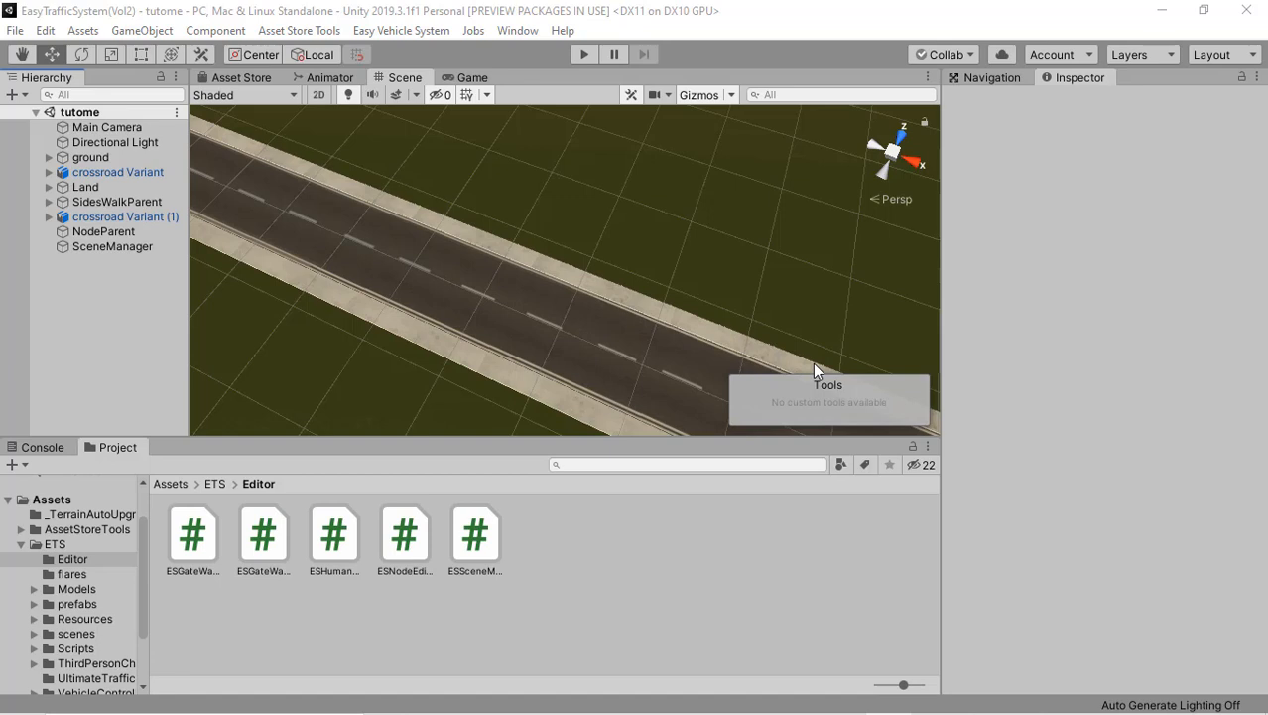
Step: Add an Easy Traffic System Vol2 path parent to the scene
click(134, 31)
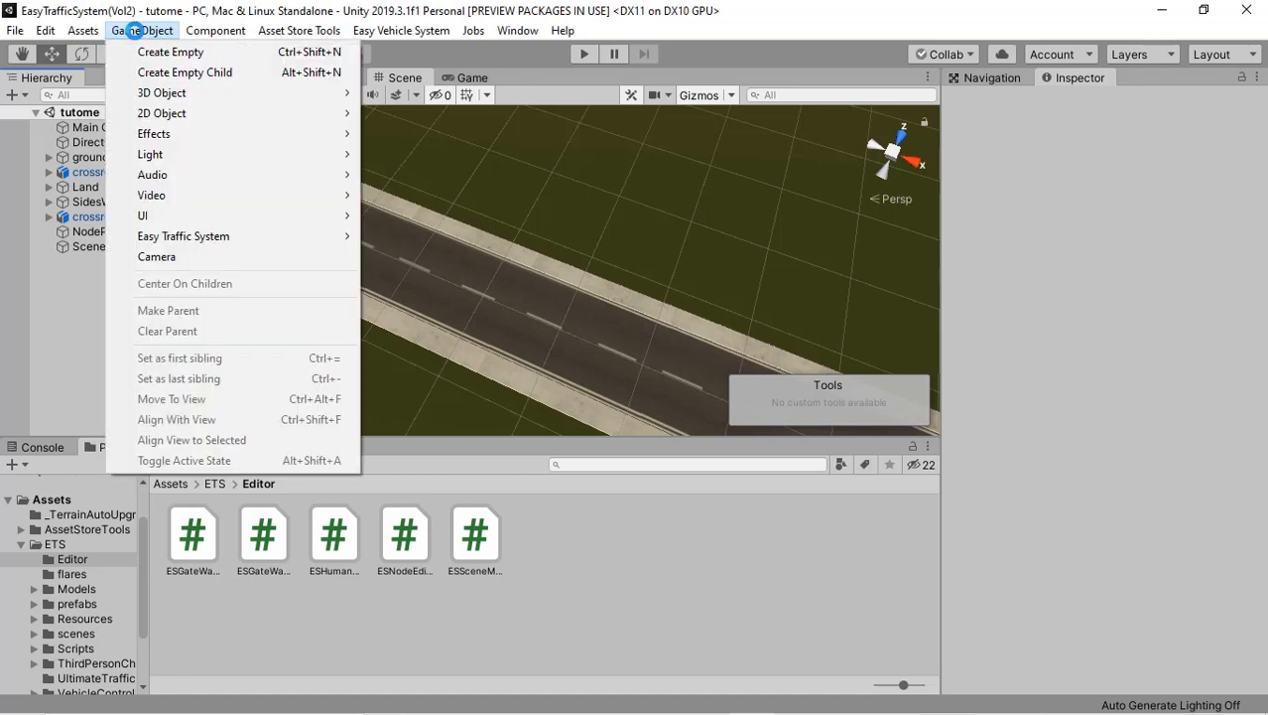
mouse_move(181, 239)
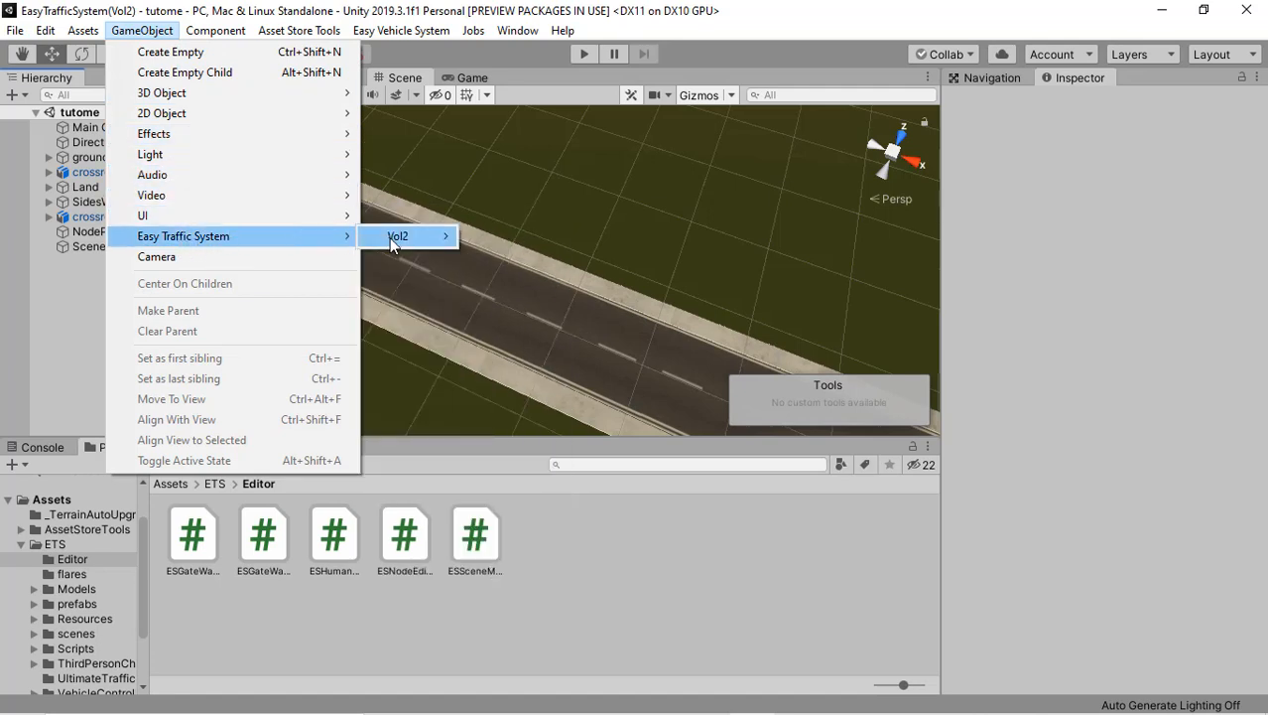
mouse_move(392, 239)
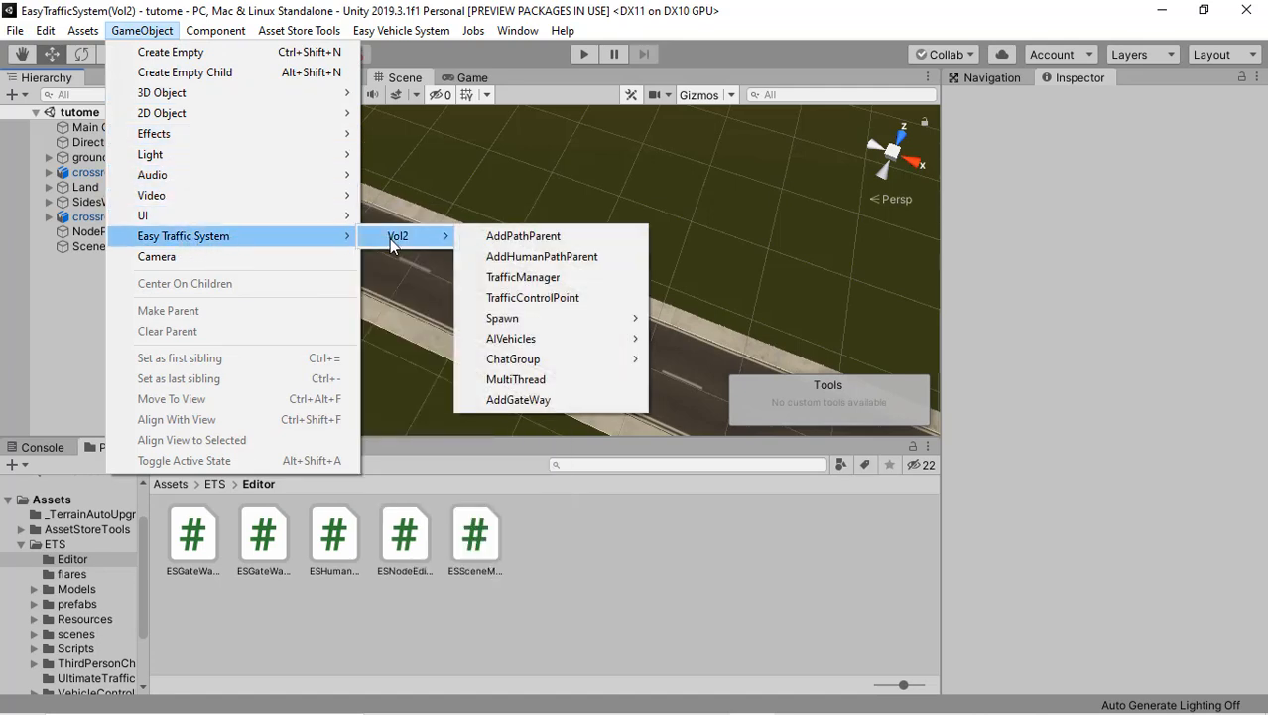
click(501, 242)
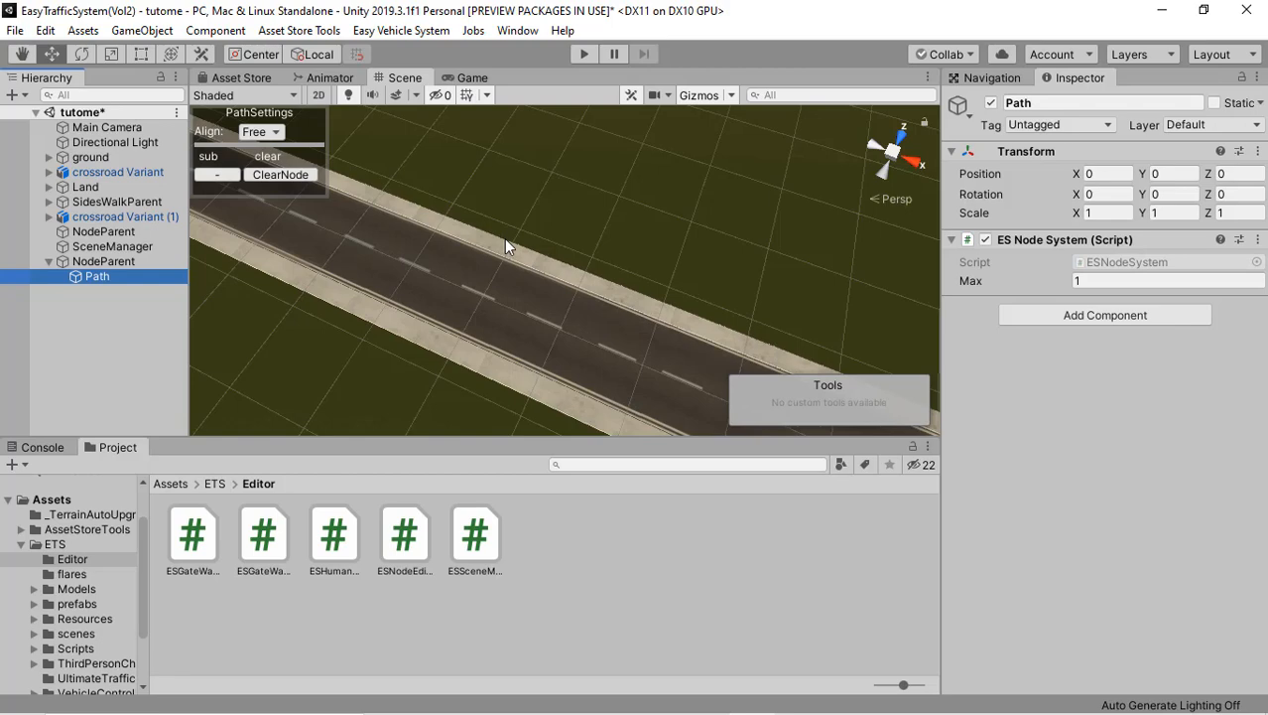
right_drag(504, 238, 319, 290)
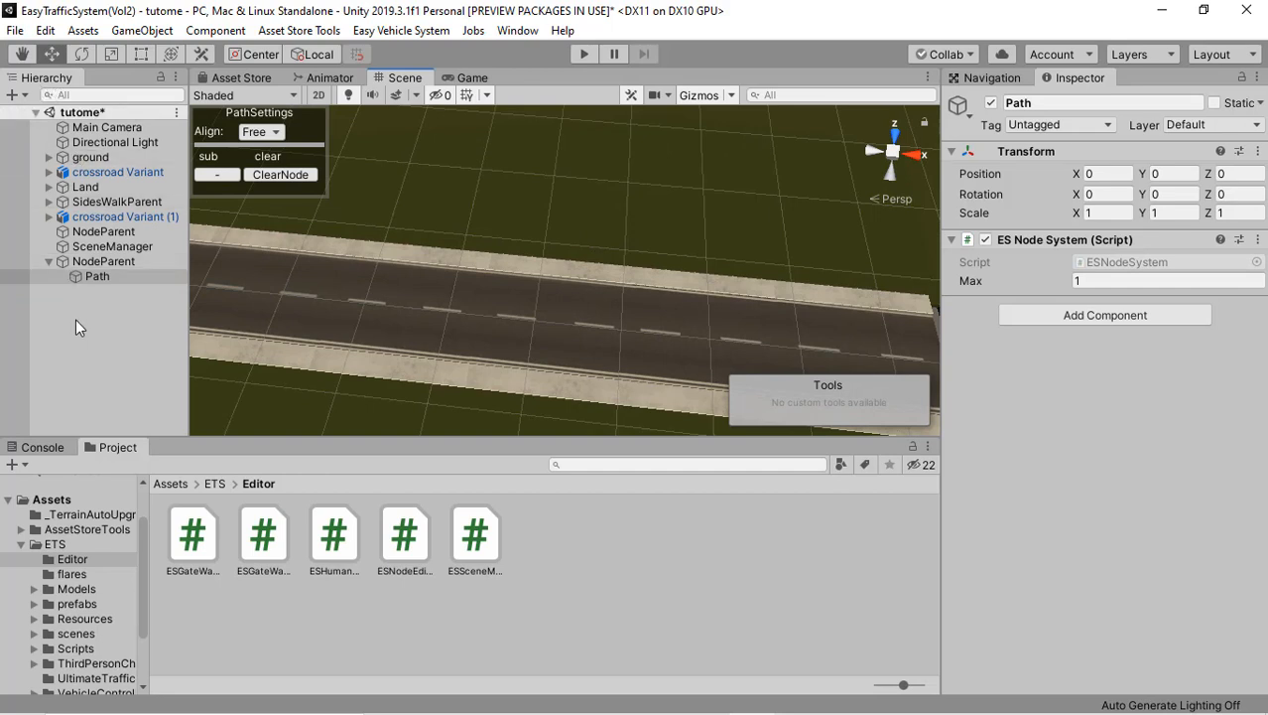
right_click(75, 319)
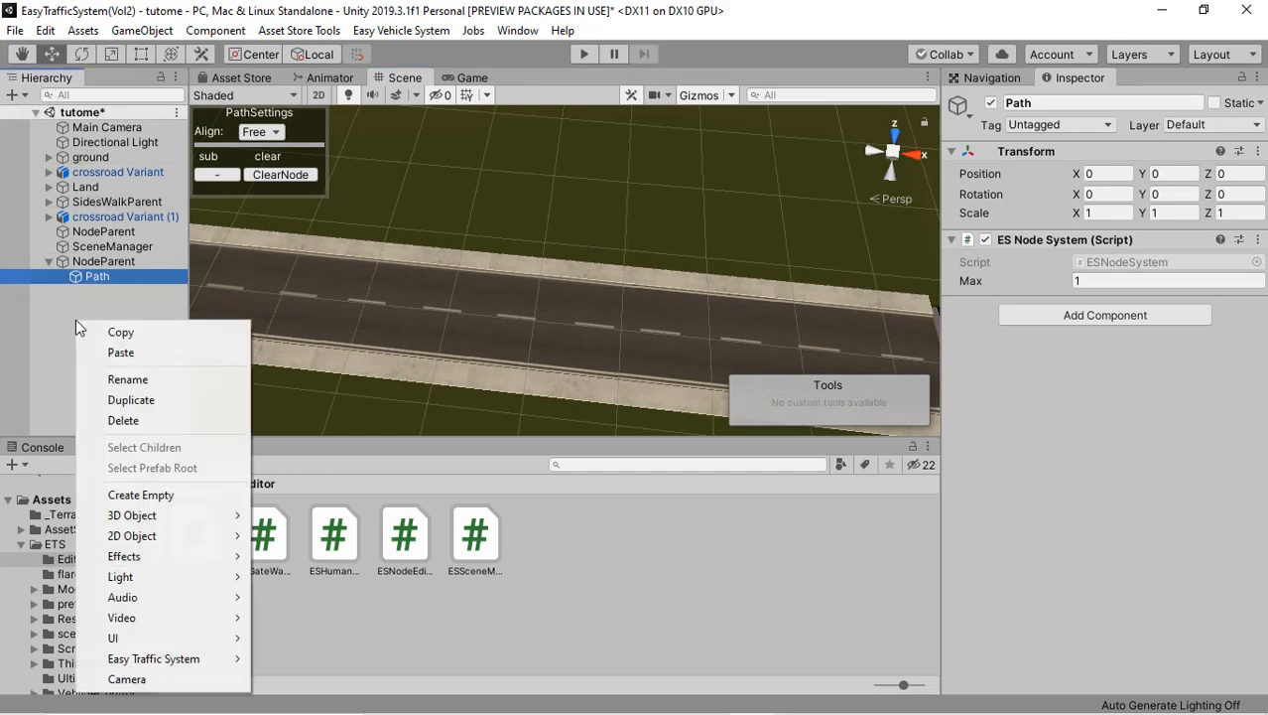
mouse_move(183, 661)
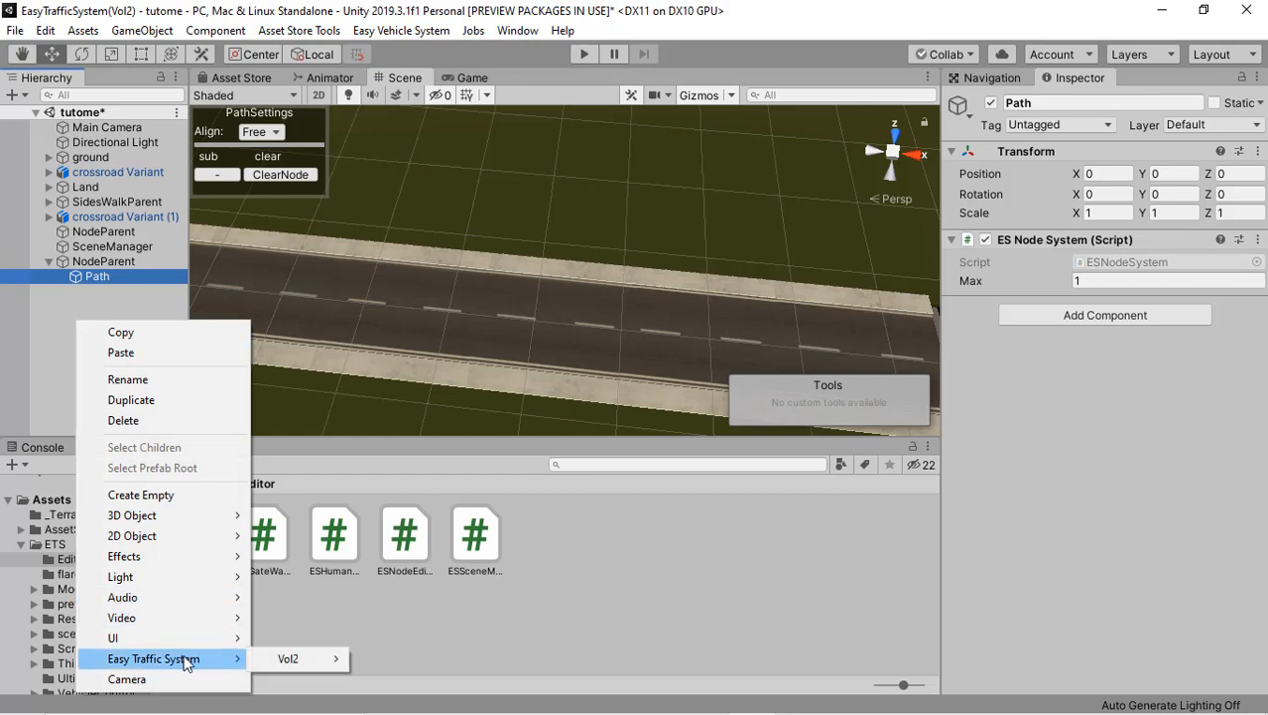
mouse_move(282, 658)
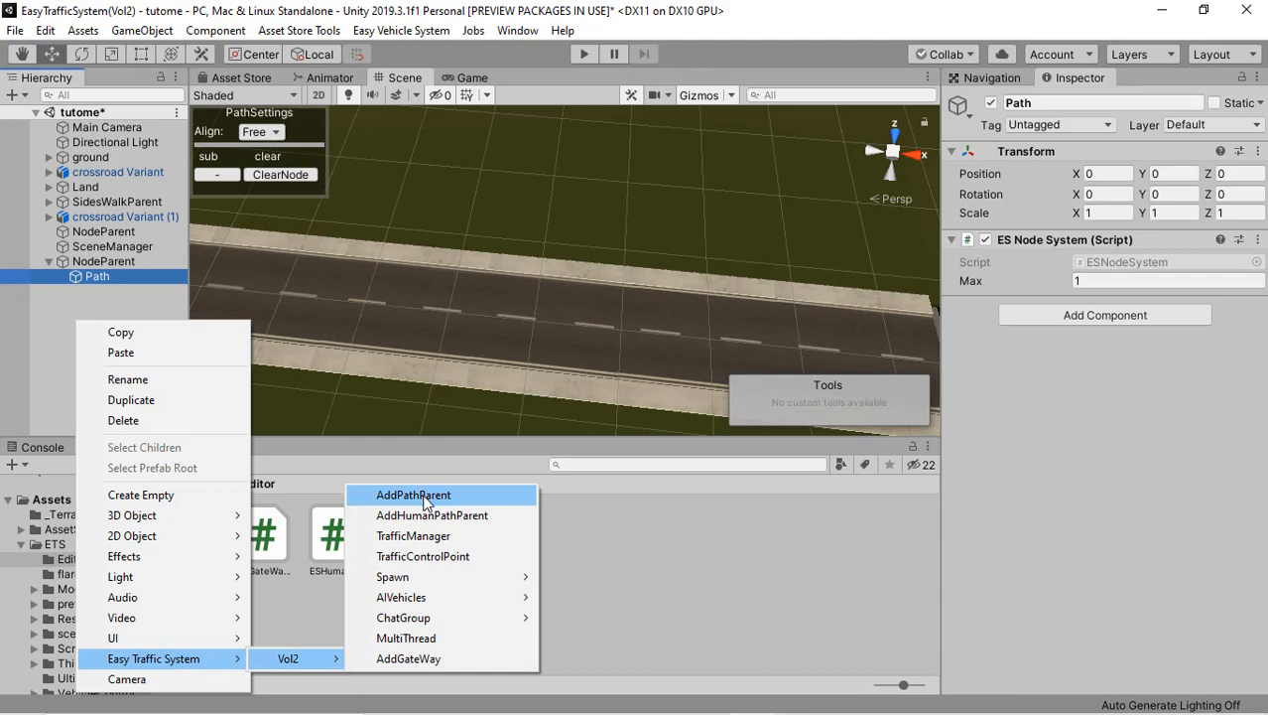
click(122, 287)
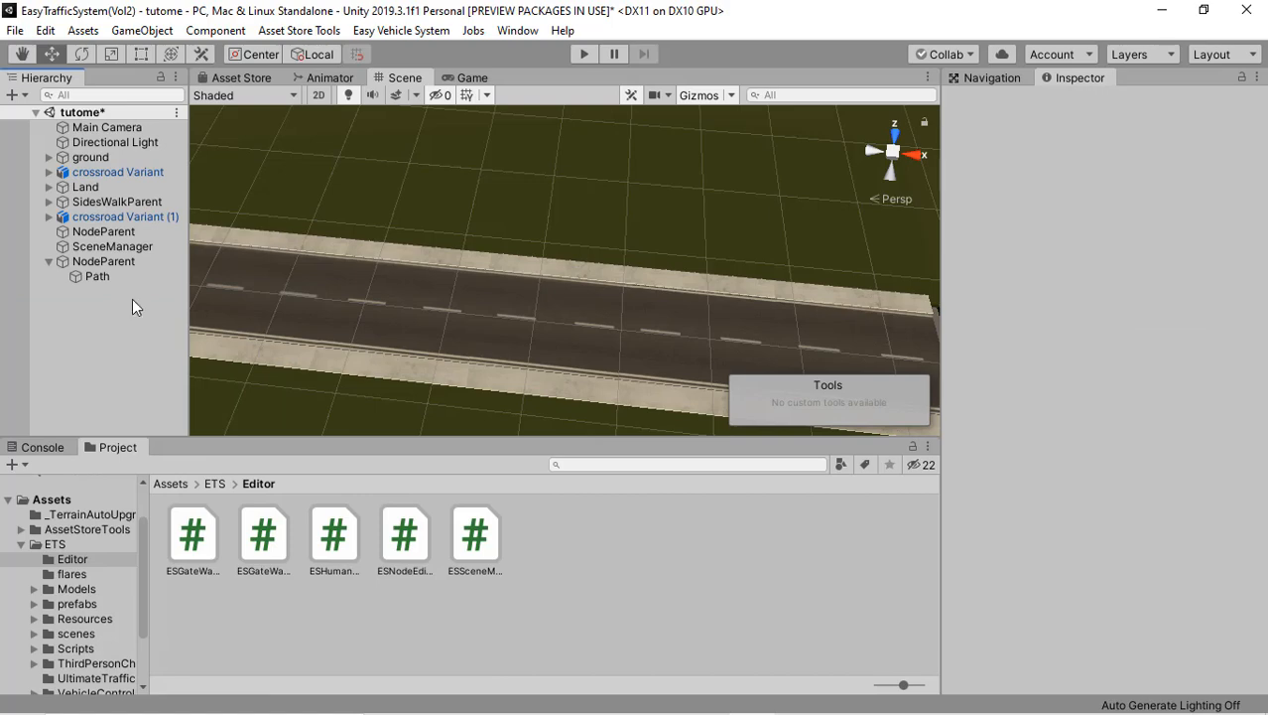
Step: With Path selected, place its first node in the far lane near the road's end and shift Path to about Z -0.9
click(117, 277)
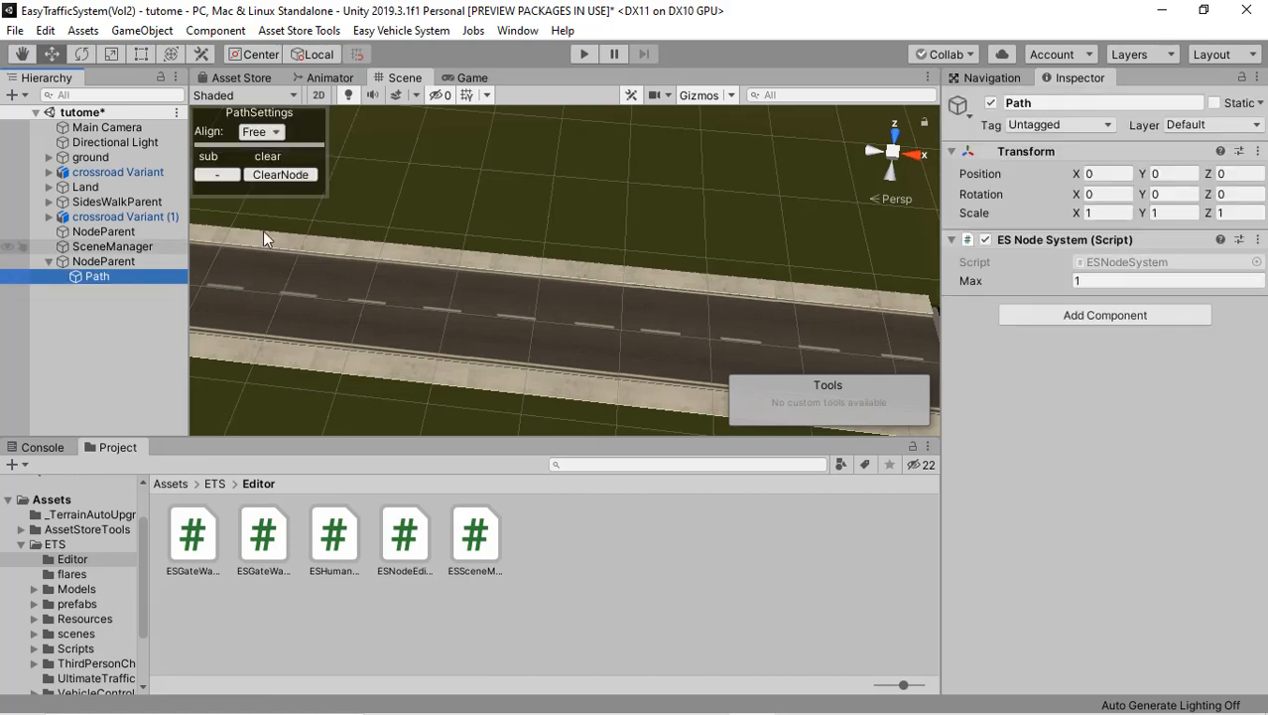
alt+drag(575, 206, 761, 198)
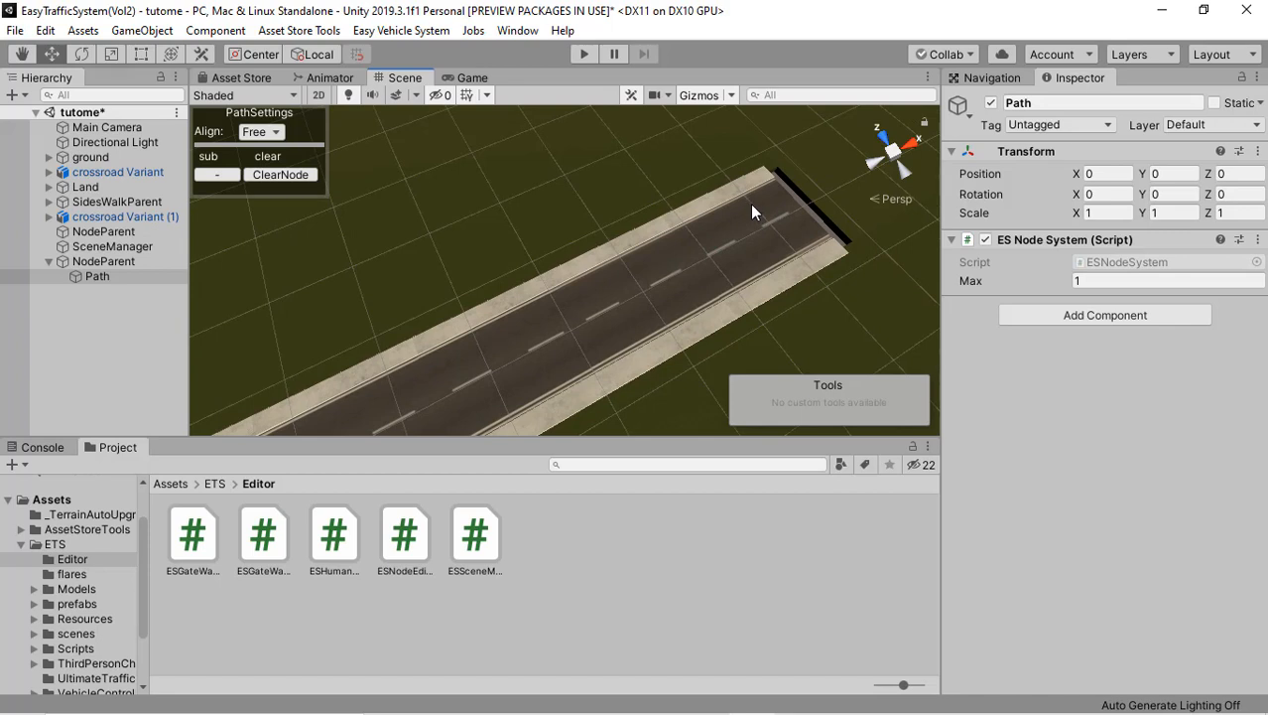
click(751, 206)
drag(705, 148, 710, 152)
mouse_move(701, 208)
right_down()
mouse_move(688, 223)
mouse_move(711, 228)
right_up()
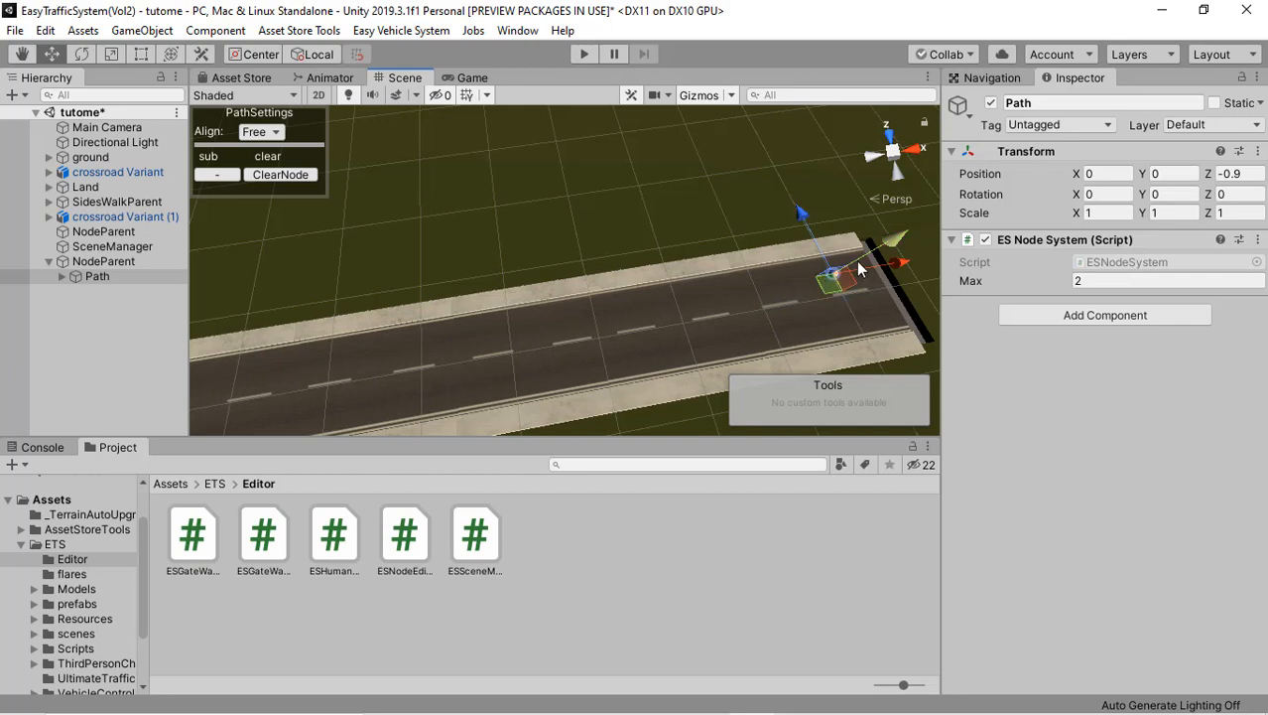
Step: Turn the scene view's gizmos off and back on
click(699, 97)
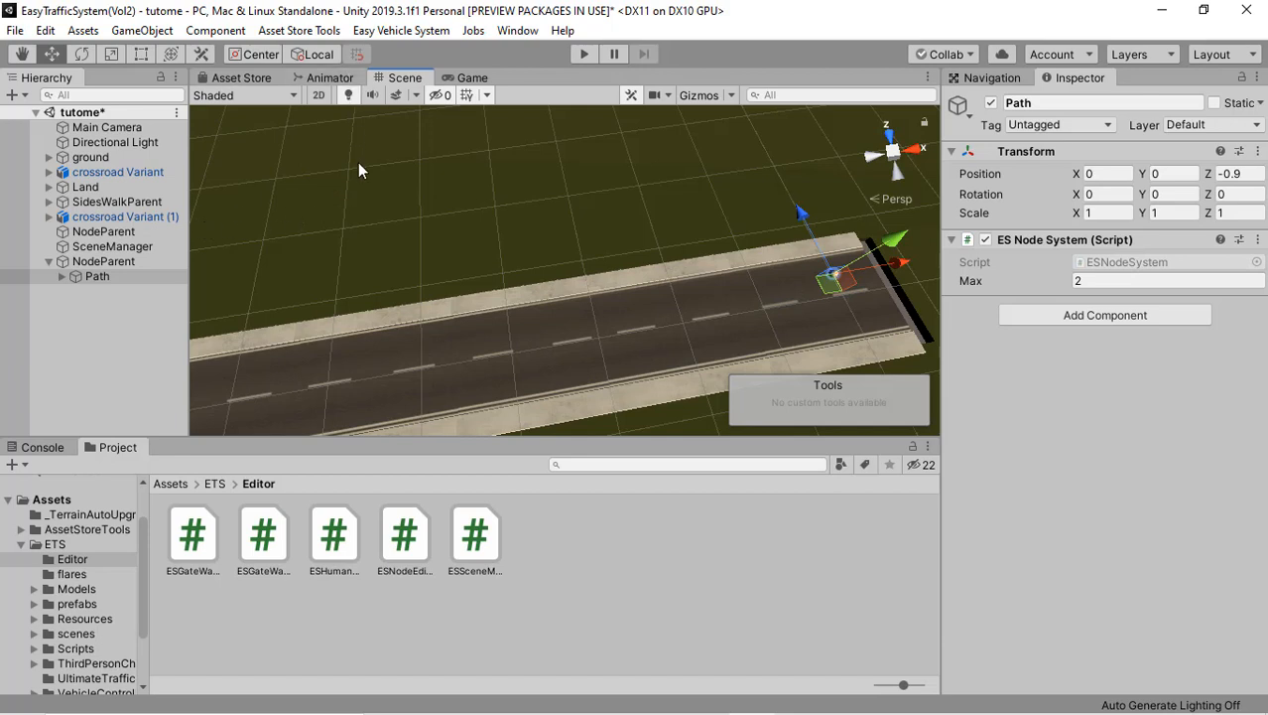
click(695, 97)
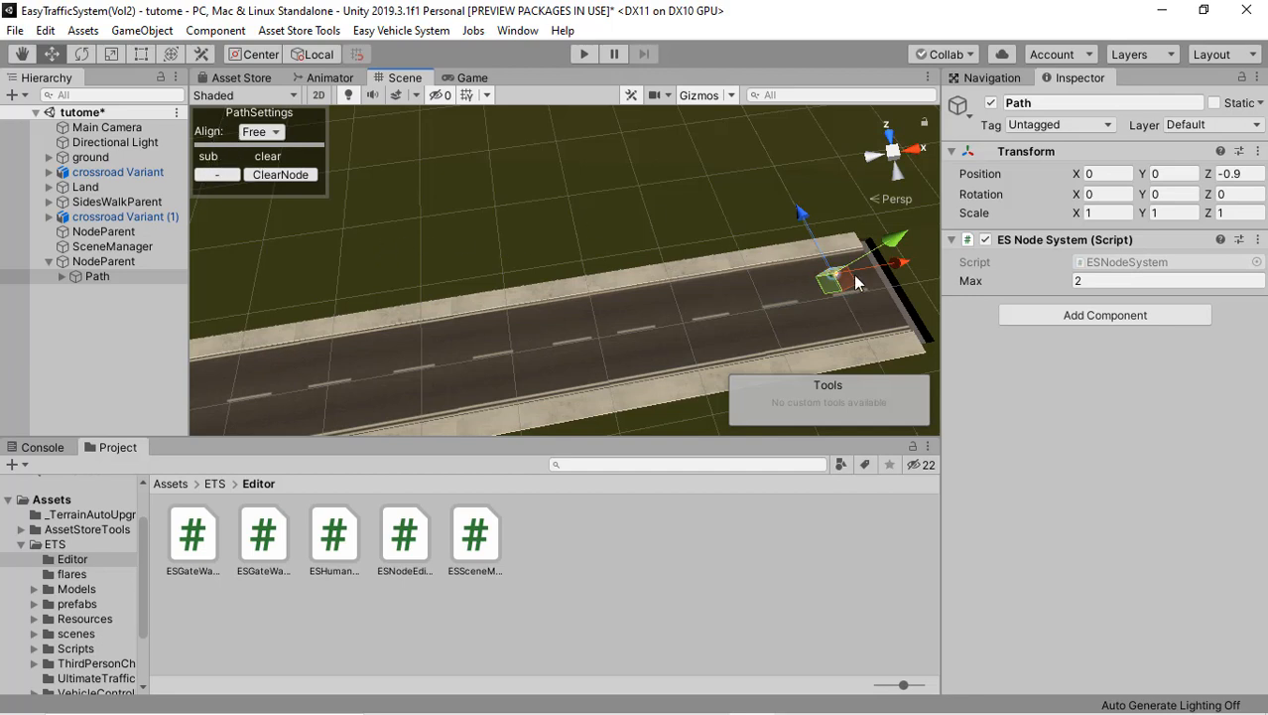
alt+drag(829, 283, 853, 295)
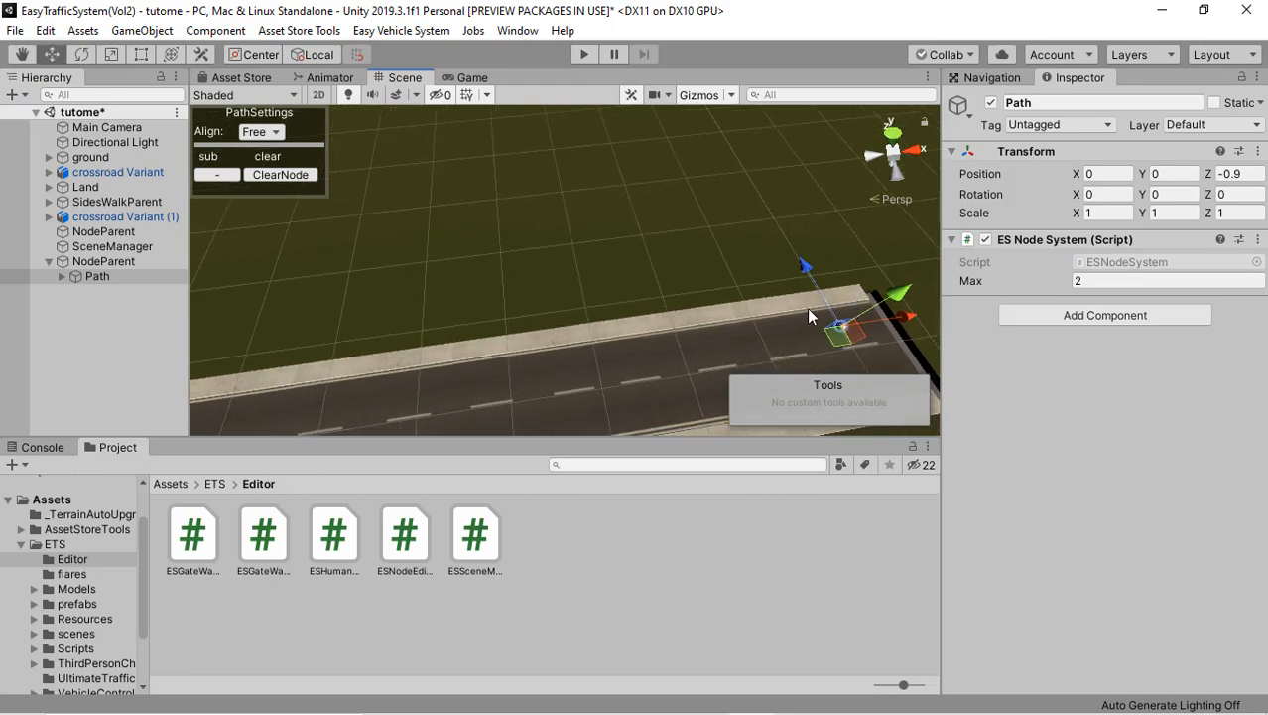
alt+drag(773, 313, 417, 192)
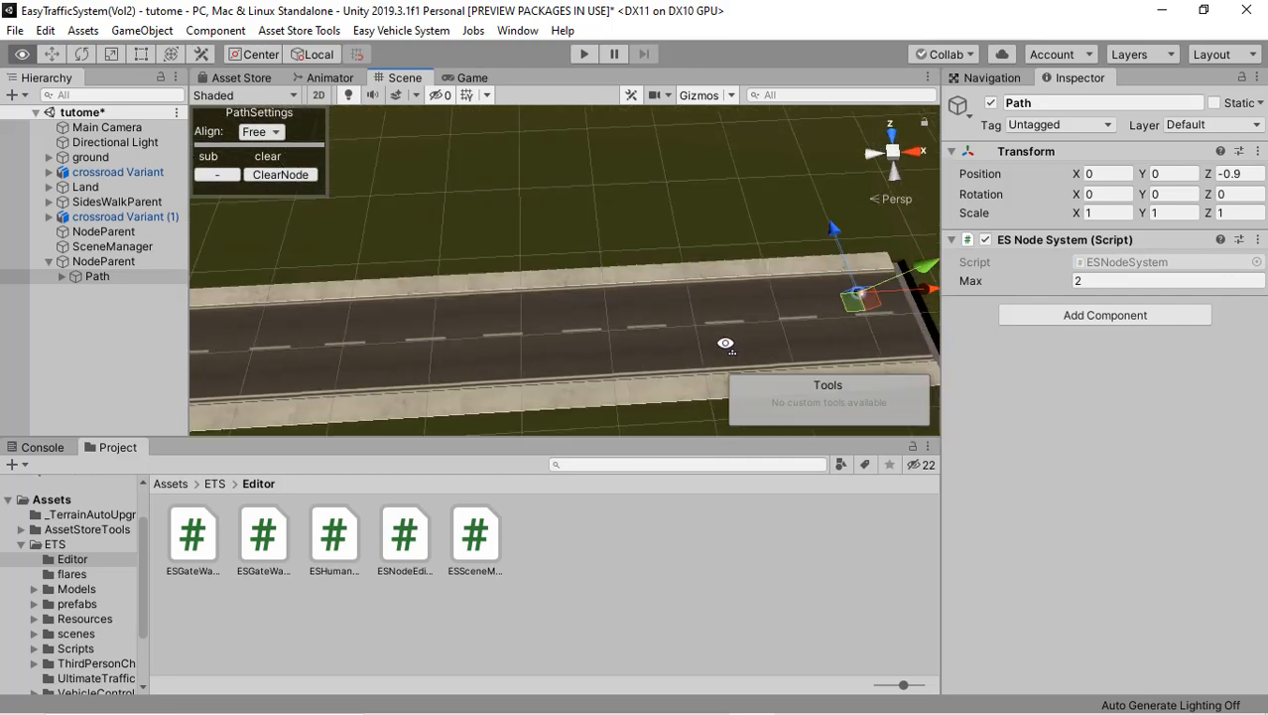
Step: Try to place a second node along the road with path alignment set to X, and remove that node
click(255, 133)
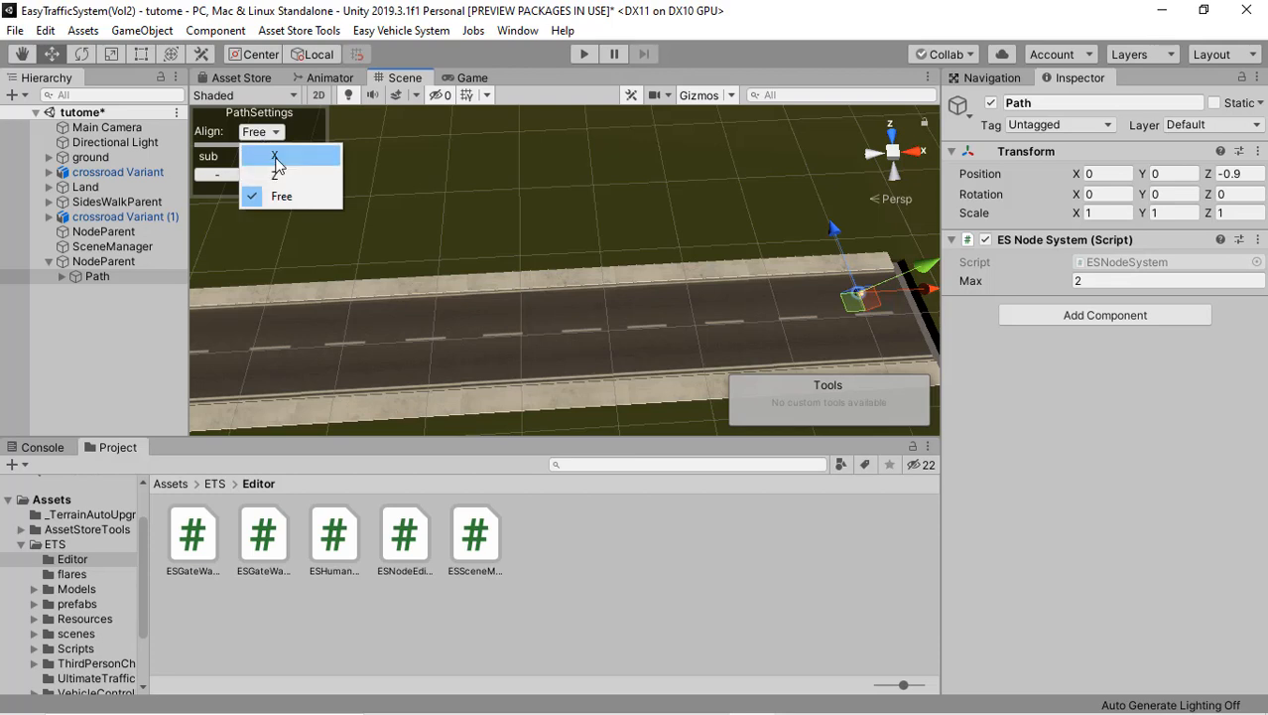
click(275, 156)
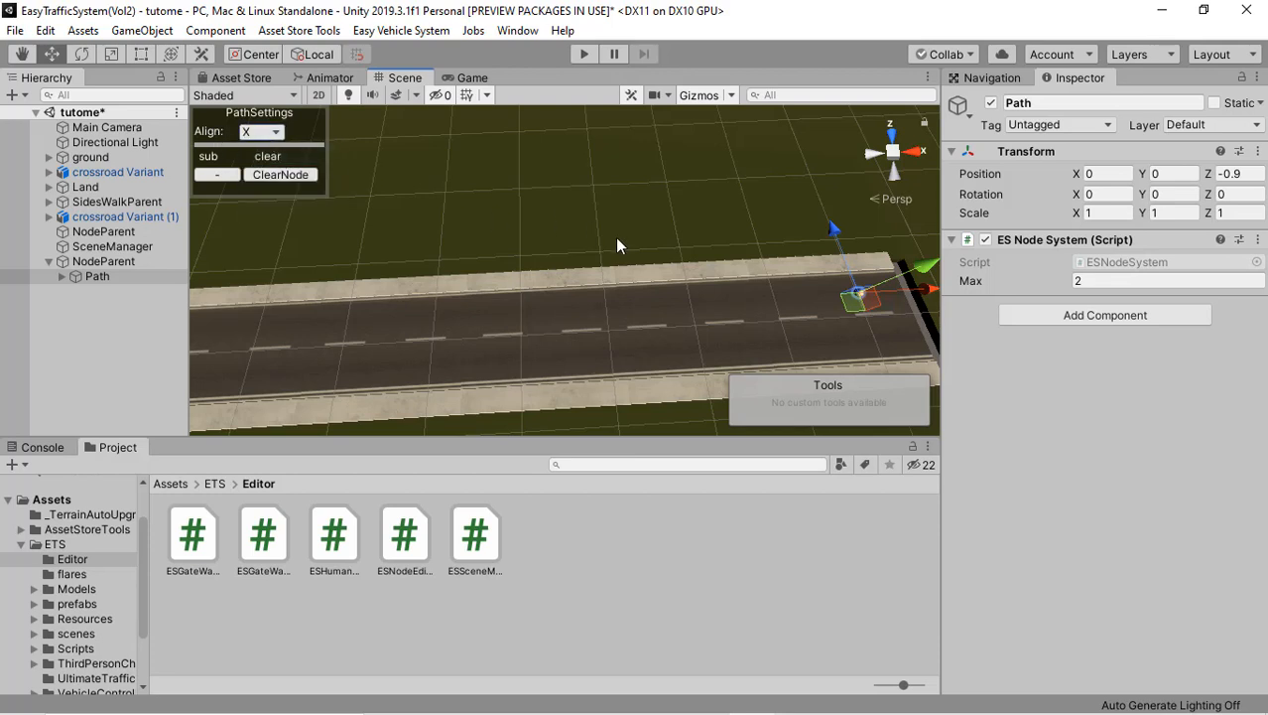
right_drag(679, 255, 582, 288)
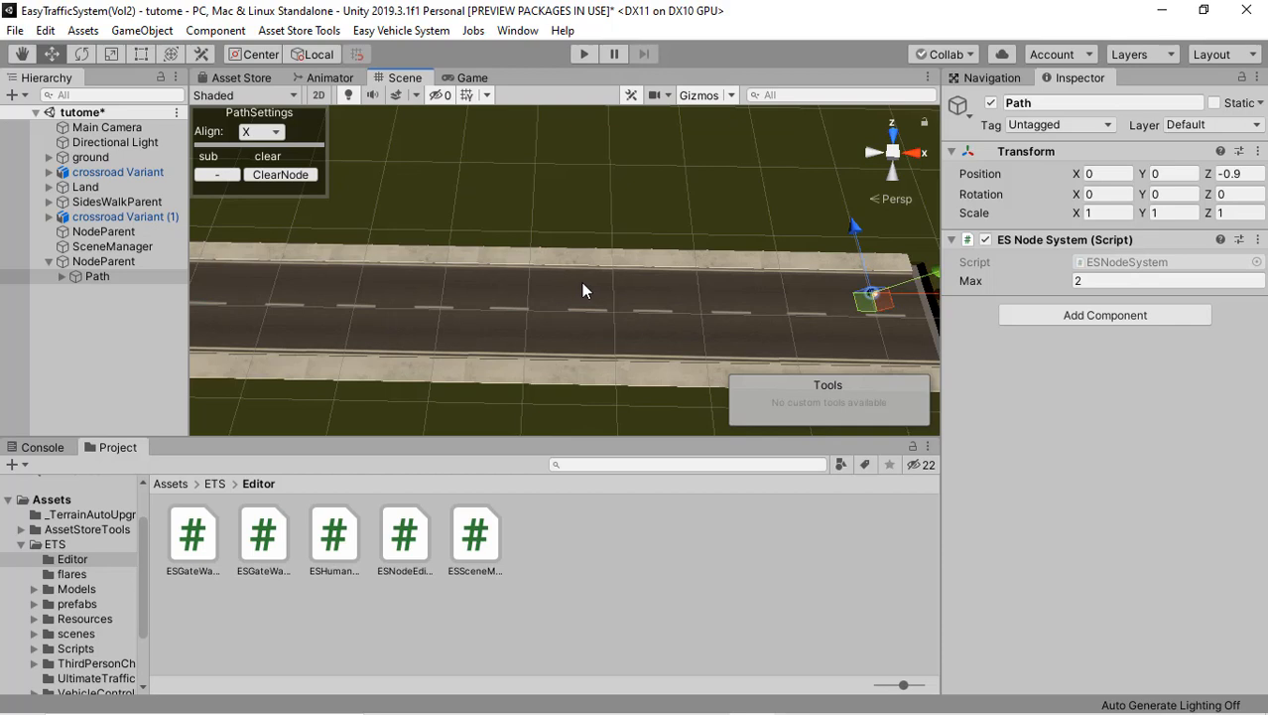
shift+click(582, 283)
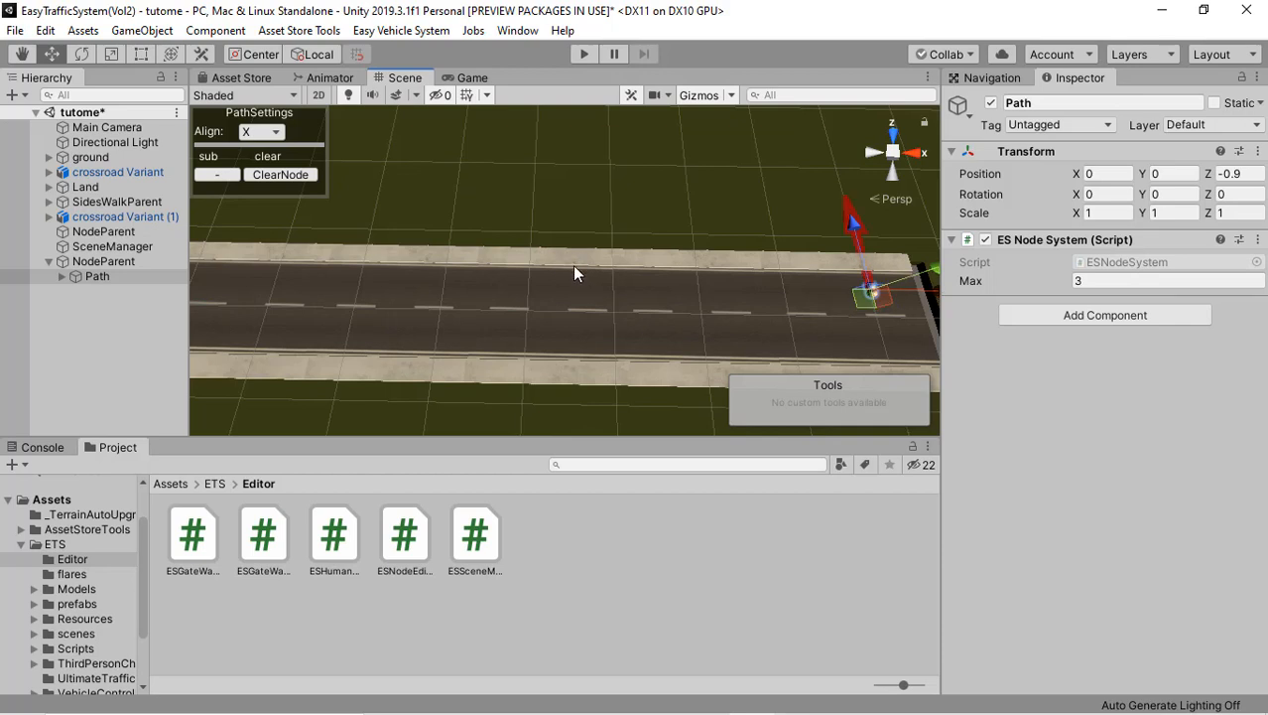
right_drag(549, 272, 670, 253)
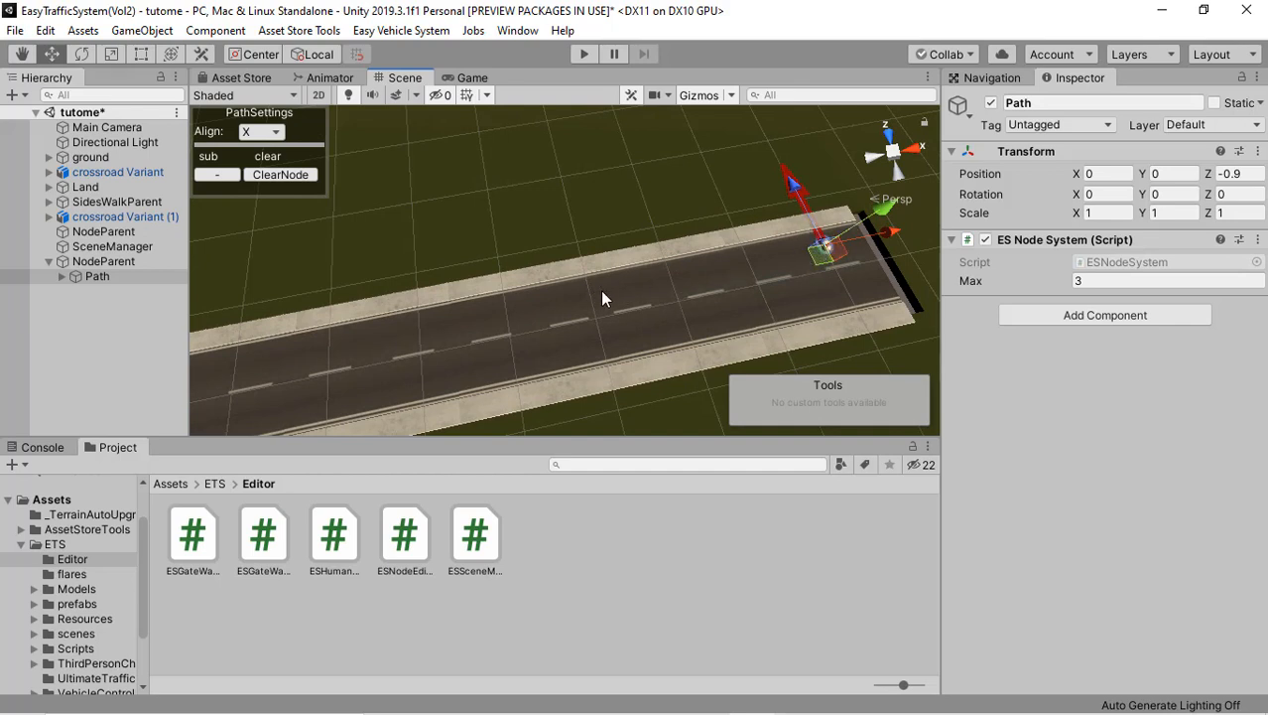
right_drag(600, 289, 553, 300)
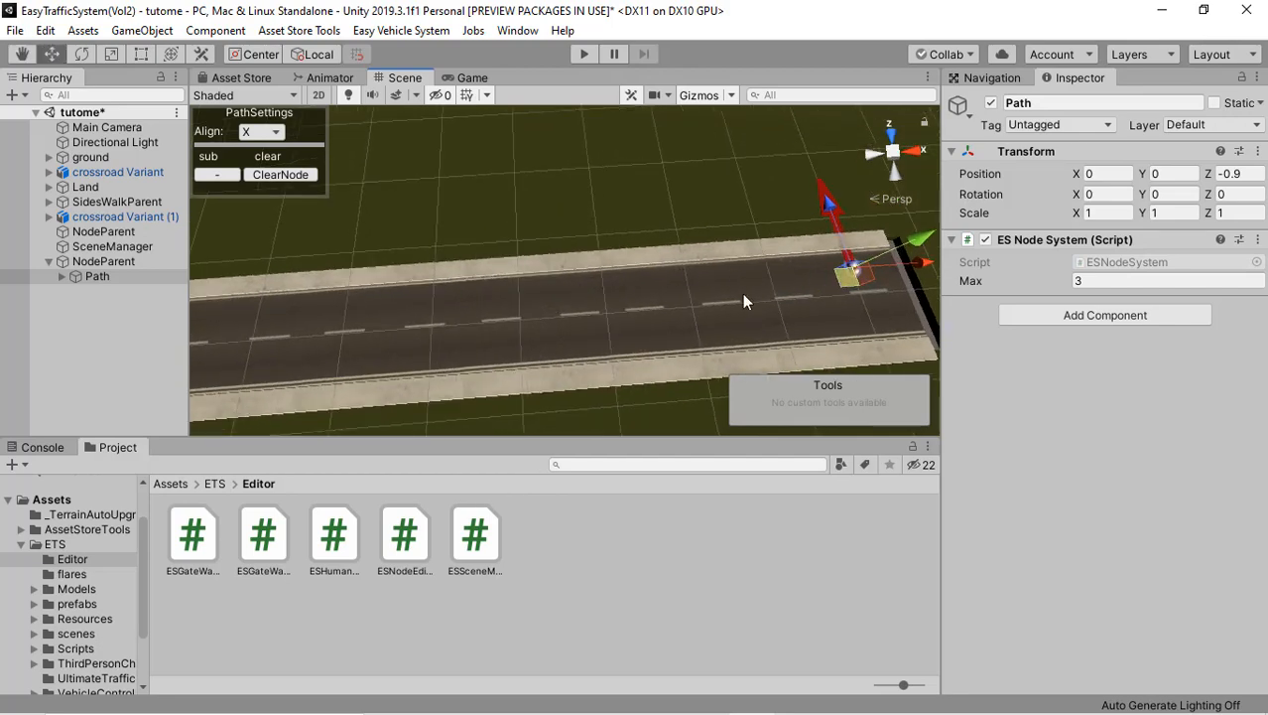
right_drag(742, 280, 707, 287)
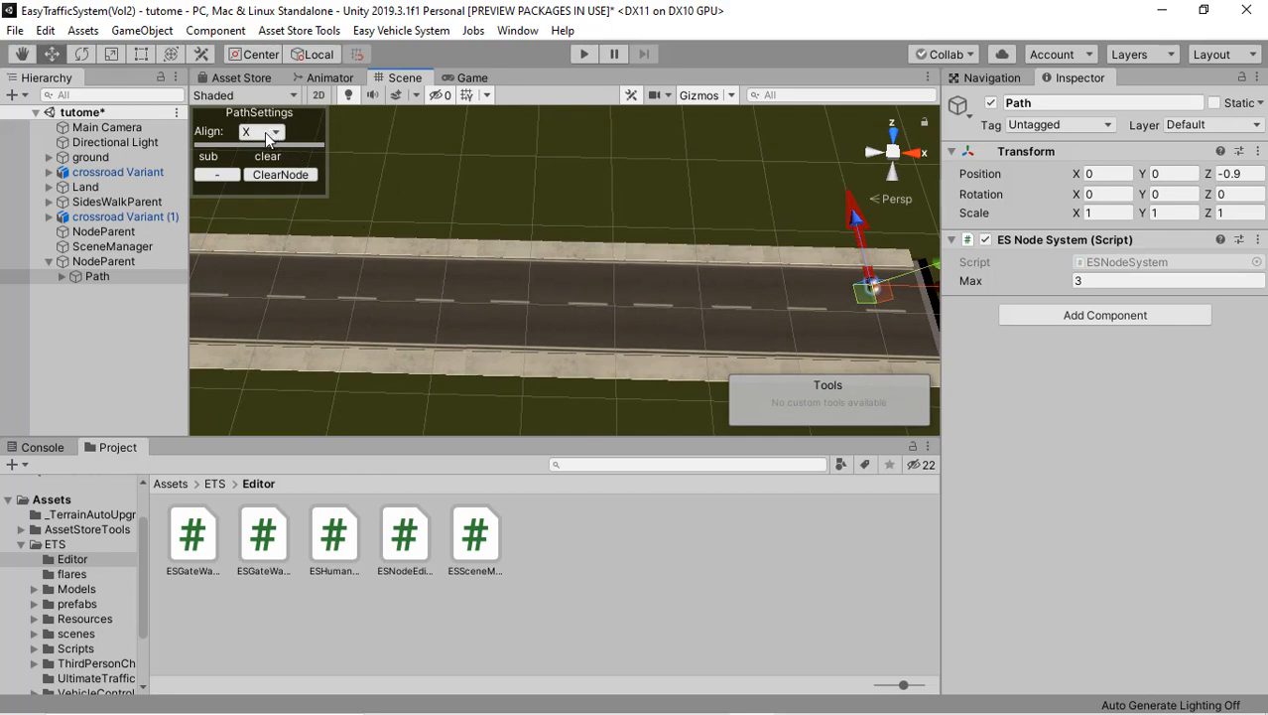
click(226, 173)
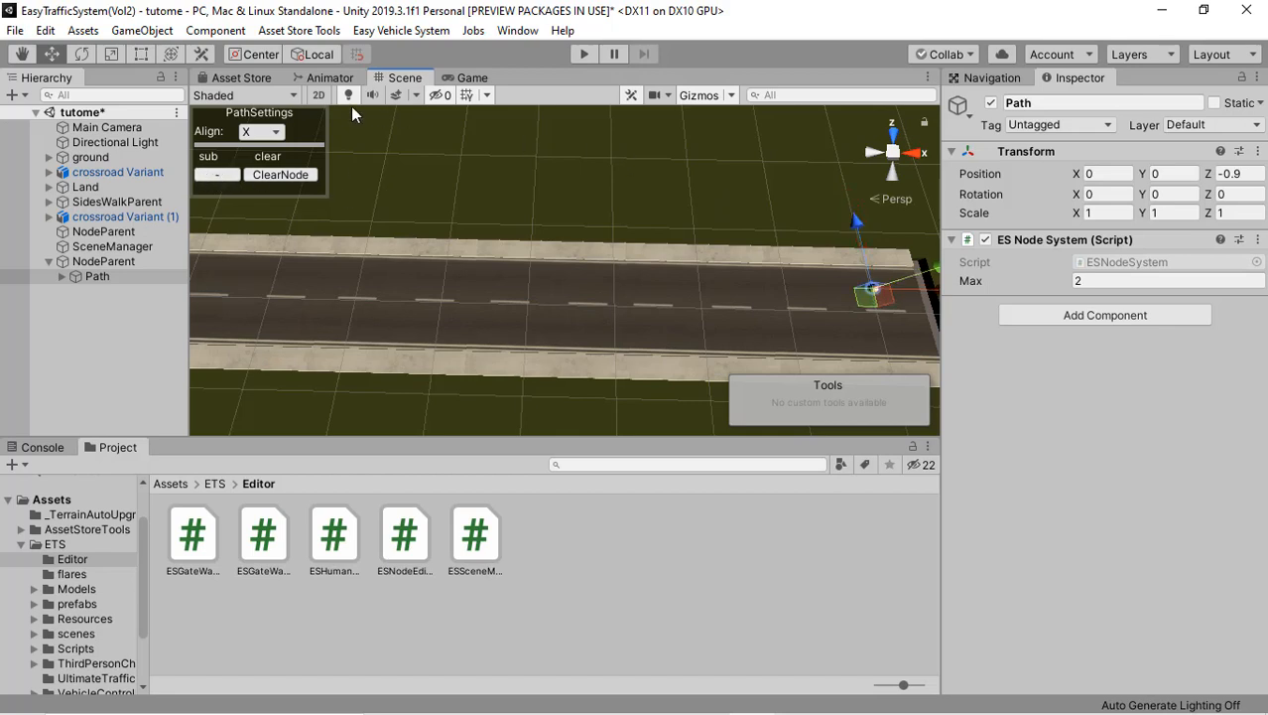
Step: Set the path alignment to Z and place a second node further along the same lane
click(268, 133)
right_drag(627, 229, 630, 243)
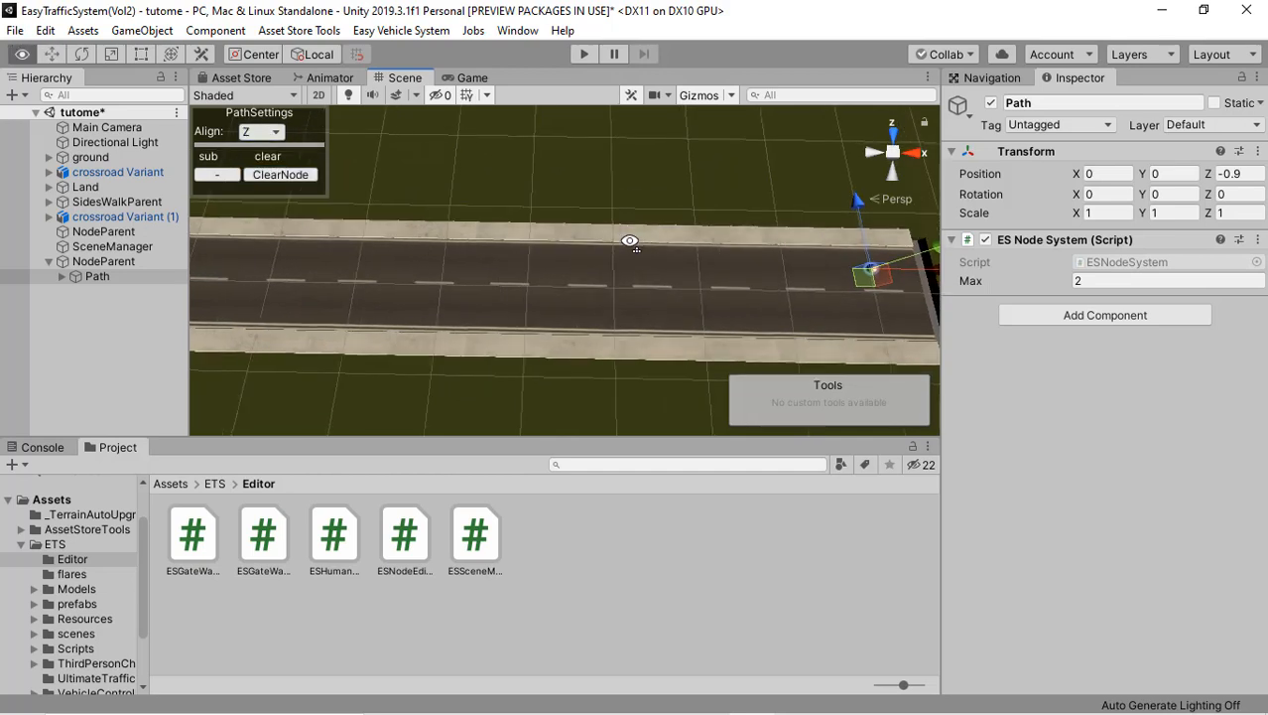
click(586, 264)
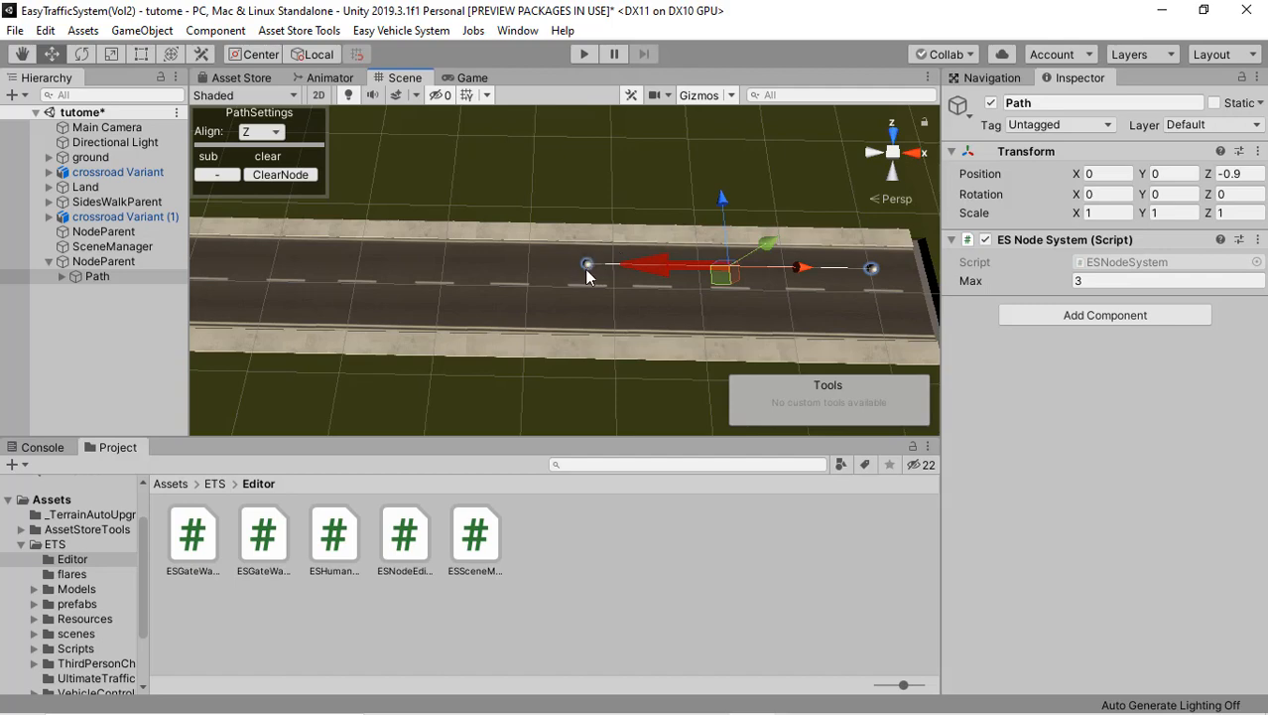
Step: Add three more nodes along the same lane, ending the path at the crossroad's nearest zebra crossing
right_drag(751, 291, 431, 133)
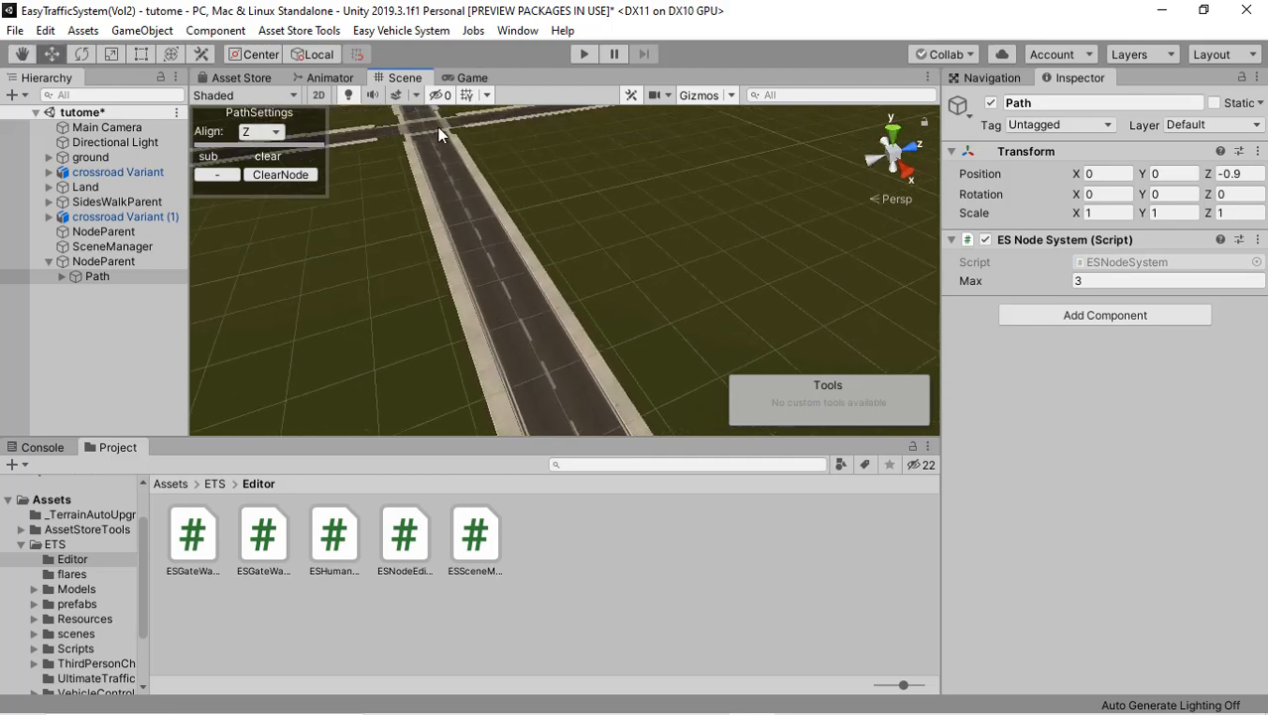
right_drag(586, 236, 860, 330)
right_drag(764, 327, 769, 333)
middle_drag(427, 320, 693, 318)
click(541, 338)
middle_drag(536, 342, 704, 352)
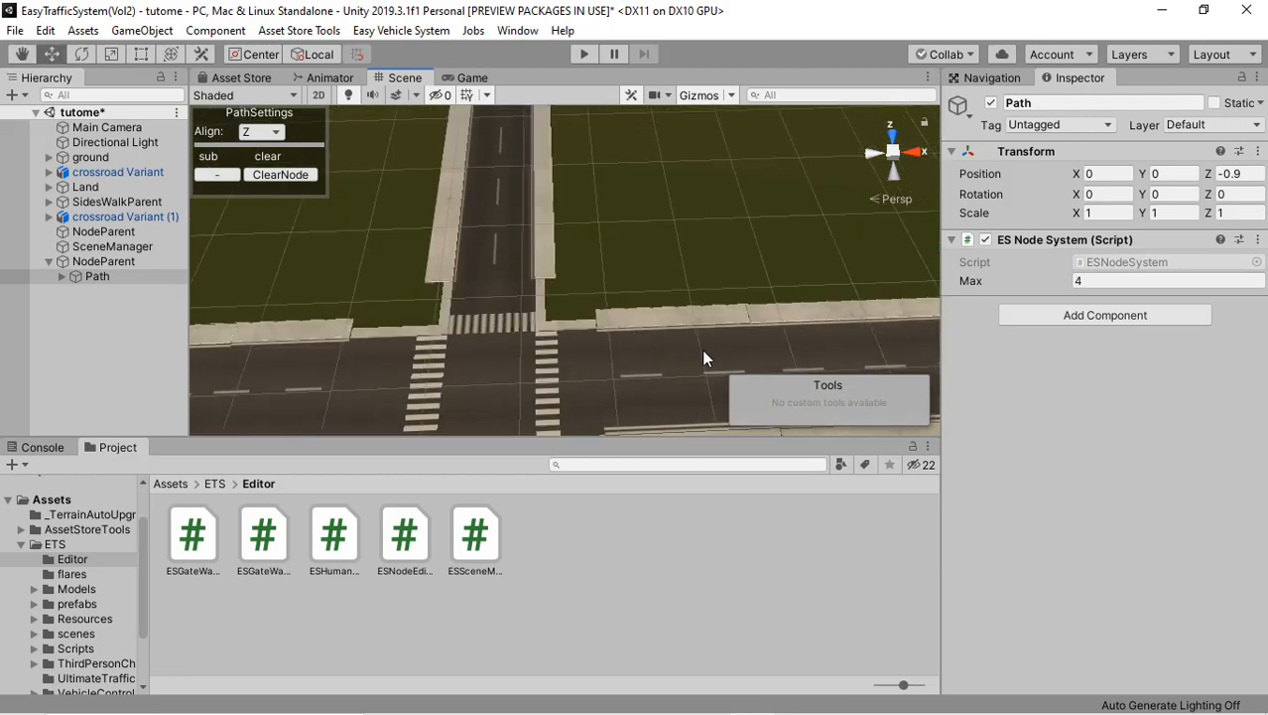
click(546, 355)
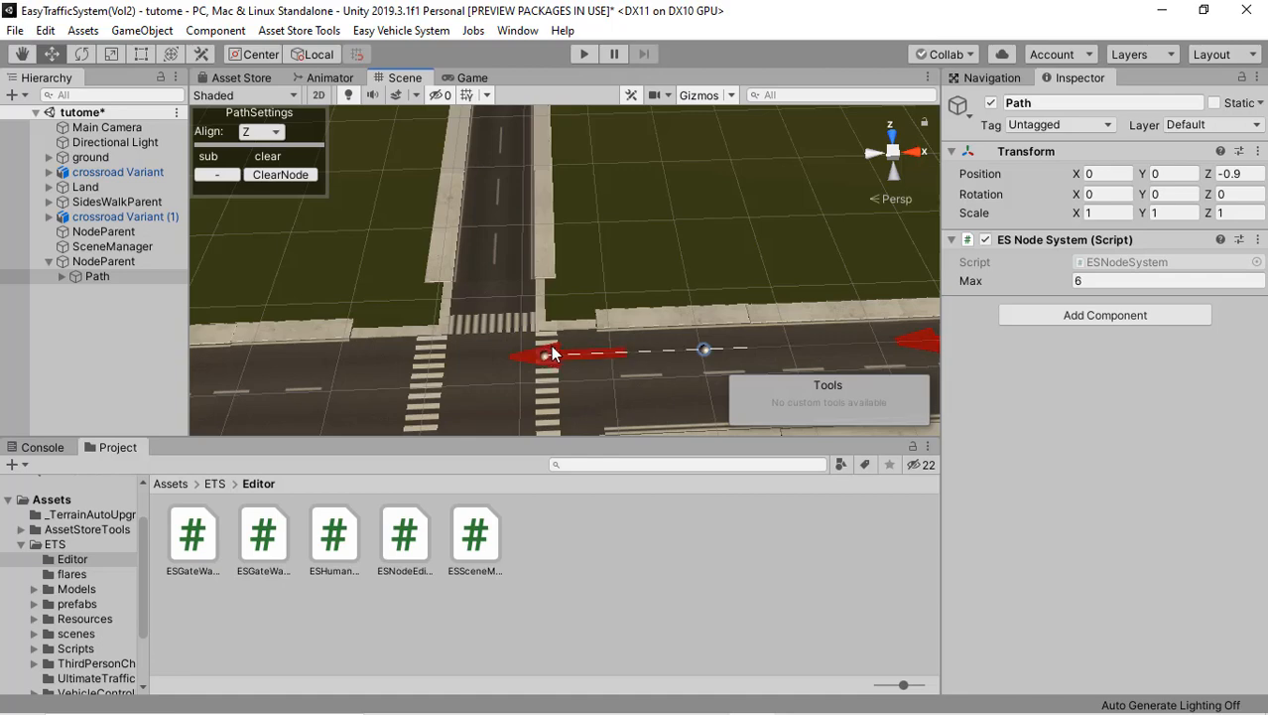
middle_drag(583, 349, 562, 327)
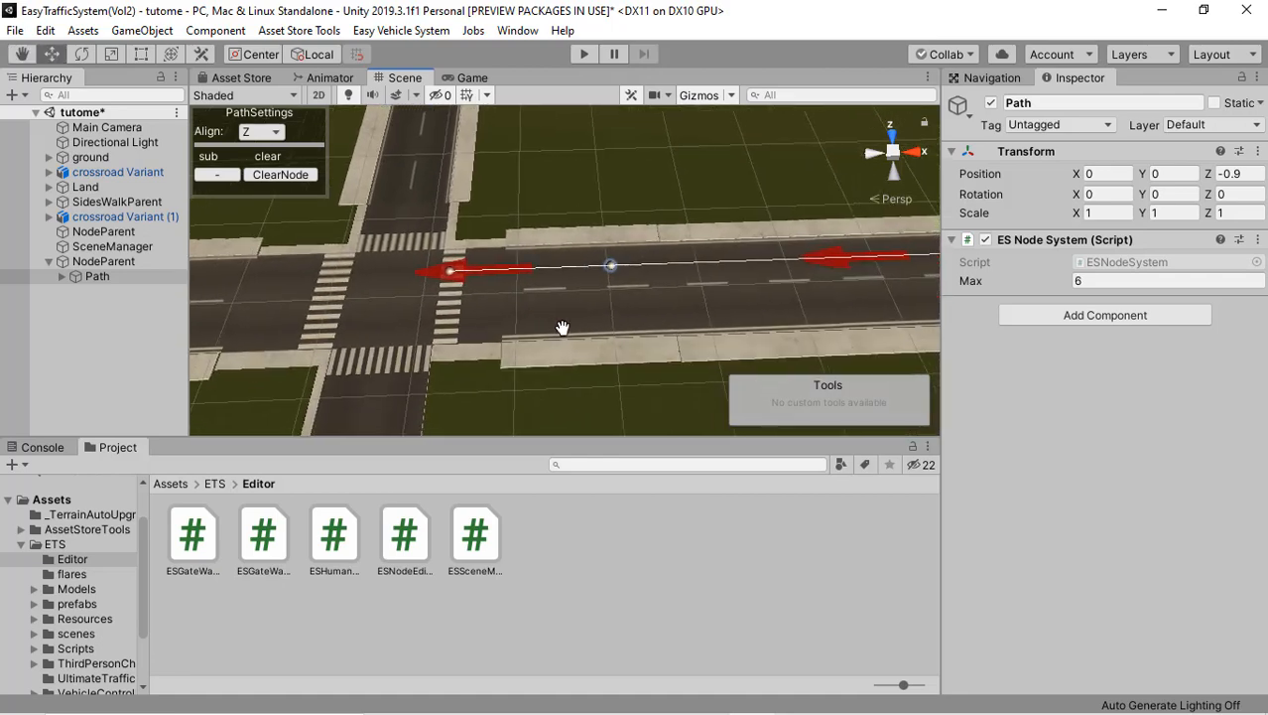
Step: Add a second Easy Traffic System Vol2 path parent for the opposite lane
click(97, 346)
right_click(98, 345)
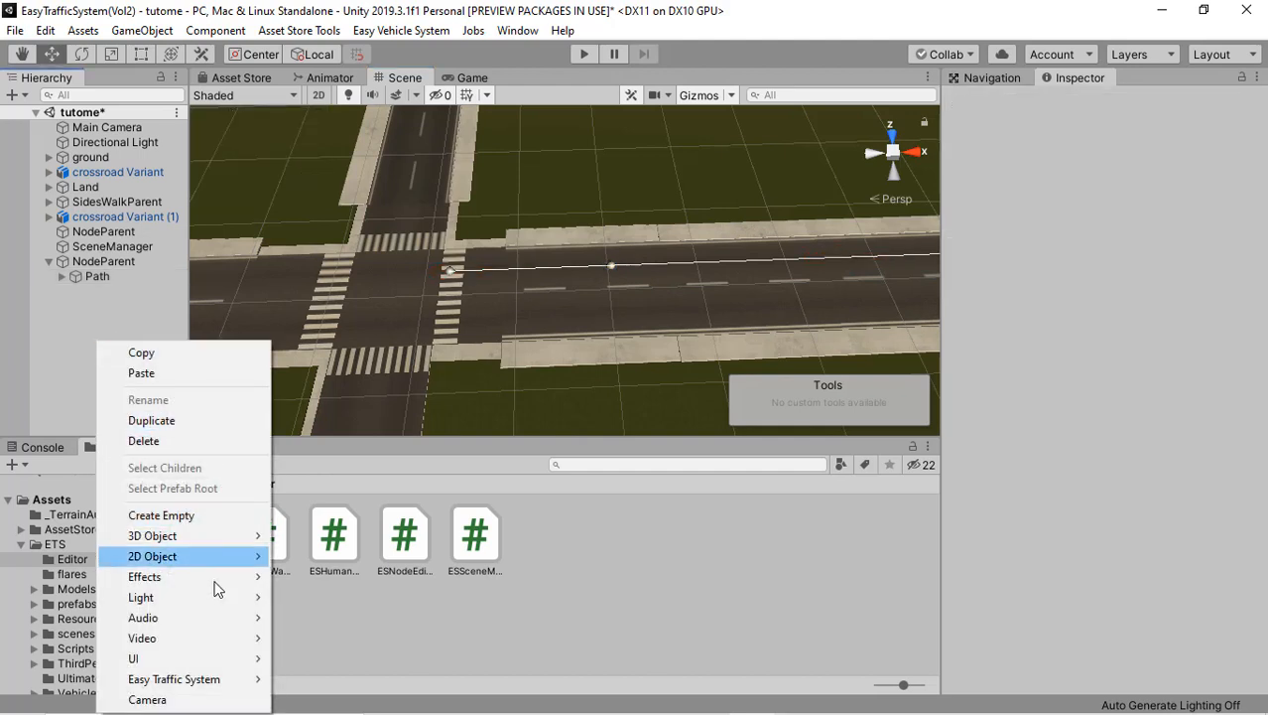
mouse_move(249, 680)
mouse_move(311, 679)
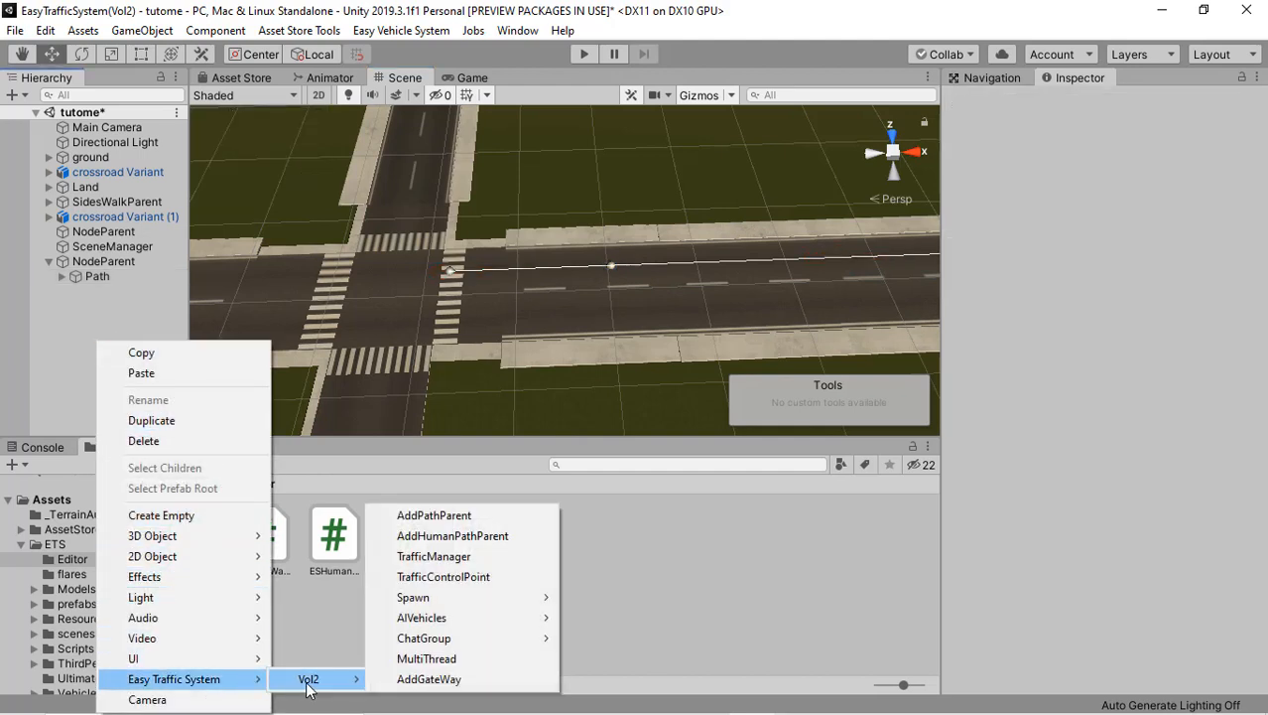
click(448, 515)
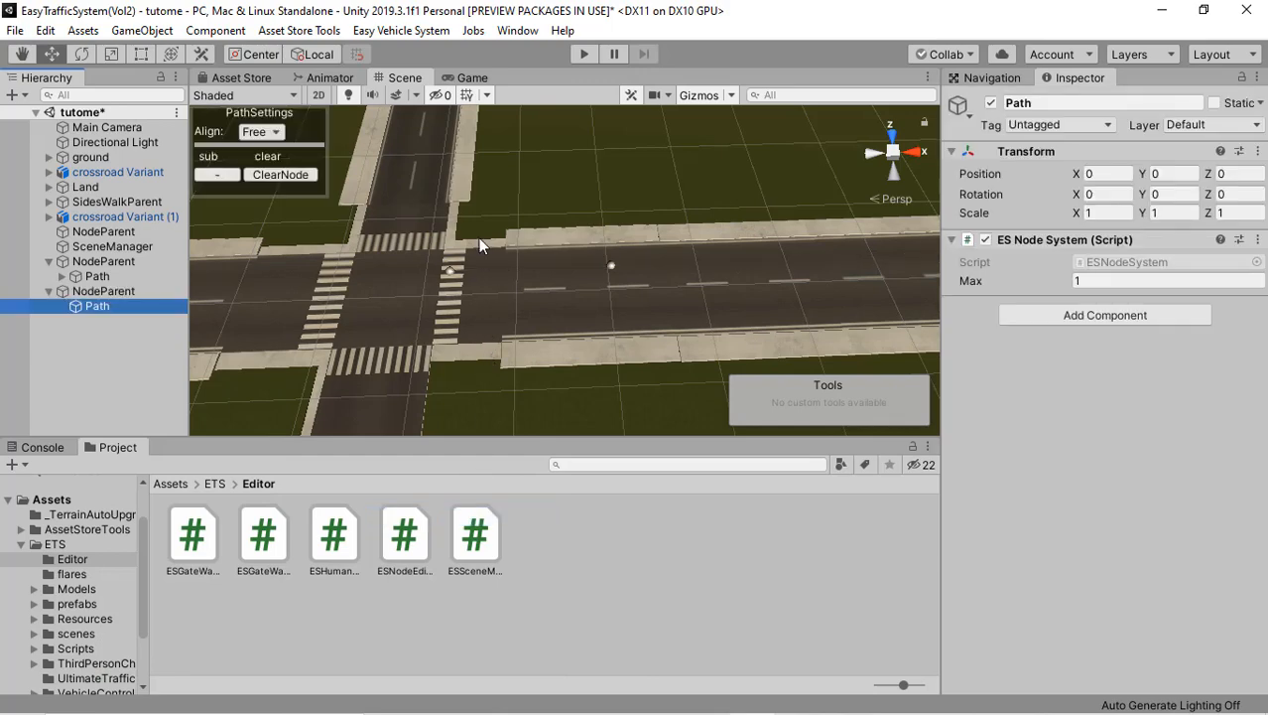
Step: Place the new path's first node on the zebra crossing in the opposite lane and set the path alignment to Z
right_drag(478, 236, 458, 268)
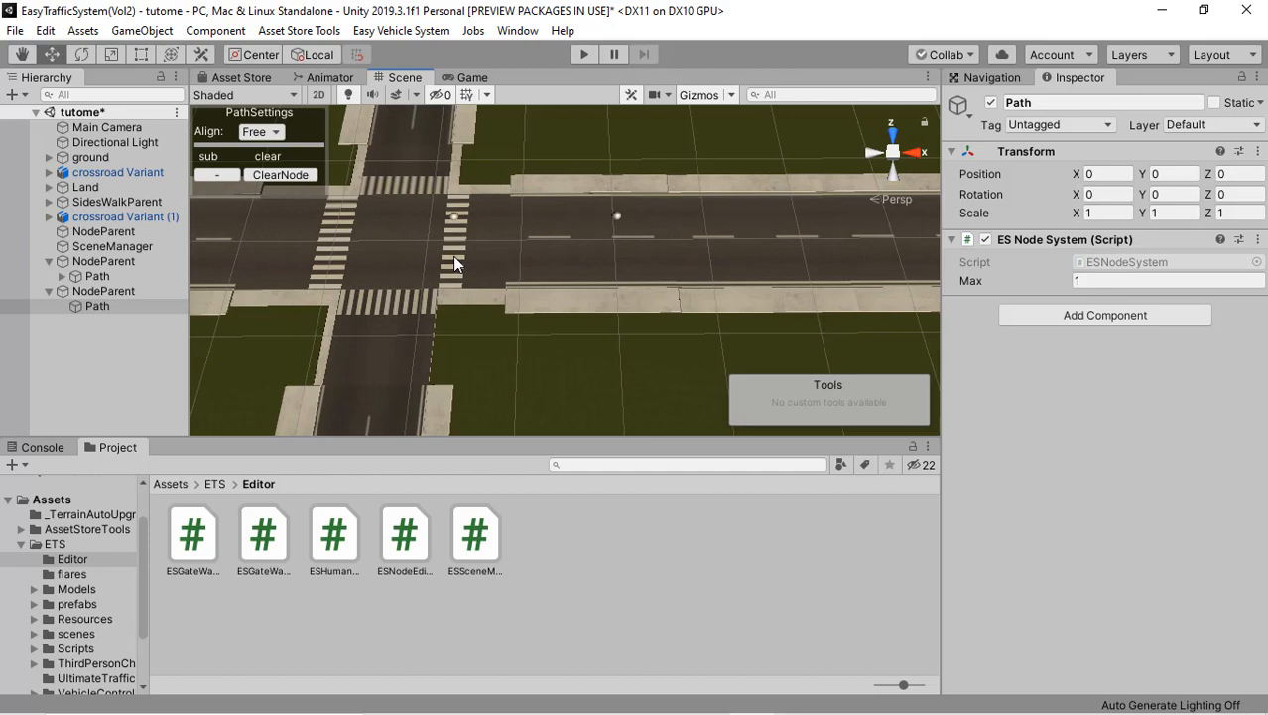
click(455, 260)
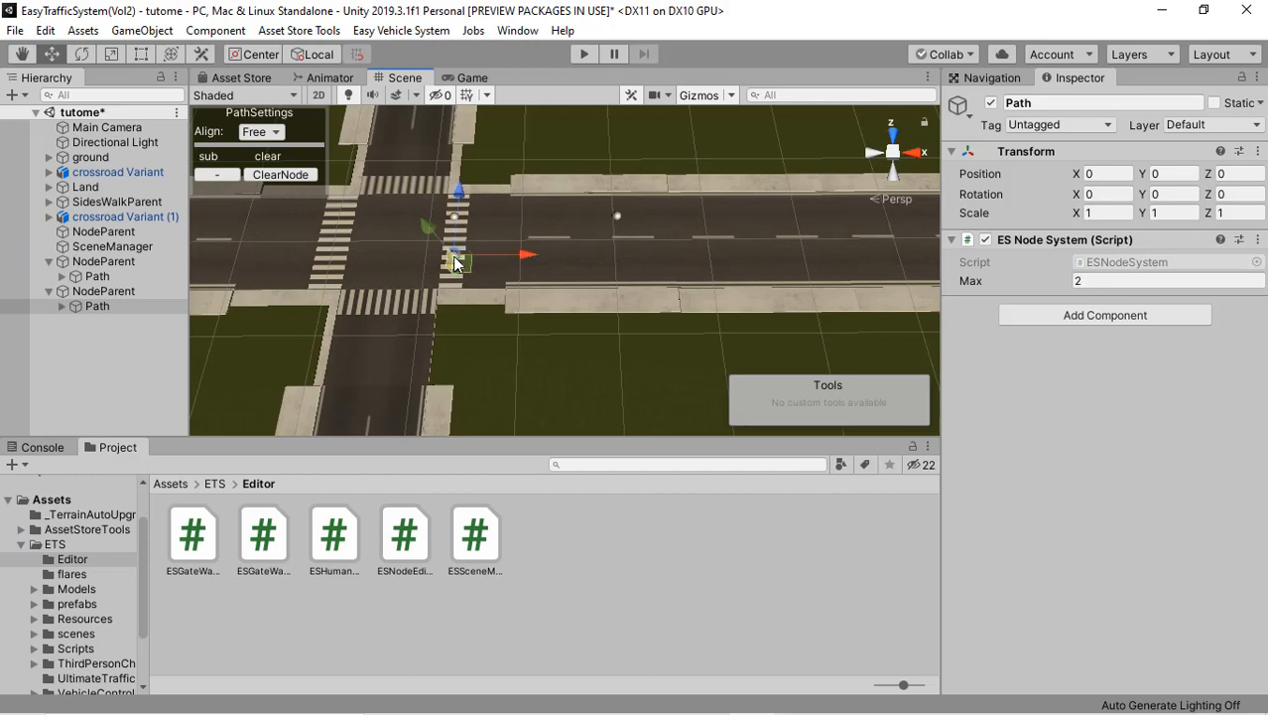
click(262, 133)
click(276, 184)
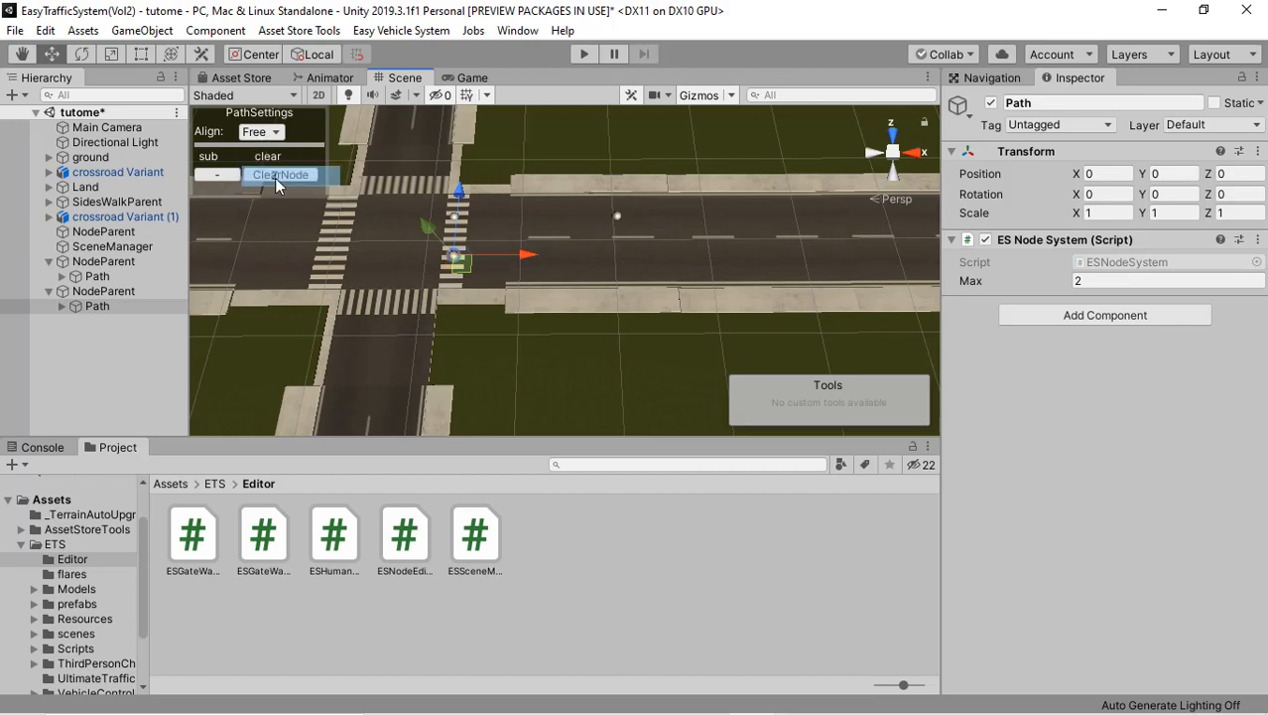
Step: Add four more nodes to the current path along the same lane, ending it at the end of the road
middle_drag(702, 304, 611, 297)
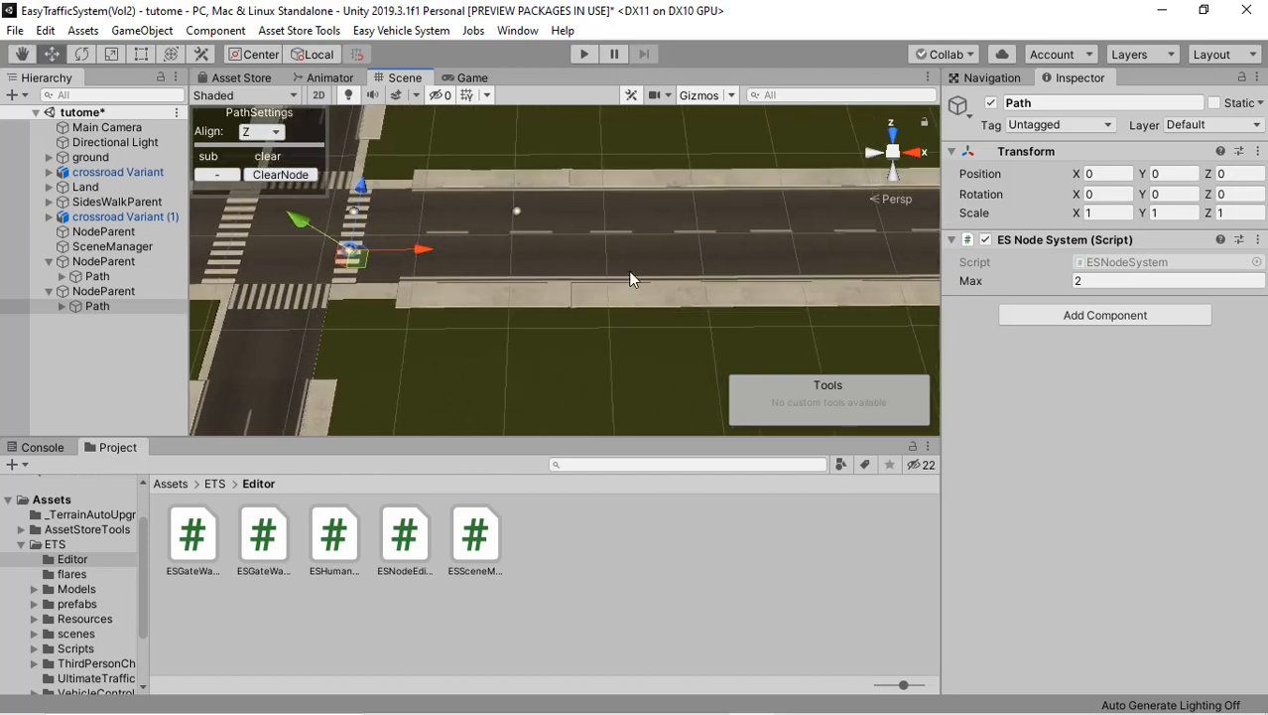
click(715, 260)
middle_drag(715, 260, 246, 258)
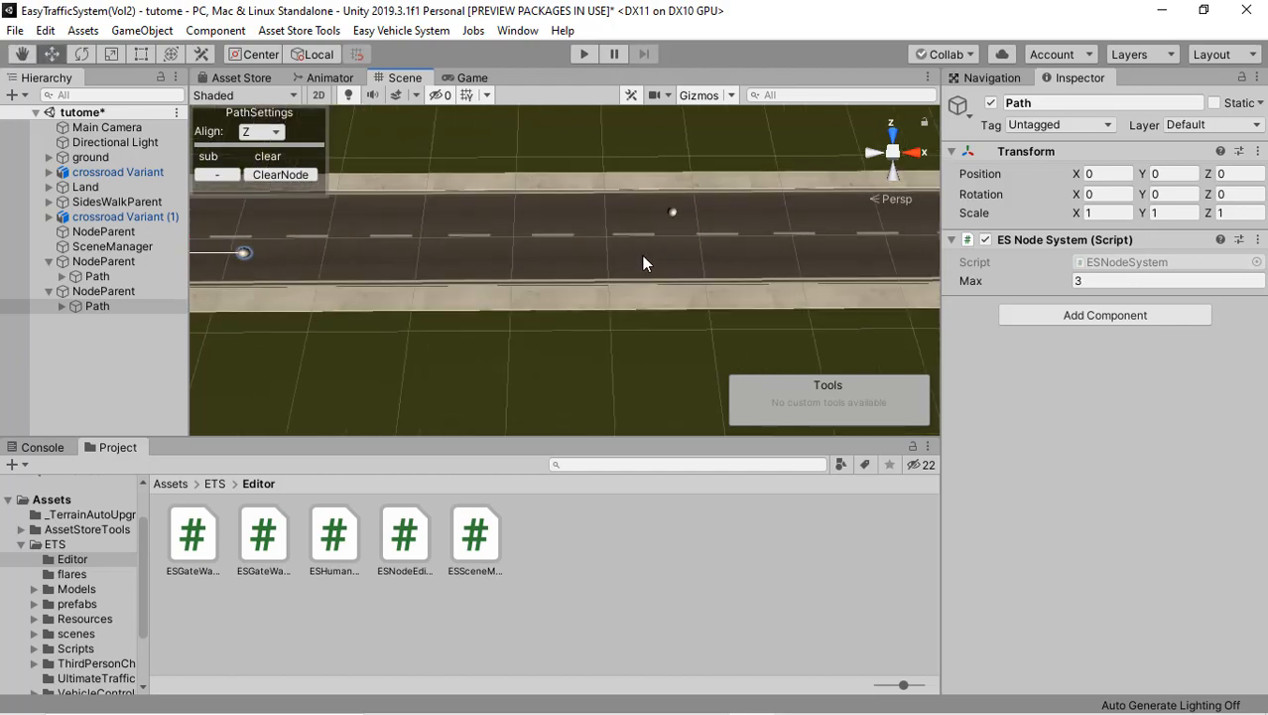
click(790, 263)
middle_drag(611, 268, 458, 305)
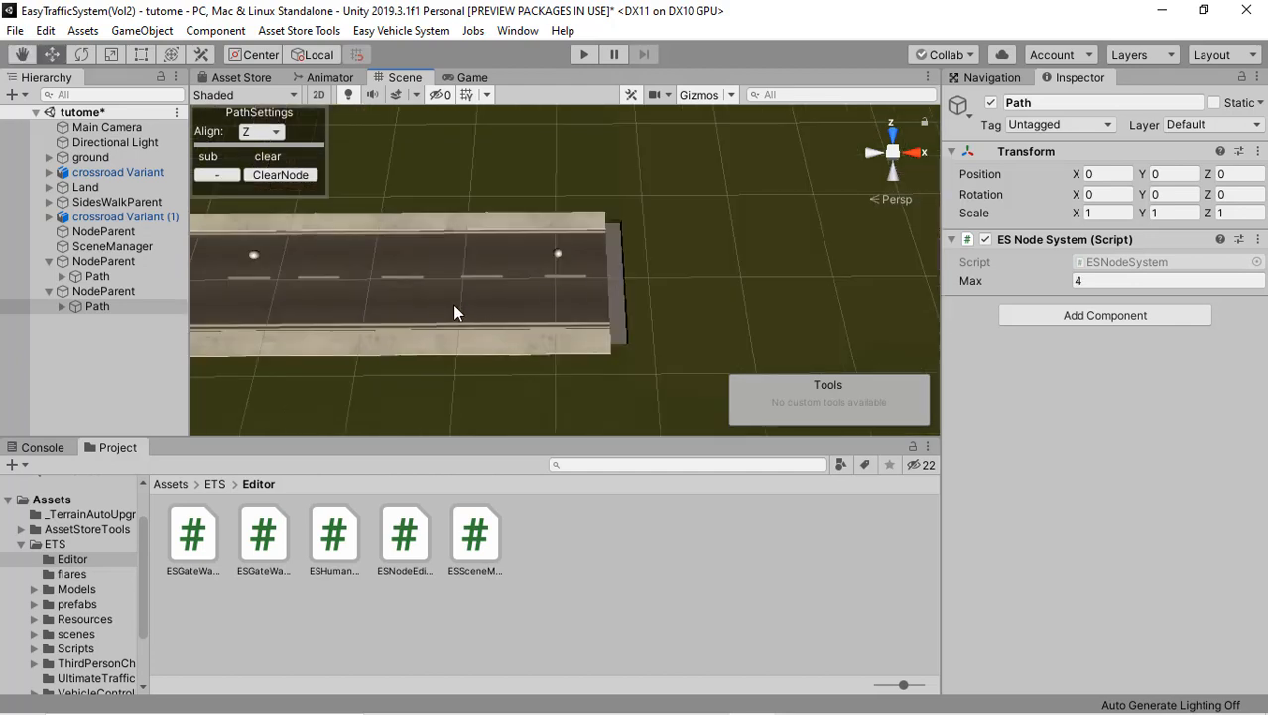
click(454, 304)
click(561, 305)
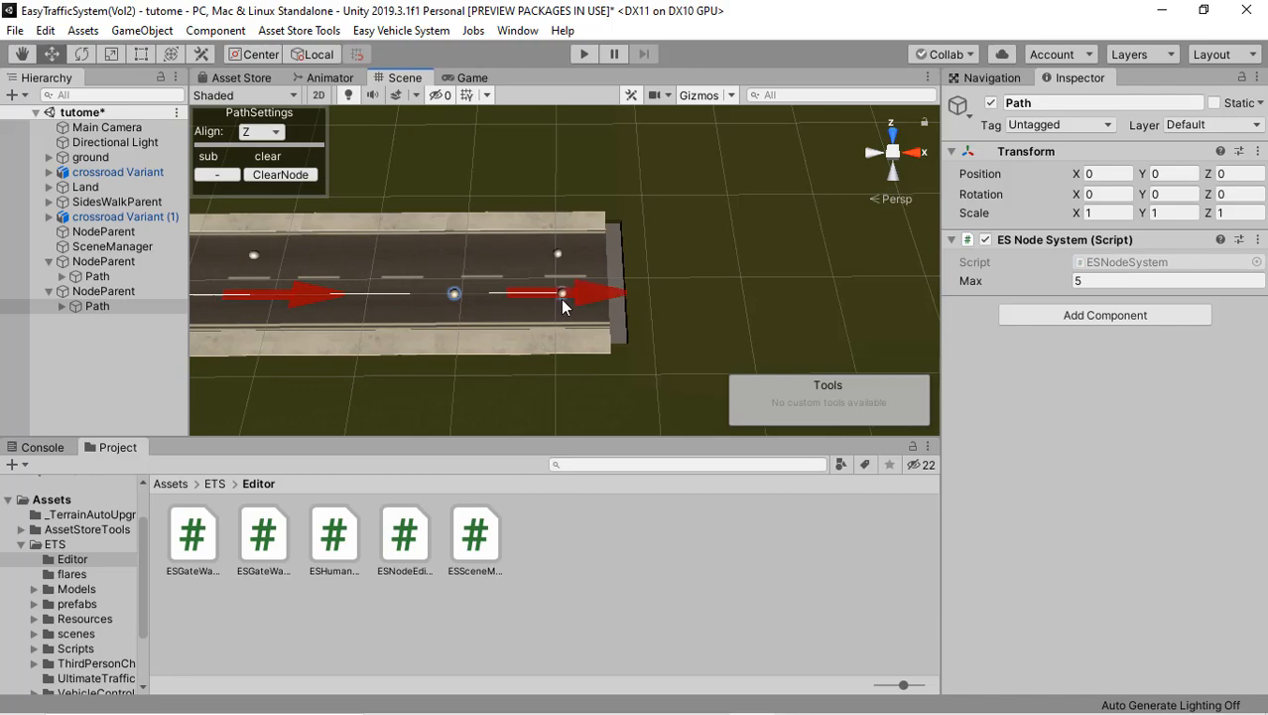
Step: Review the completed path from the road's end back to the crossroad, then deselect the path
middle_drag(453, 325, 596, 325)
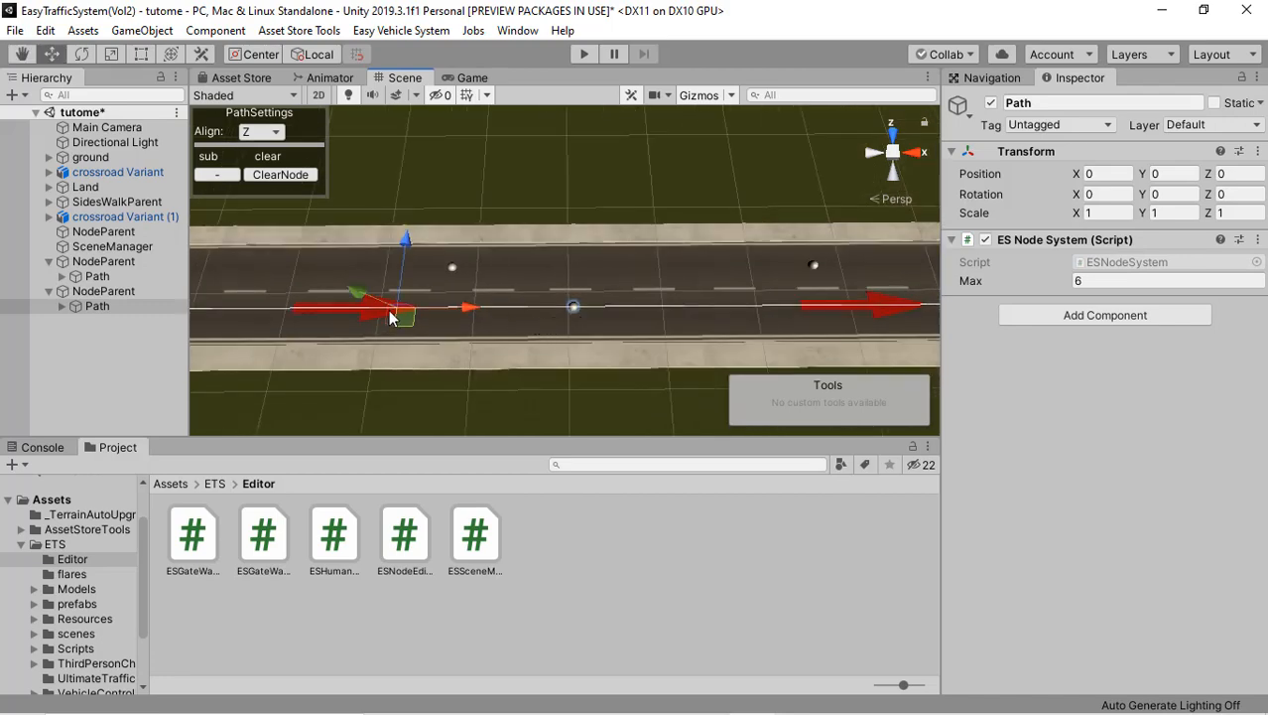
middle_drag(395, 319, 557, 298)
scroll(608, 281, down, 6)
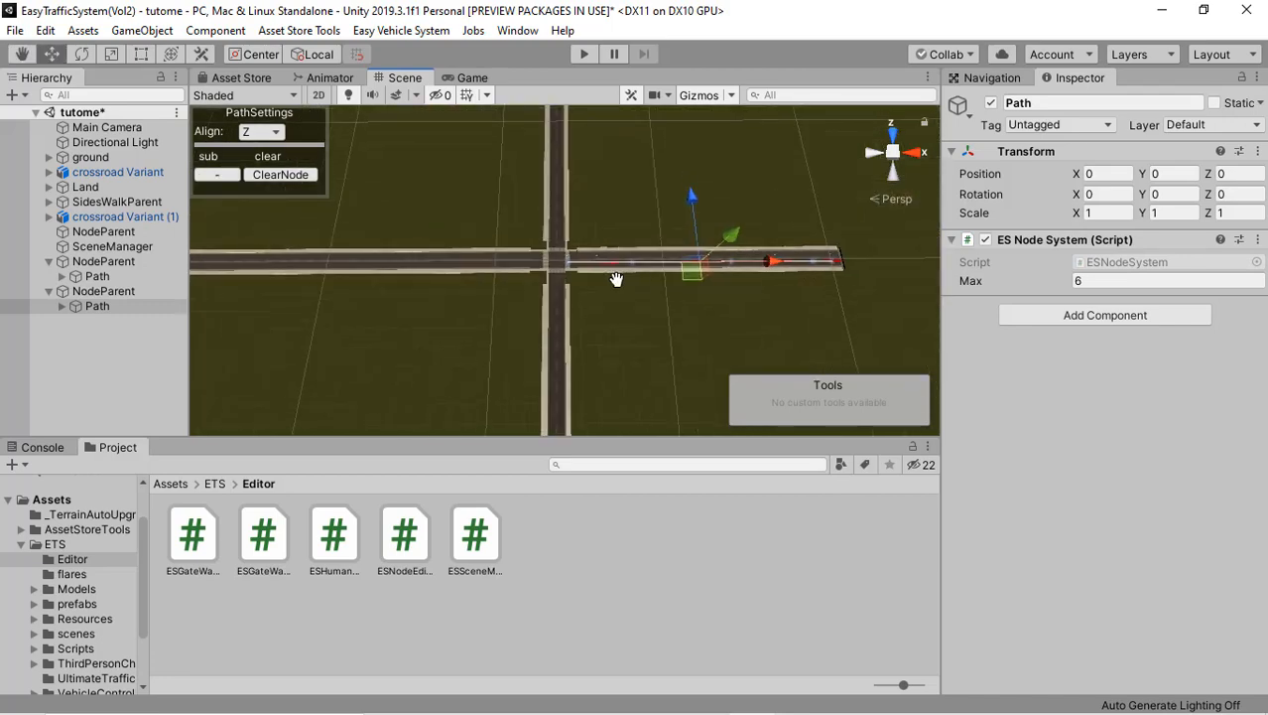
scroll(608, 281, up, 8)
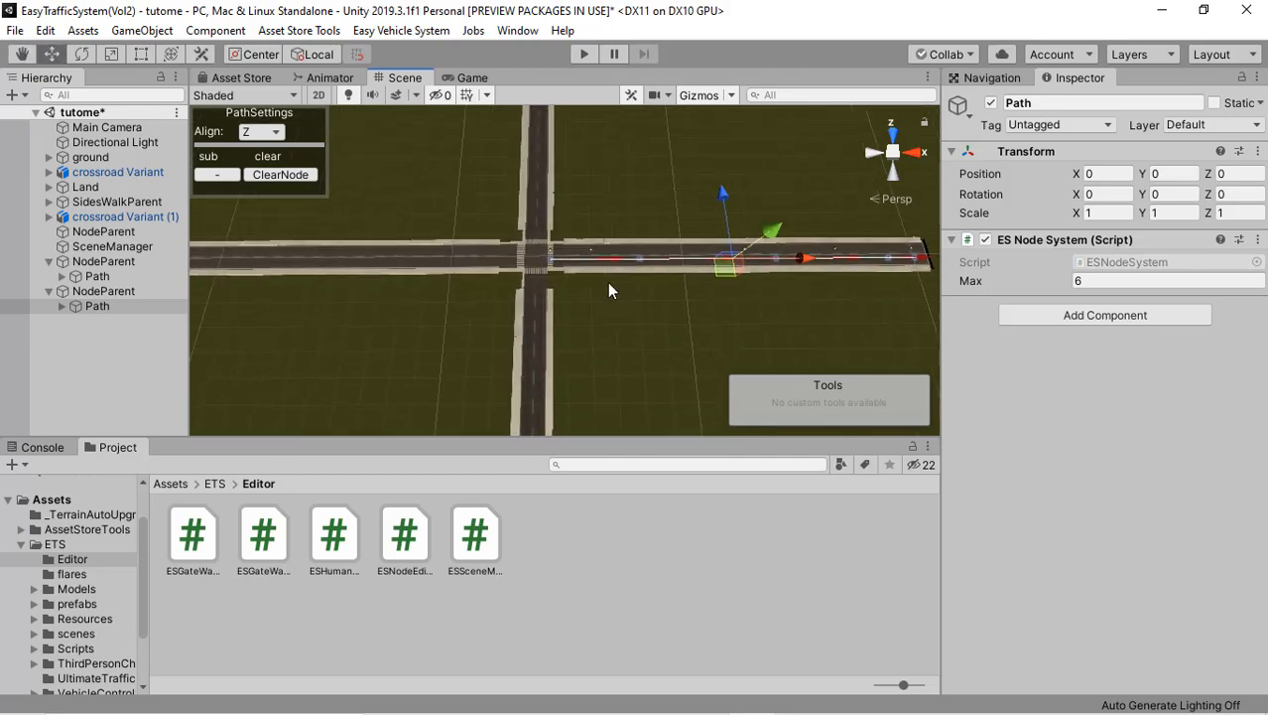
scroll(609, 285, up, 3)
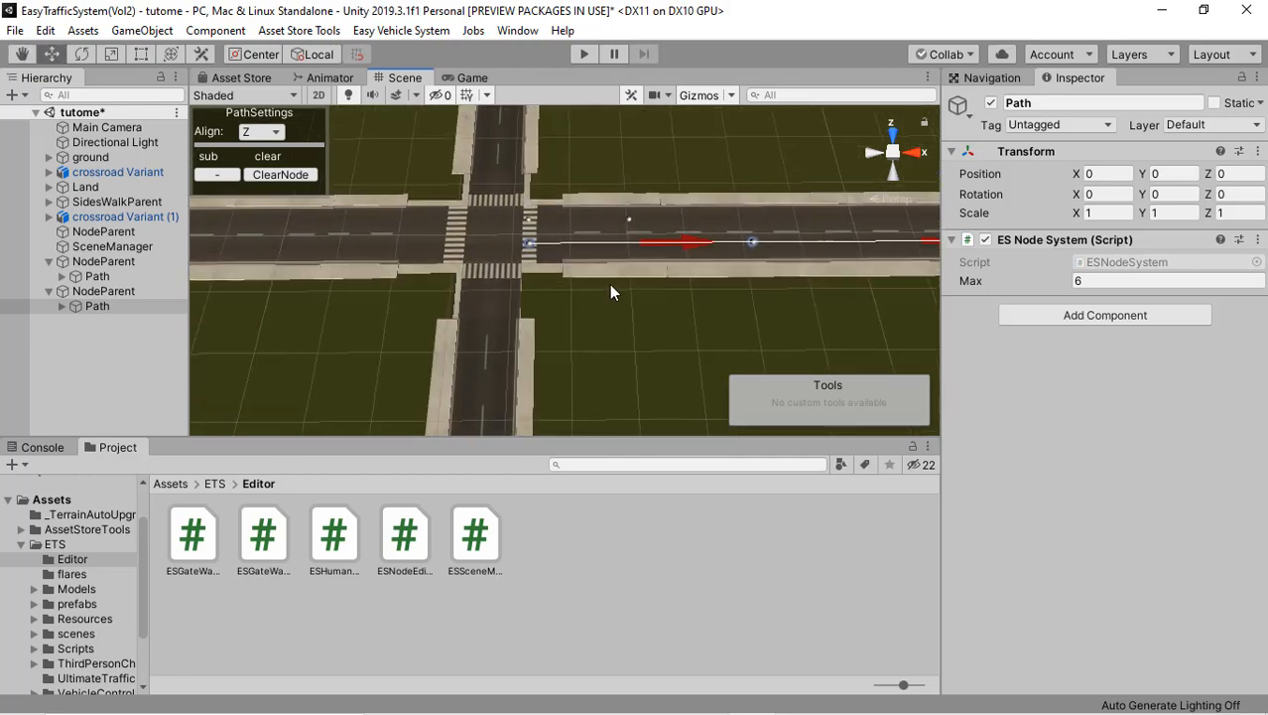
click(127, 308)
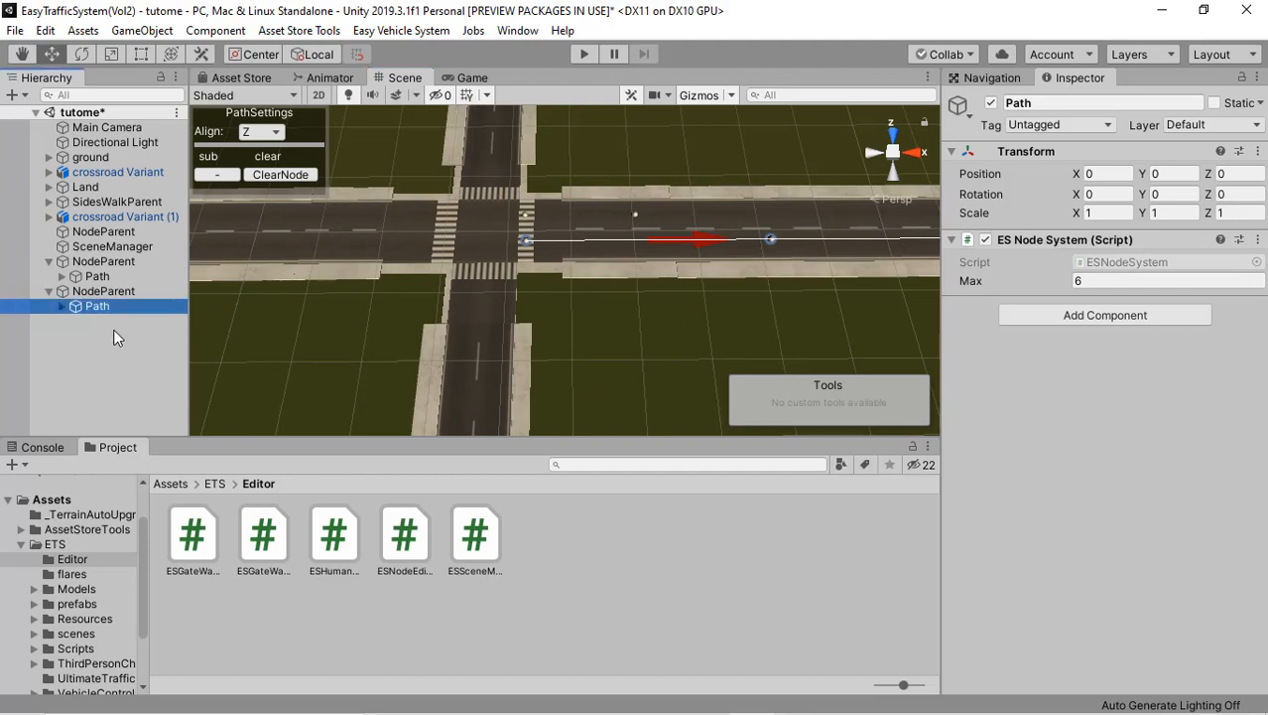
click(114, 338)
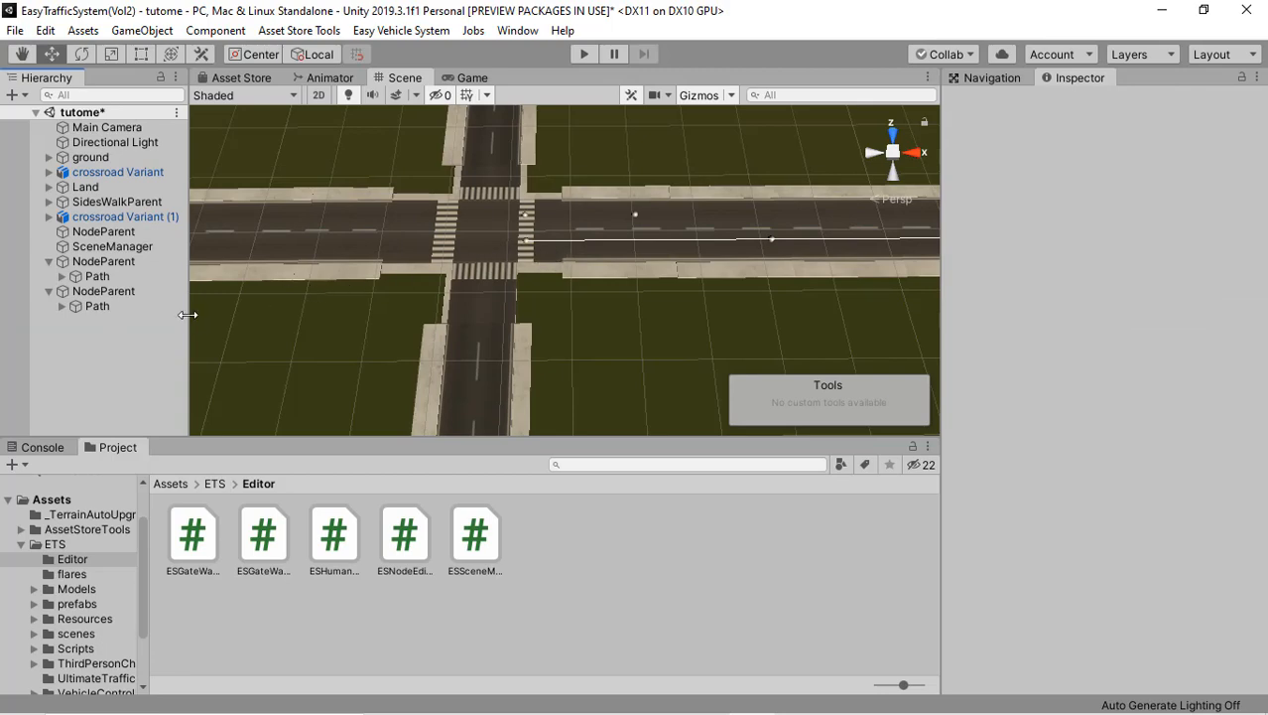
Step: Turn off Use Gizmos Selected on the SceneManager to show direction arrows for all paths
right_drag(504, 180, 618, 129)
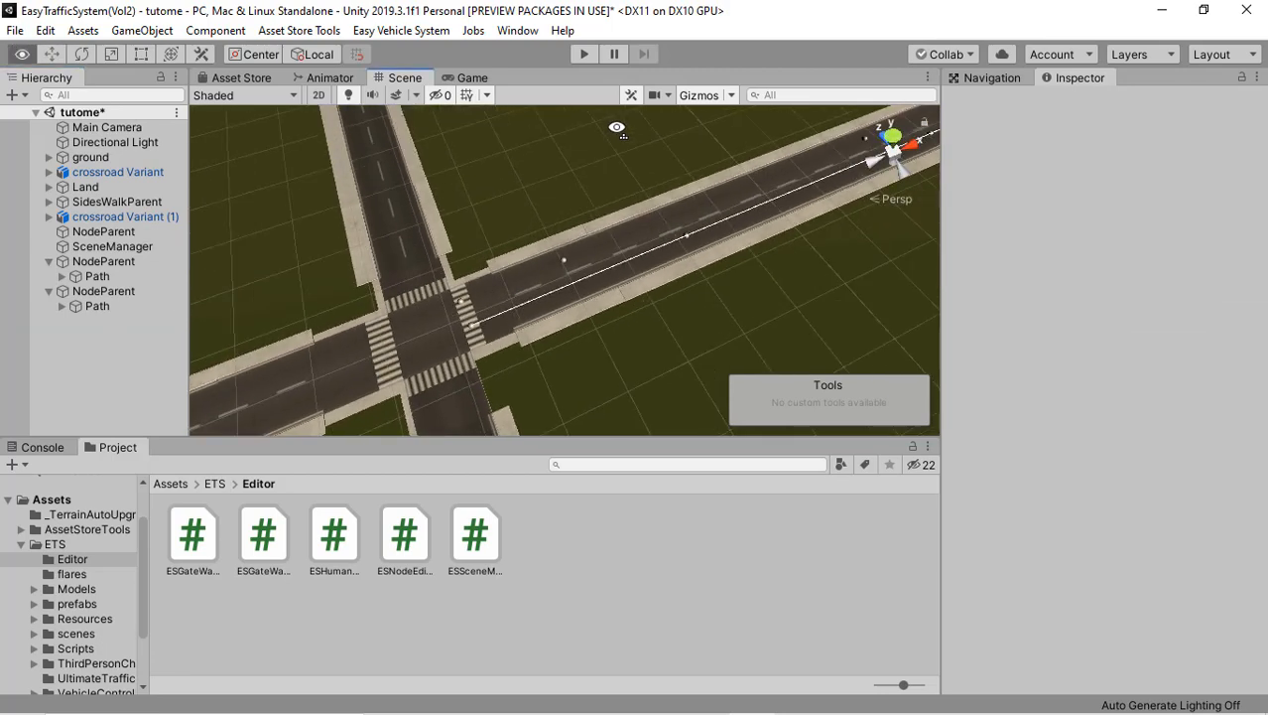
click(116, 244)
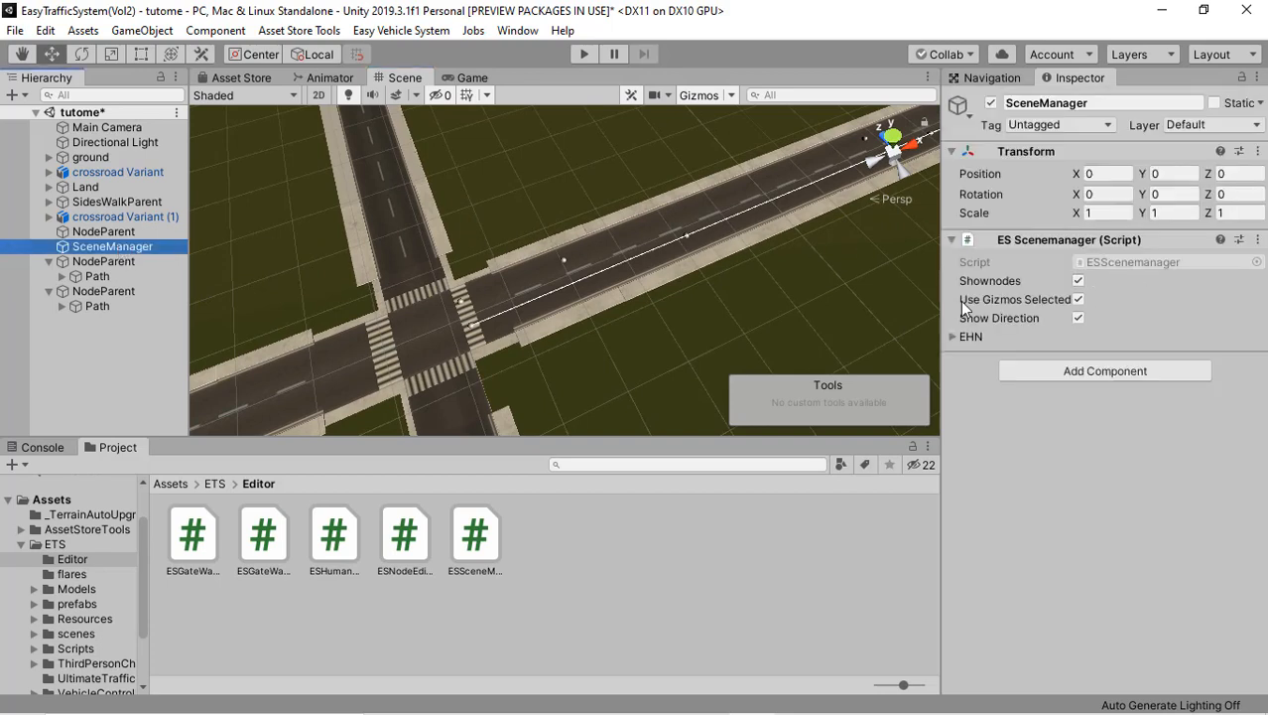
click(1078, 300)
click(1079, 300)
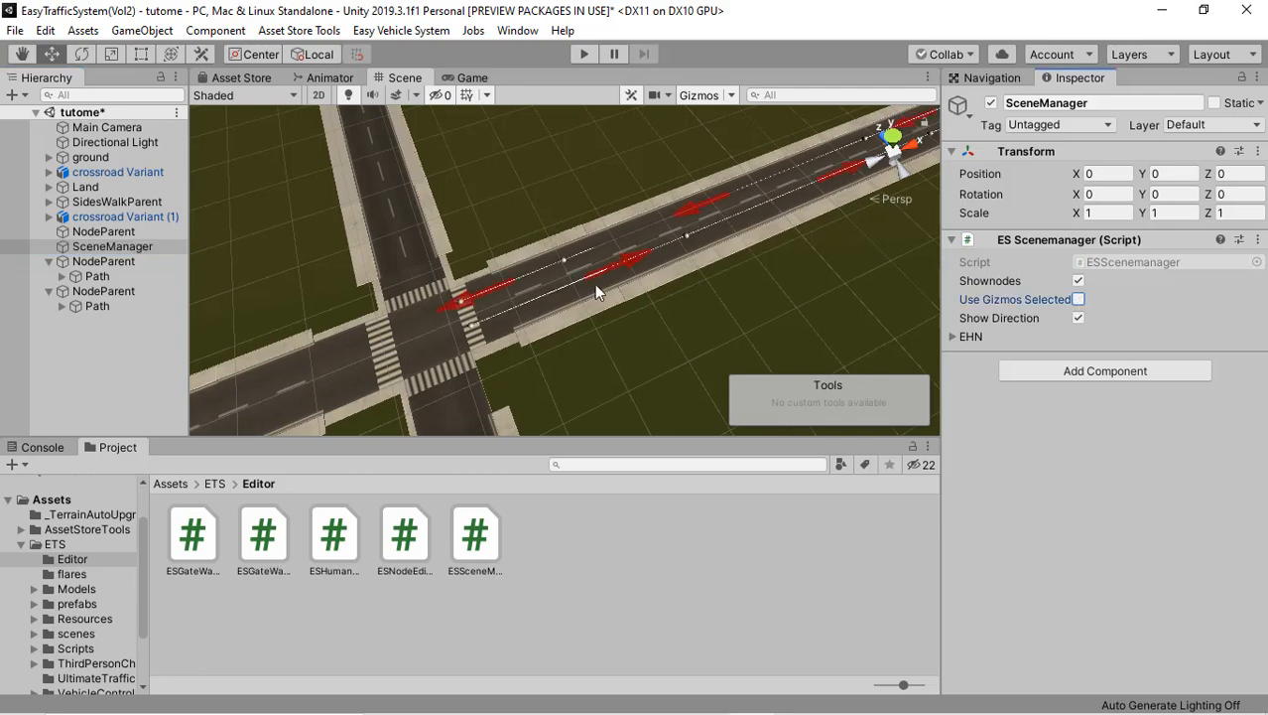
Step: Examine the direction arrows of both lane paths around the crossroad
right_drag(595, 284, 597, 242)
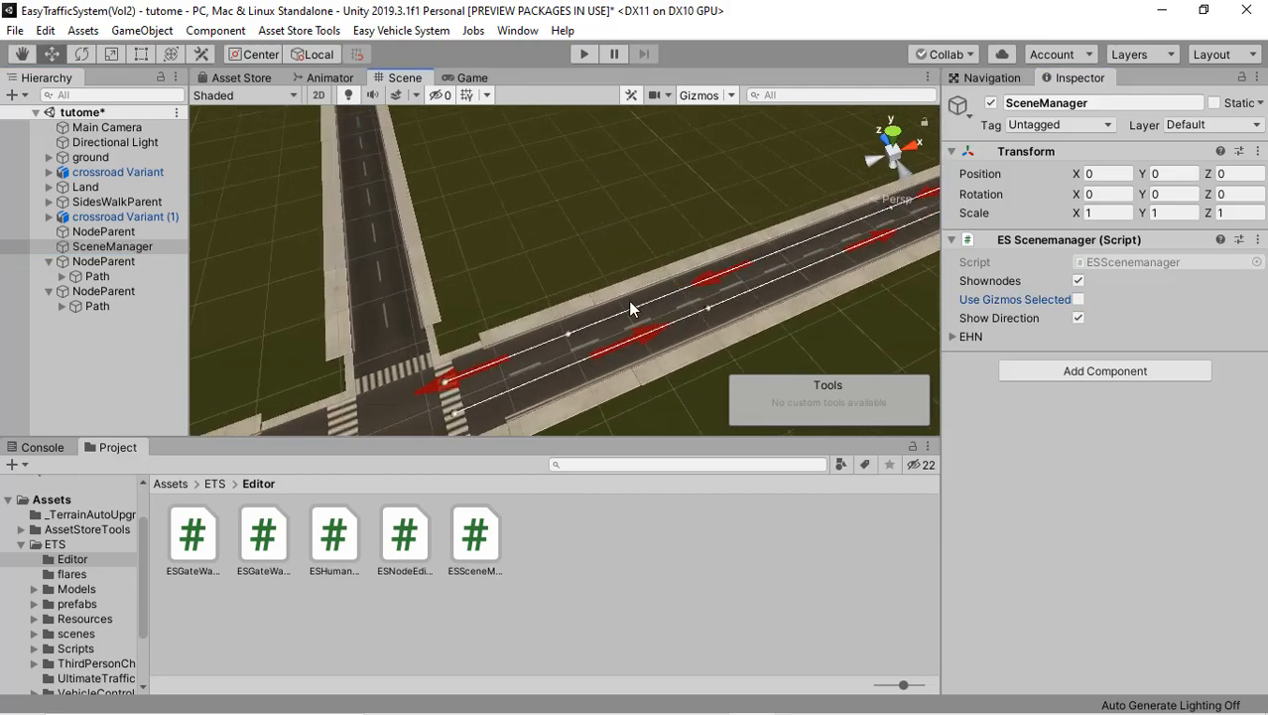
scroll(629, 311, up, 2)
right_drag(629, 312, 643, 295)
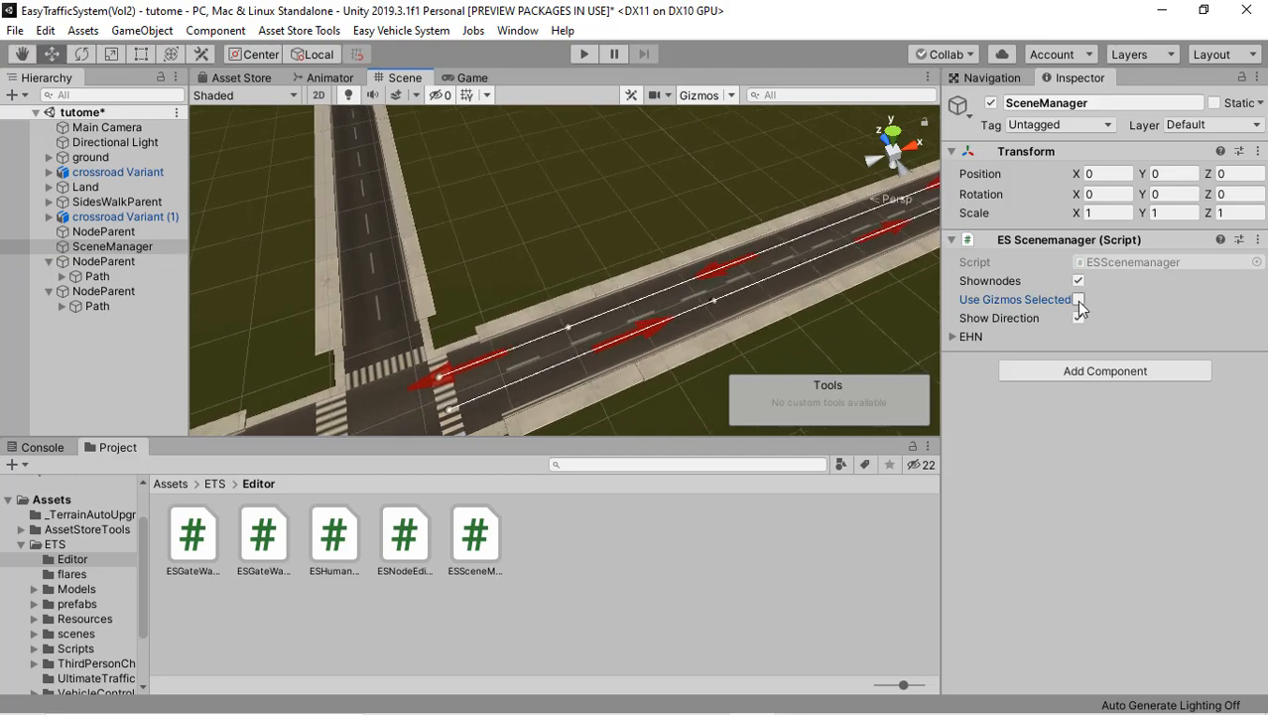
scroll(684, 329, up, 1)
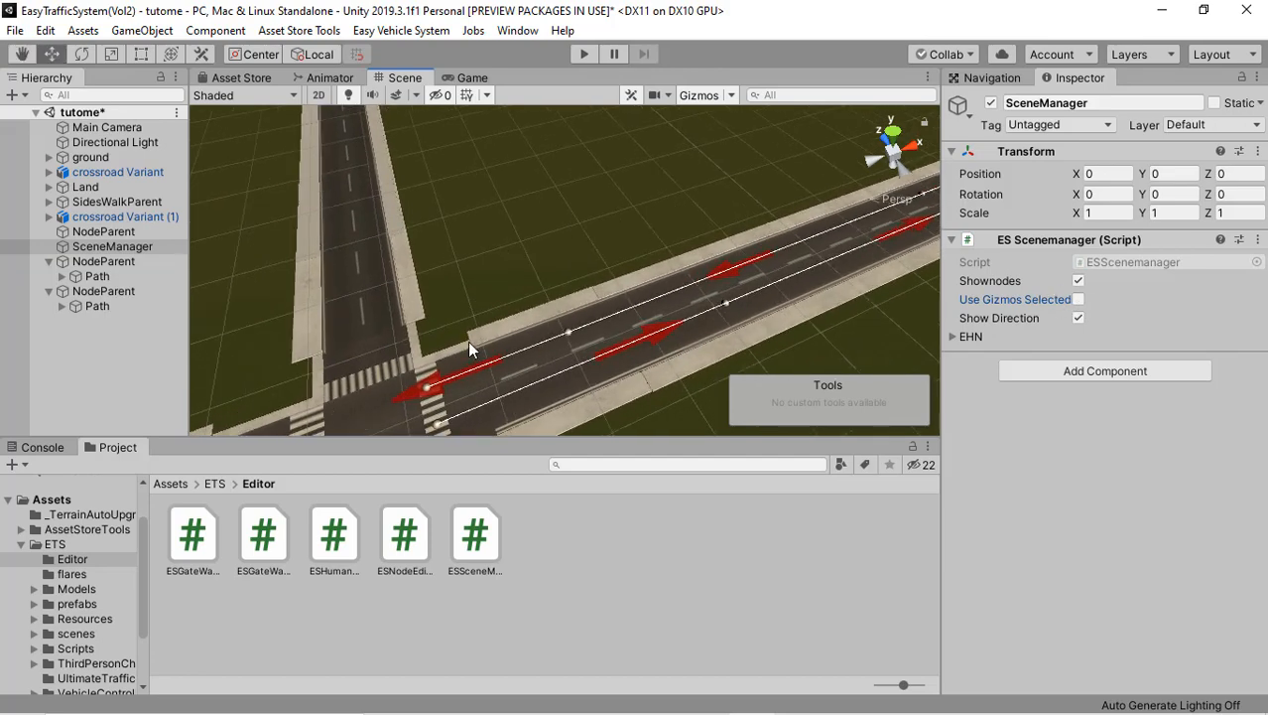
right_drag(545, 307, 447, 335)
middle_drag(447, 336, 477, 332)
right_drag(476, 331, 487, 256)
right_drag(660, 268, 461, 304)
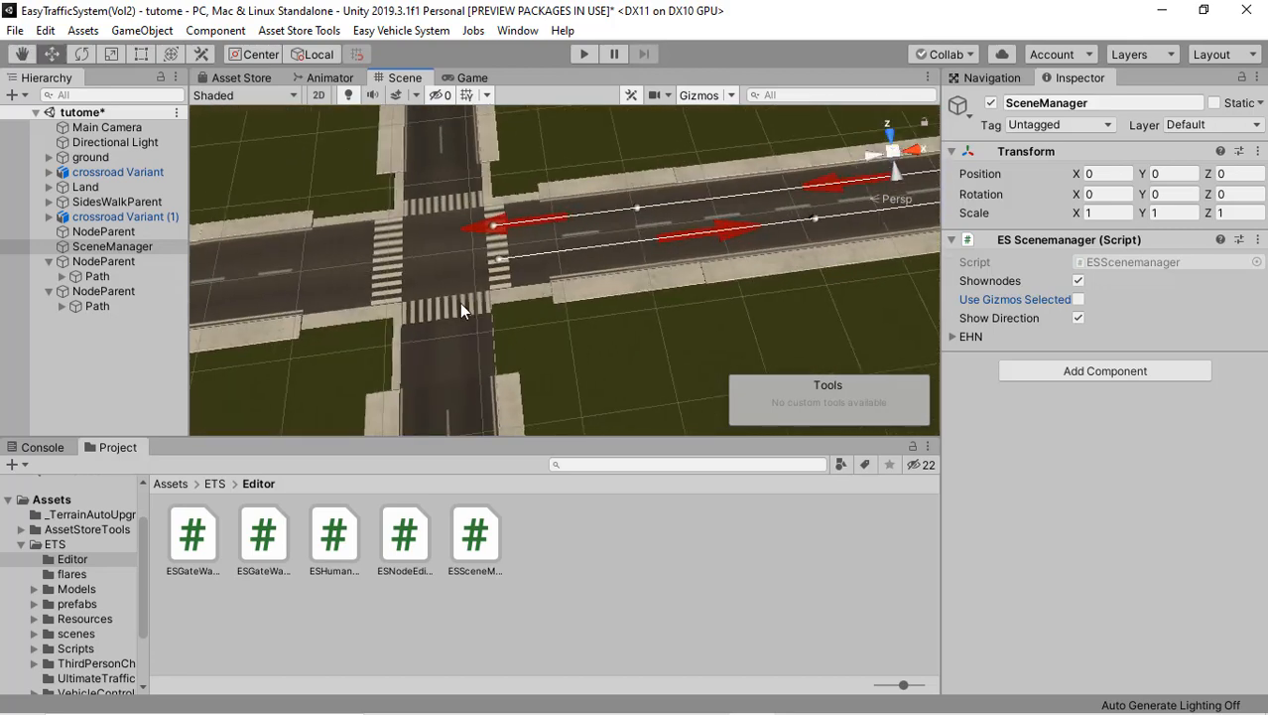
Step: Add a third Easy Traffic System Vol2 path parent for the road on the other side of the crossroad
middle_drag(505, 296, 643, 284)
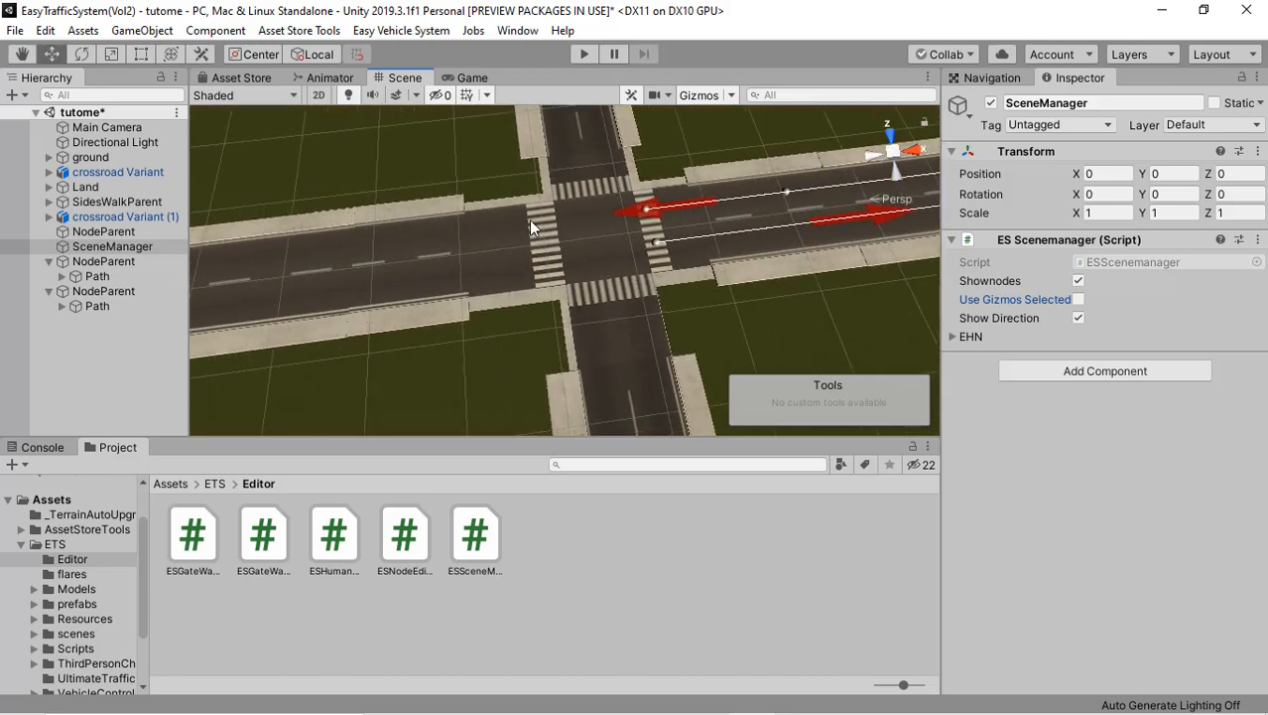
click(86, 352)
right_click(86, 353)
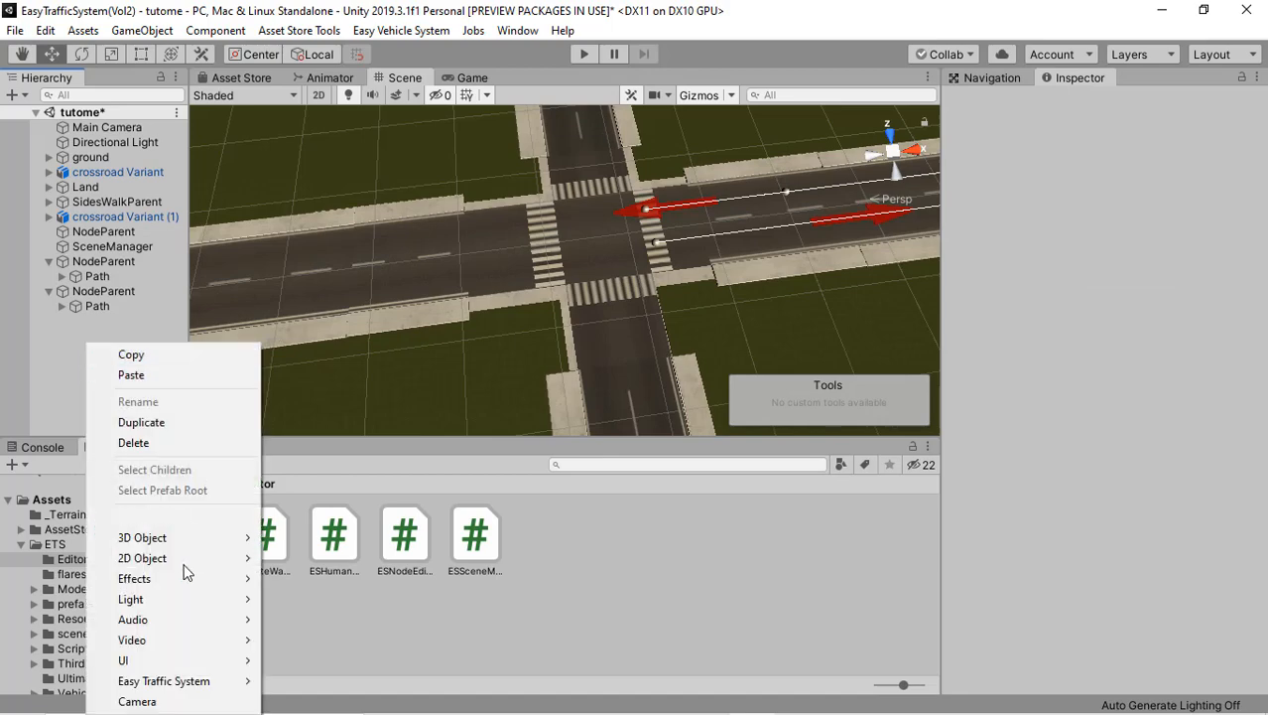
mouse_move(206, 680)
mouse_move(298, 683)
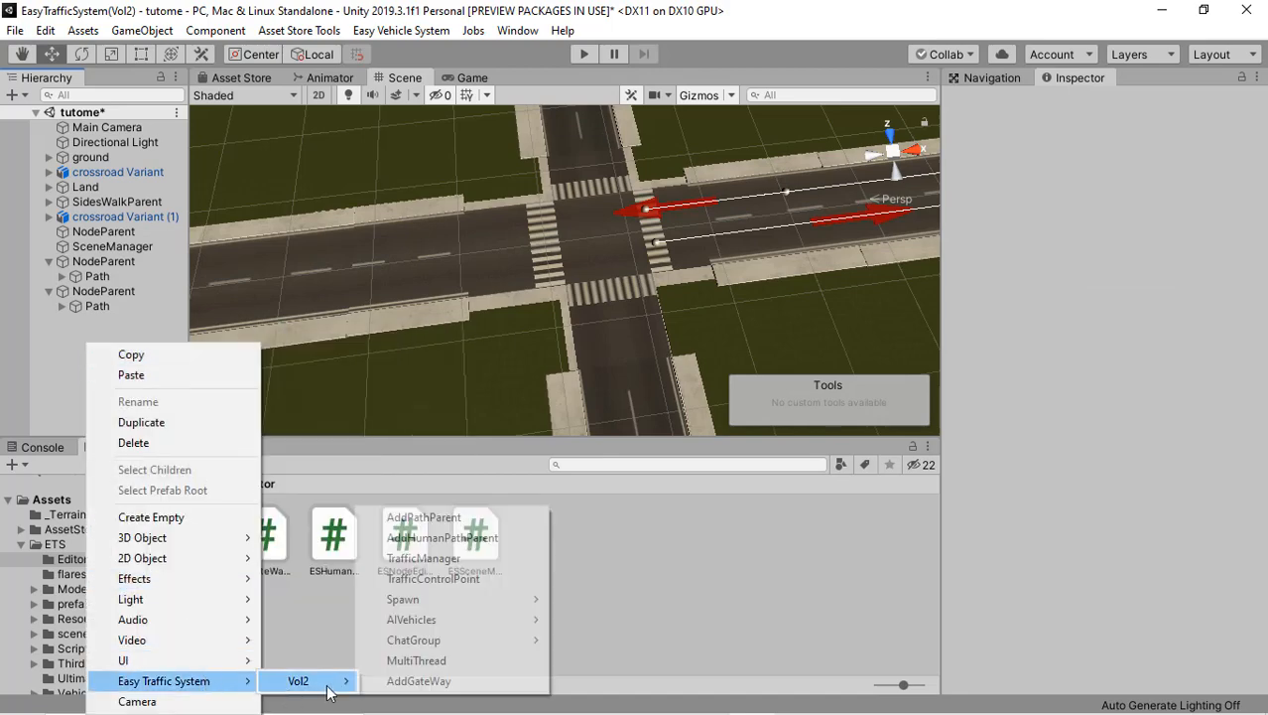
click(473, 520)
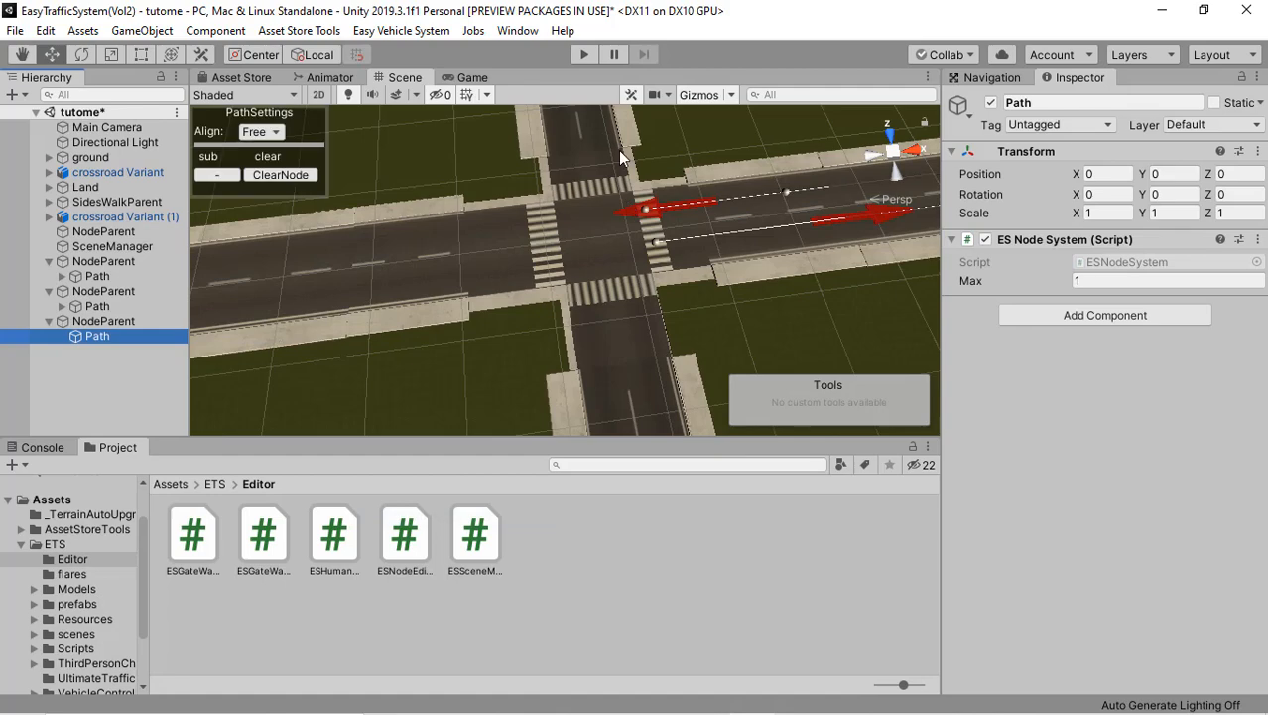
Step: Place the third path's first node on the crossroad's far zebra crossing and set the path alignment to Z
click(557, 199)
middle_drag(456, 229, 503, 235)
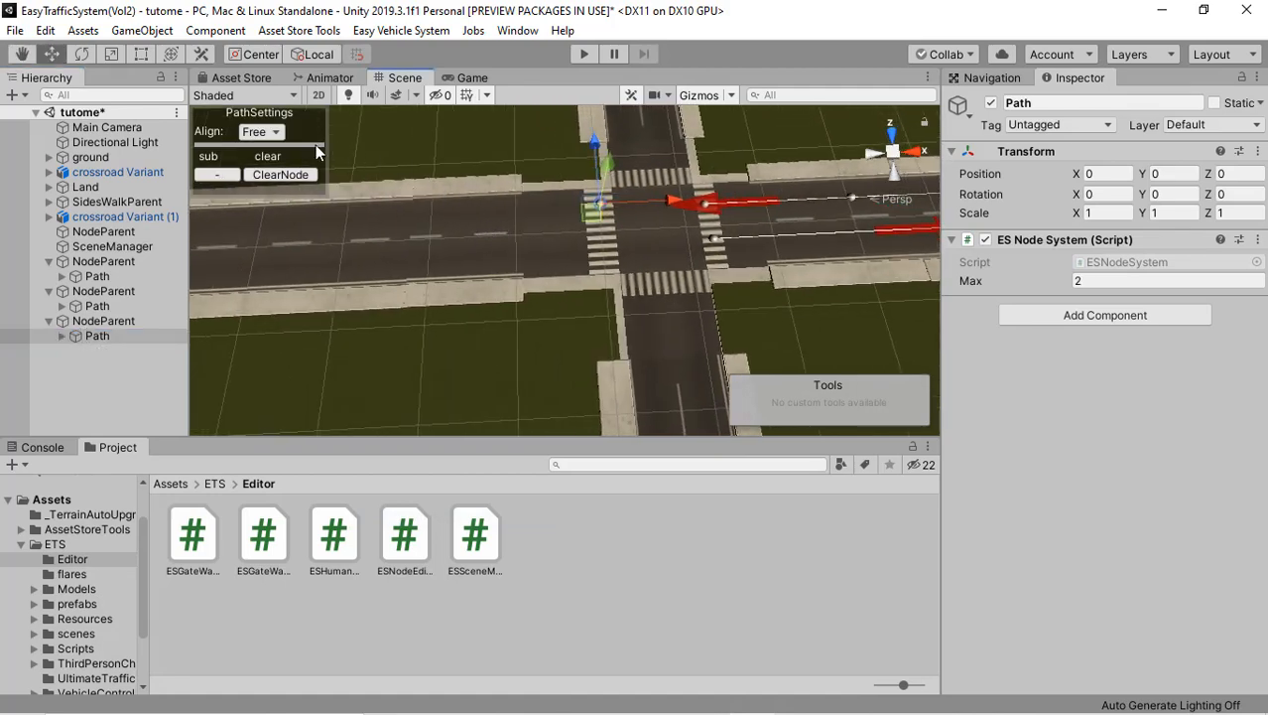
click(273, 132)
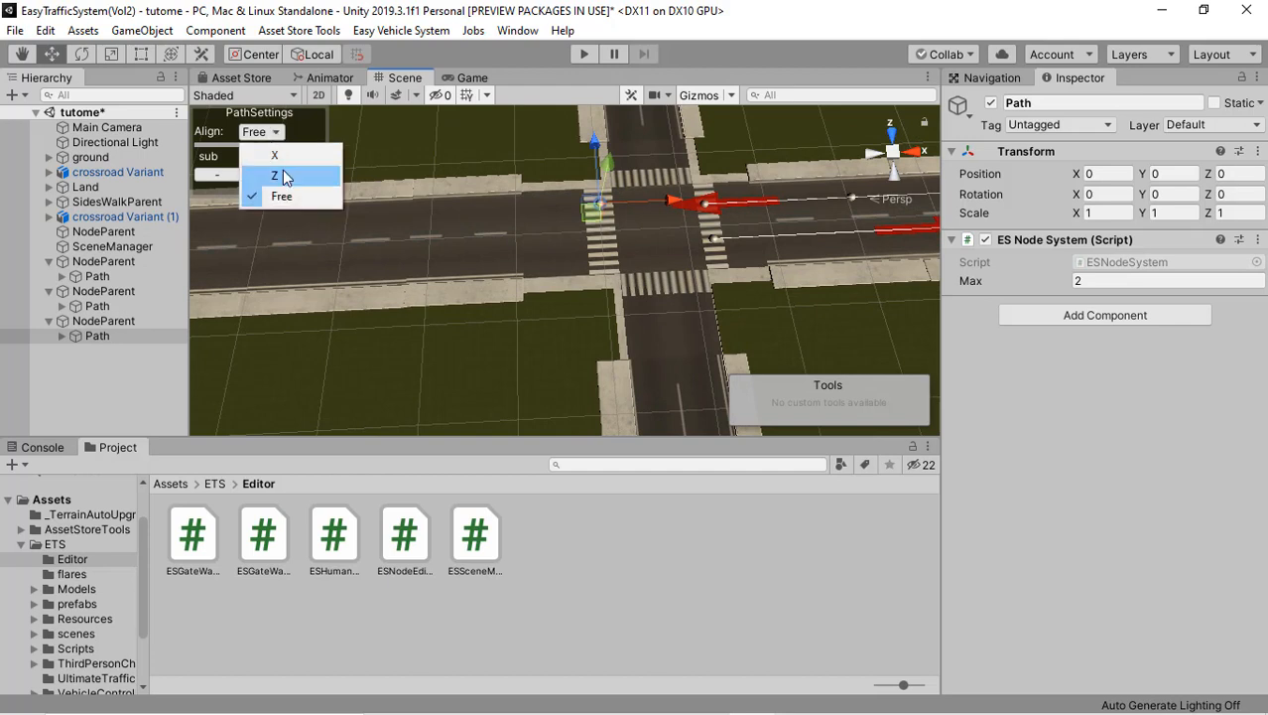
click(282, 172)
Step: Add four nodes to the third path along its lane, leading away from the first crossroad
middle_drag(298, 225, 656, 215)
click(416, 218)
click(335, 235)
middle_drag(336, 236, 705, 232)
click(291, 252)
middle_drag(291, 252, 423, 228)
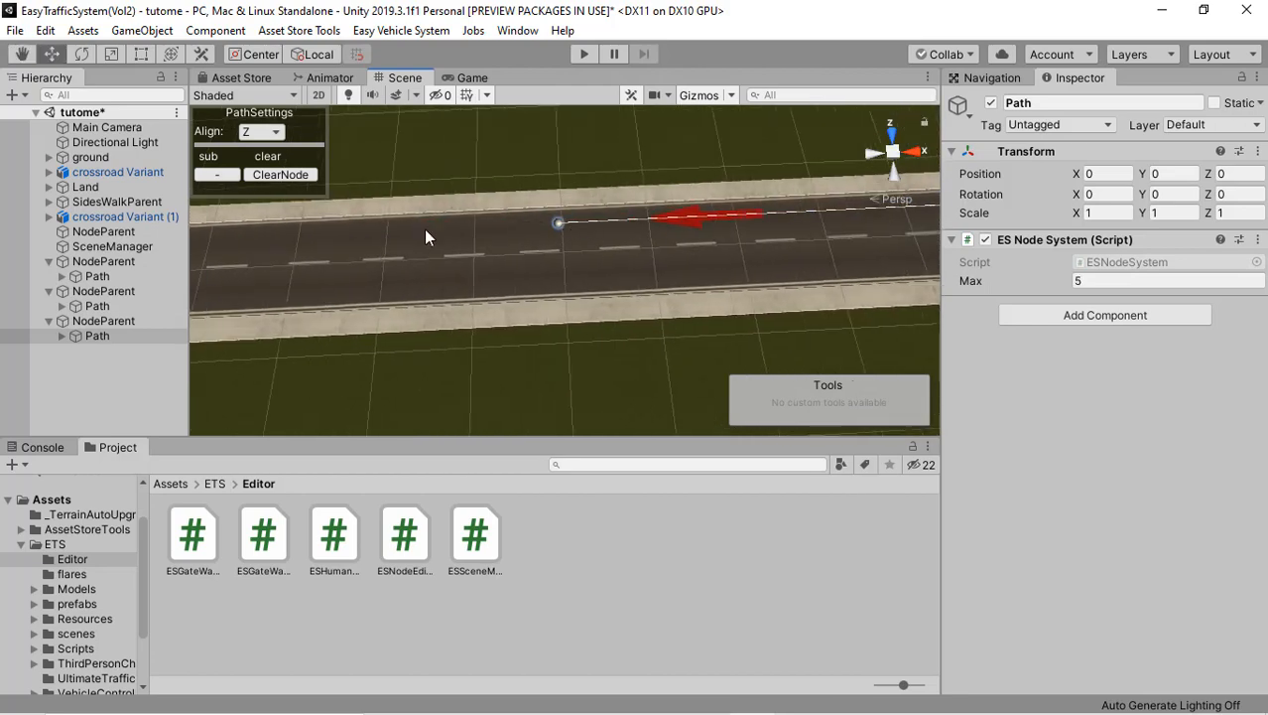
click(251, 234)
middle_drag(302, 234, 627, 235)
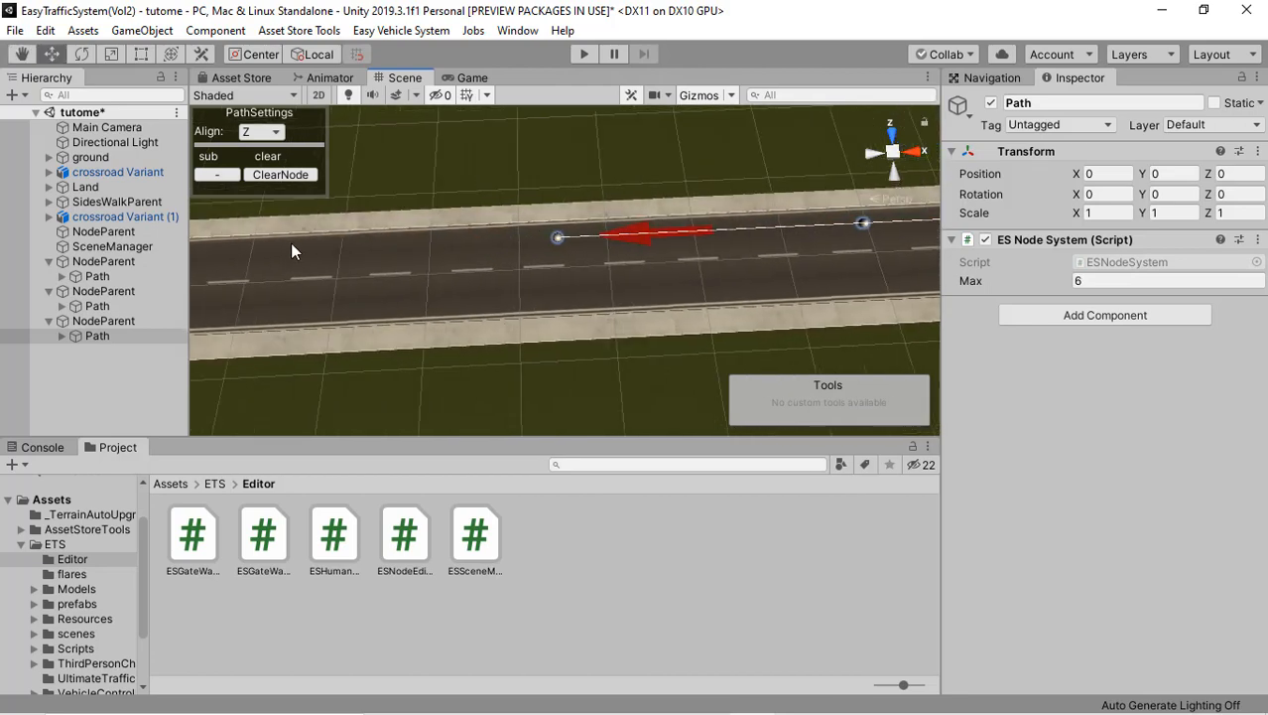
Step: Add four further nodes along that lane, ending the third path on the second crossroad's nearest zebra crossing
click(287, 249)
middle_drag(287, 248, 546, 233)
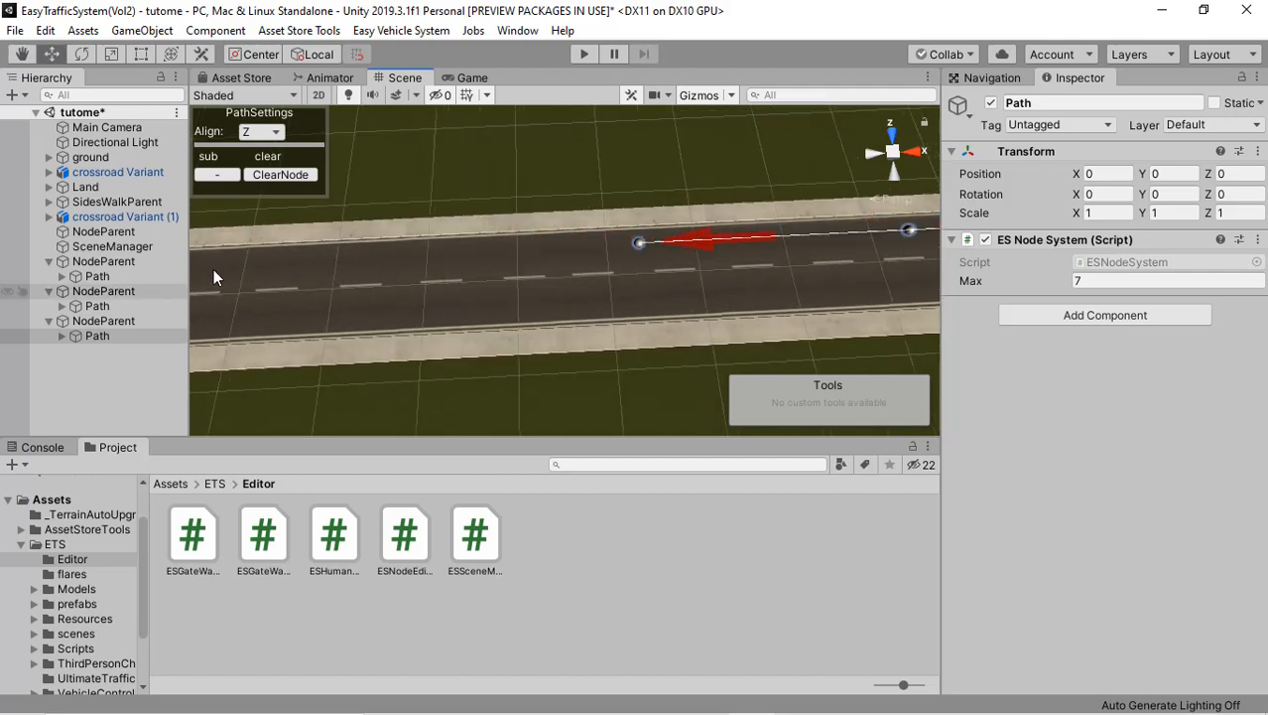
middle_drag(312, 266, 667, 264)
click(337, 263)
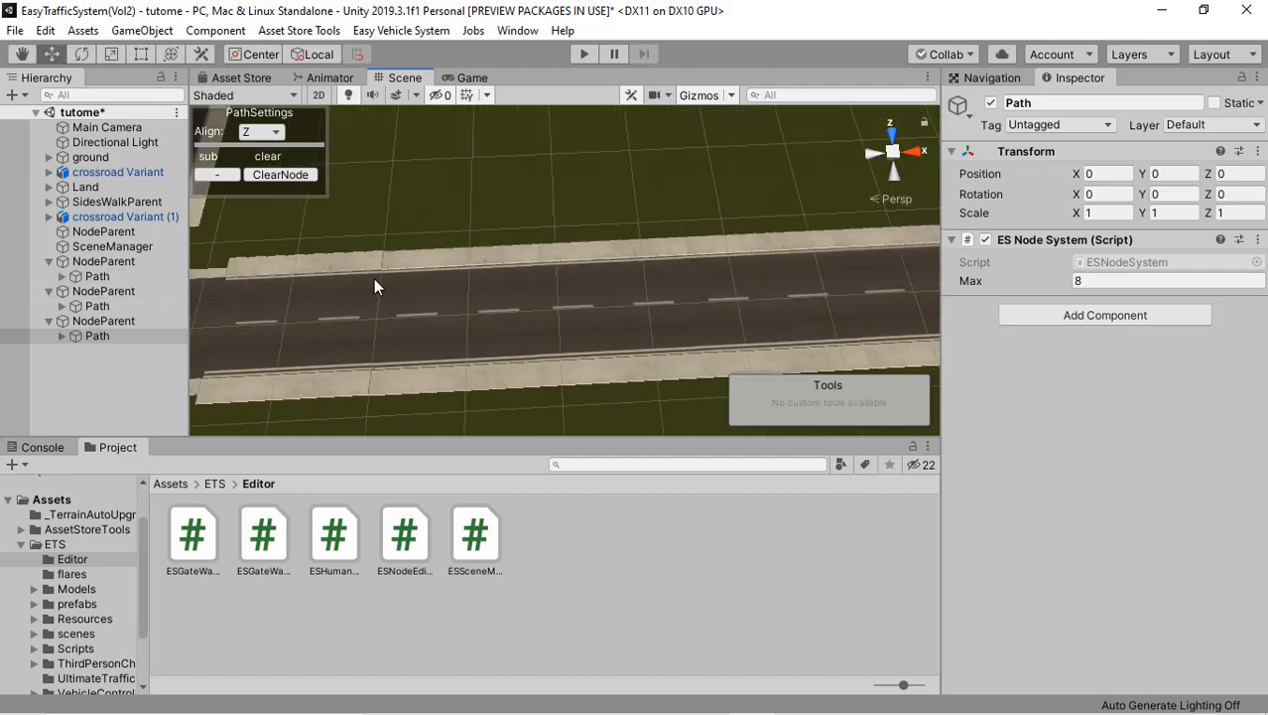
click(459, 287)
middle_drag(415, 271, 605, 268)
middle_drag(417, 267, 439, 266)
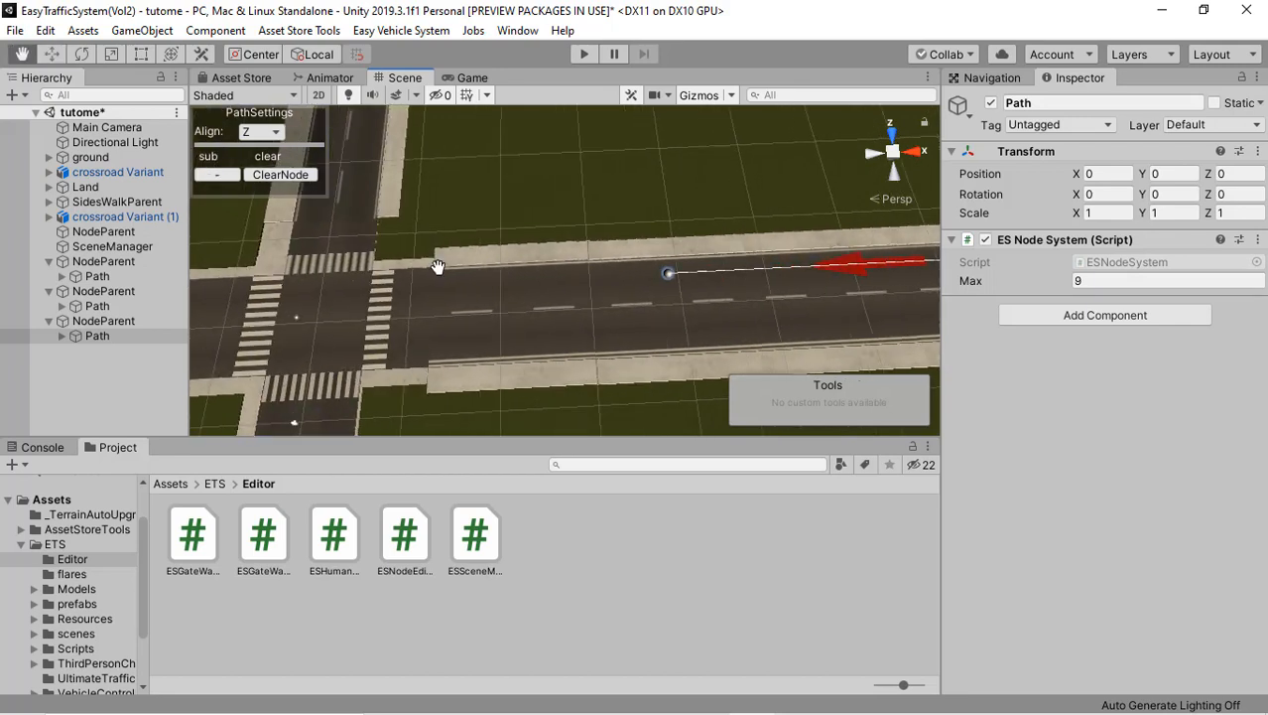
click(381, 287)
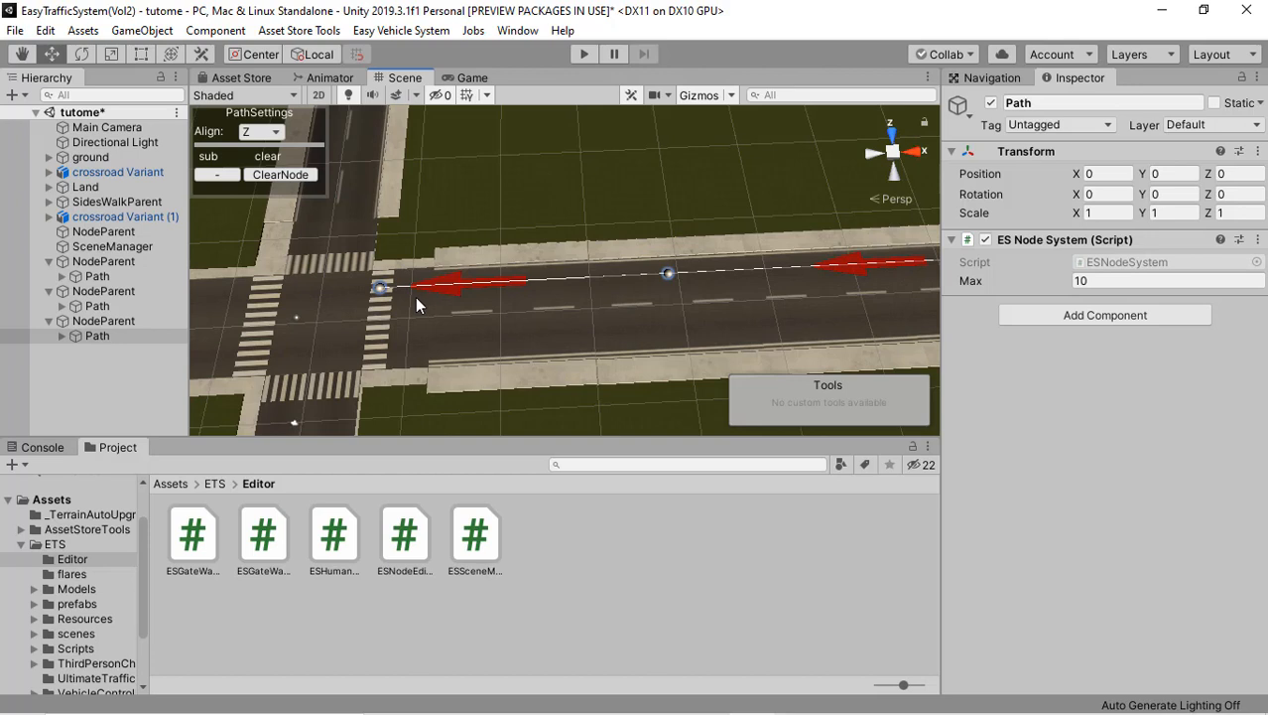
Step: Add a fourth Easy Traffic System Vol2 path parent for the opposite lane between the crossroads
click(91, 373)
right_click(91, 374)
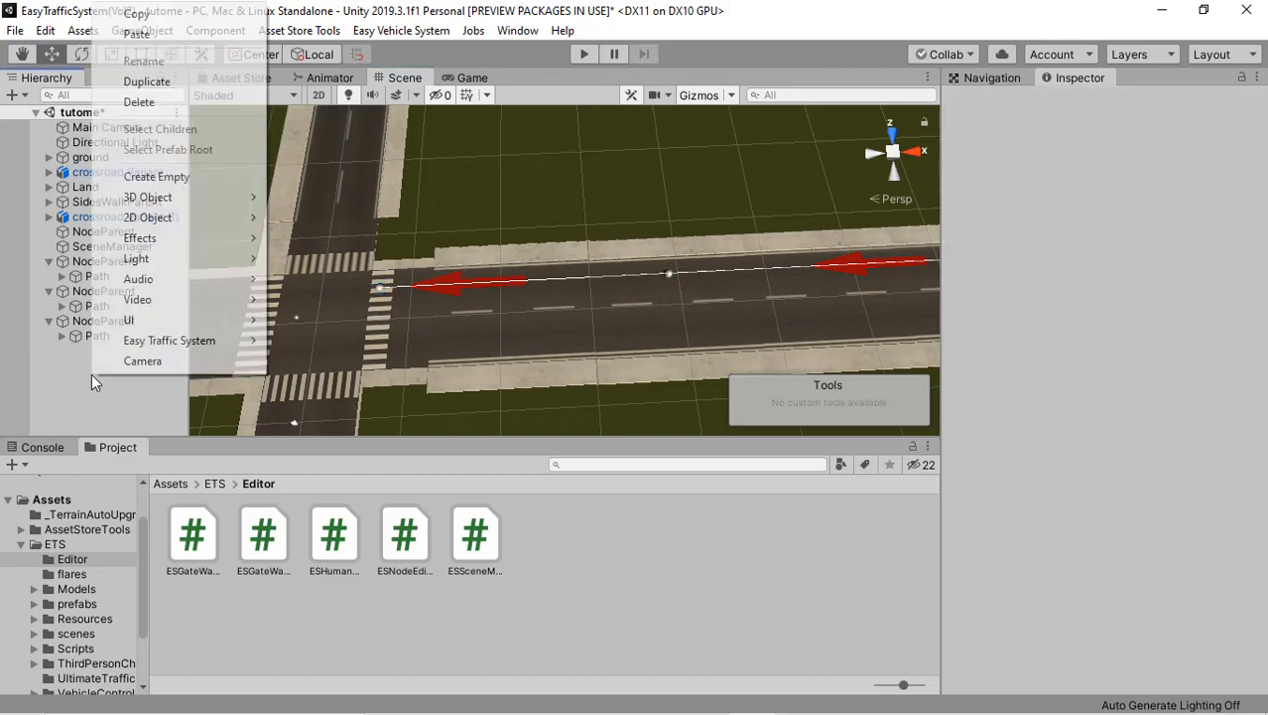
mouse_move(227, 340)
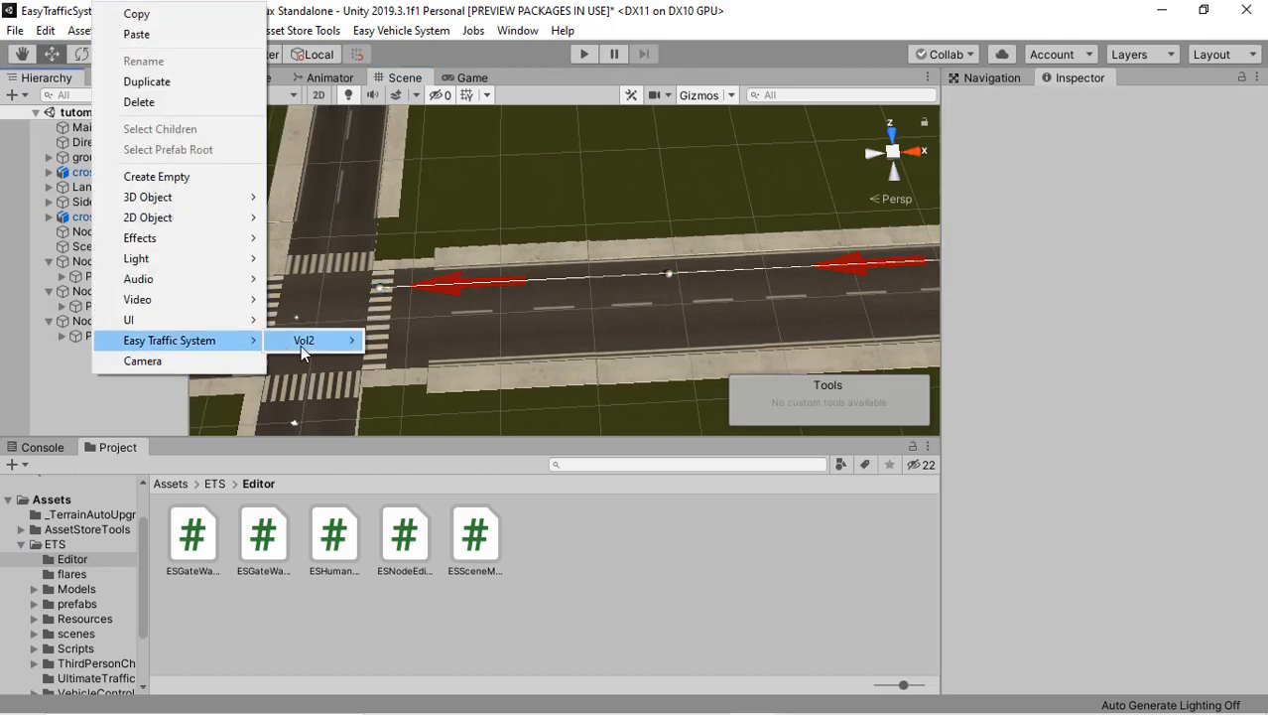
mouse_move(345, 346)
click(426, 345)
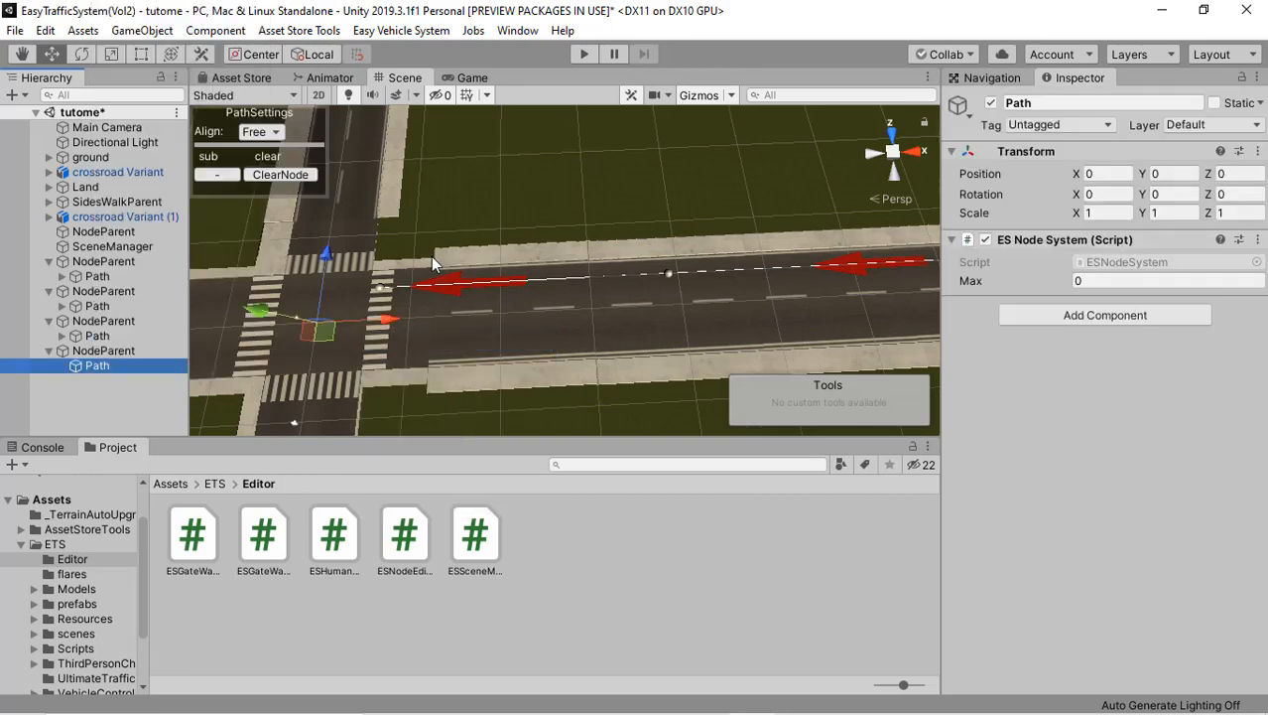
Step: Place the fourth path's first node on the second crossroad's zebra crossing in the opposite lane and set the alignment to Z
scroll(402, 315, up, 1)
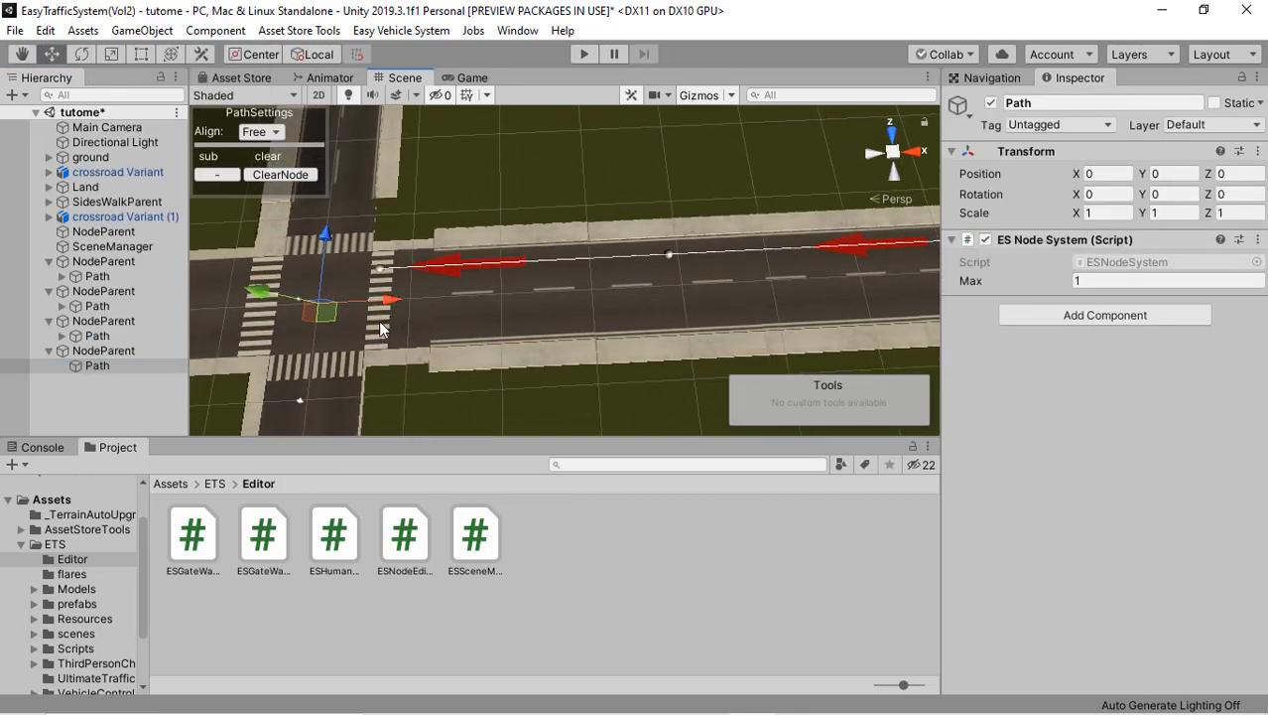
click(379, 327)
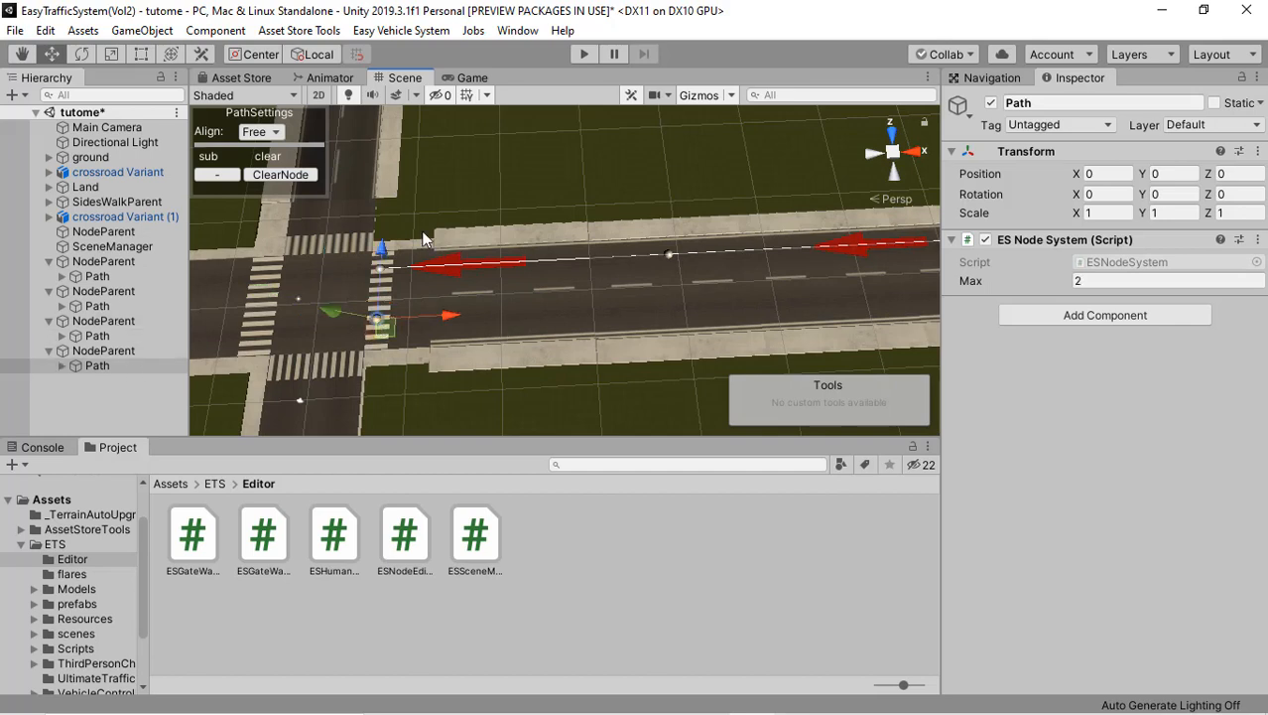
click(259, 132)
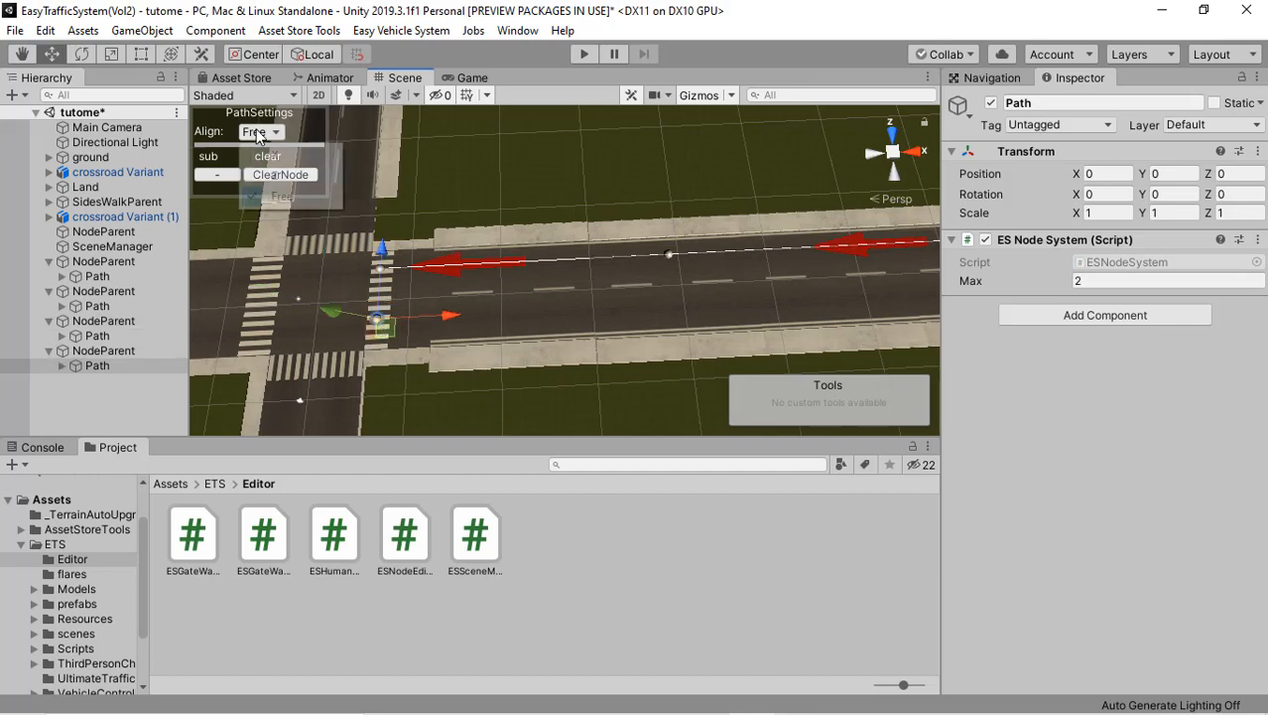
Step: Choose Z alignment and add four nodes to the fourth path along its lane, leading away from the second crossroad
click(281, 176)
scroll(659, 318, down, 2)
click(691, 316)
middle_drag(560, 315, 322, 317)
click(785, 276)
middle_drag(732, 278, 486, 312)
click(850, 288)
middle_drag(764, 294, 464, 313)
click(884, 290)
middle_drag(660, 317, 348, 361)
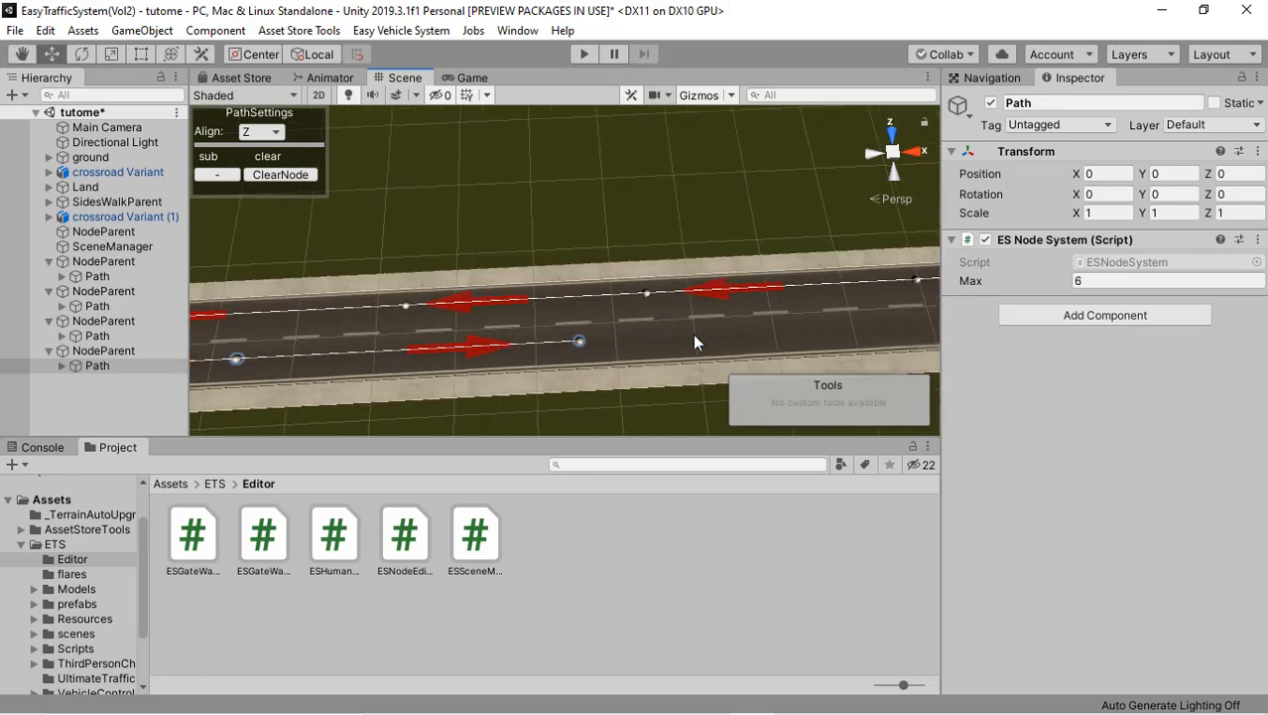
Step: Add four further nodes along that lane, ending the fourth path on the first crossroad's nearest zebra crossing
click(891, 322)
middle_drag(891, 321, 600, 329)
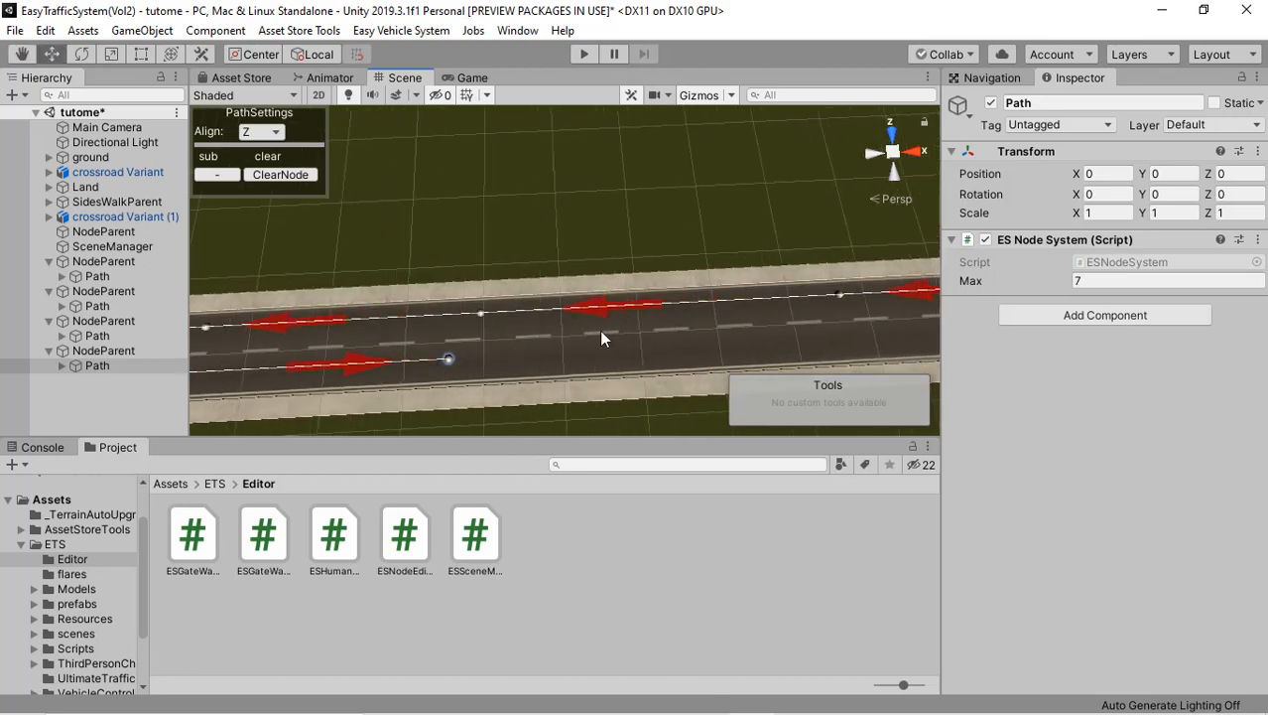
click(862, 343)
middle_drag(797, 338, 624, 344)
click(718, 357)
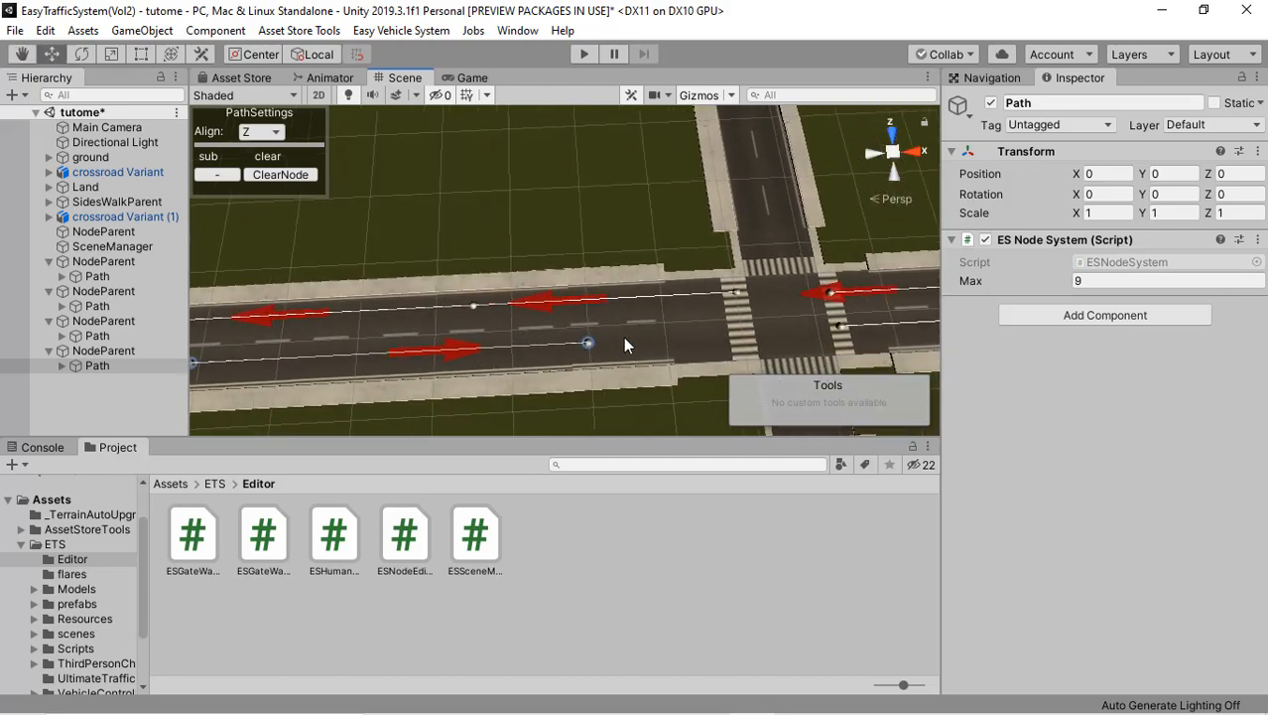
click(740, 334)
Step: Add a fifth Easy Traffic System Vol2 path parent for the road on the far side of the second crossroad
middle_drag(740, 281, 956, 217)
scroll(579, 298, down, 5)
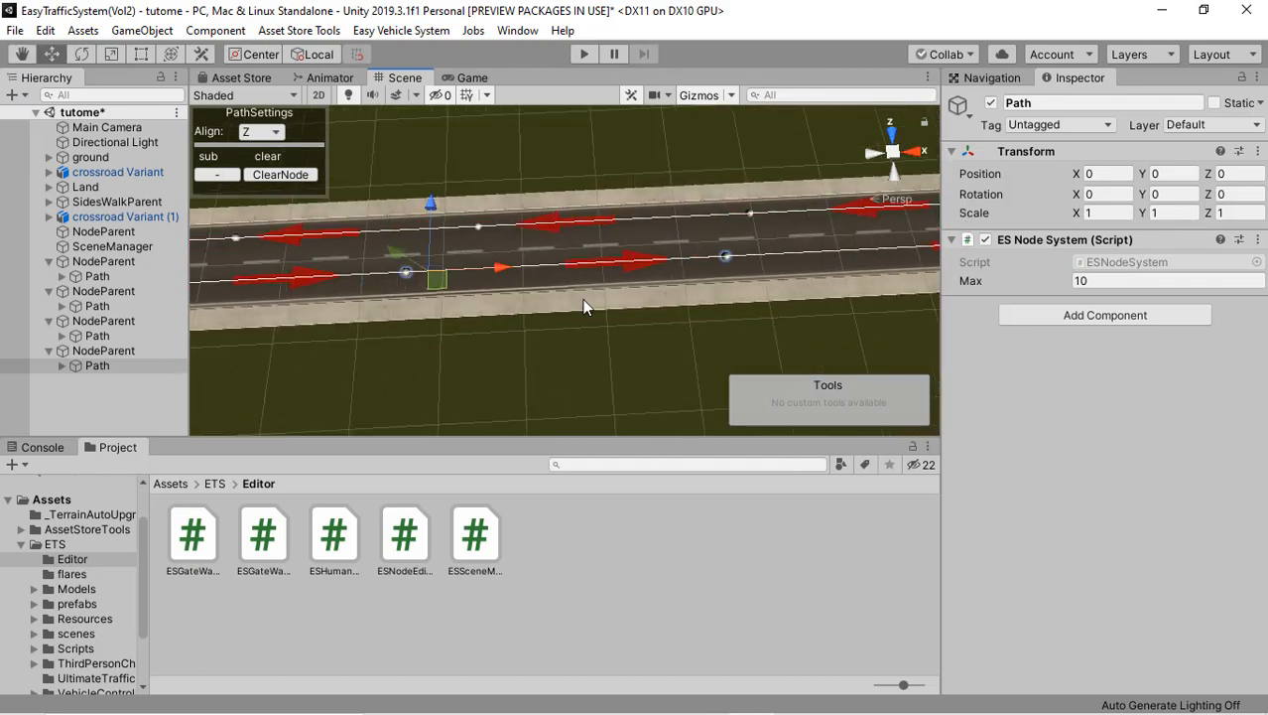
middle_drag(551, 218, 930, 189)
middle_drag(479, 236, 573, 224)
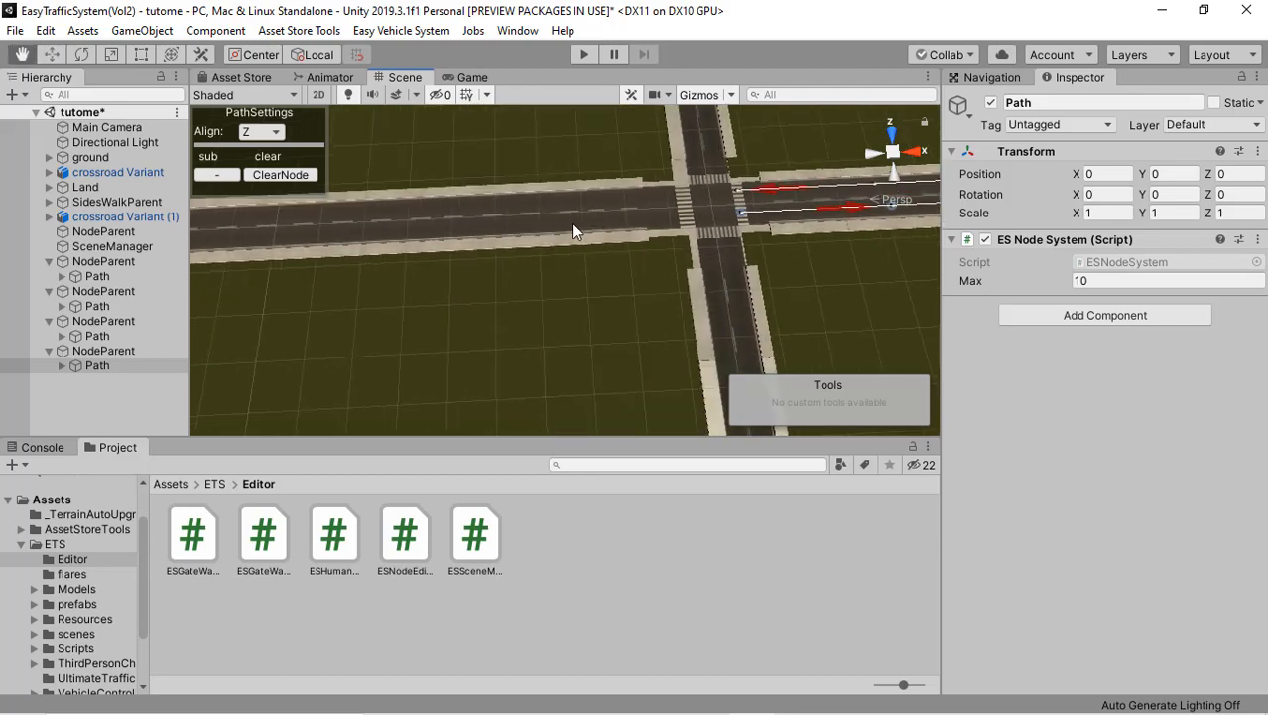
scroll(578, 225, up, 2)
right_drag(580, 226, 662, 190)
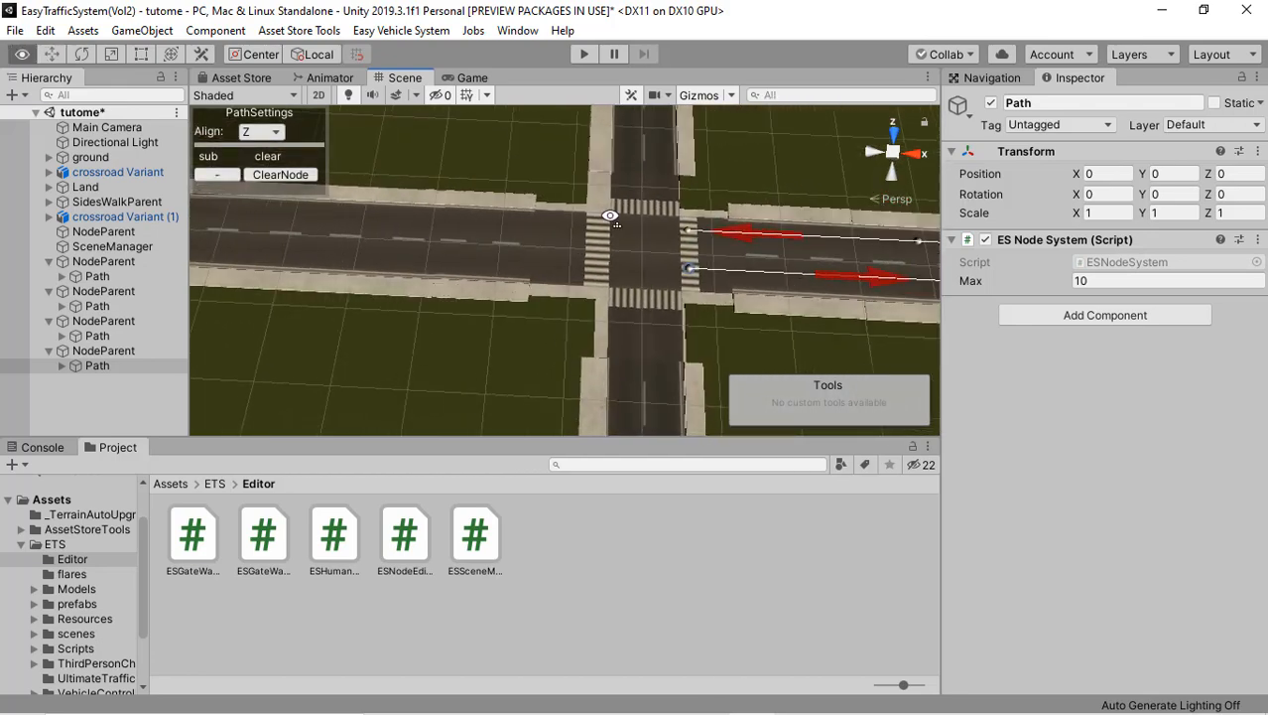
click(95, 407)
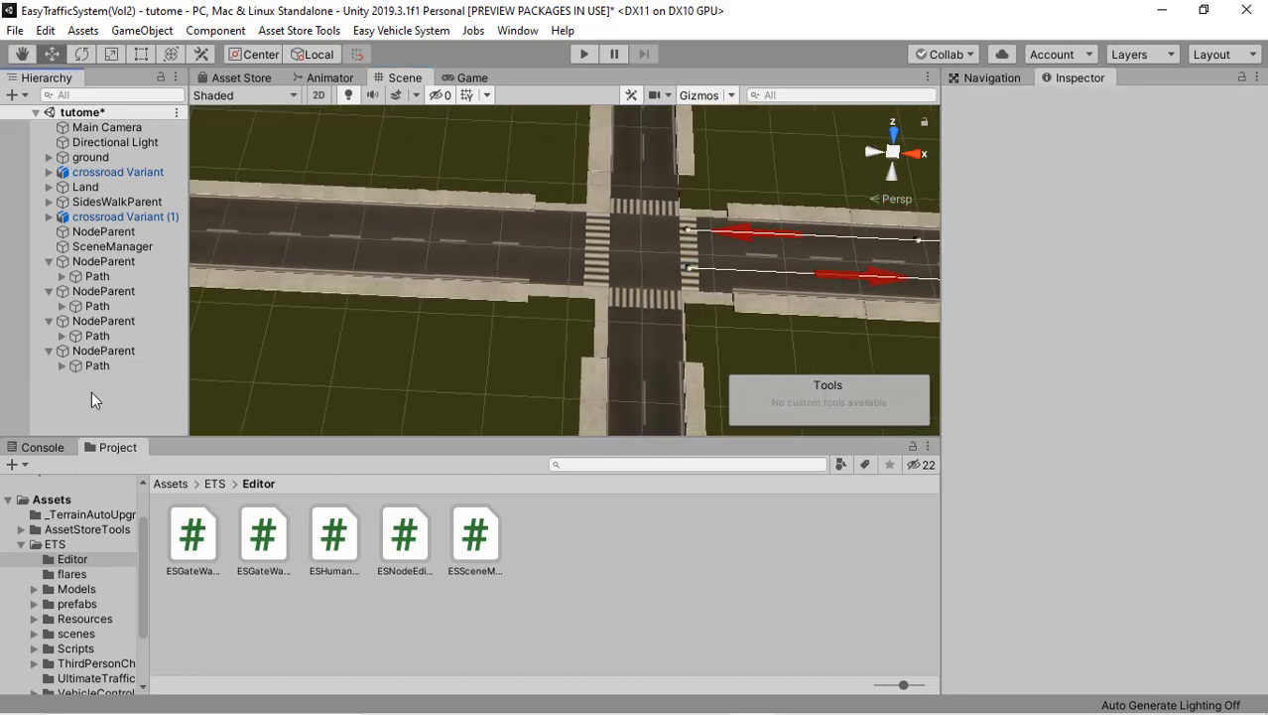
right_click(91, 391)
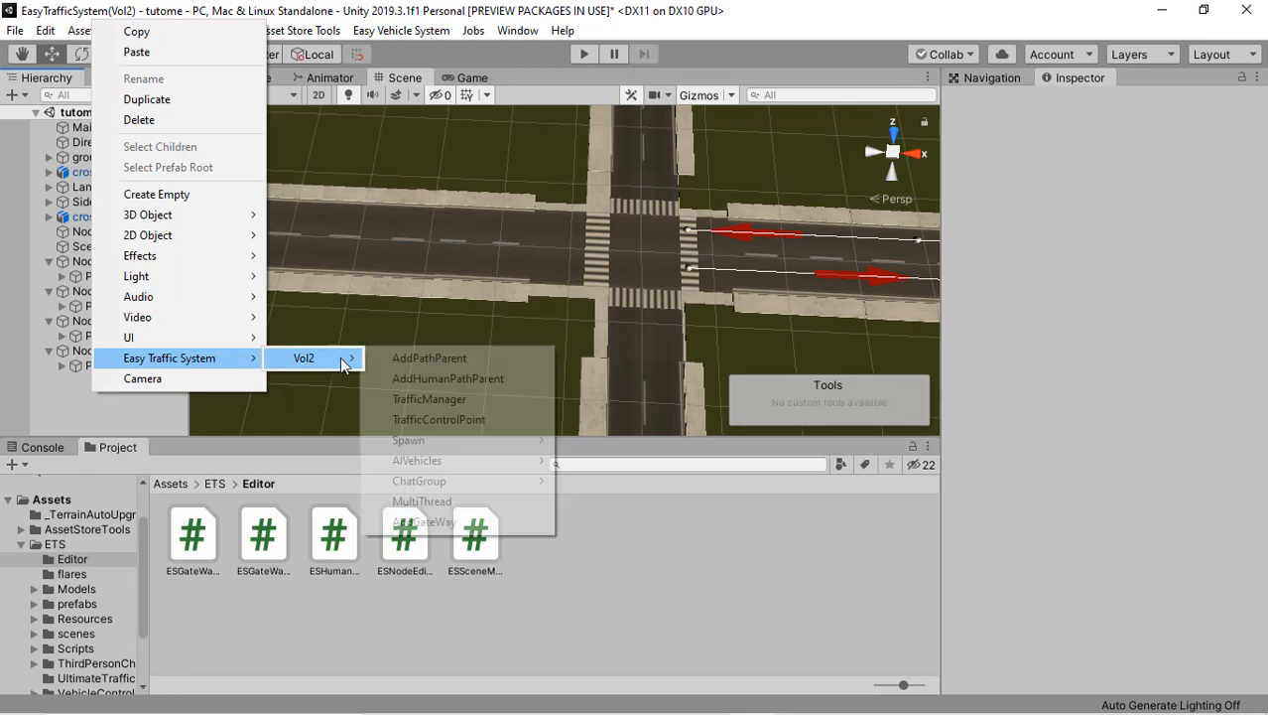
click(365, 358)
Step: Place the fifth path's first node on the second crossroad's far zebra crossing, with the path at Position Z -0.2 and Z alignment
right_drag(522, 272, 573, 241)
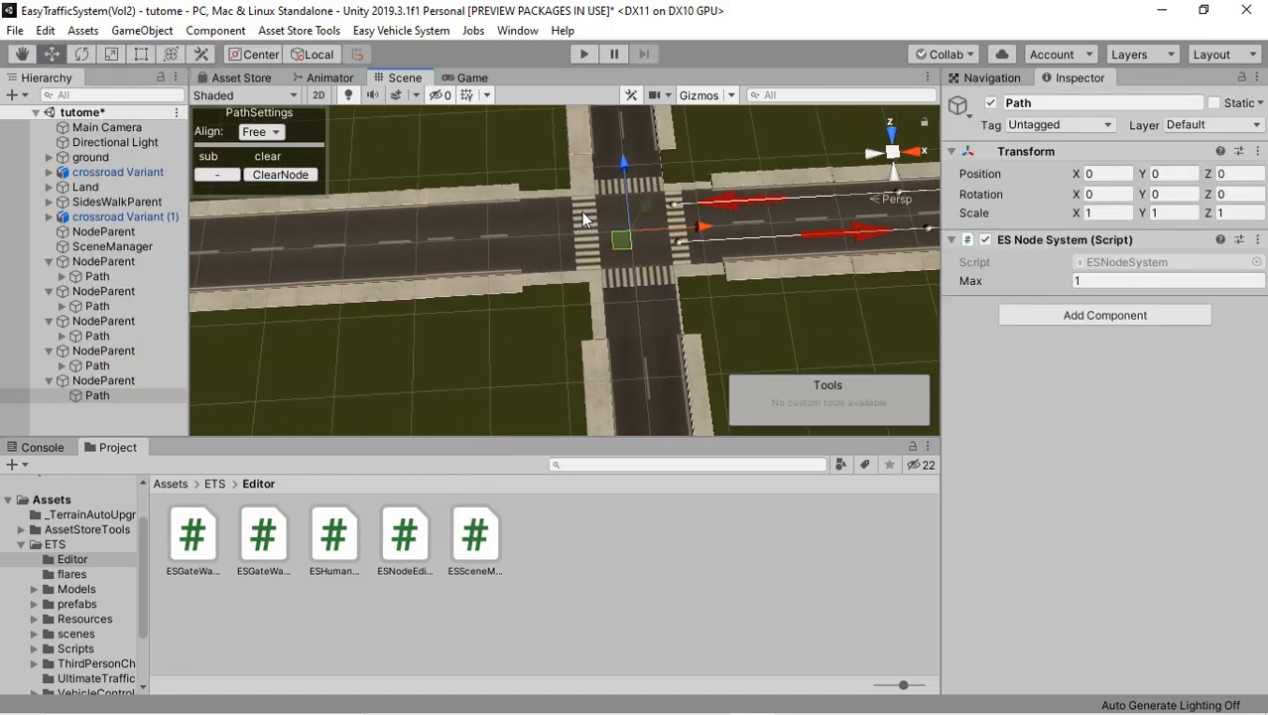
click(586, 216)
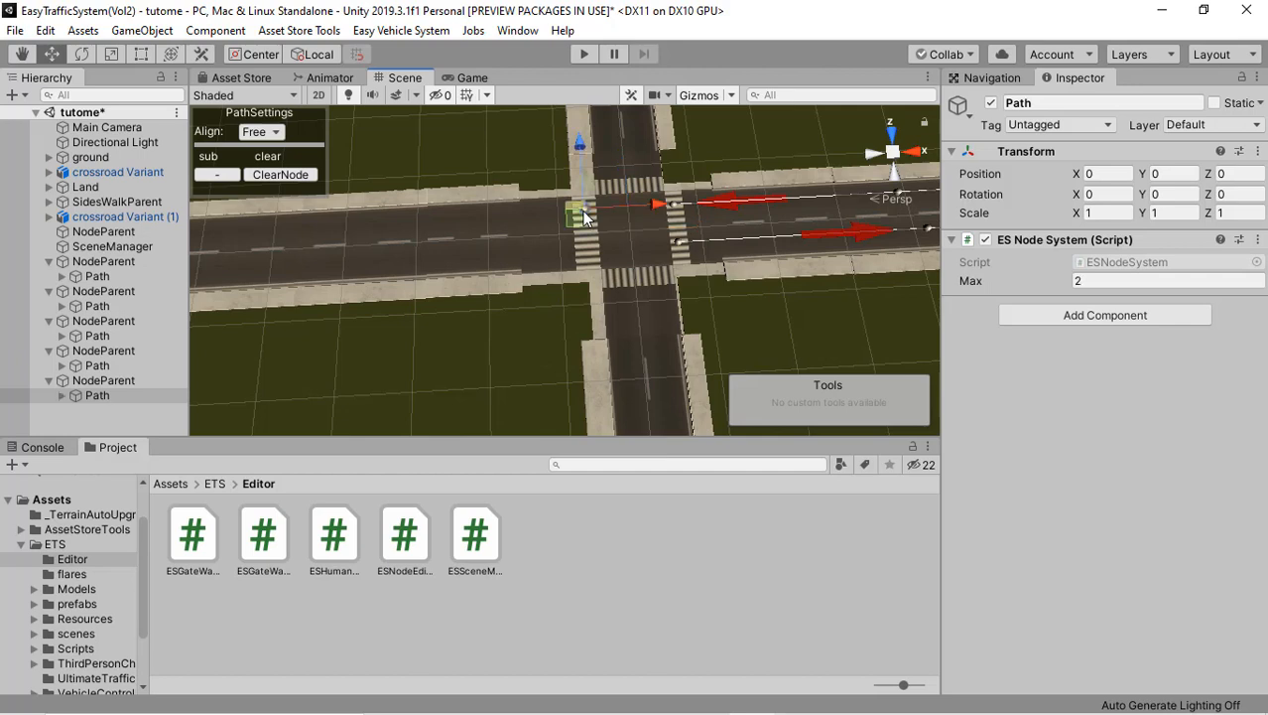
drag(577, 143, 580, 148)
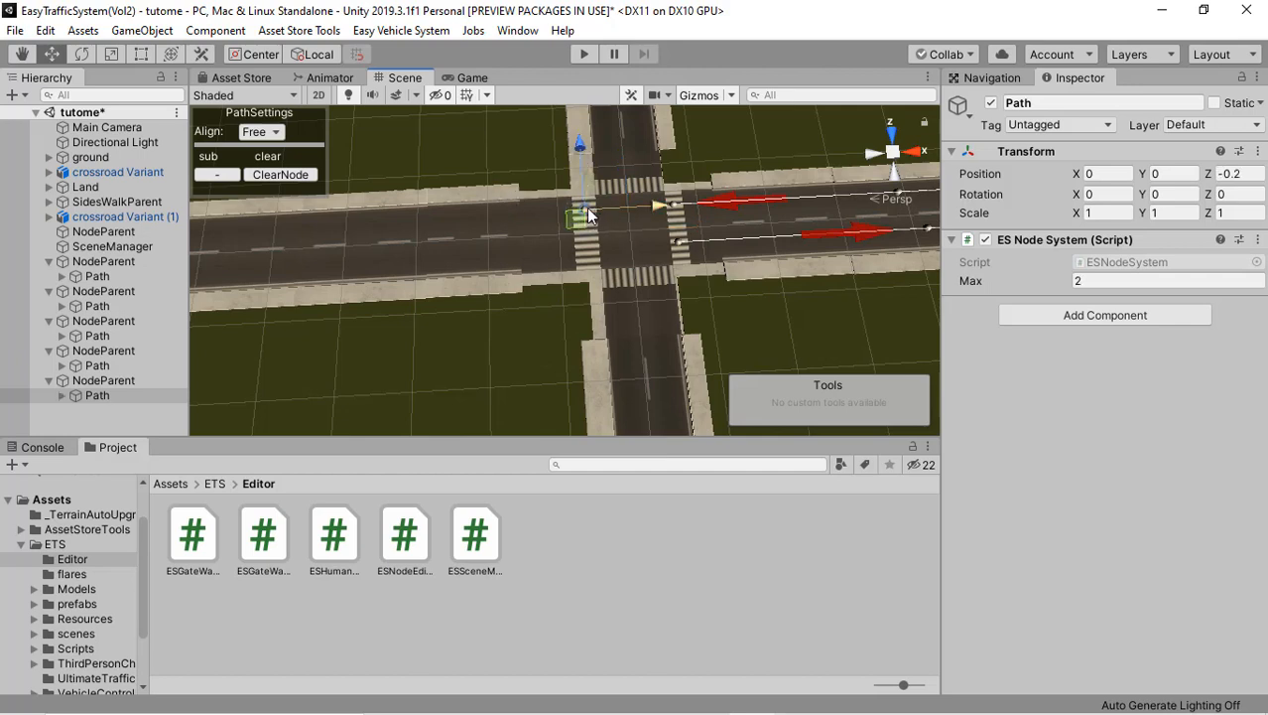
click(256, 132)
click(275, 175)
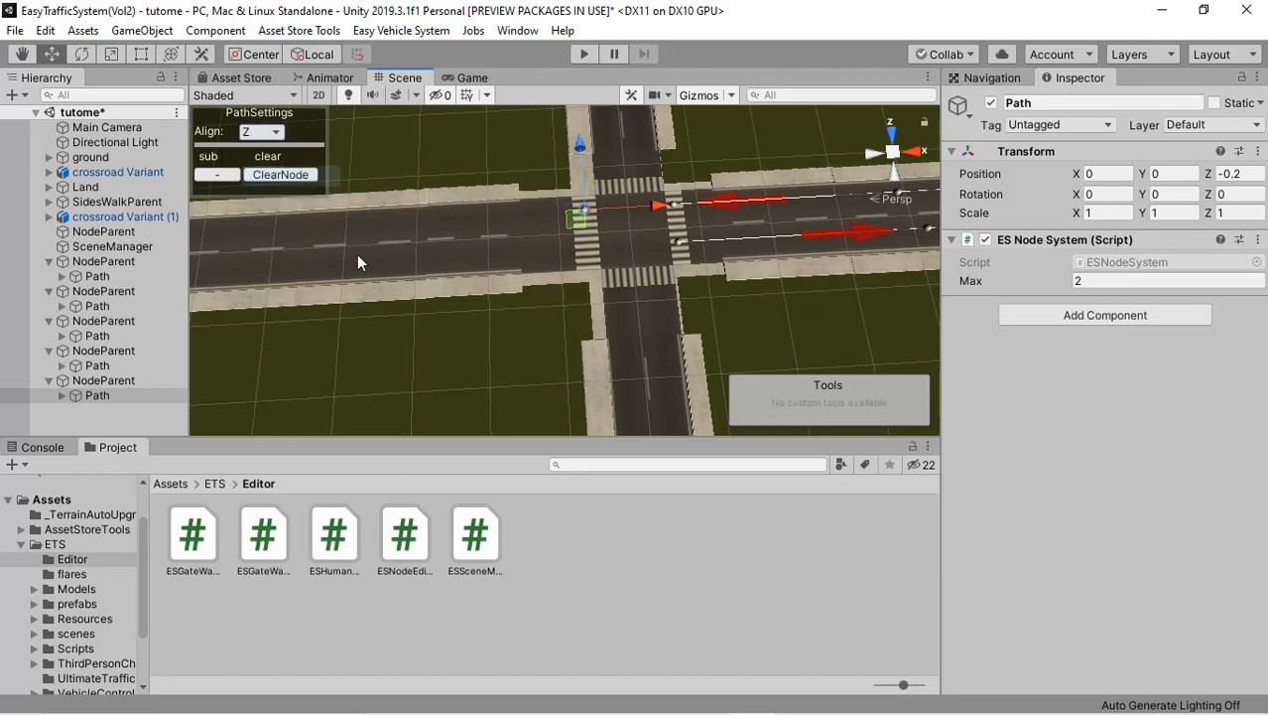
Step: Add four nodes to the fifth path along its lane, running from the second crossroad to the end of the road
middle_drag(312, 307, 494, 297)
middle_drag(412, 247, 596, 250)
shift+click(452, 239)
middle_drag(452, 238, 655, 244)
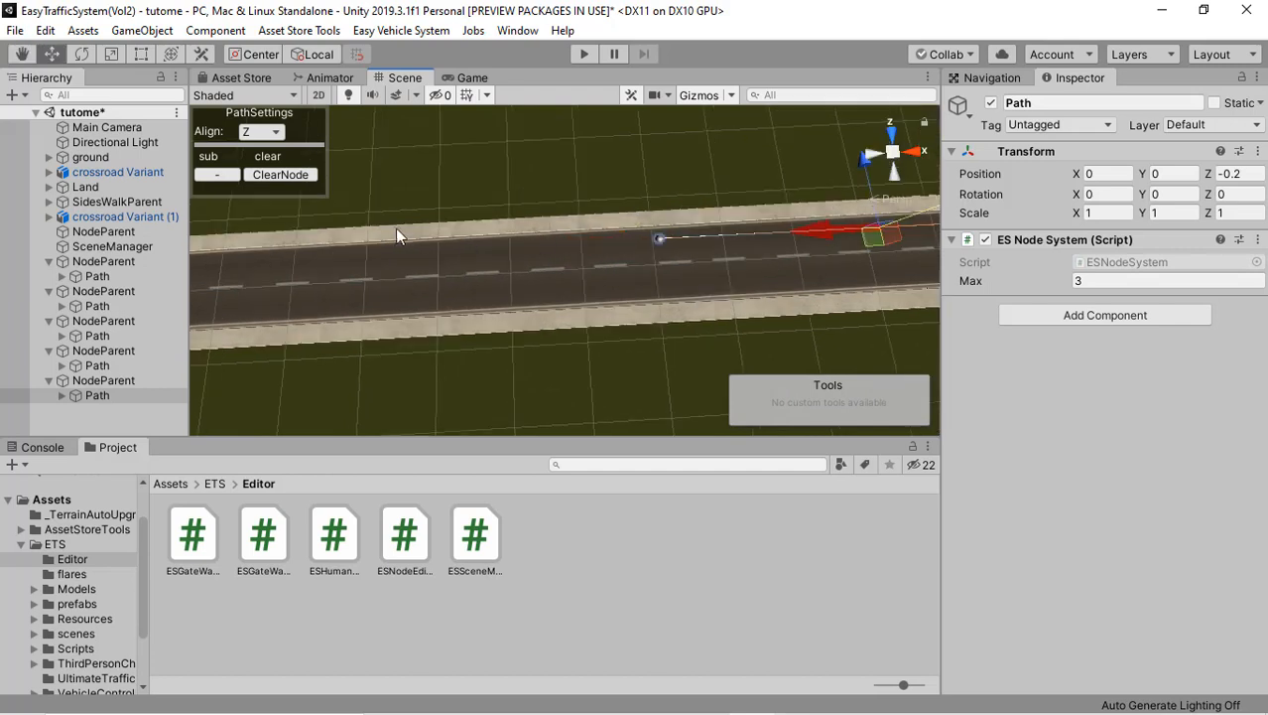
shift+click(352, 257)
middle_drag(353, 257, 390, 261)
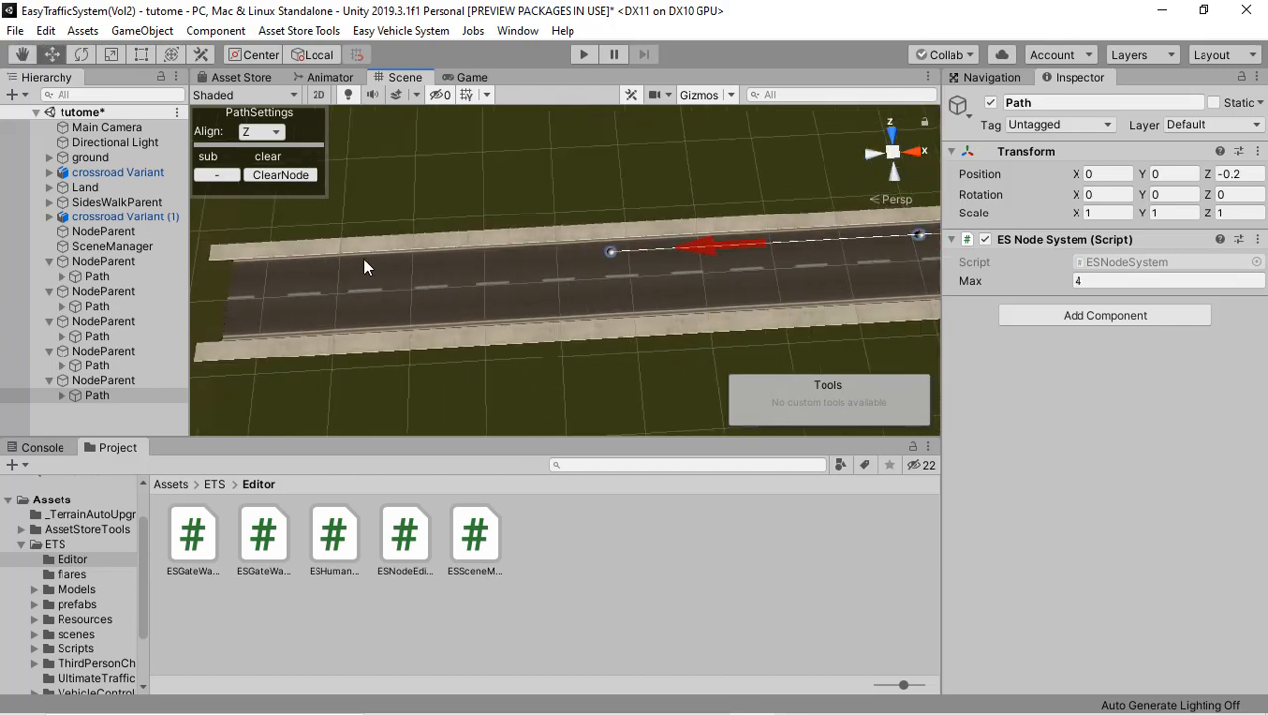
shift+click(370, 265)
shift+click(245, 269)
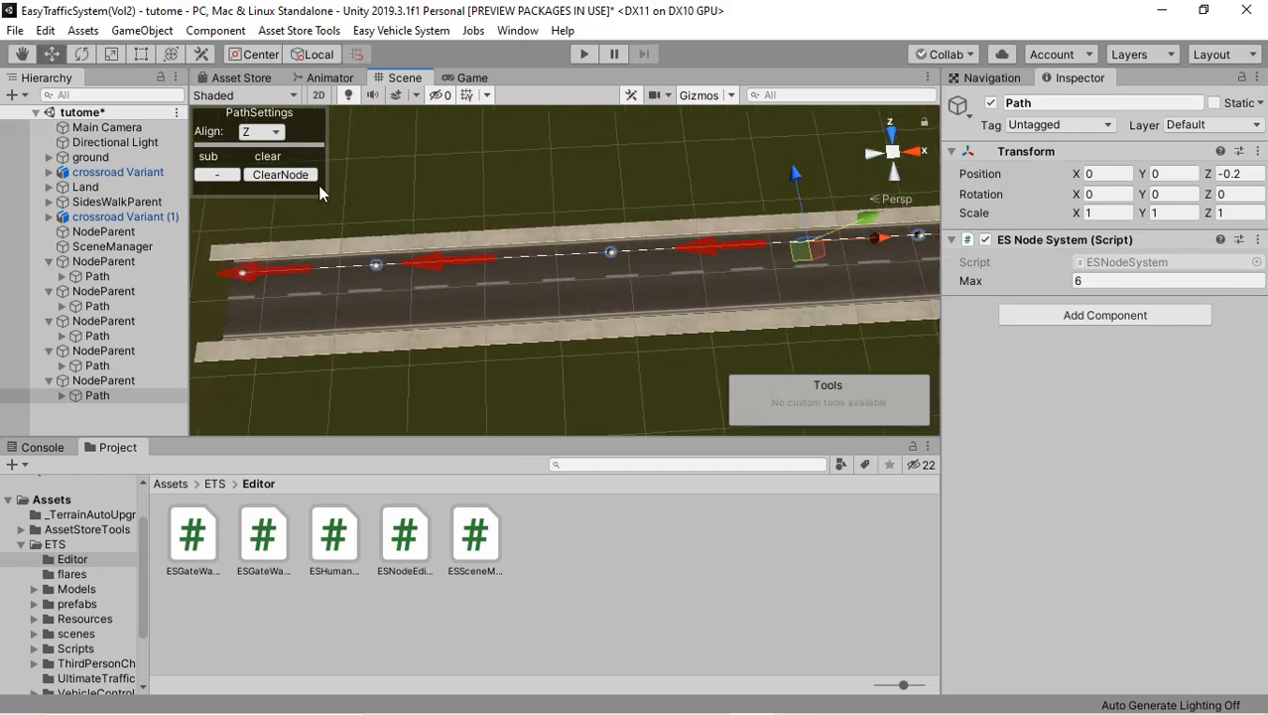
Step: Add a sixth Easy Traffic System Vol2 path parent for the opposite lane of this end road
click(144, 407)
right_click(144, 407)
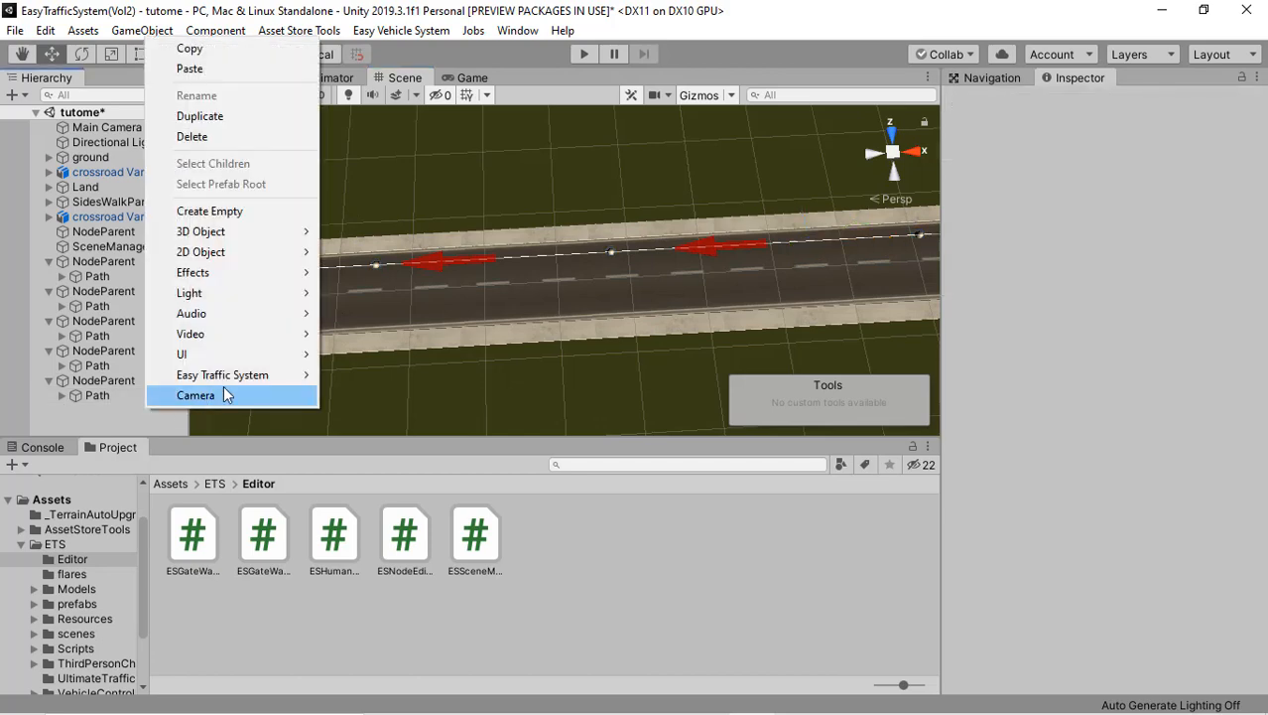
mouse_move(280, 380)
mouse_move(368, 374)
click(446, 375)
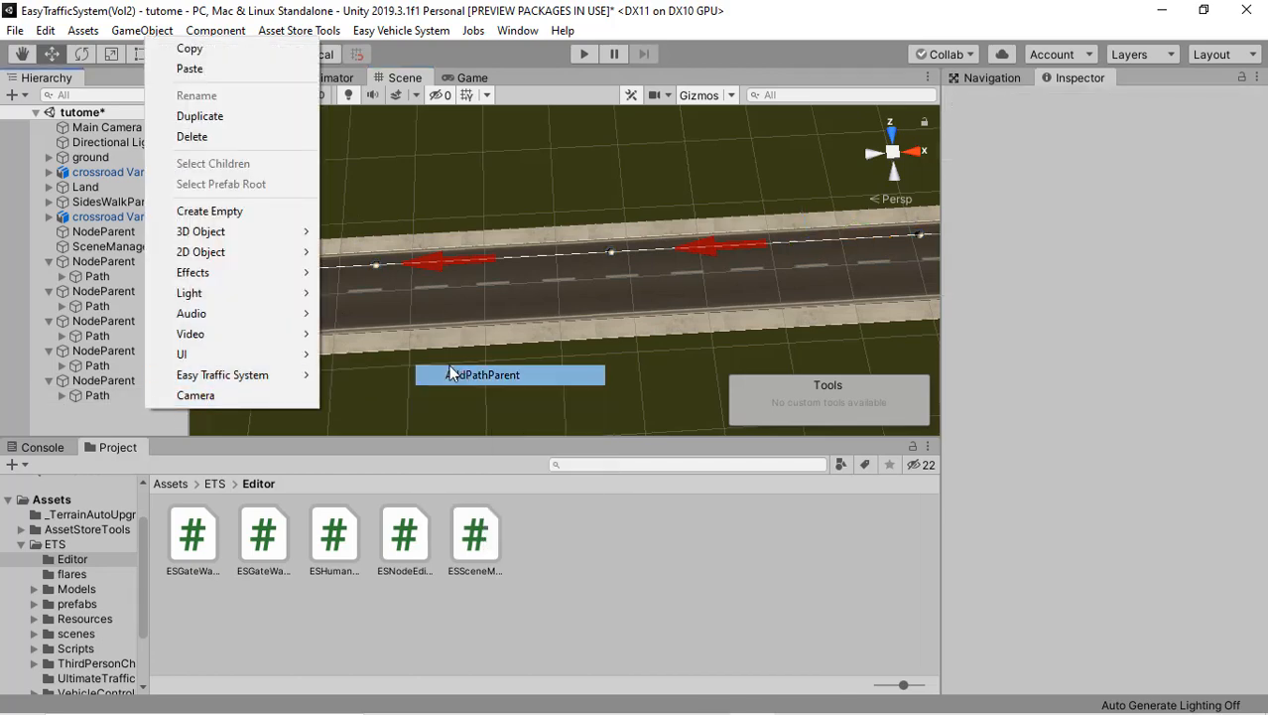
Step: Place the sixth path's first node at the road's end in the opposite lane and set the alignment to Z
right_drag(327, 278, 312, 295)
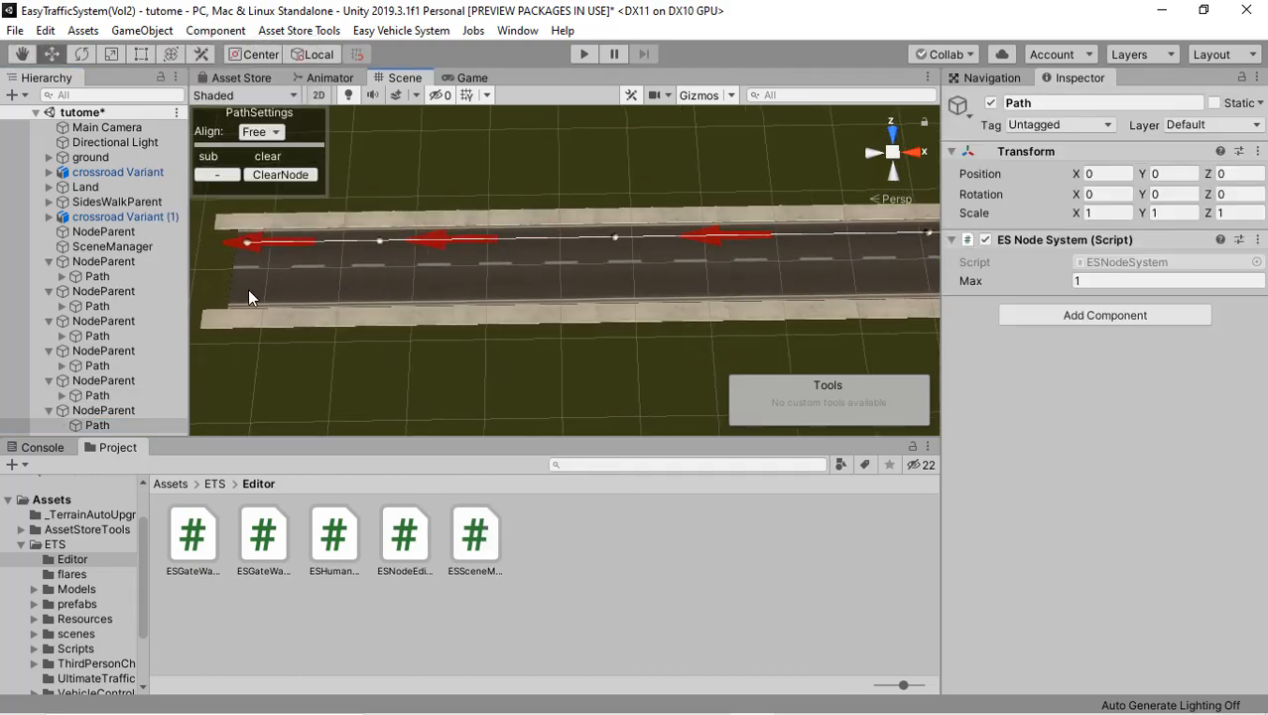
click(245, 288)
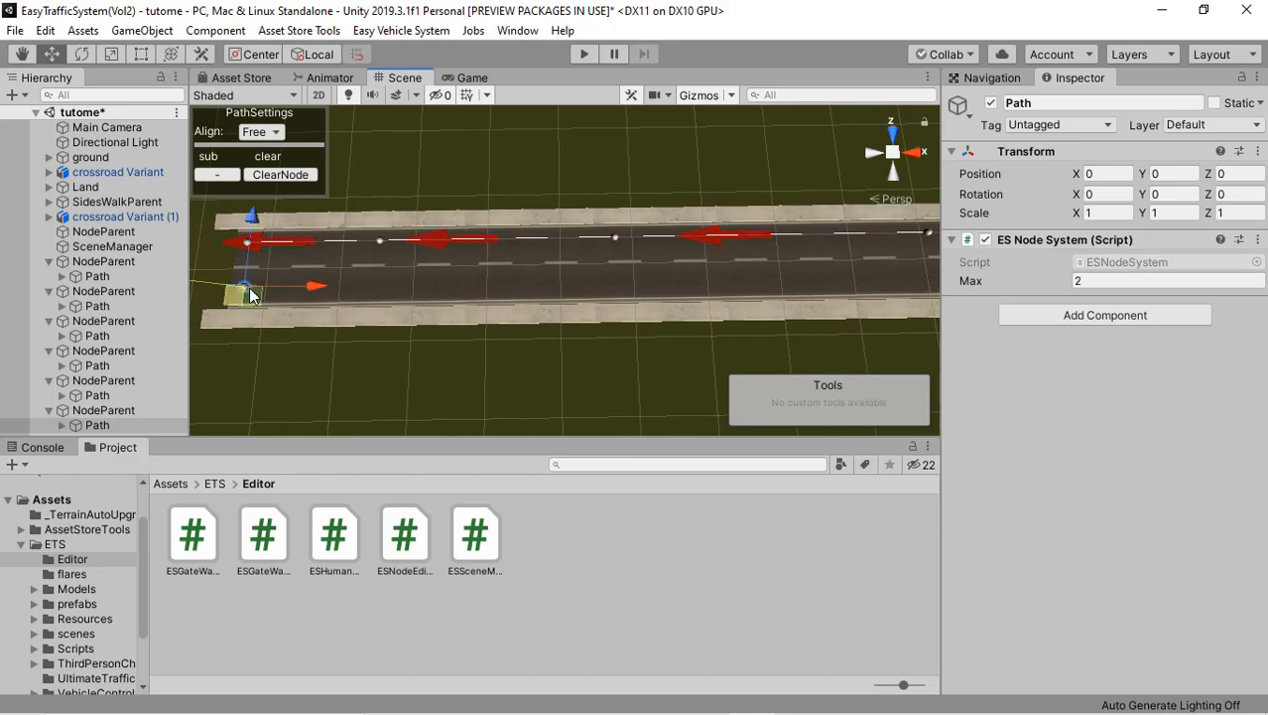
click(265, 134)
click(280, 176)
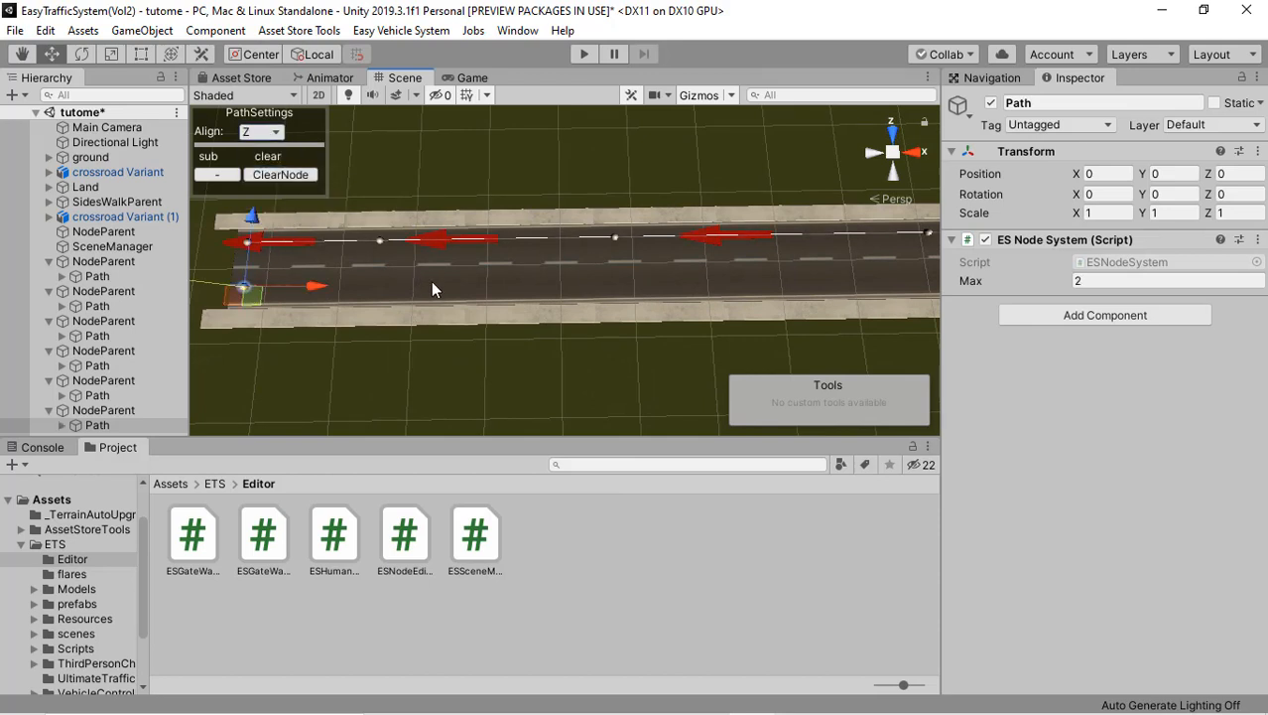
Step: Add five nodes to the sixth path along its lane, ending on the second crossroad's nearest zebra crossing
click(445, 301)
middle_drag(443, 315, 298, 319)
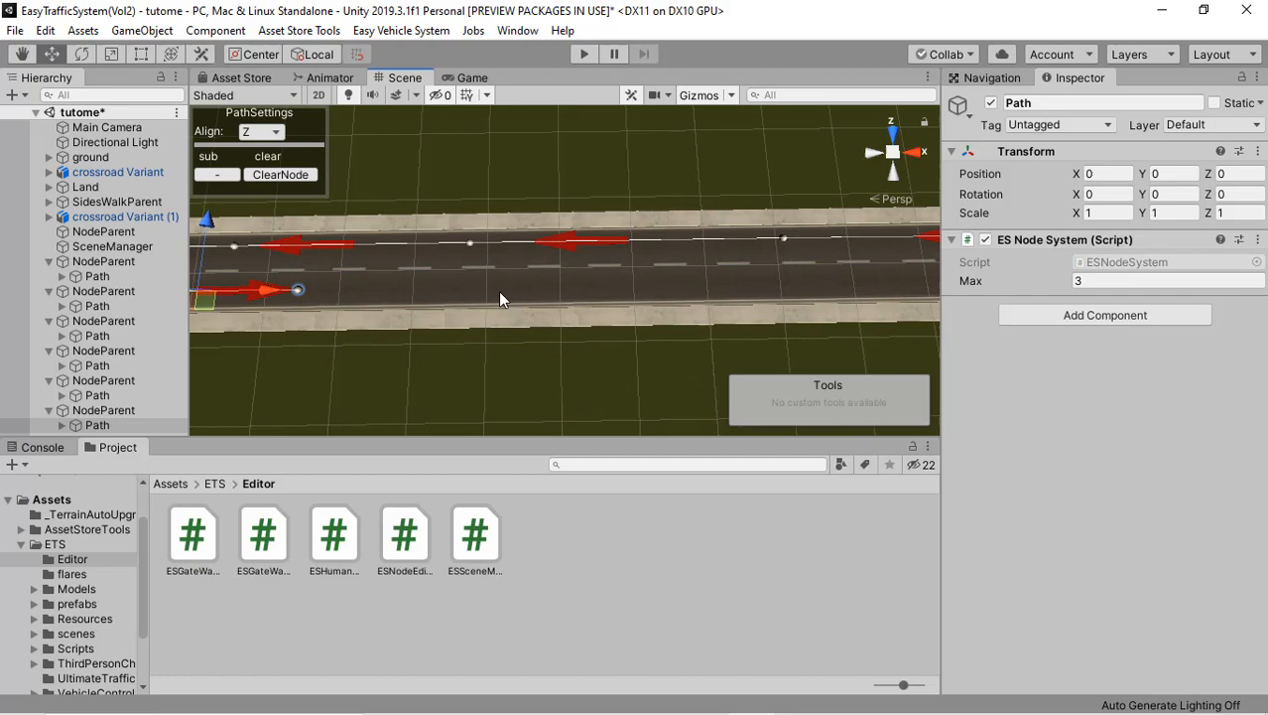
click(587, 294)
middle_drag(506, 294, 265, 292)
click(688, 282)
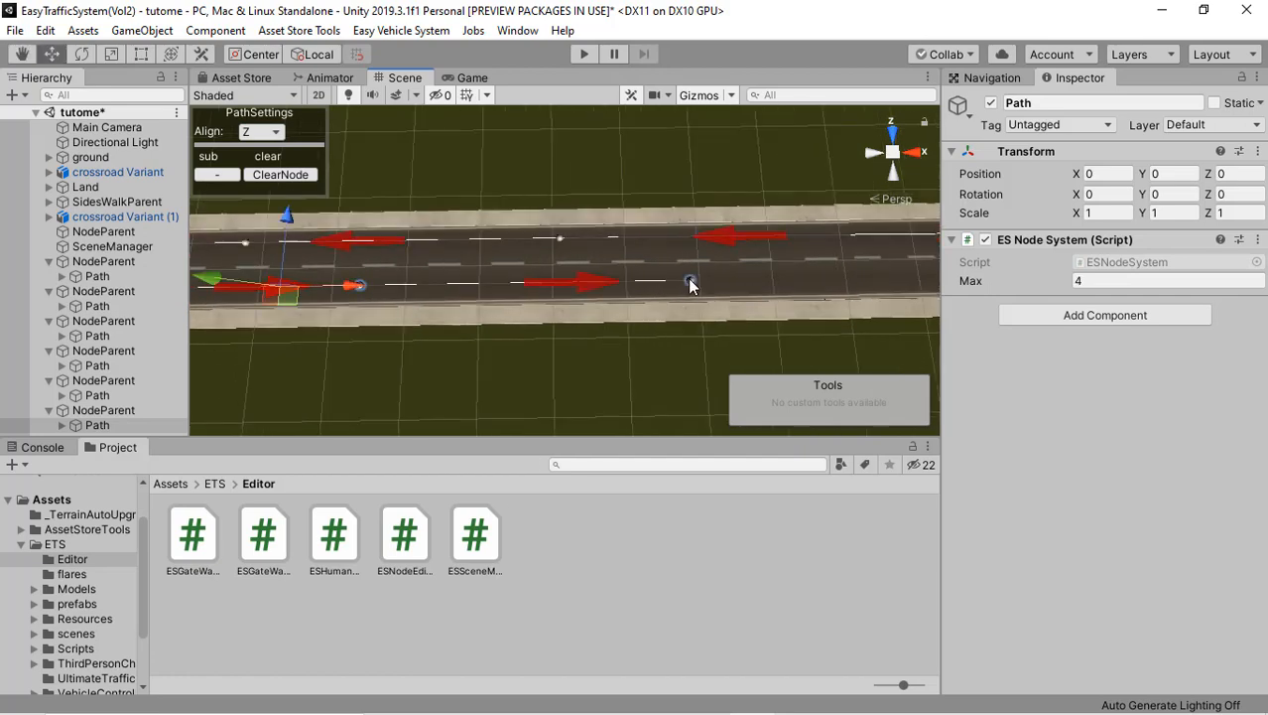
middle_drag(530, 276, 457, 275)
click(690, 271)
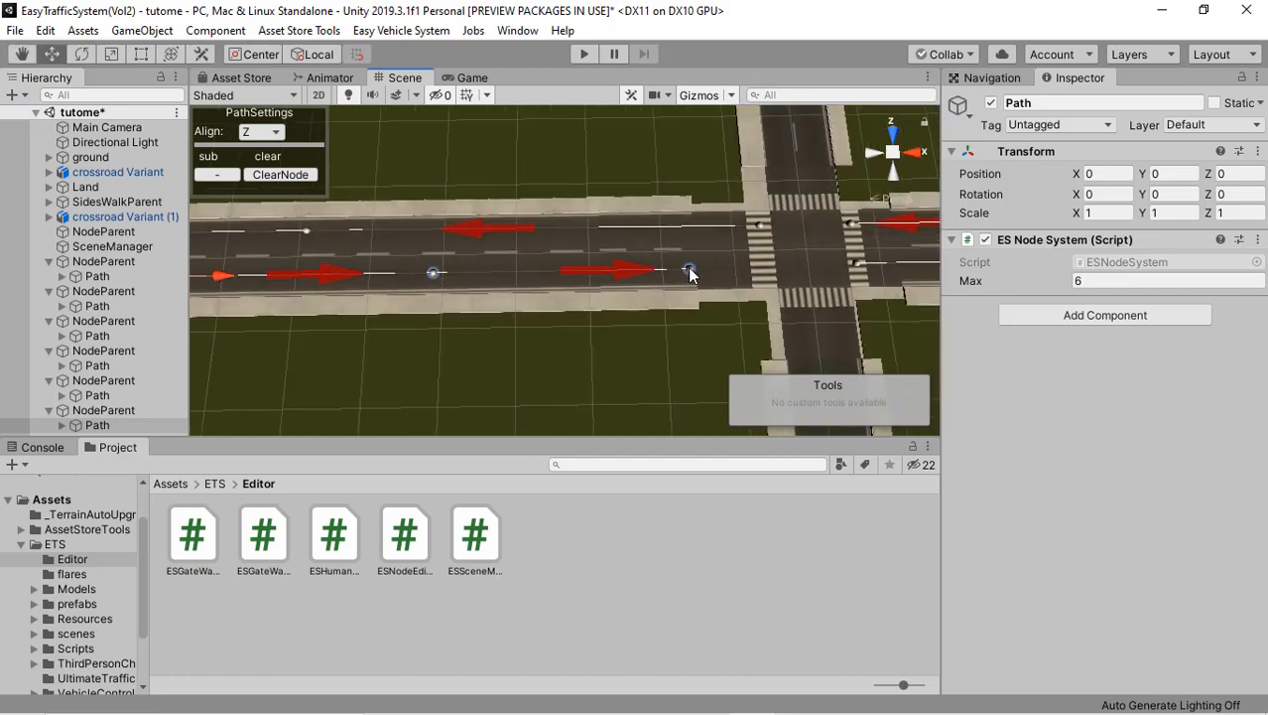
middle_drag(689, 270, 609, 271)
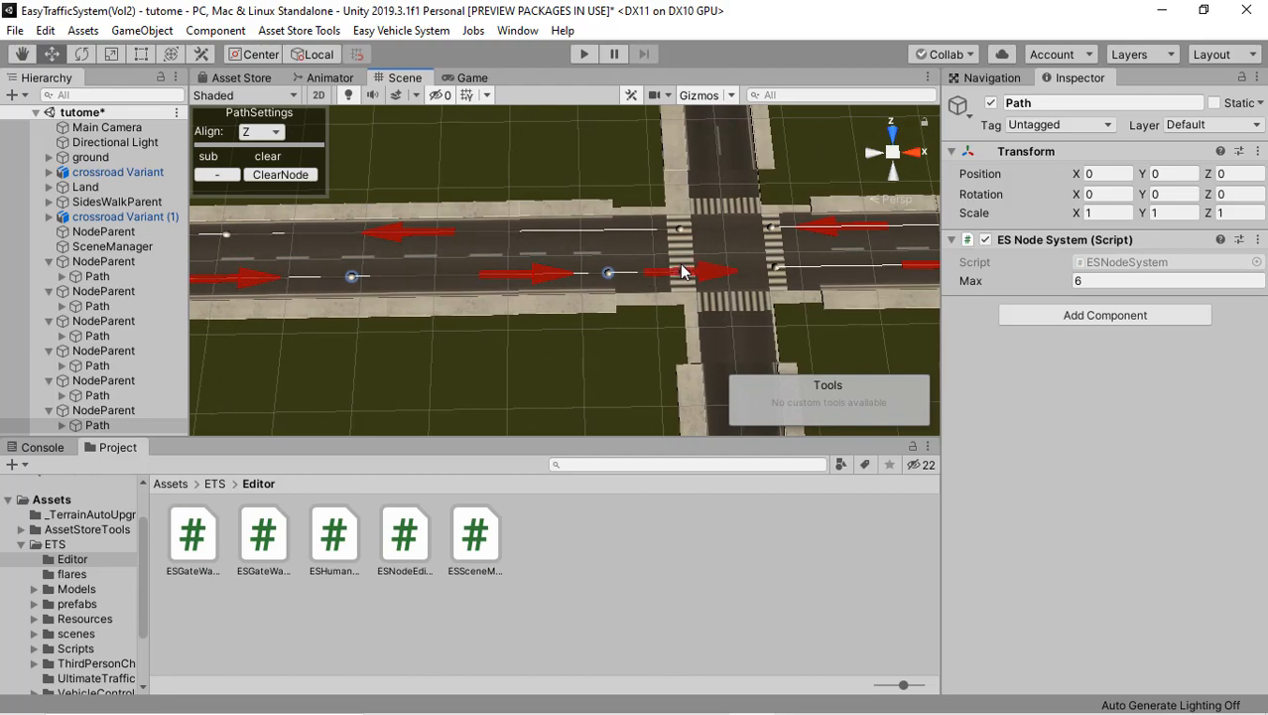
Step: Examine the finished lane paths and the gaps between their end nodes around the second crossroad
right_drag(440, 256, 610, 249)
middle_drag(575, 228, 628, 224)
right_drag(627, 222, 489, 345)
scroll(553, 347, down, 3)
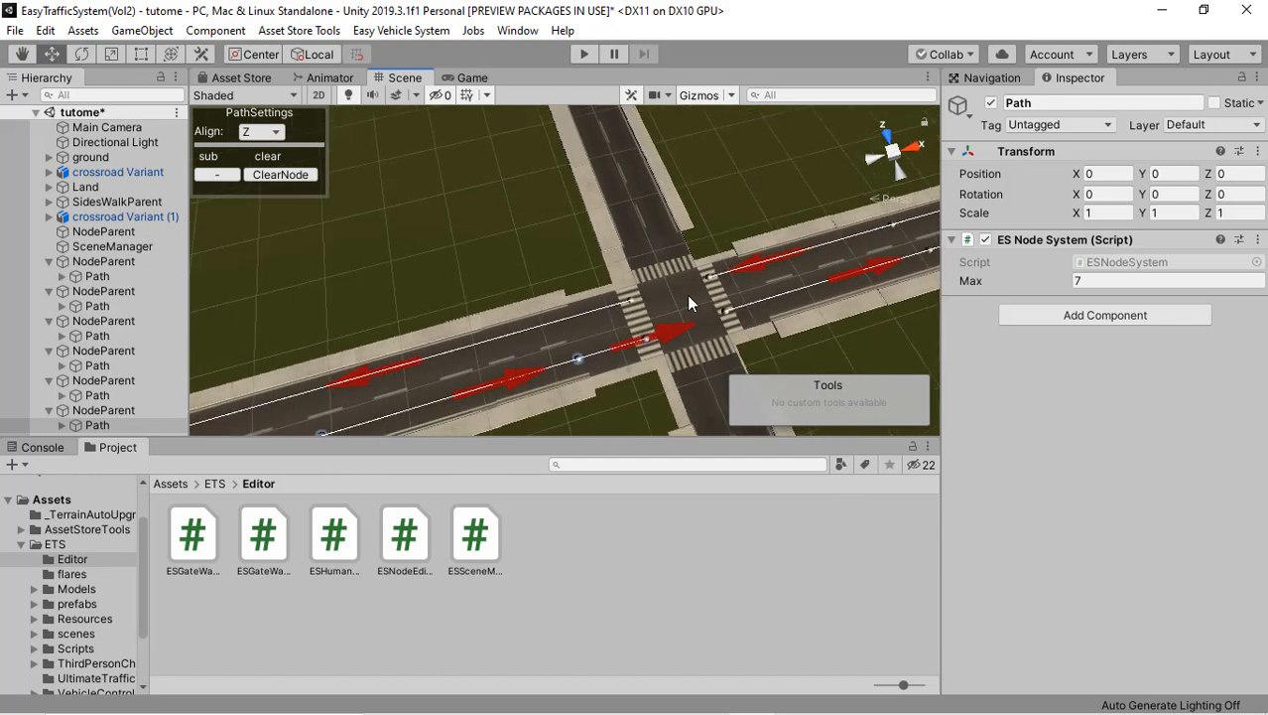
right_drag(686, 296, 598, 300)
middle_drag(593, 300, 460, 293)
right_drag(660, 274, 694, 294)
middle_drag(555, 292, 463, 289)
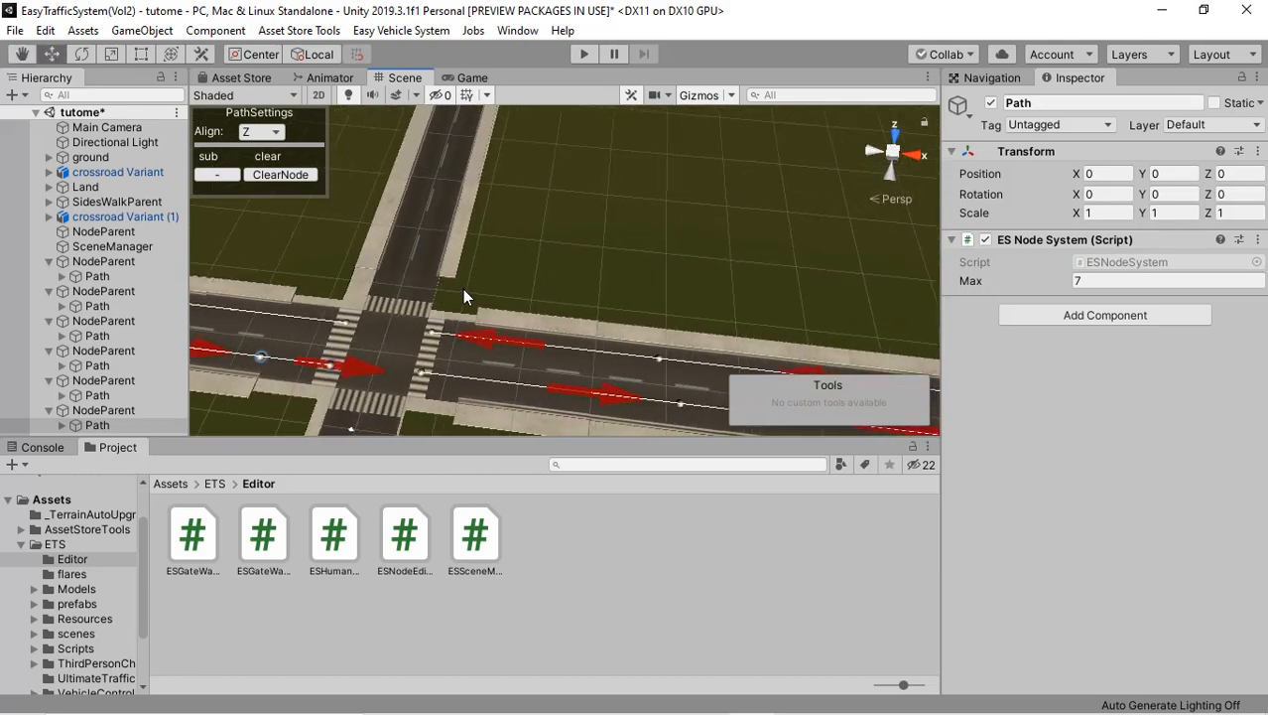
scroll(462, 290, down, 2)
right_drag(361, 317, 408, 361)
scroll(408, 361, up, 4)
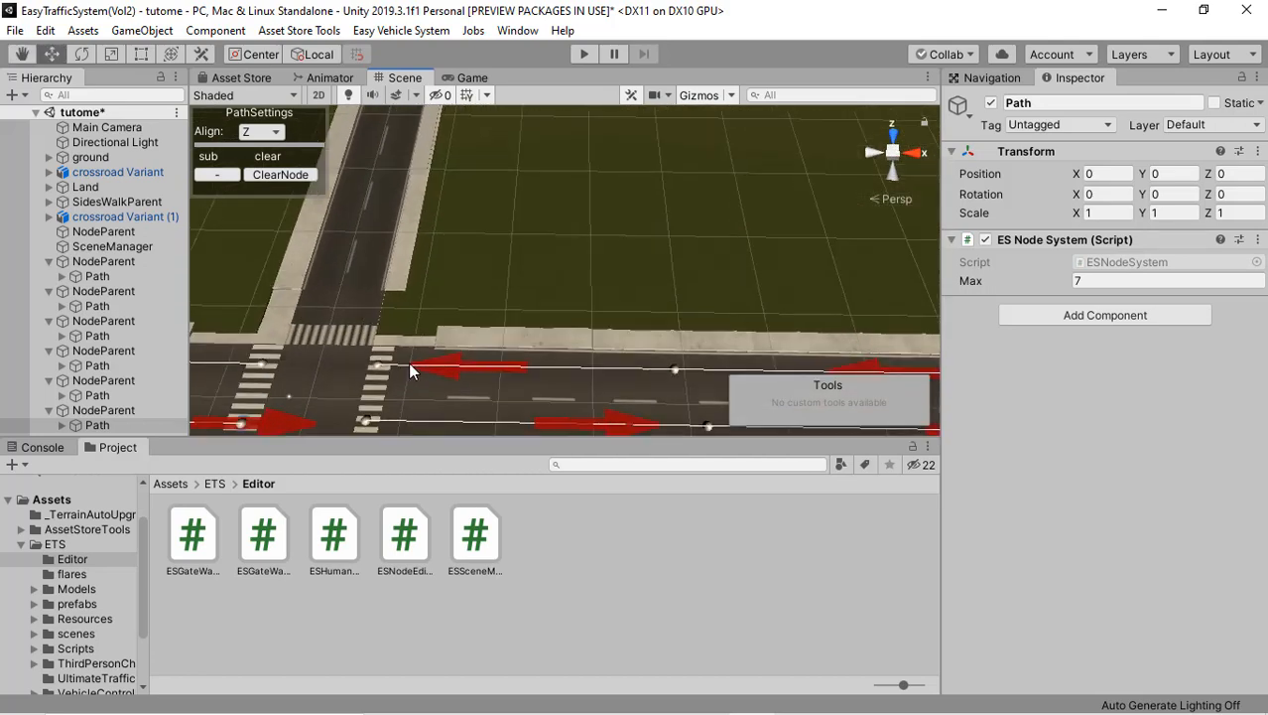
middle_drag(427, 327, 554, 279)
scroll(413, 332, up, 1)
middle_drag(512, 316, 560, 312)
right_drag(435, 321, 352, 192)
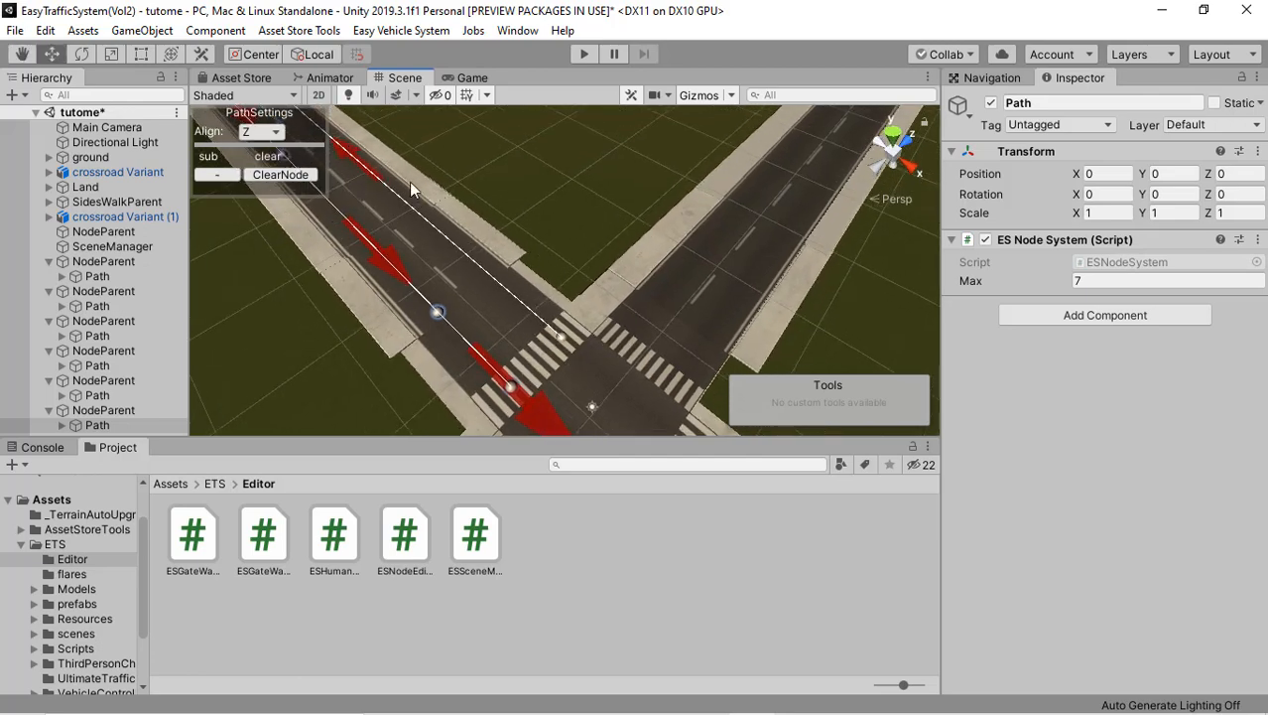
Step: Join the third path's last node to the fifth path's first node straight across the second crossroad
right_drag(405, 295, 516, 298)
scroll(546, 335, up, 2)
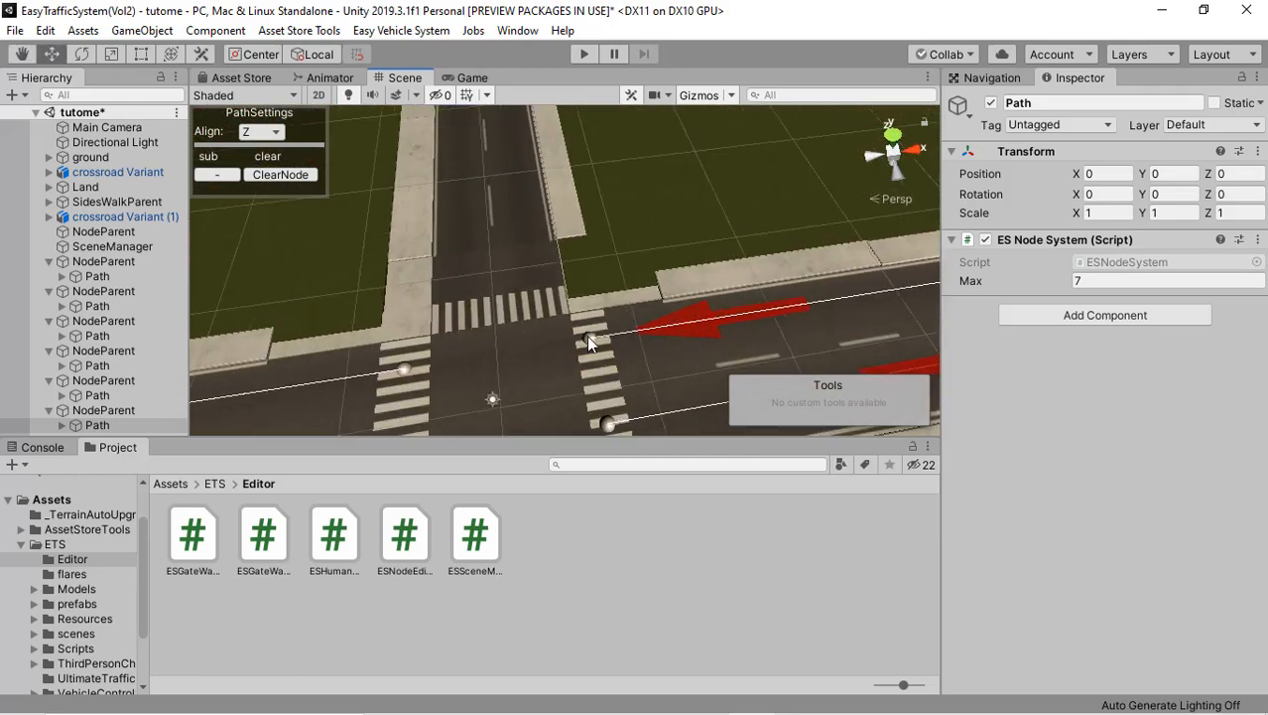
click(589, 337)
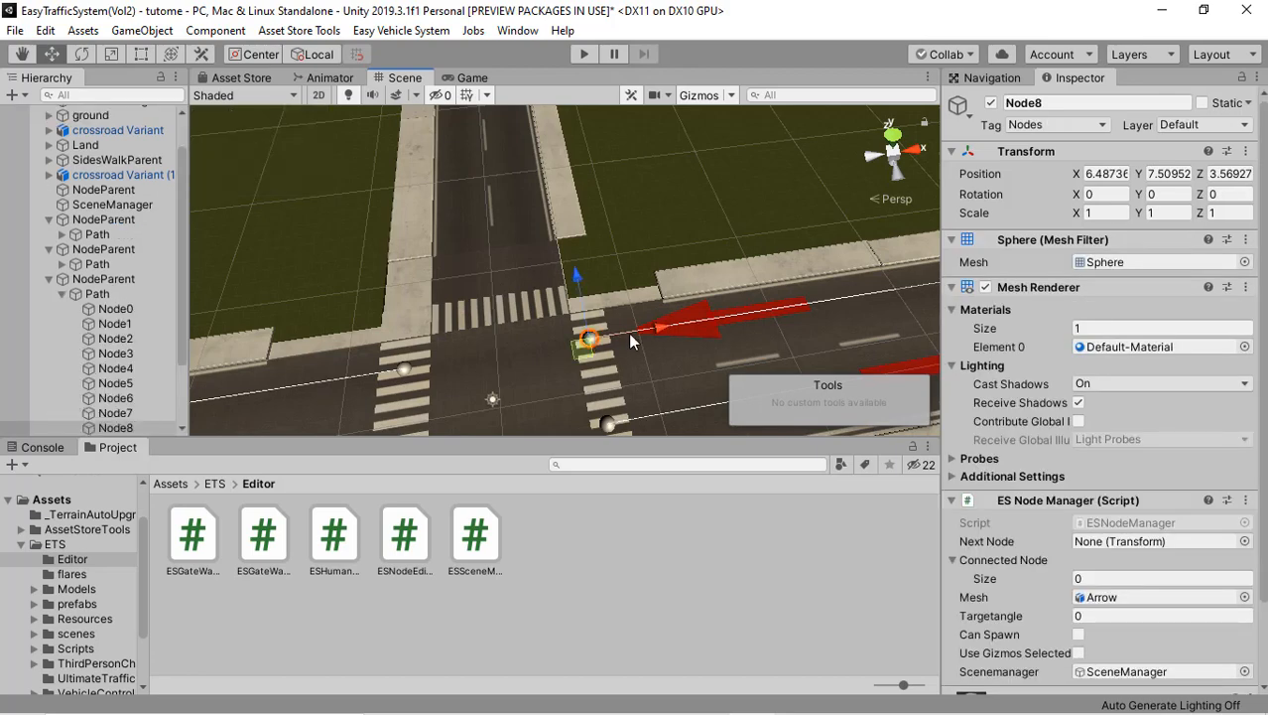
right_drag(613, 338, 424, 341)
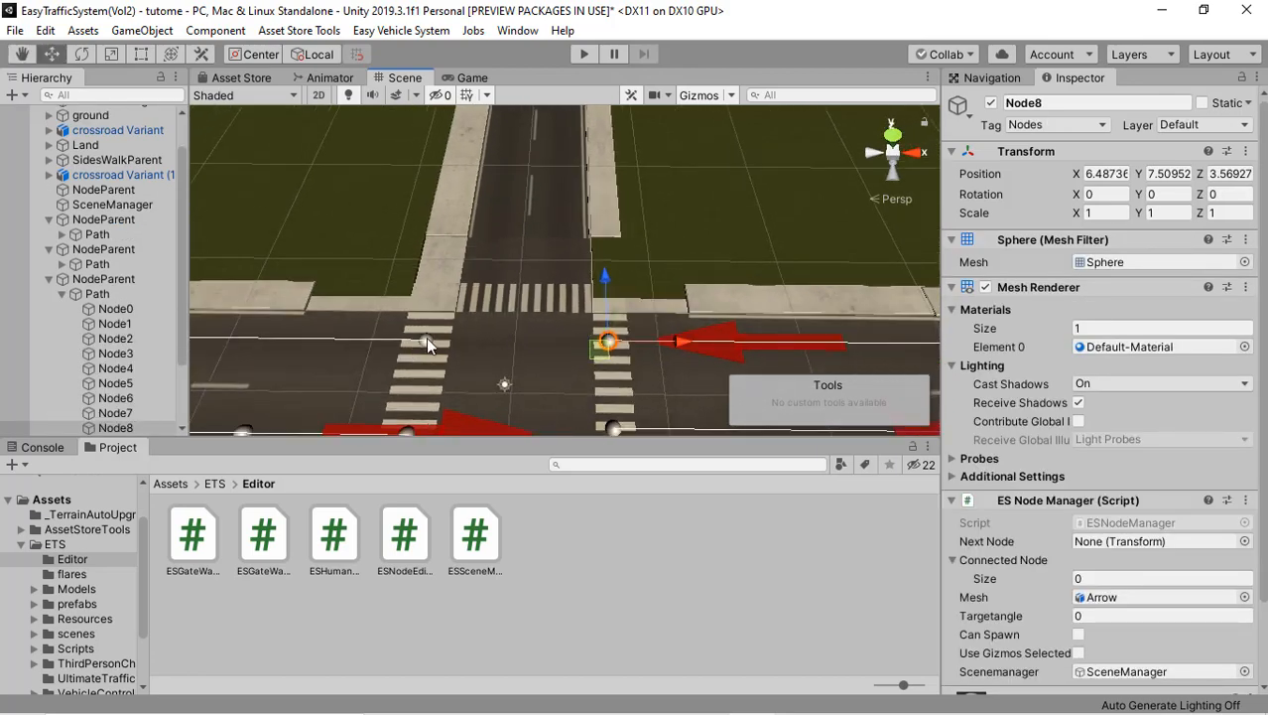
shift+click(426, 340)
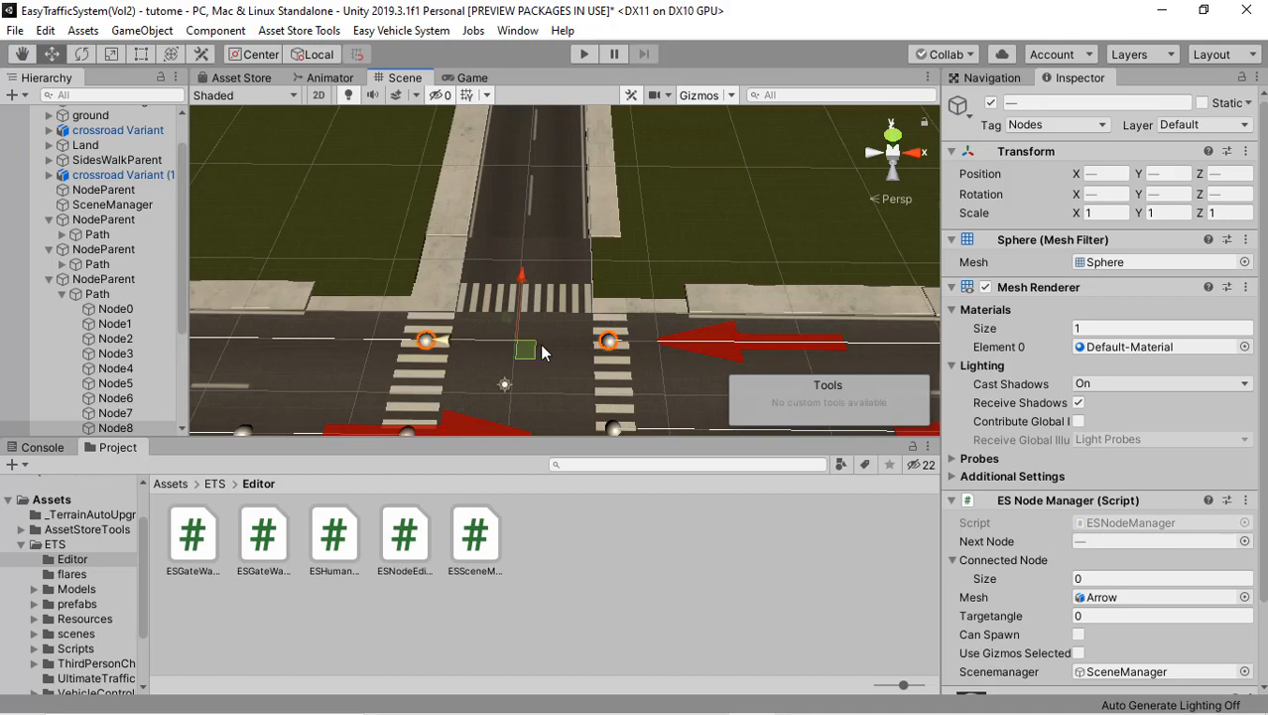
right_drag(588, 329, 588, 330)
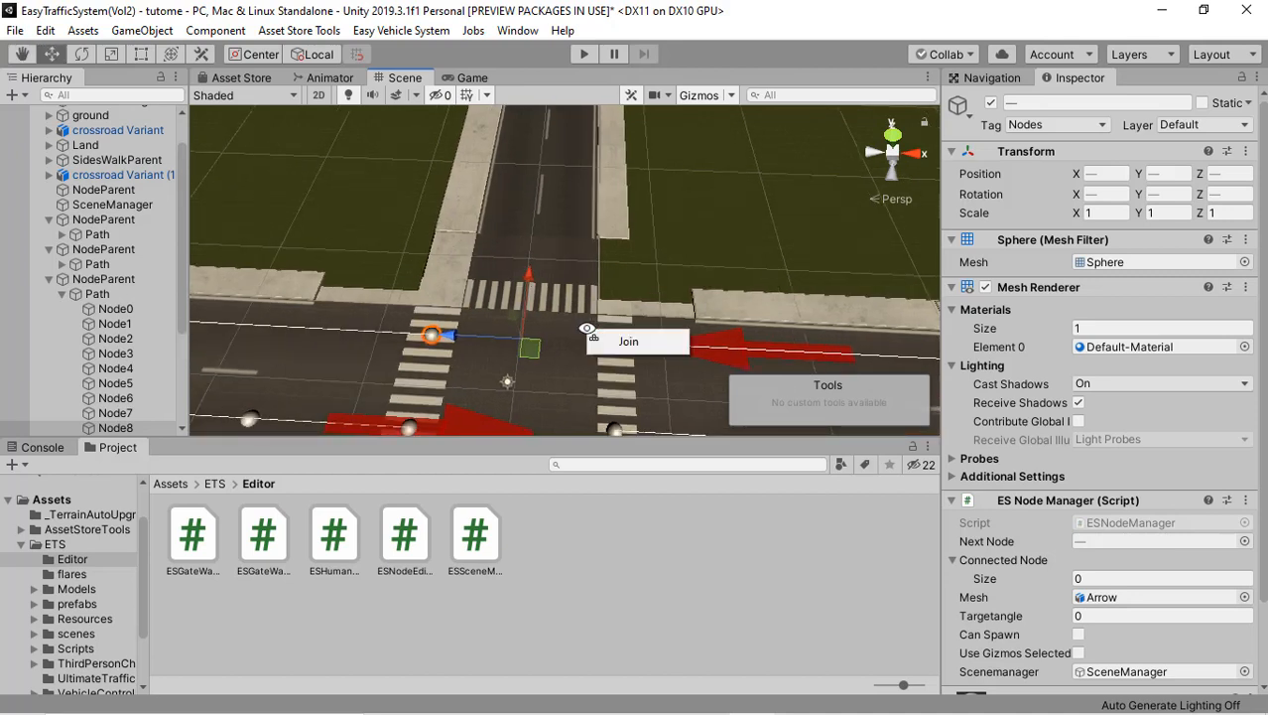
click(617, 343)
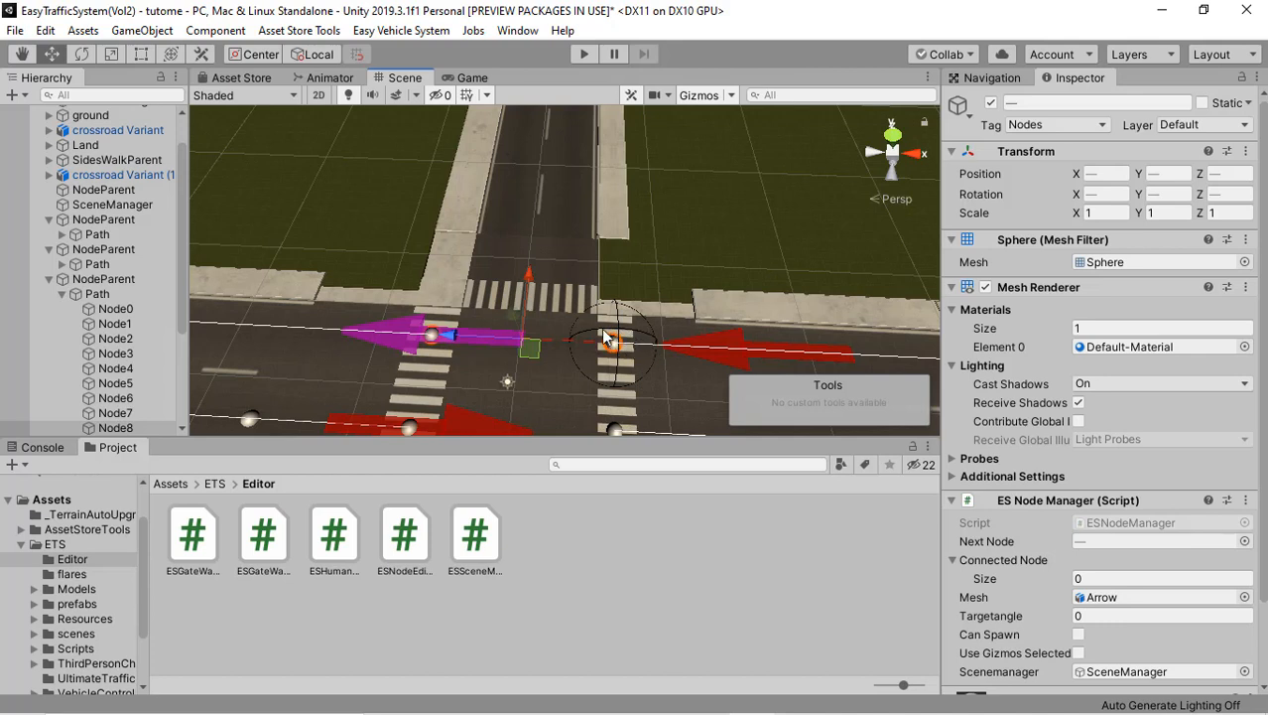
right_drag(605, 335, 685, 369)
right_drag(524, 344, 631, 350)
middle_drag(630, 349, 676, 310)
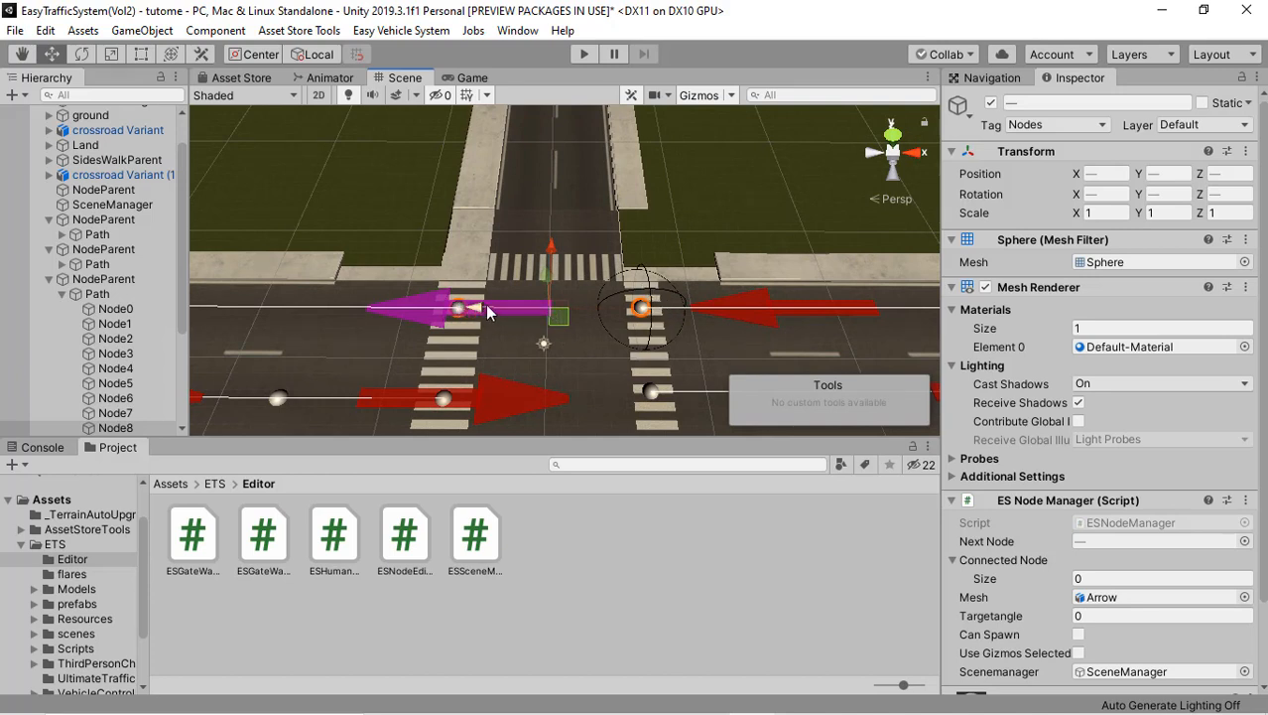
Step: Join the sixth path's last node to the first node facing it straight across the second crossroad
right_drag(486, 311, 559, 308)
middle_drag(558, 308, 659, 247)
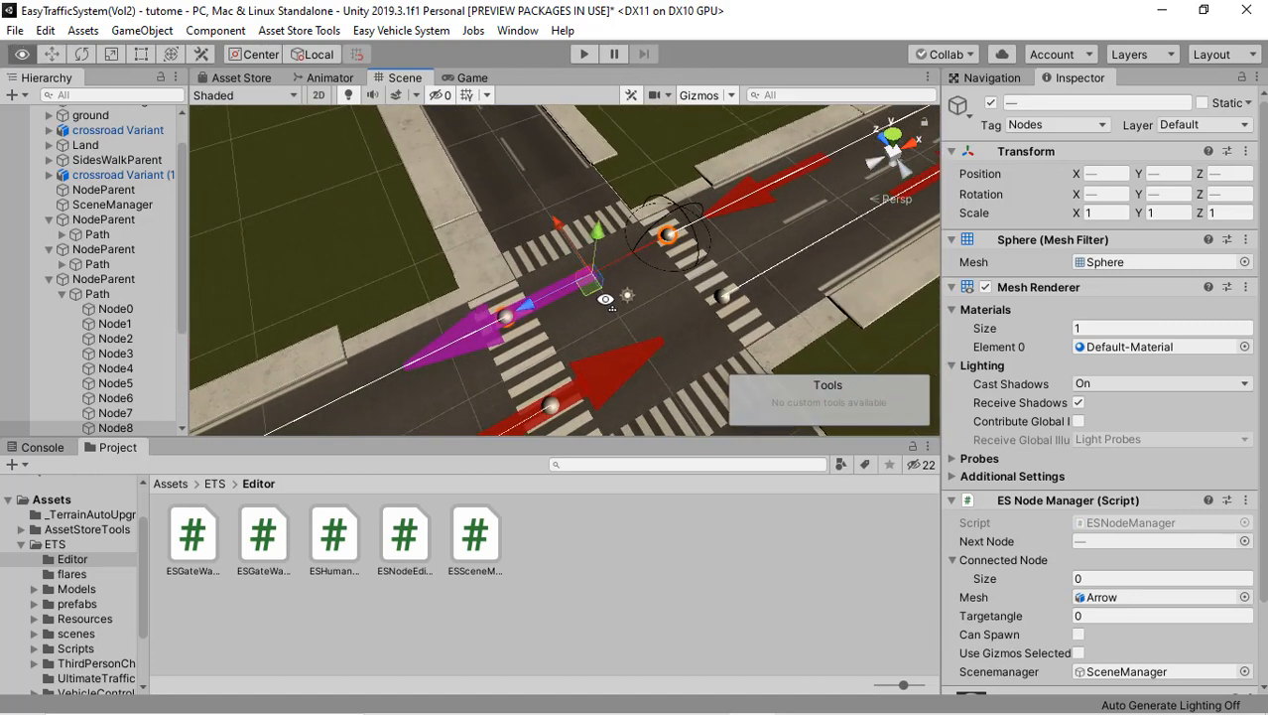
right_drag(599, 280, 672, 286)
middle_drag(672, 286, 755, 232)
right_drag(504, 282, 583, 173)
click(594, 285)
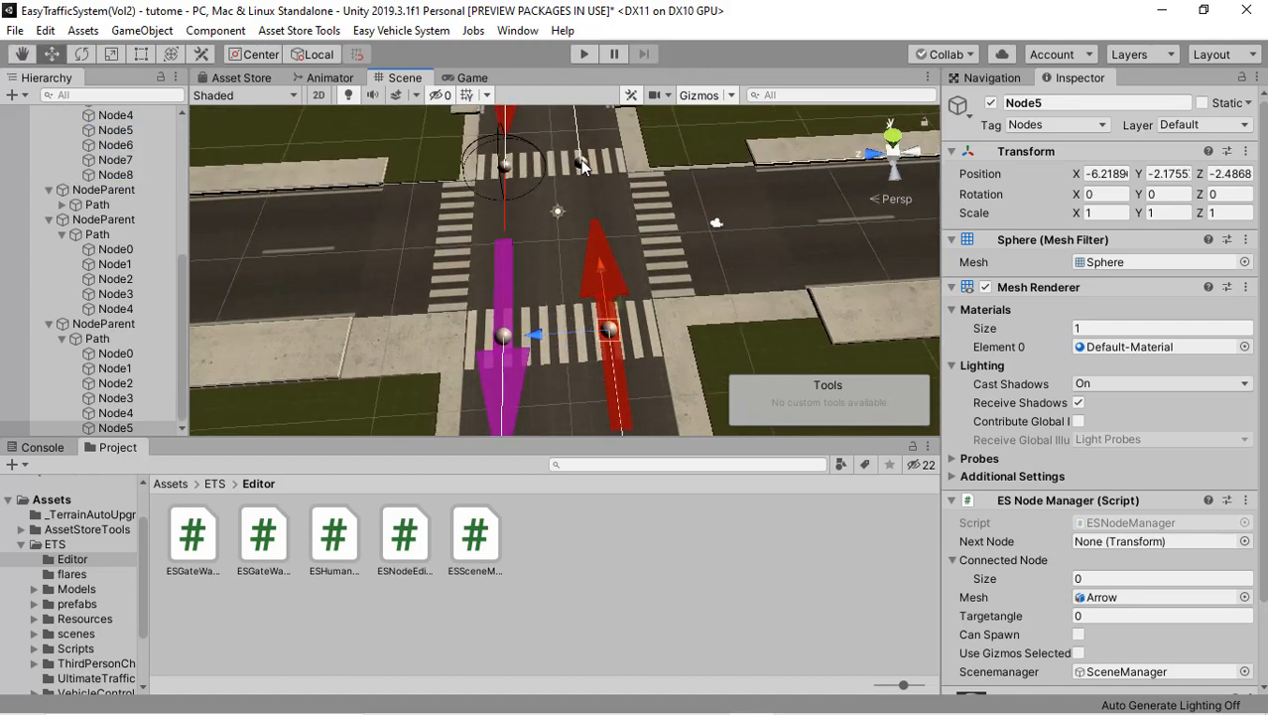
shift+click(580, 161)
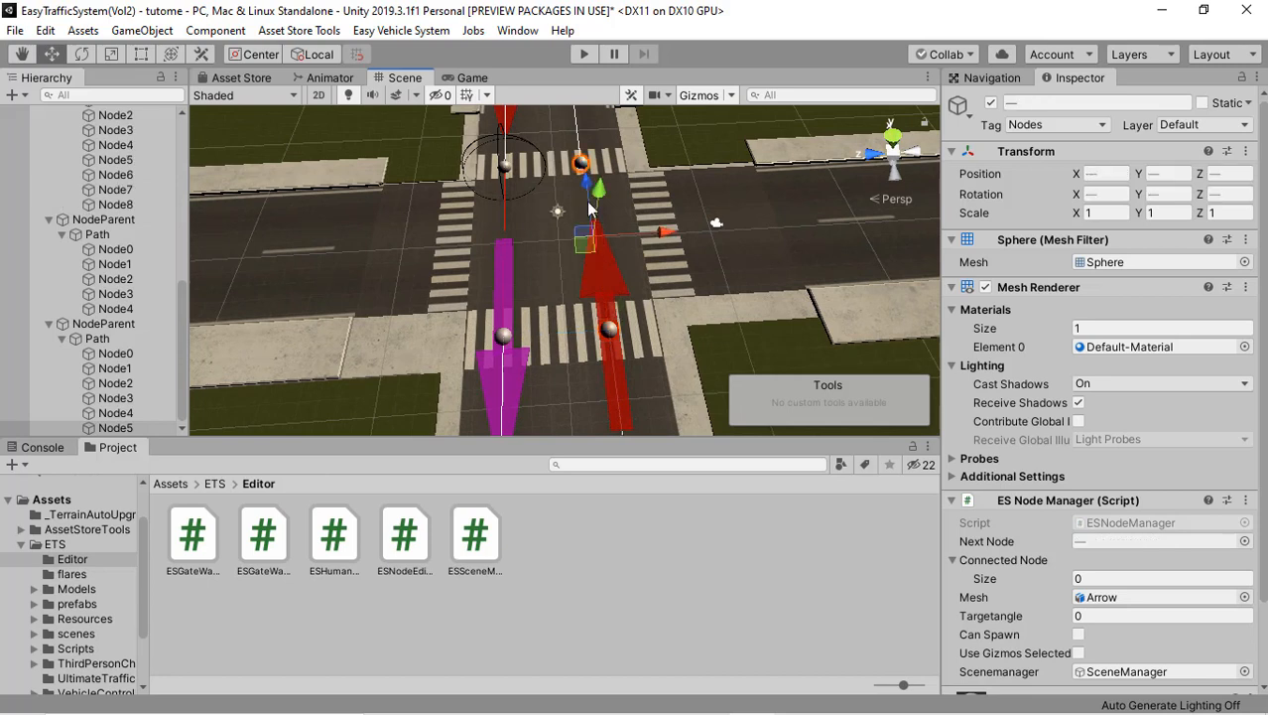
right_click(592, 279)
click(612, 288)
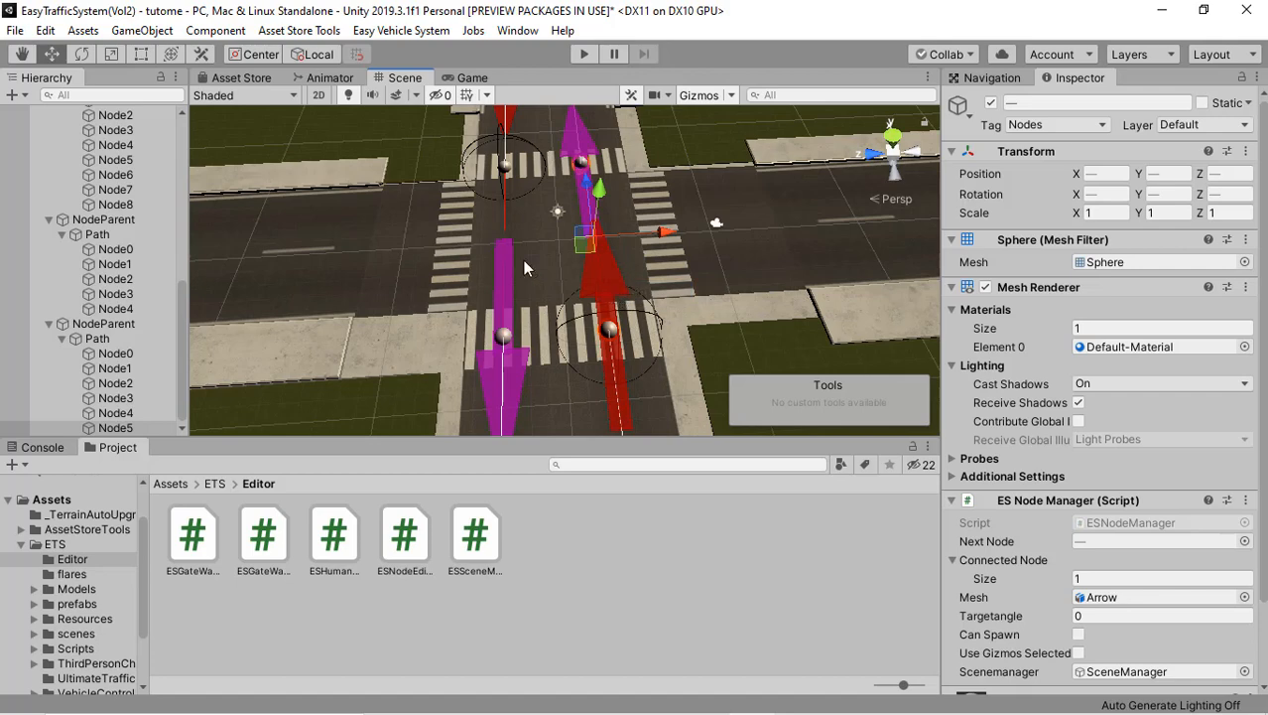
Step: Join the incoming lane's Node8 to the facing start node across the other crossroad on the same road
right_drag(523, 260, 559, 257)
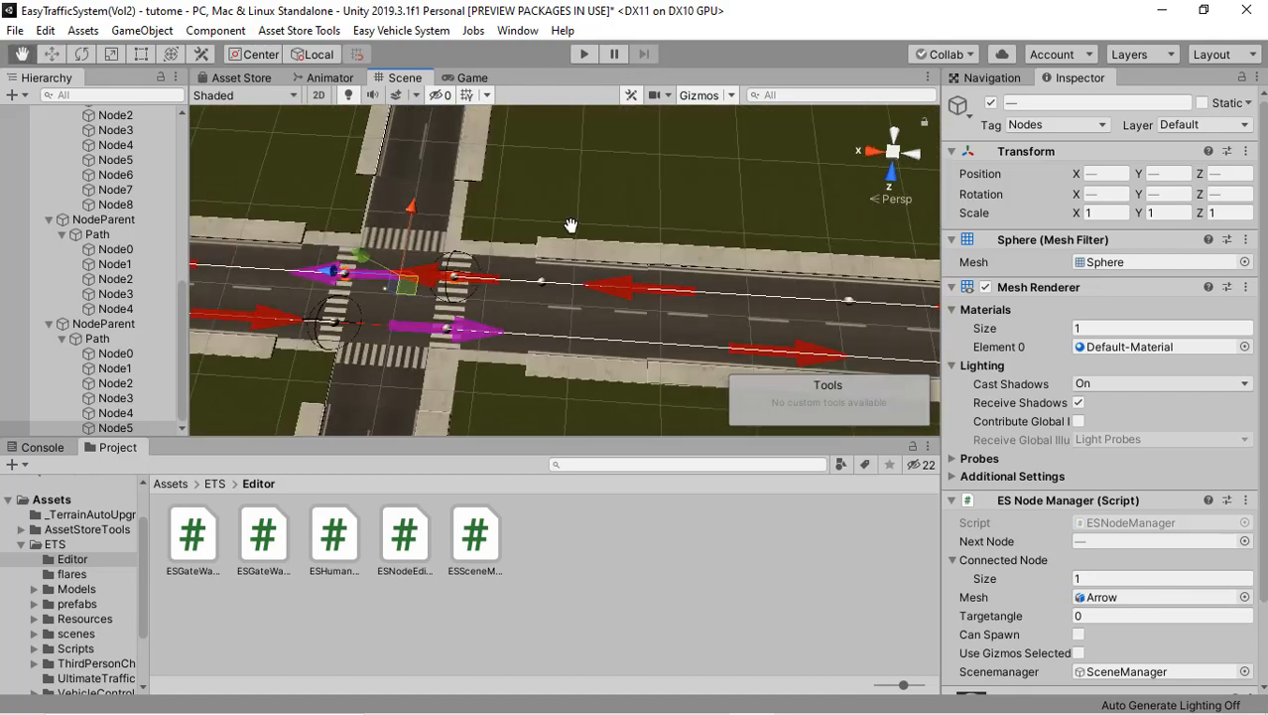
middle_drag(571, 225, 1077, 253)
middle_drag(385, 260, 805, 312)
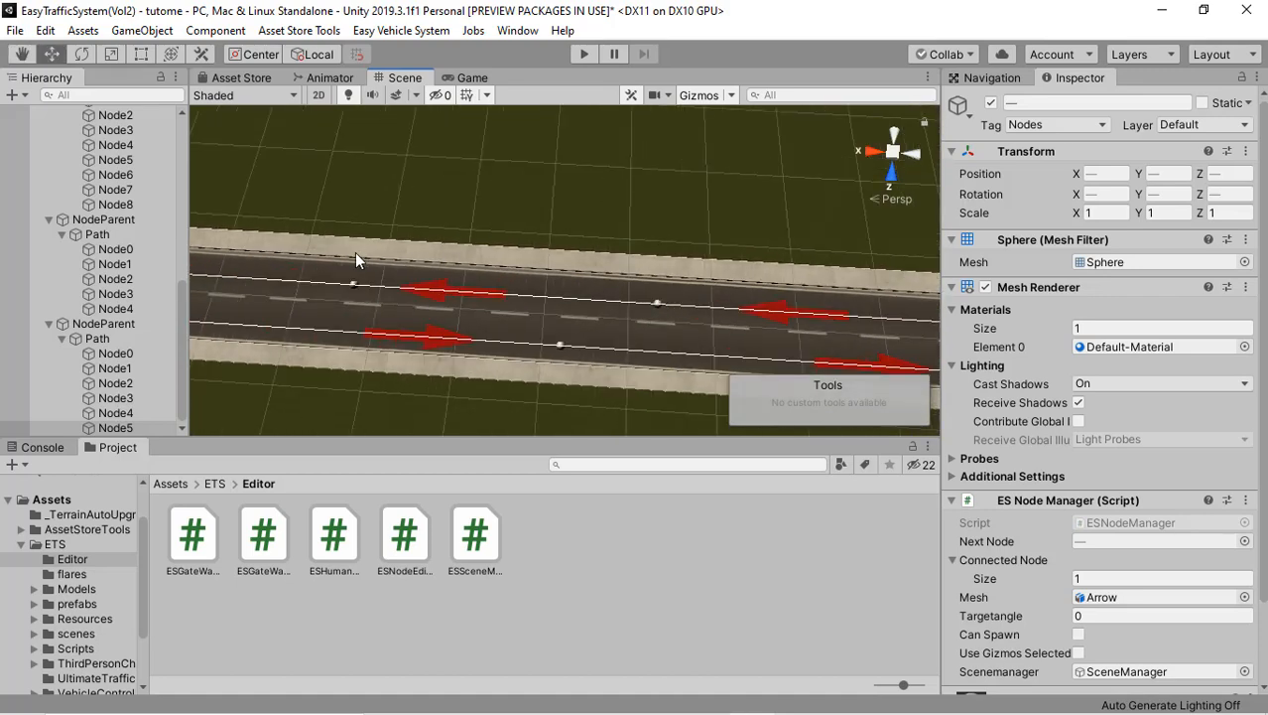
middle_drag(439, 248, 874, 273)
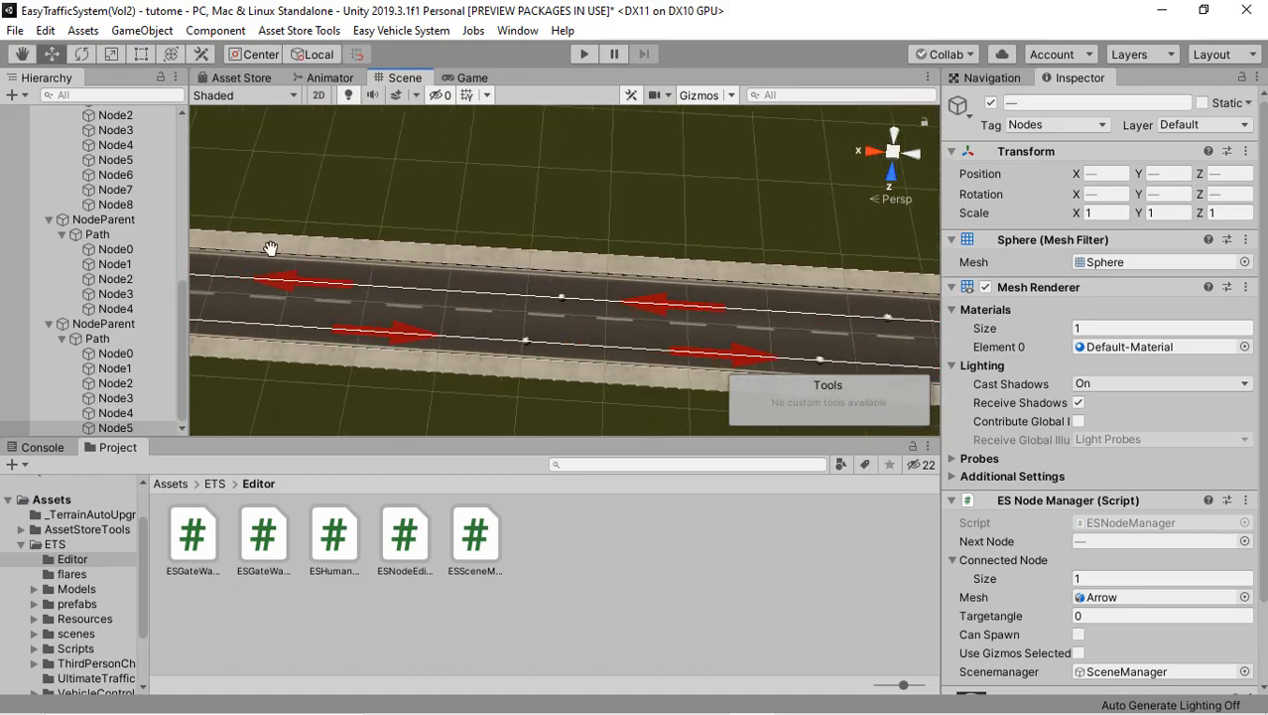
middle_drag(271, 248, 759, 264)
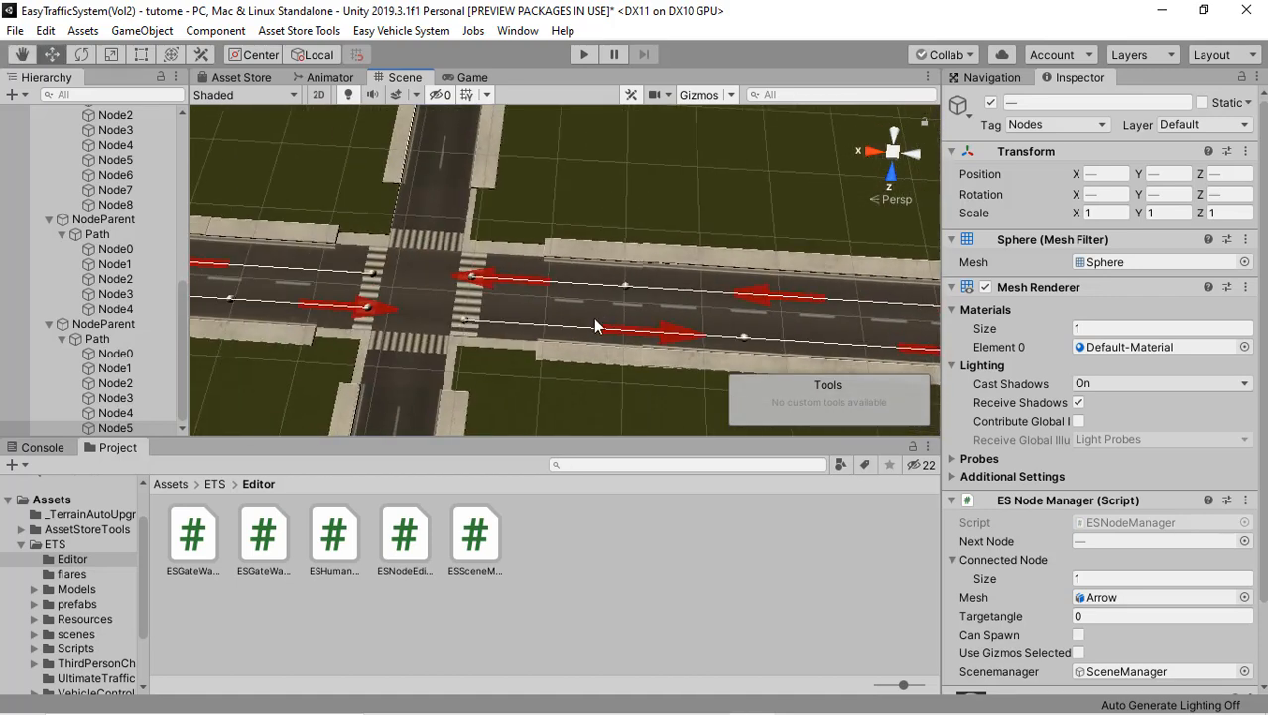
scroll(489, 290, up, 10)
middle_drag(529, 263, 605, 268)
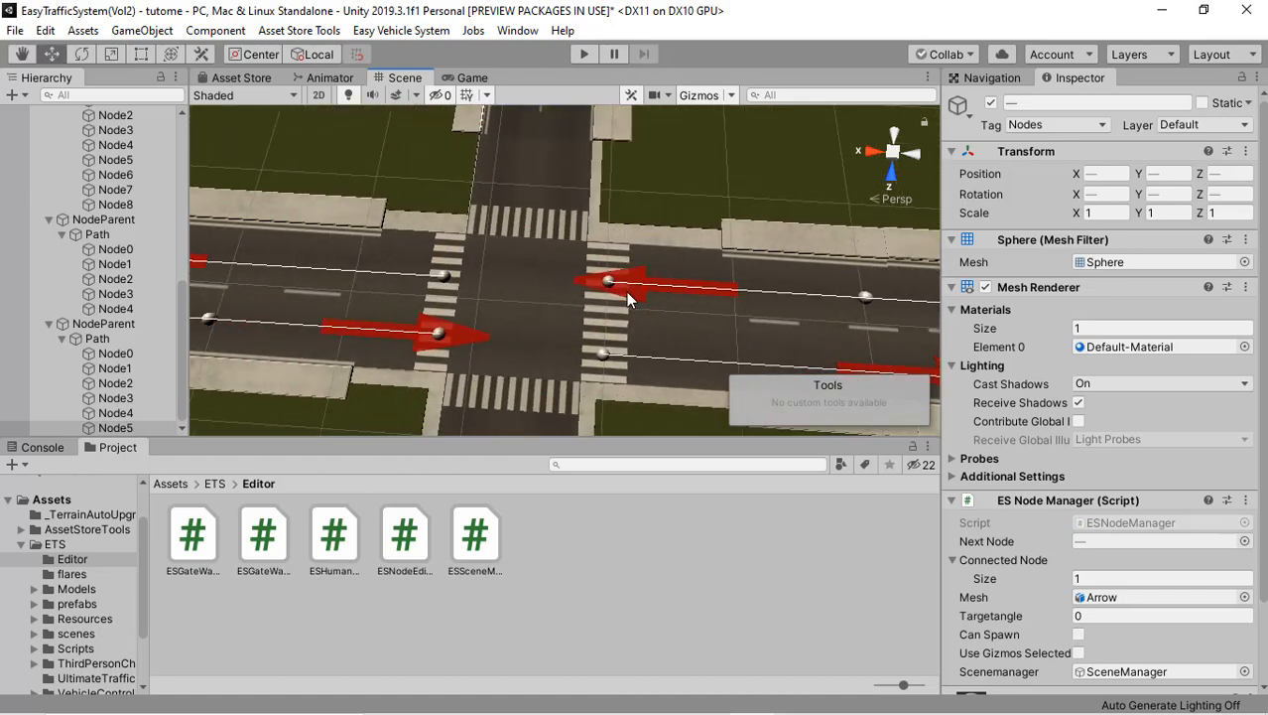
scroll(619, 281, up, 2)
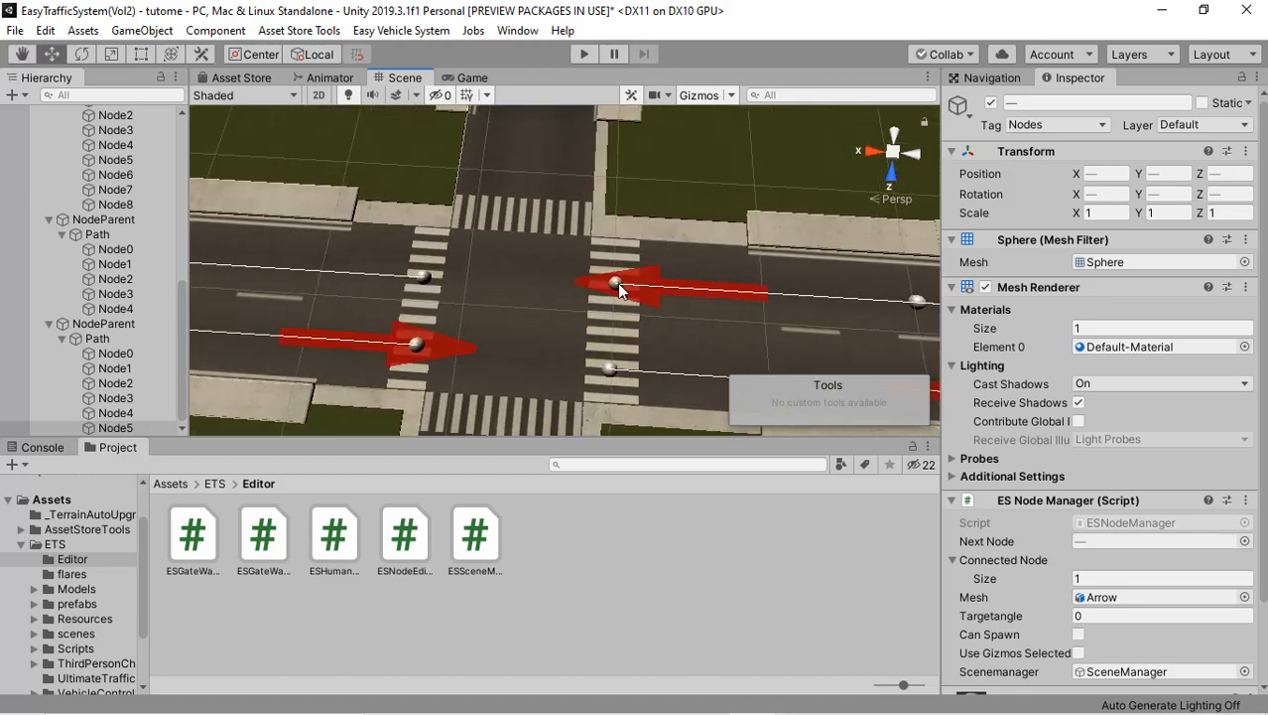
click(614, 283)
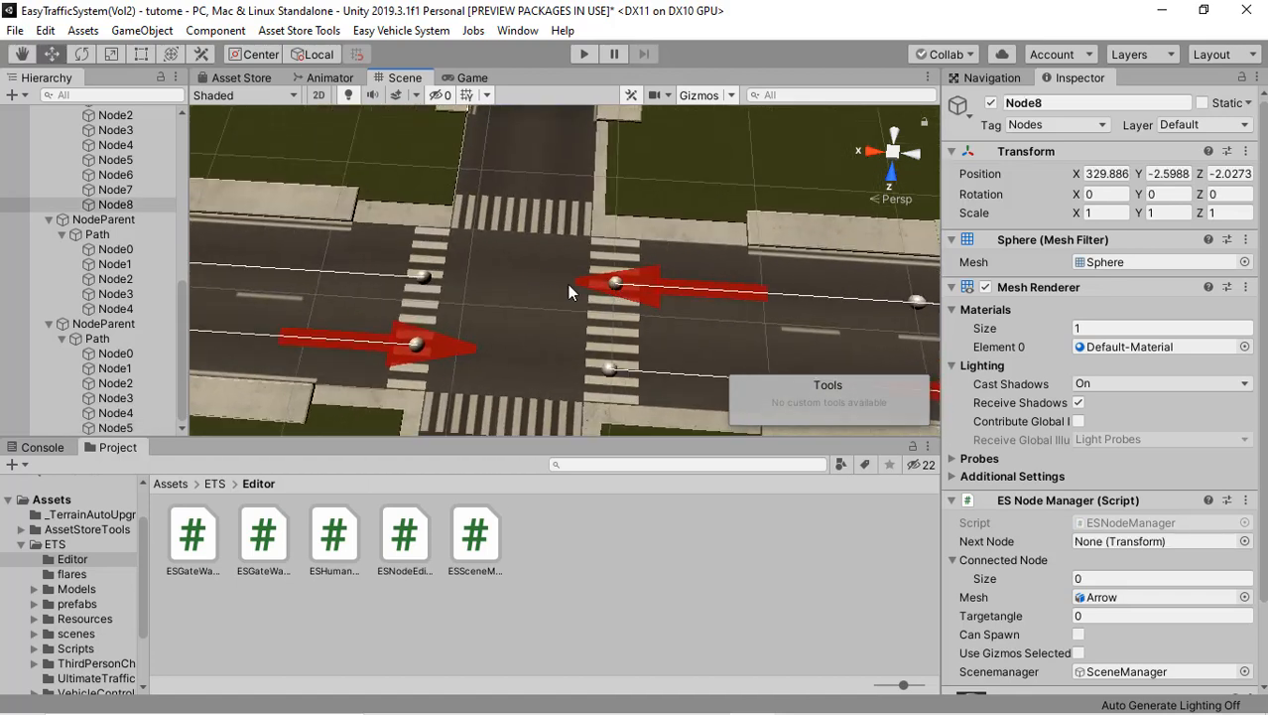
shift+click(423, 277)
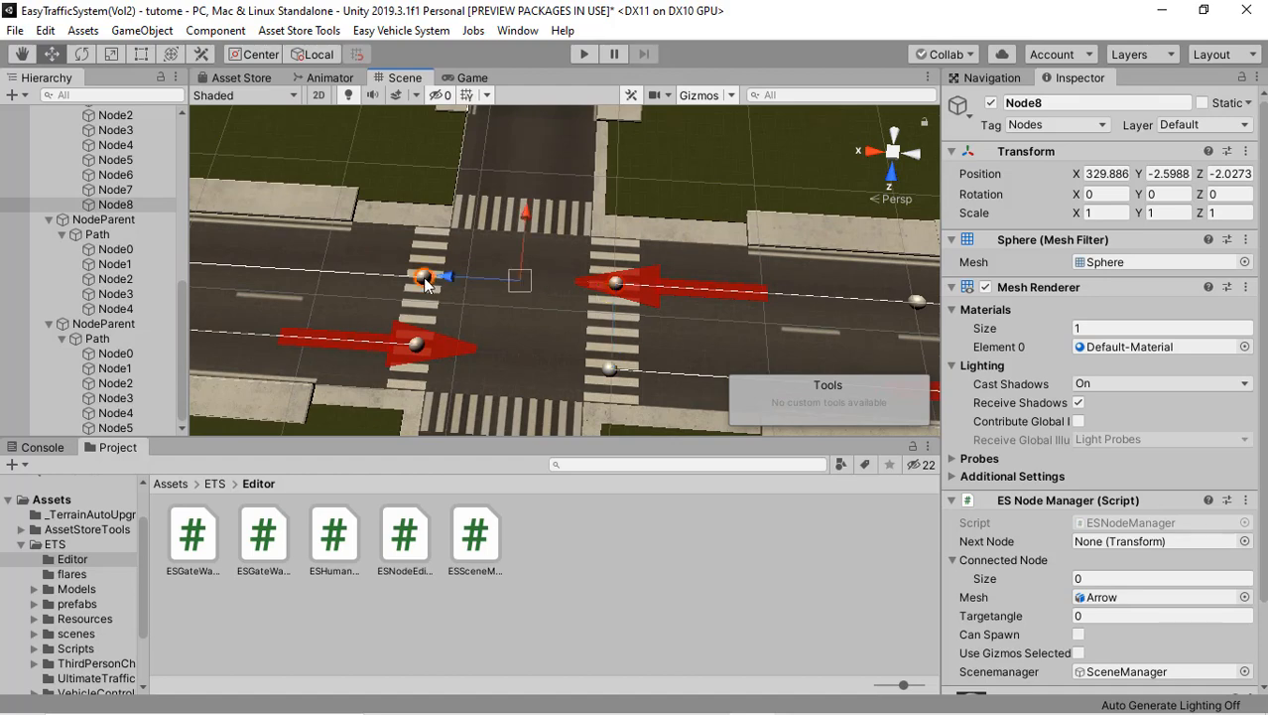
right_click(578, 250)
click(598, 262)
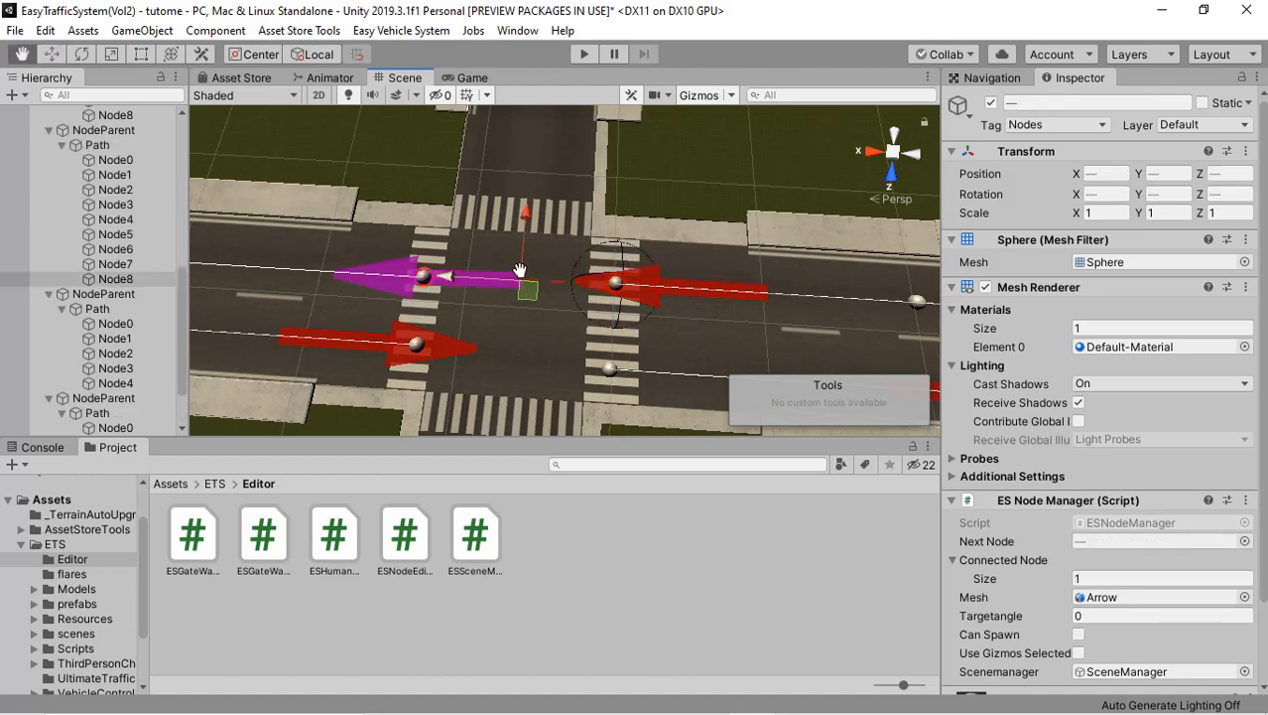
Step: Join the opposite lane's Node4 to the facing Node0 straight across the same crossroad
middle_drag(519, 270, 467, 296)
click(462, 291)
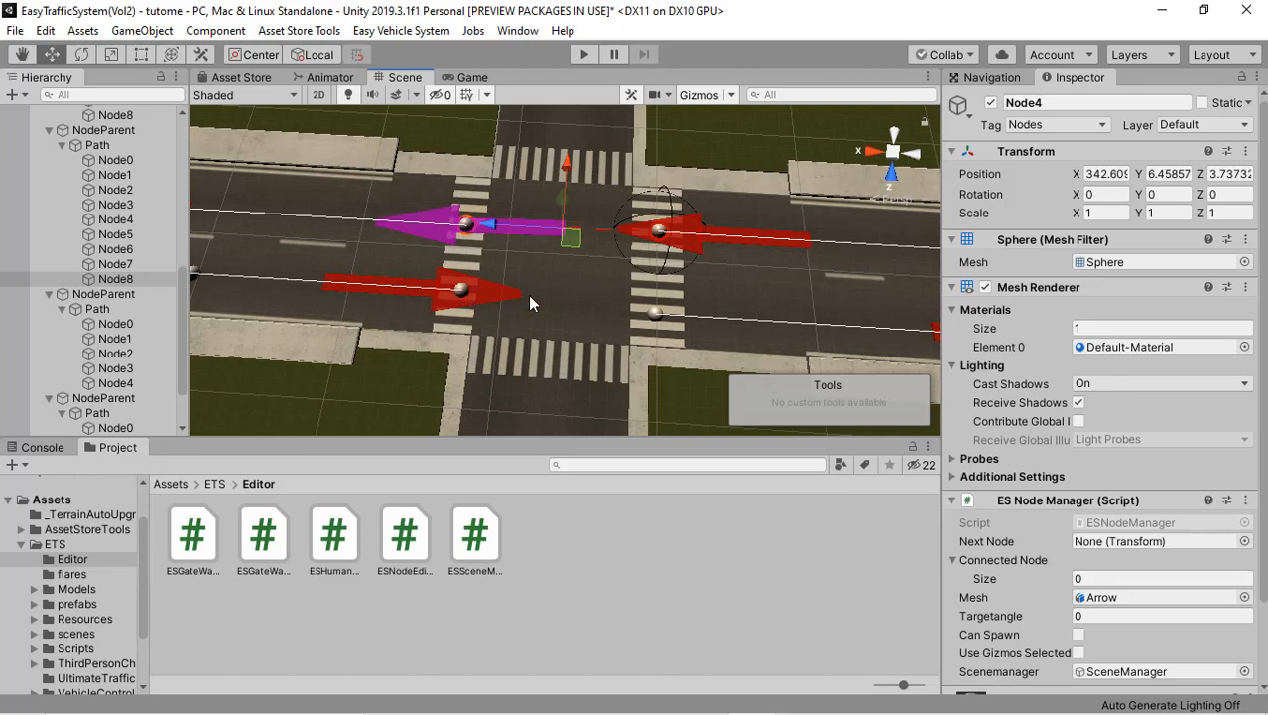
shift+click(655, 316)
right_click(581, 307)
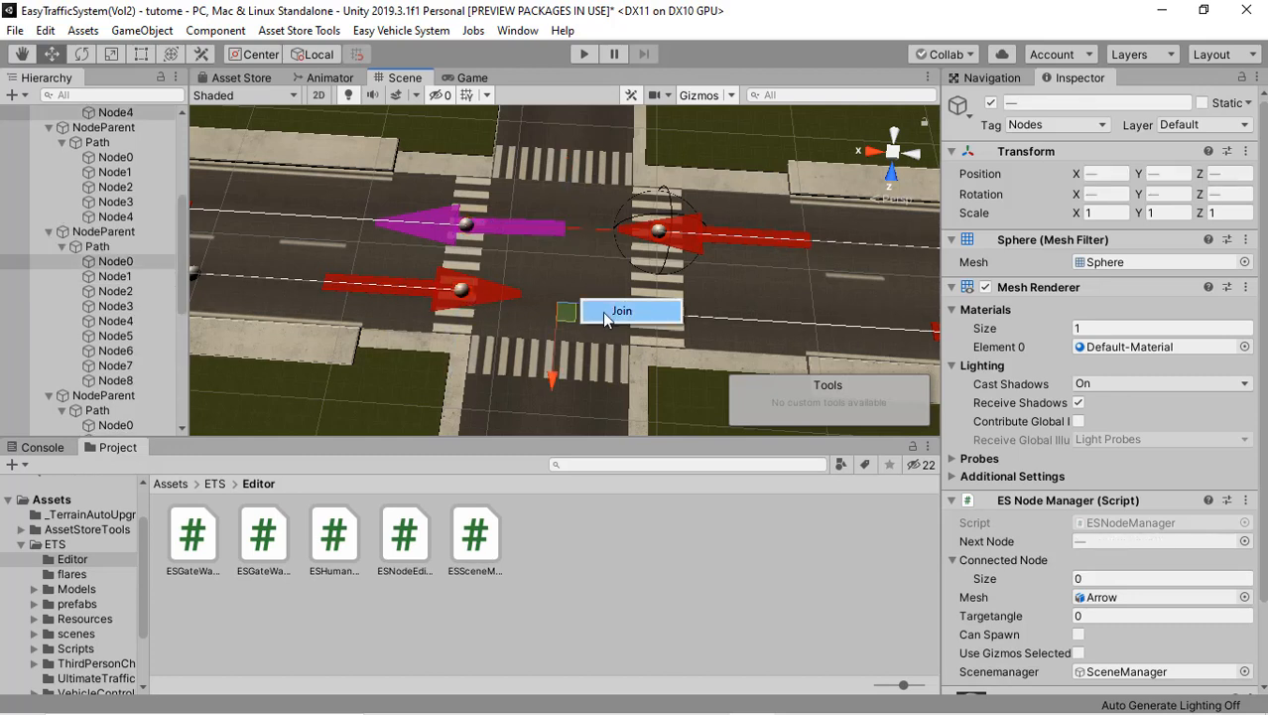
click(603, 311)
Step: Add a Vol2 path parent for a seventh path on the side road leading off the crossroad
right_drag(393, 310, 590, 256)
right_drag(531, 225, 585, 282)
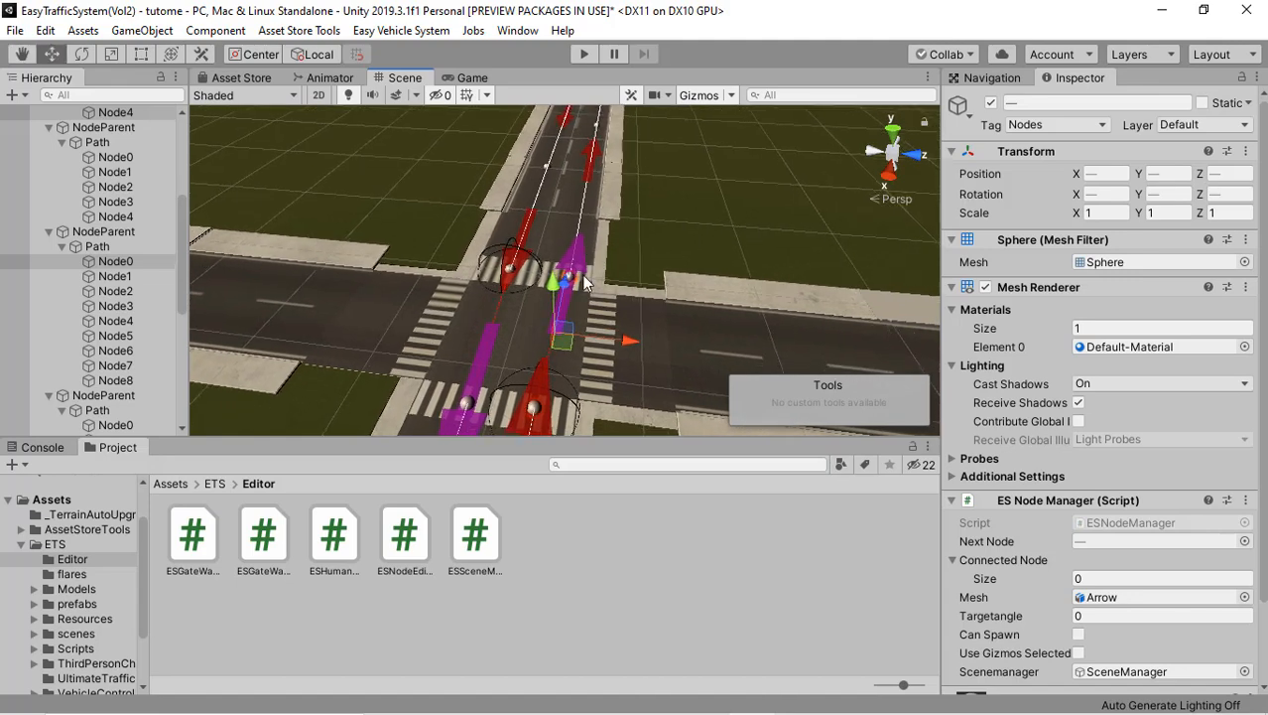
scroll(584, 283, down, 3)
right_drag(416, 277, 613, 273)
scroll(613, 273, up, 3)
middle_drag(613, 266, 402, 318)
right_drag(739, 278, 685, 286)
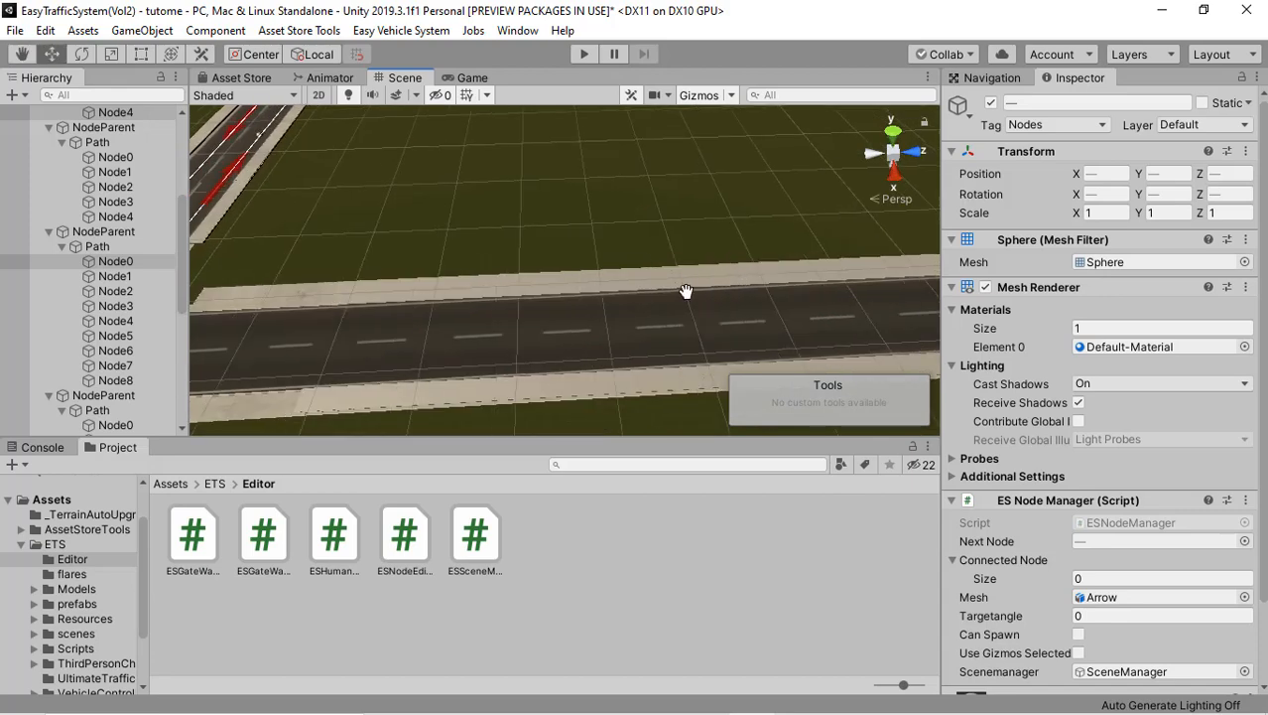
middle_drag(683, 292, 459, 325)
middle_drag(595, 296, 362, 319)
middle_drag(707, 281, 583, 296)
click(117, 32)
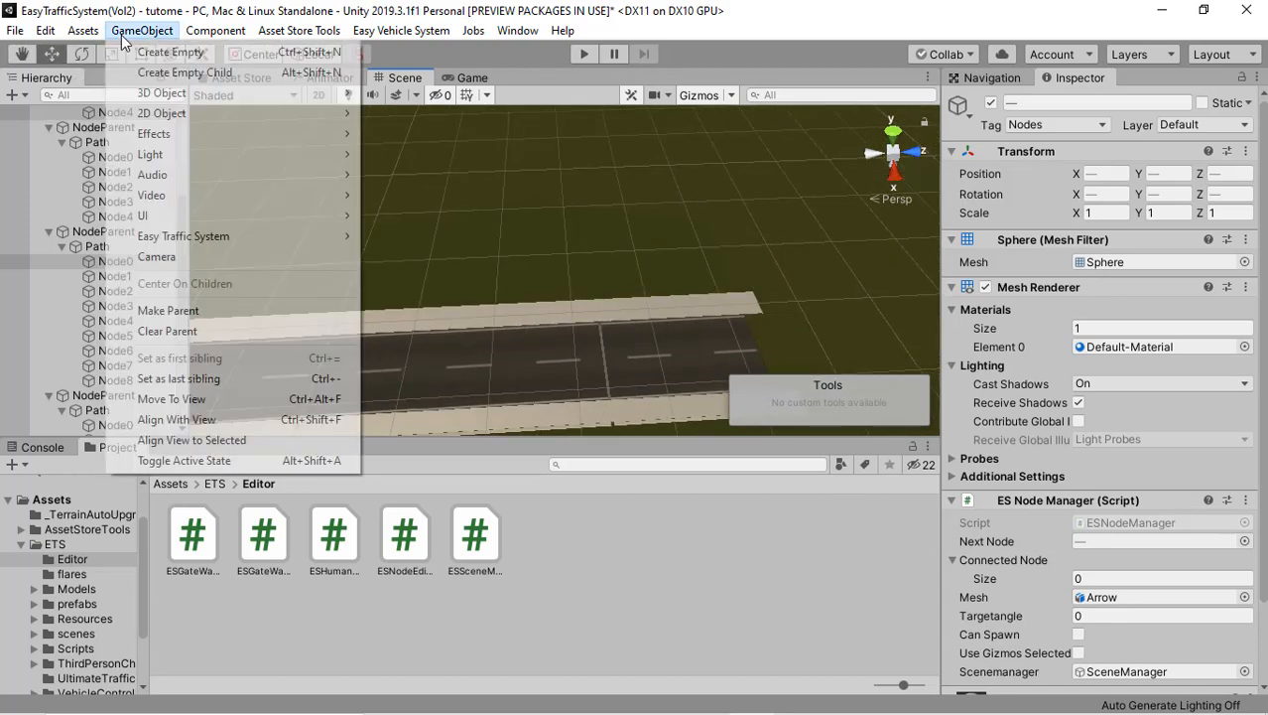
mouse_move(237, 235)
mouse_move(392, 237)
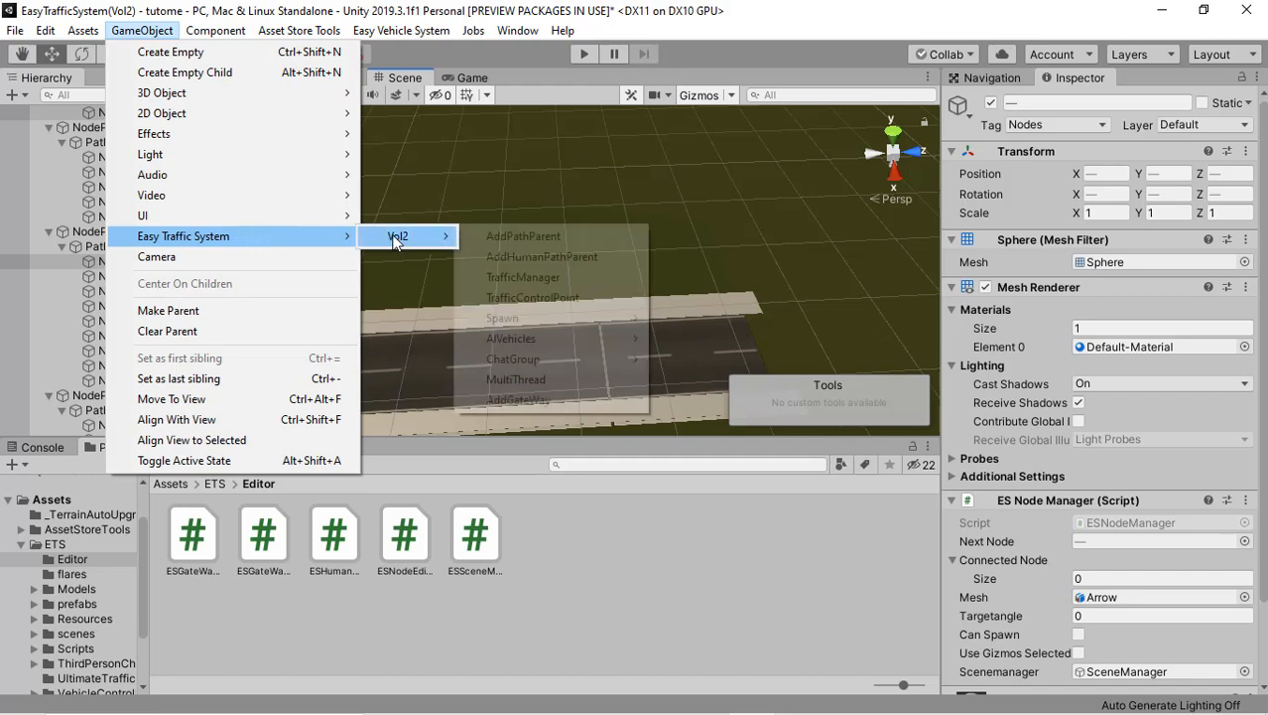
click(501, 235)
Step: Place the seventh path's first node at the side road's outer end, shift the path to X 0.5, Z -0.6, and set the alignment to X
middle_drag(660, 241, 698, 283)
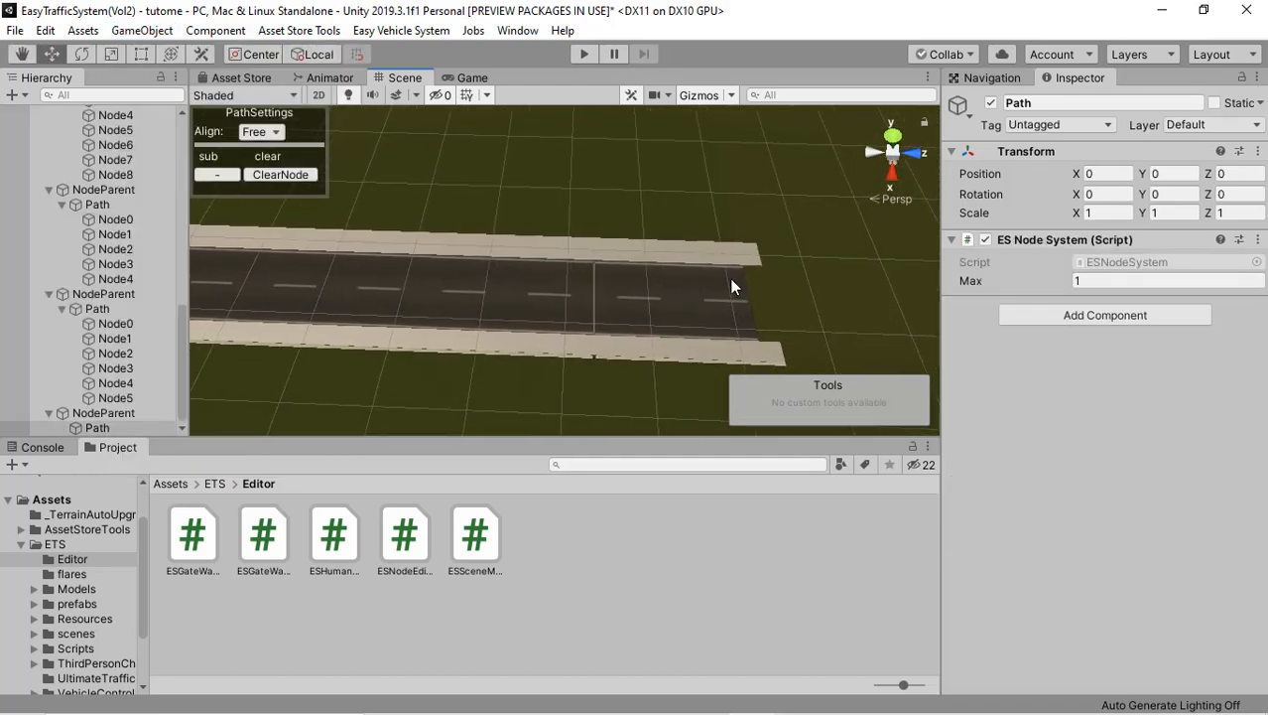
click(729, 277)
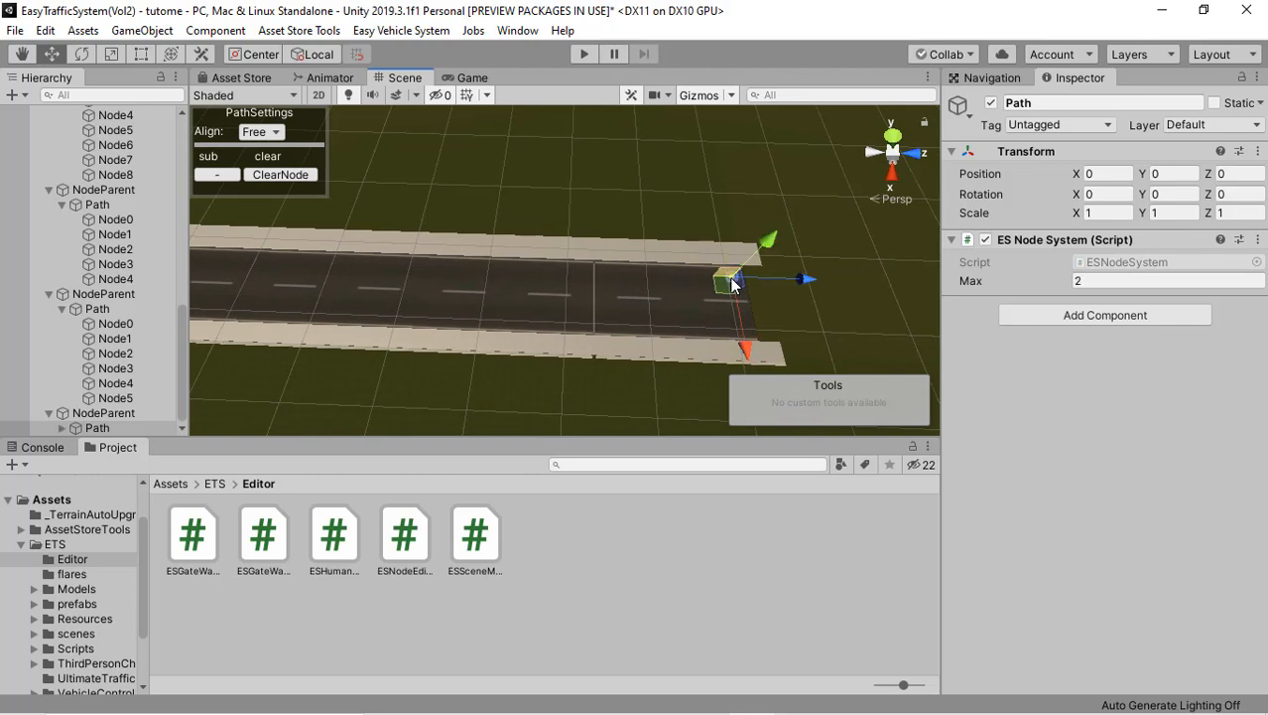
drag(744, 346, 747, 354)
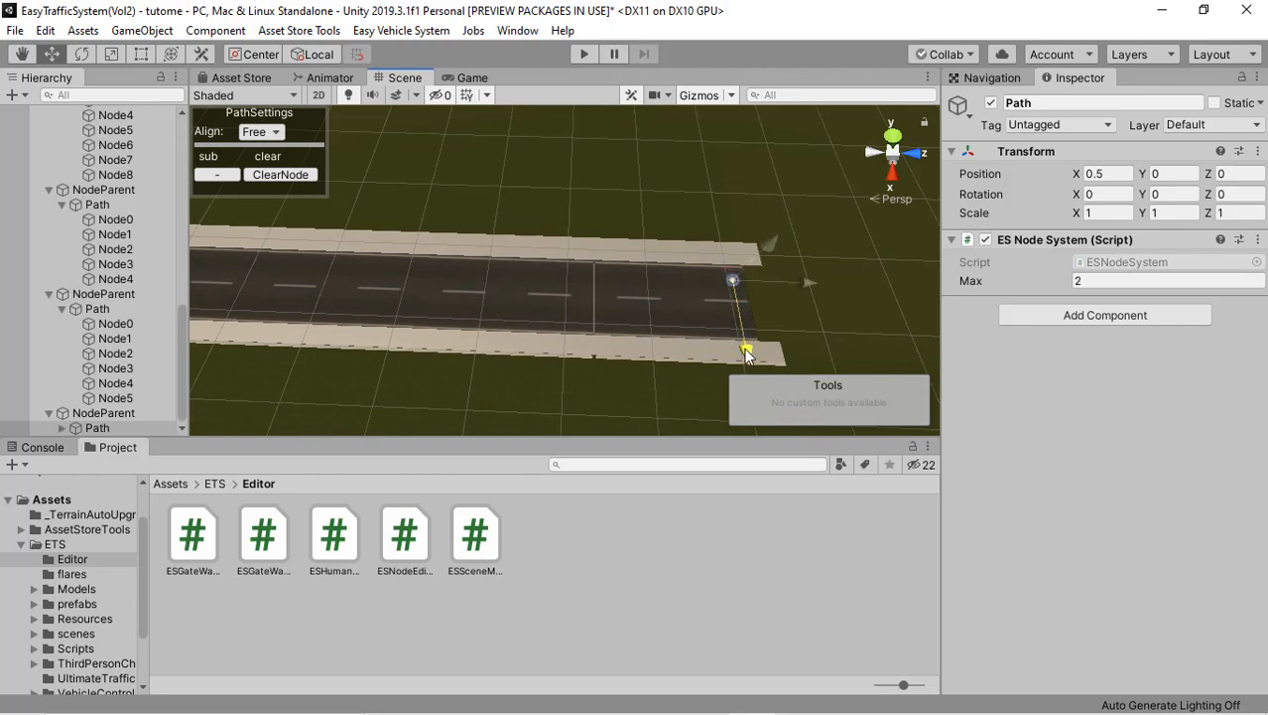
drag(810, 289, 804, 288)
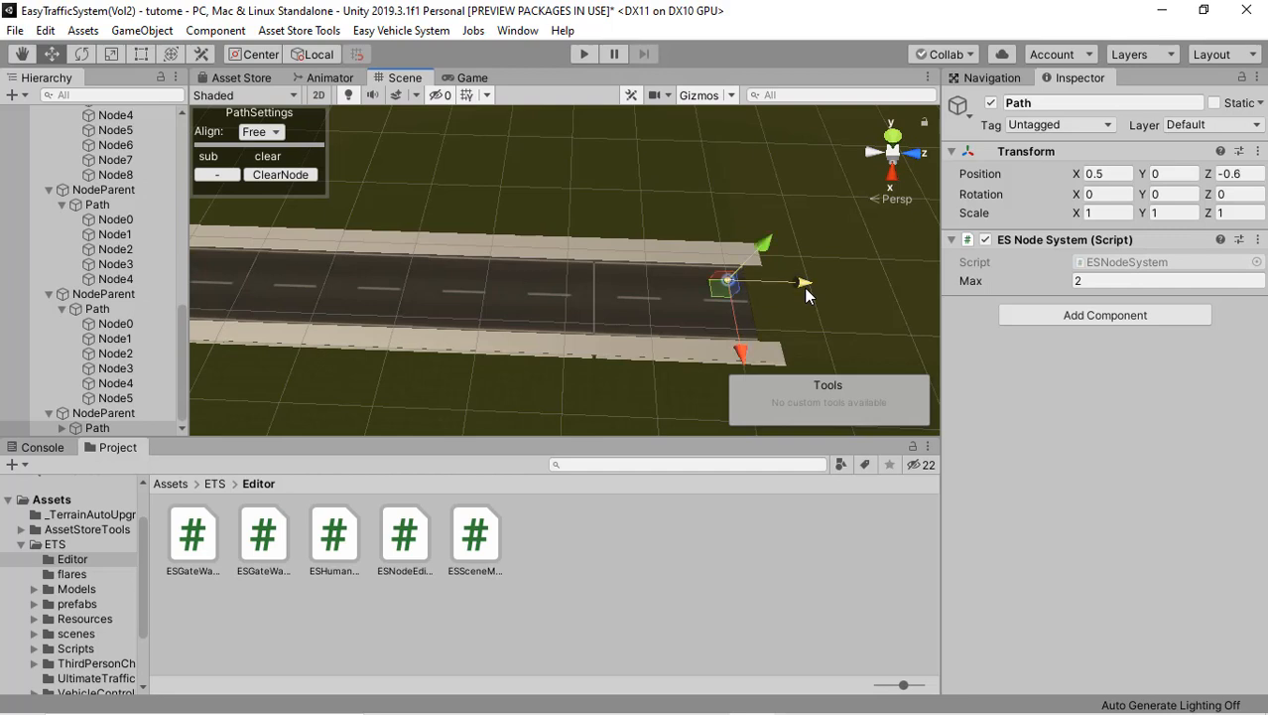
click(262, 132)
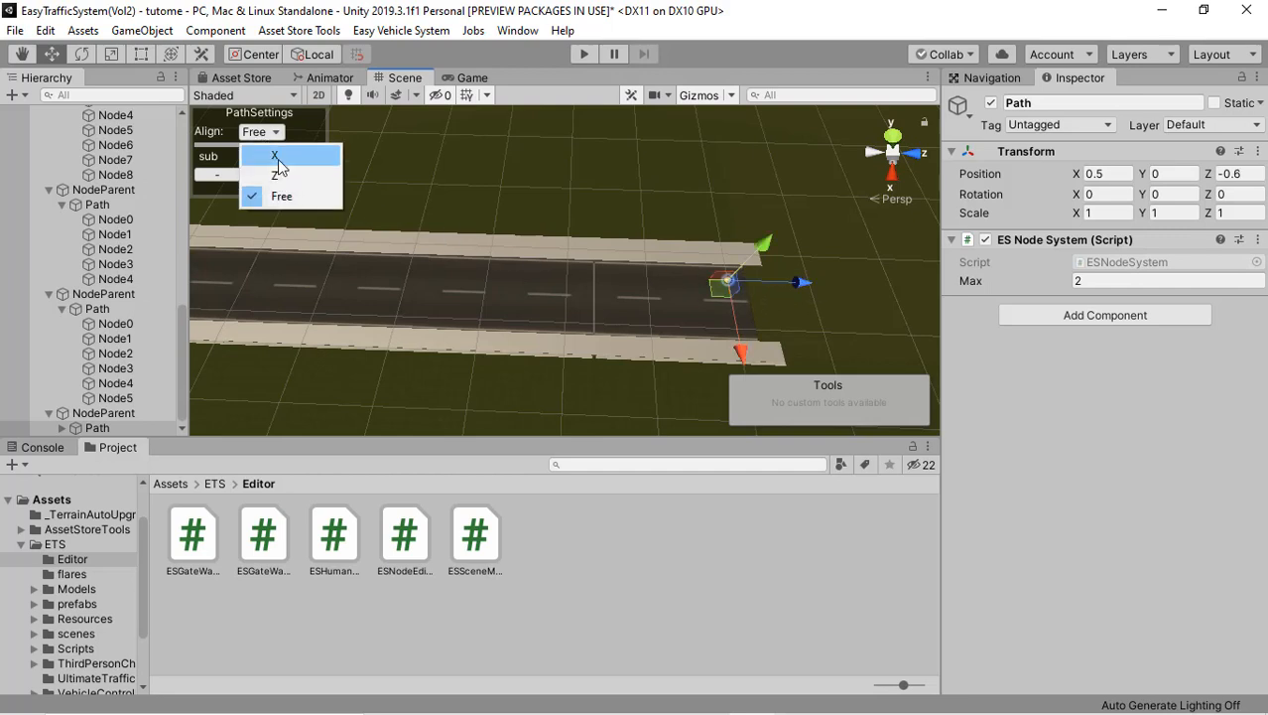
click(277, 159)
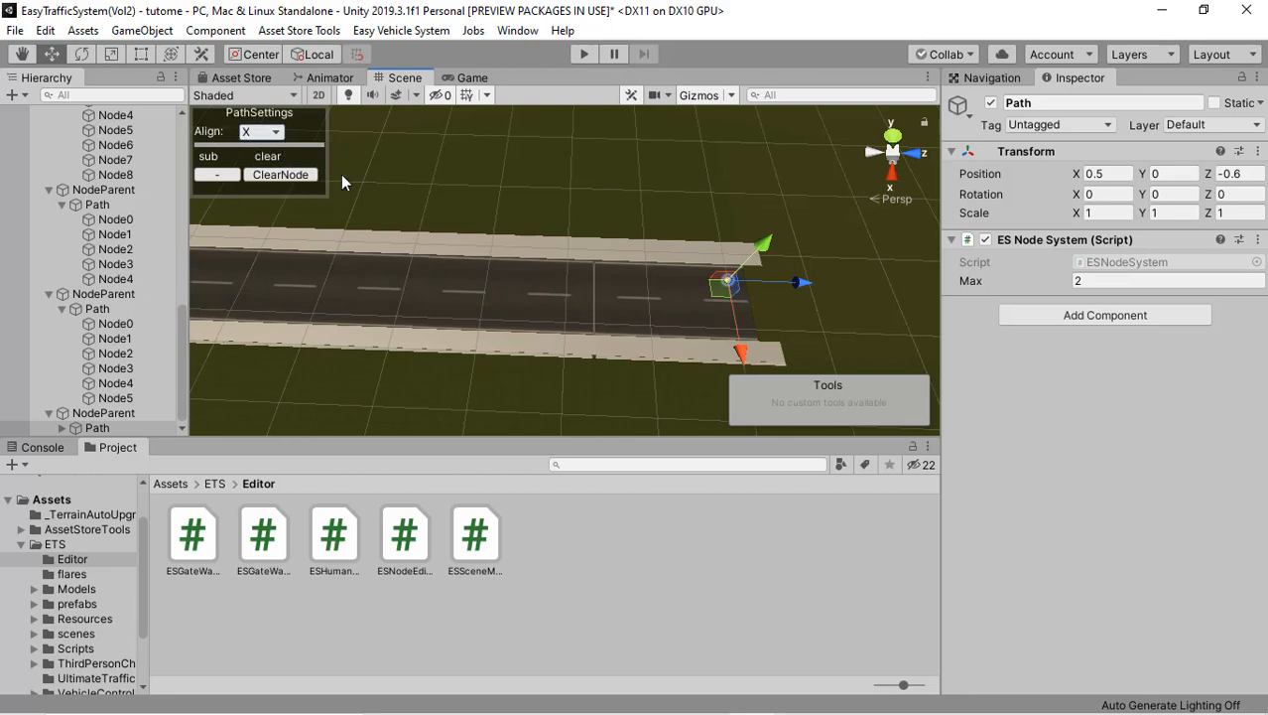
Step: Add four more nodes to the seventh path along its lane towards the crossroad
middle_drag(426, 250, 617, 277)
click(487, 276)
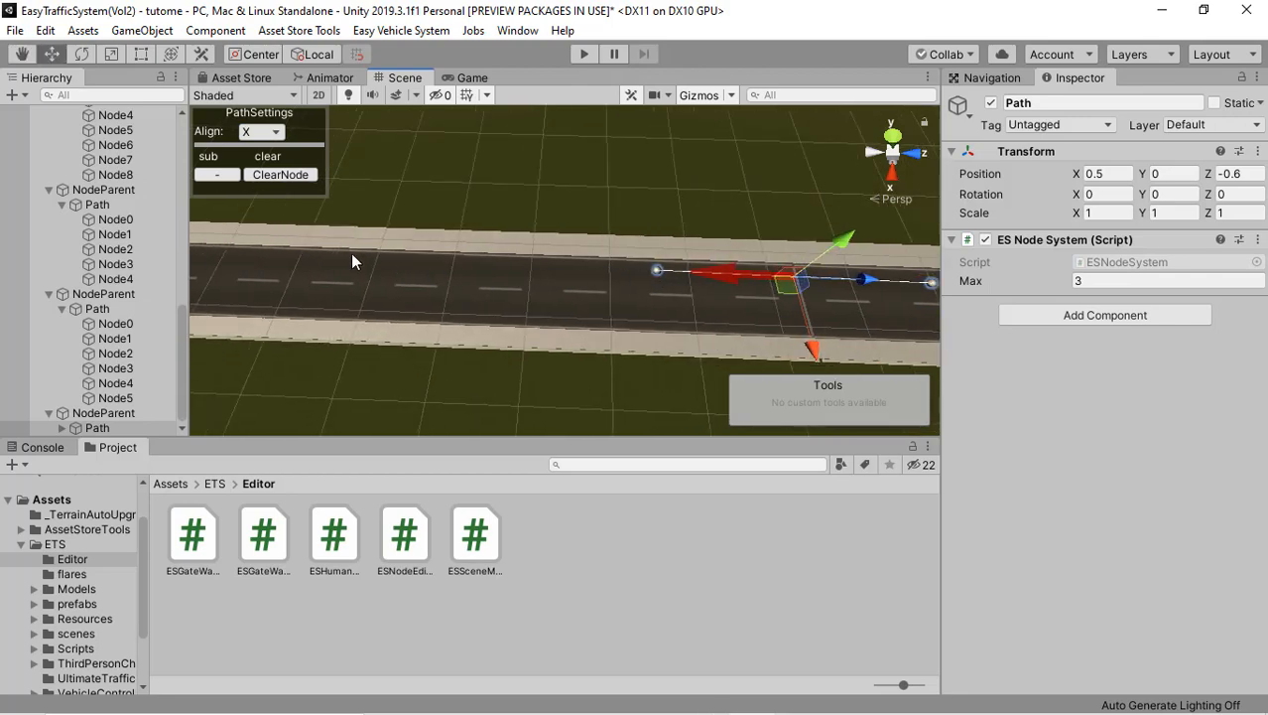
click(350, 254)
middle_drag(433, 252, 724, 280)
click(309, 265)
click(244, 269)
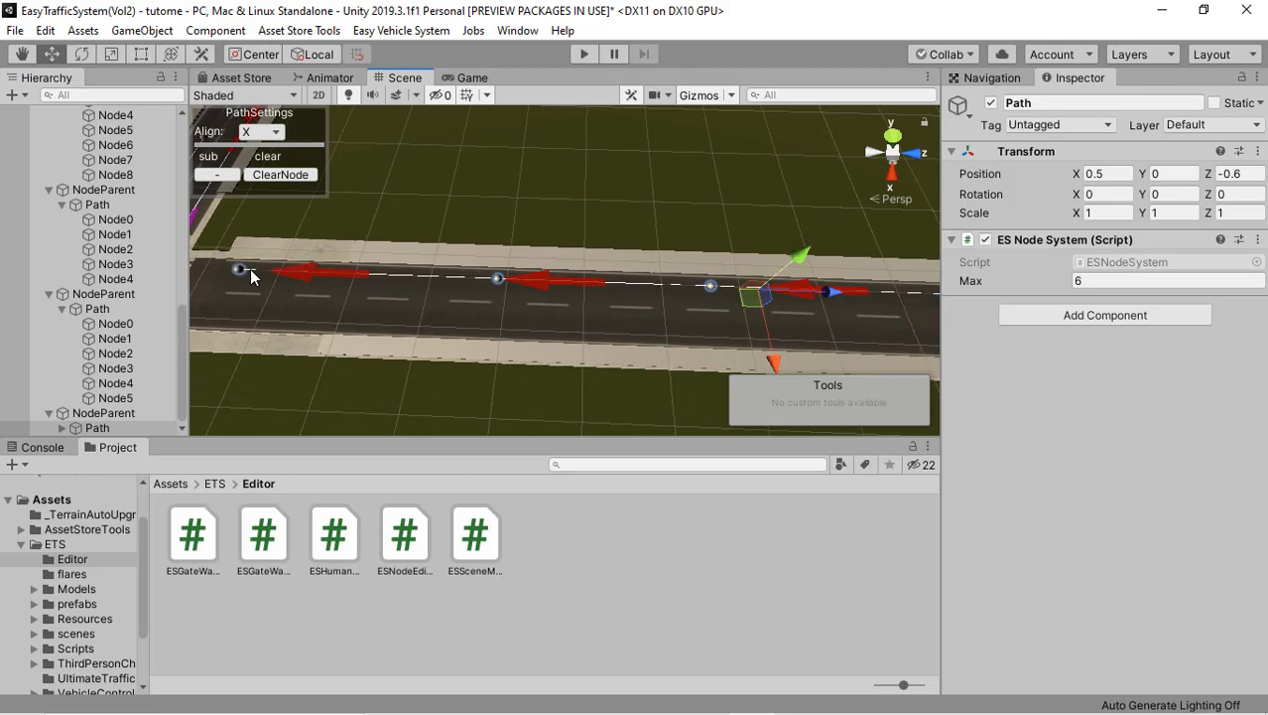
Step: Move the seventh path's last node along its lane onto the zebra crossing, to Z 7.2
middle_drag(250, 269, 362, 288)
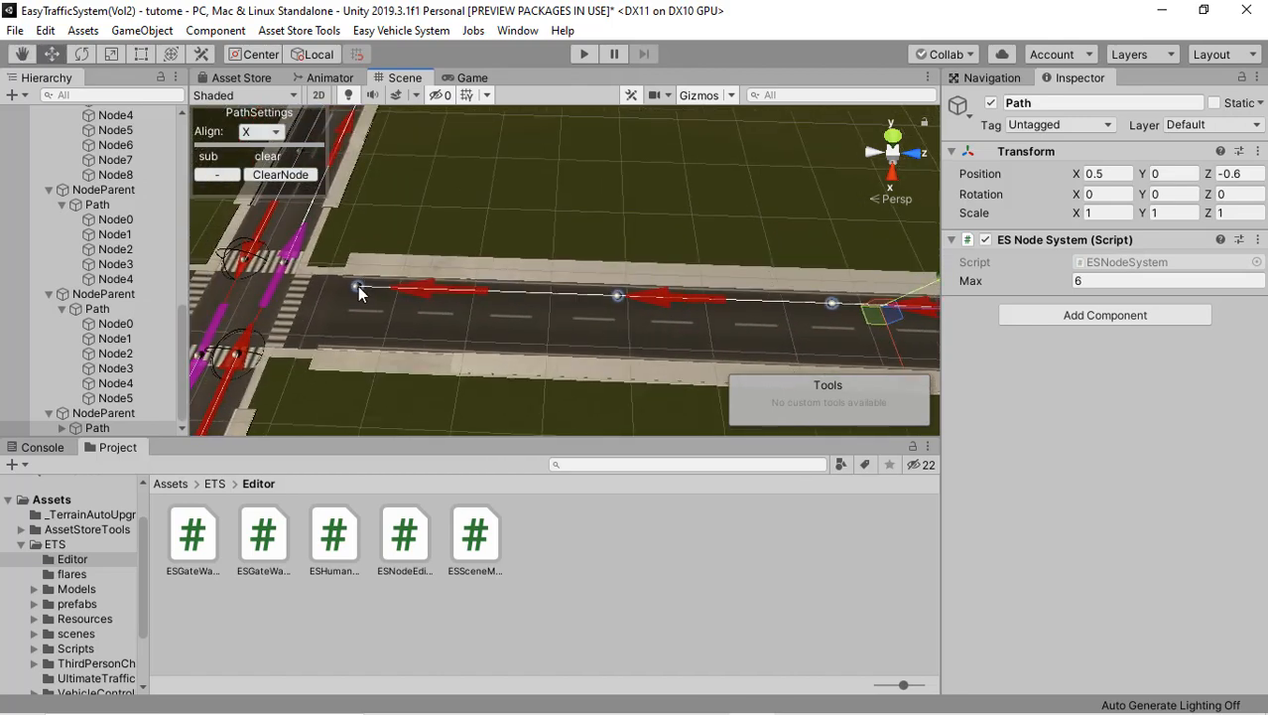
click(359, 287)
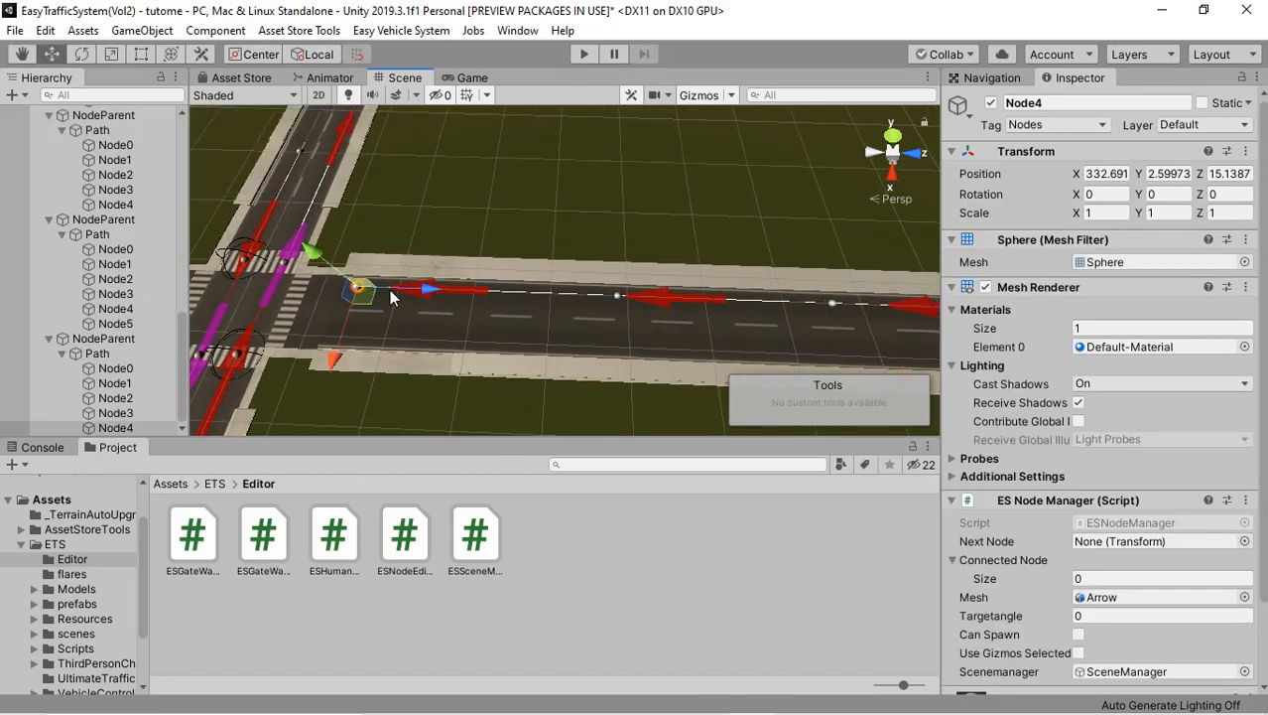
drag(418, 294, 370, 289)
scroll(453, 312, down, 2)
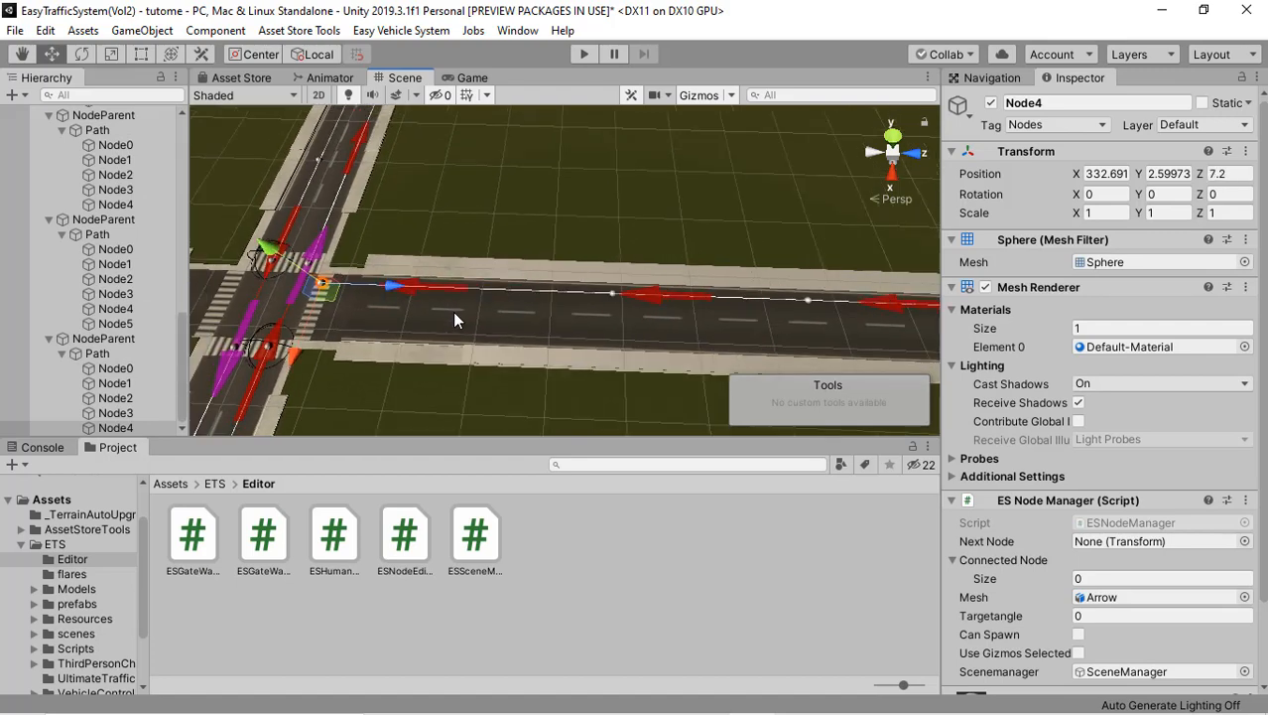
Step: Add a Vol2 path parent for an eighth path on the same side road
middle_drag(452, 314, 385, 298)
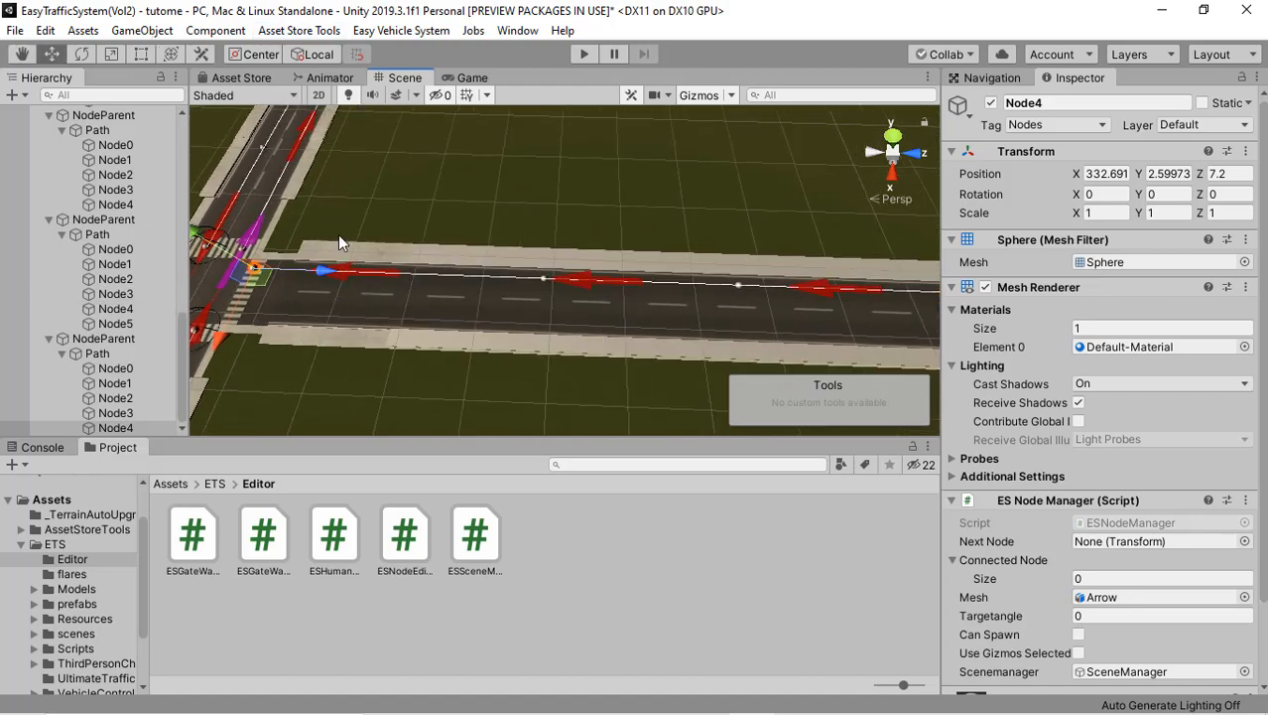
middle_drag(338, 234, 427, 260)
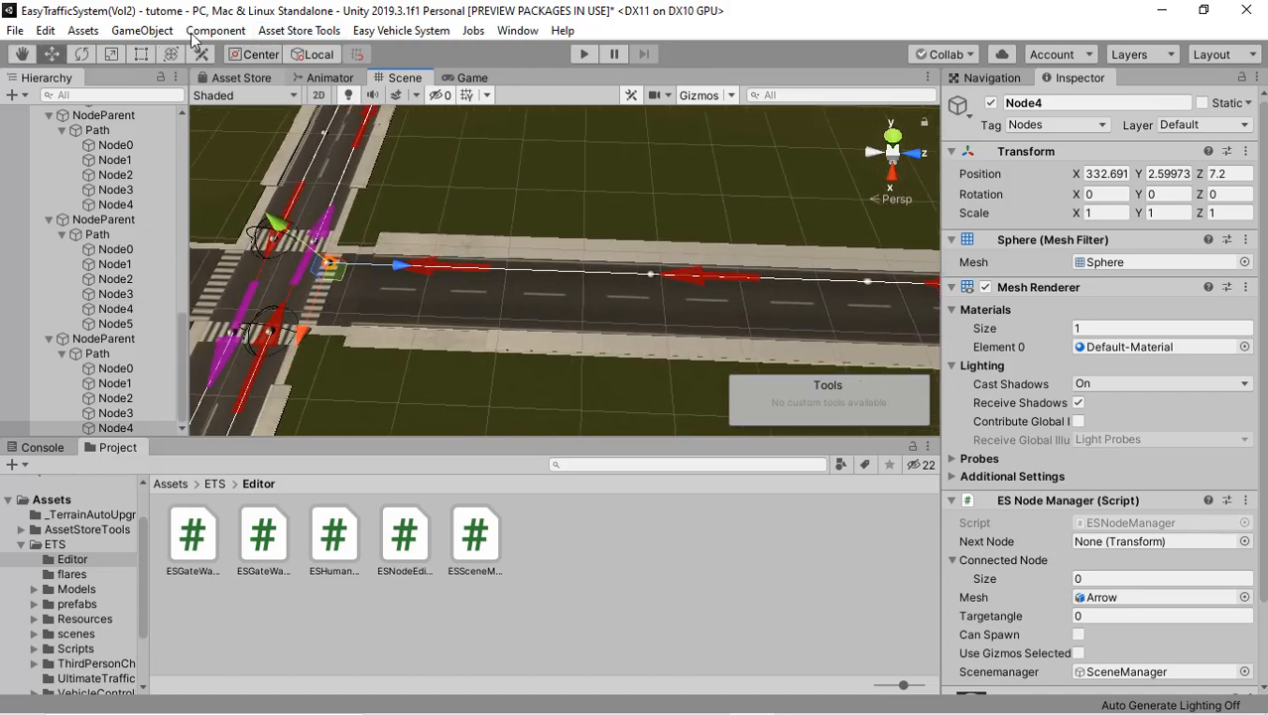
click(162, 34)
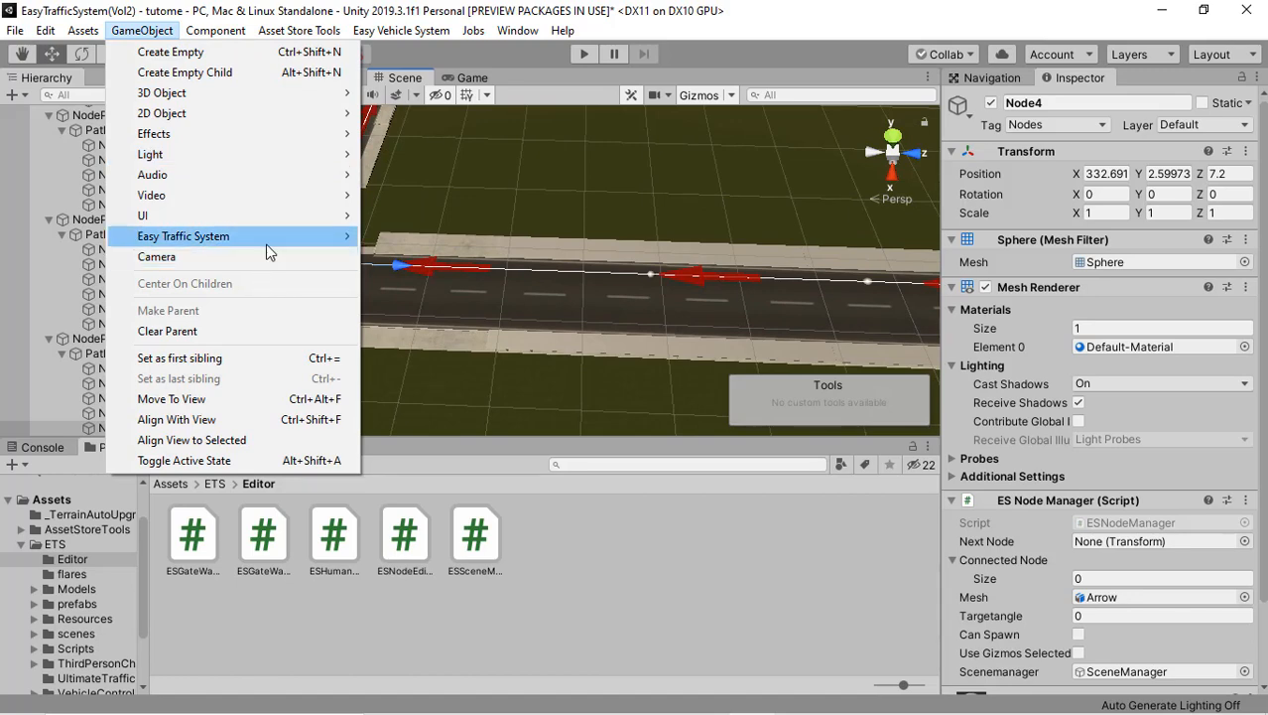
mouse_move(269, 240)
mouse_move(415, 238)
click(523, 236)
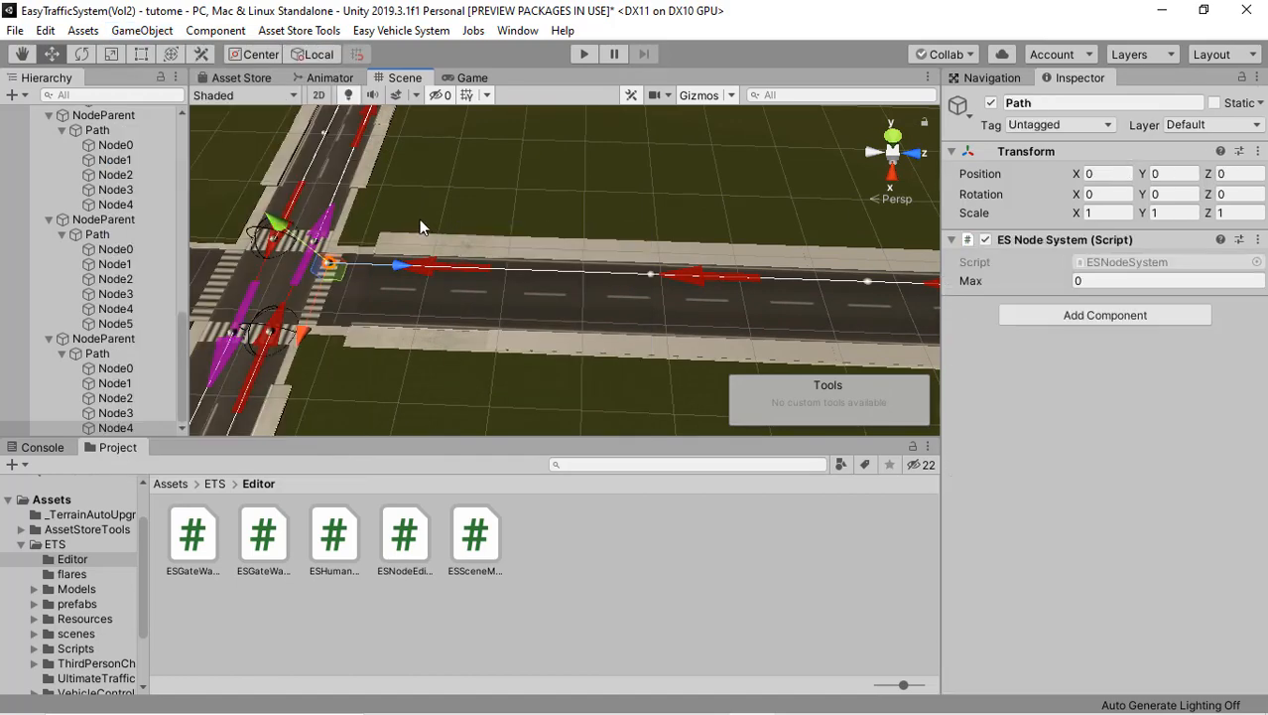
right_drag(440, 250, 456, 266)
middle_drag(382, 256, 442, 265)
scroll(417, 266, up, 2)
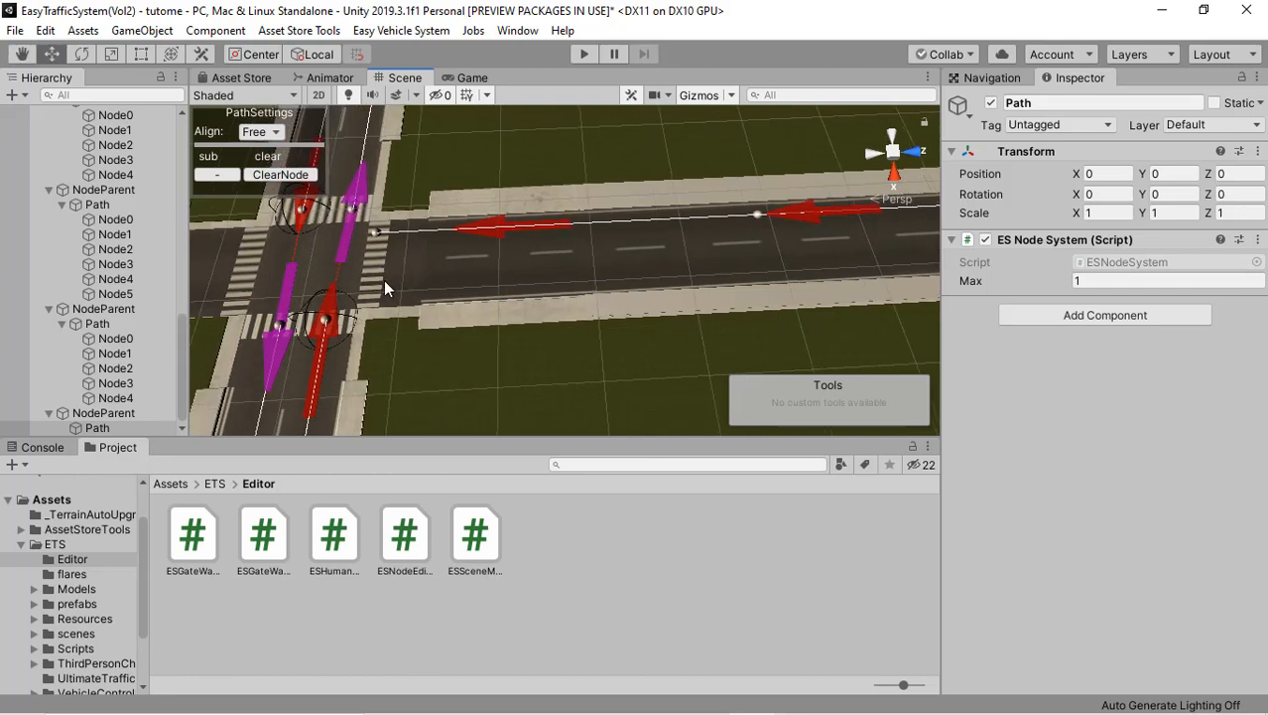
Step: Place the eighth path's first node on the zebra crossing in the side road's free lane and set the alignment to X
click(374, 290)
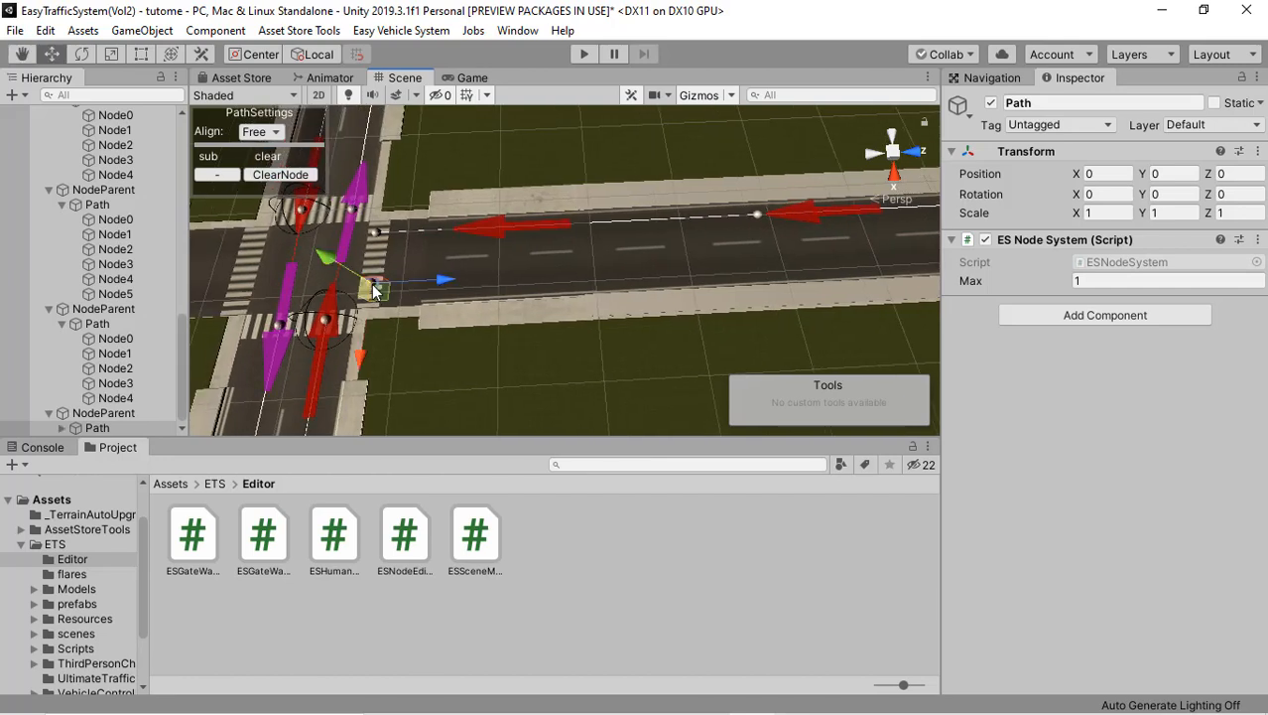
click(268, 132)
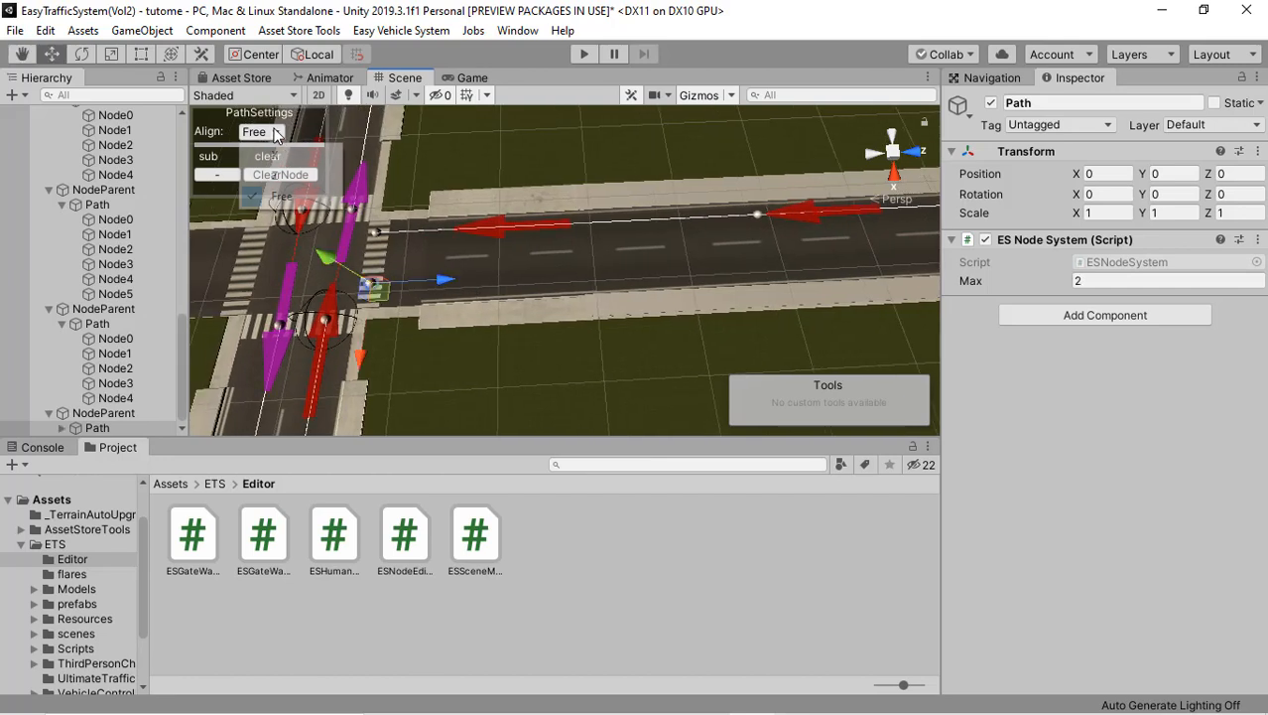
click(289, 159)
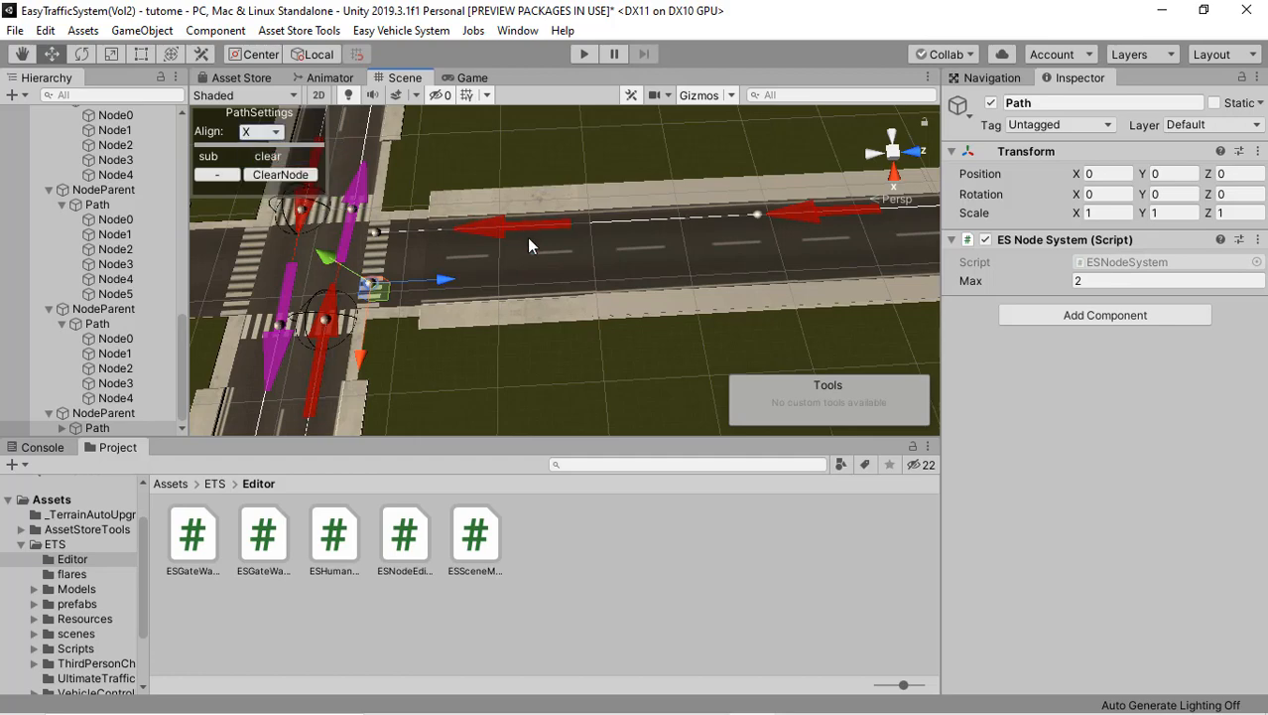
Step: Add four more nodes to the eighth path along its lane out to the side road's outer end
middle_drag(528, 241, 502, 243)
click(735, 271)
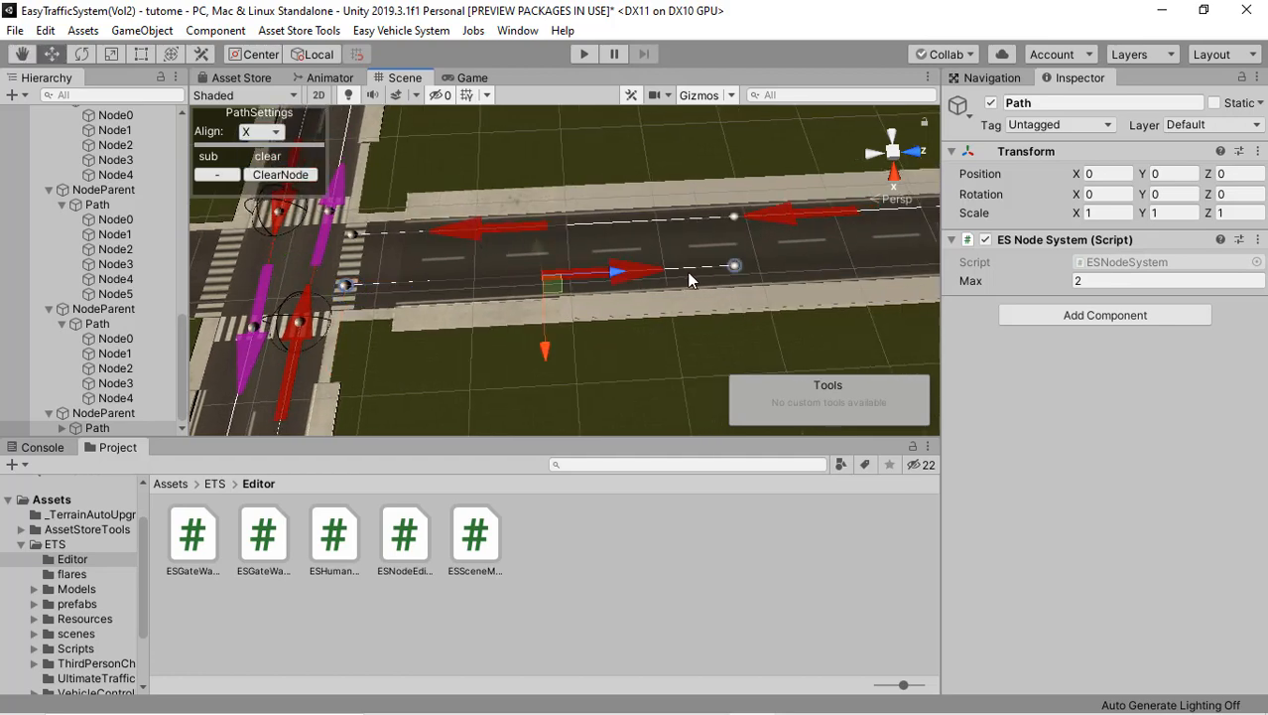
middle_drag(690, 276, 334, 279)
click(744, 254)
middle_drag(739, 258, 425, 275)
middle_drag(693, 241, 402, 261)
click(546, 263)
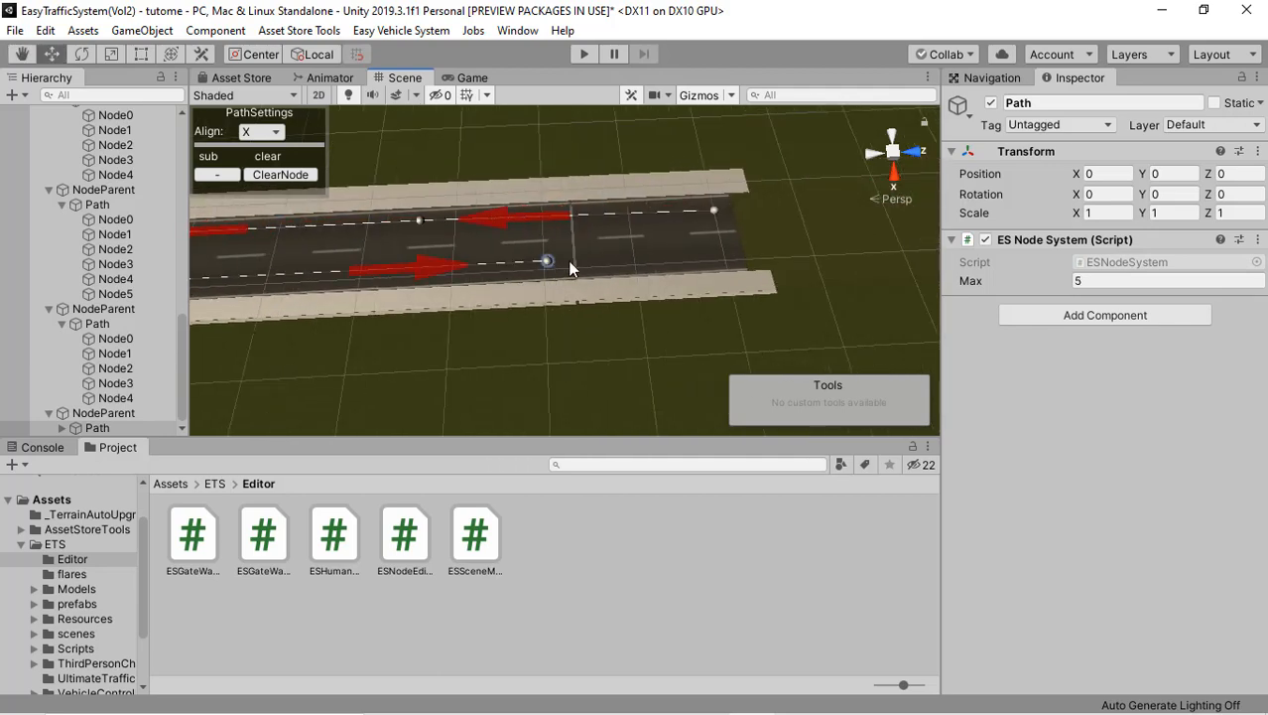
click(721, 254)
Step: Add a Vol2 path parent for a ninth path on the opposite side road of the crossroads
middle_drag(507, 259, 802, 241)
middle_drag(500, 268, 777, 248)
middle_drag(506, 236, 770, 225)
mouse_move(424, 245)
middle_down()
mouse_move(519, 234)
mouse_move(664, 245)
mouse_move(566, 227)
mouse_move(663, 224)
mouse_move(465, 227)
middle_up()
scroll(464, 227, down, 3)
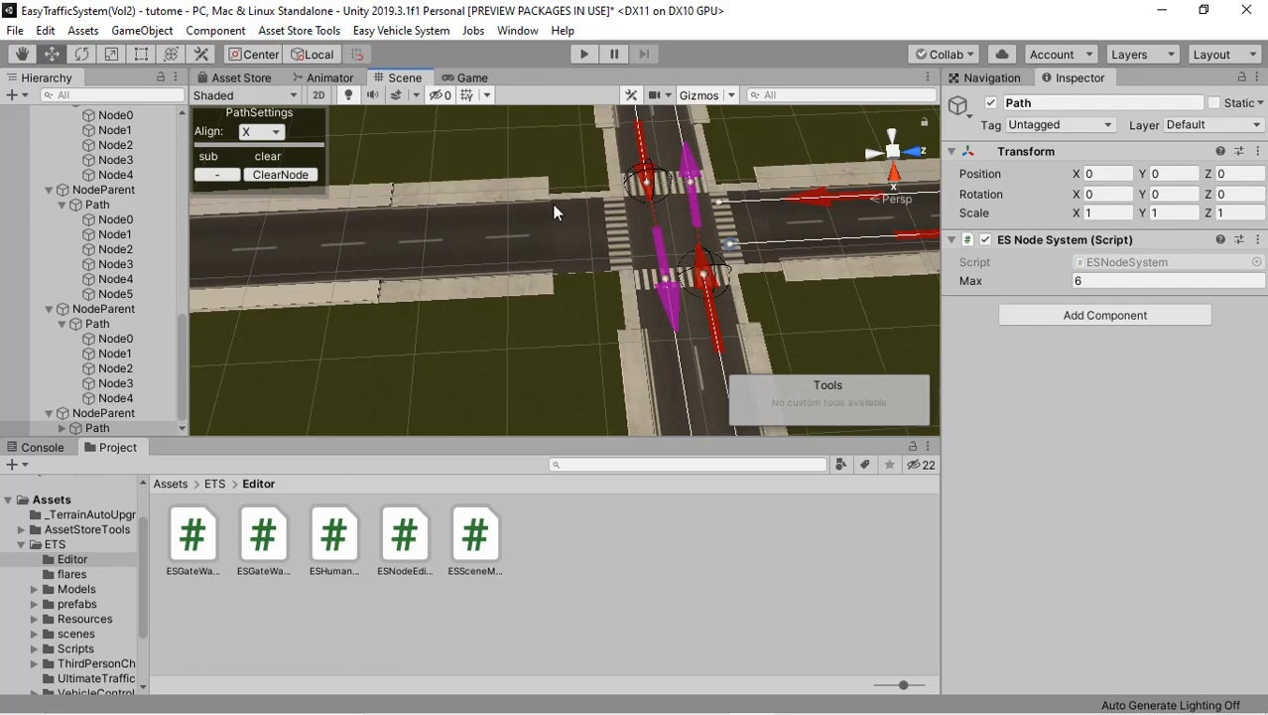
scroll(560, 221, up, 5)
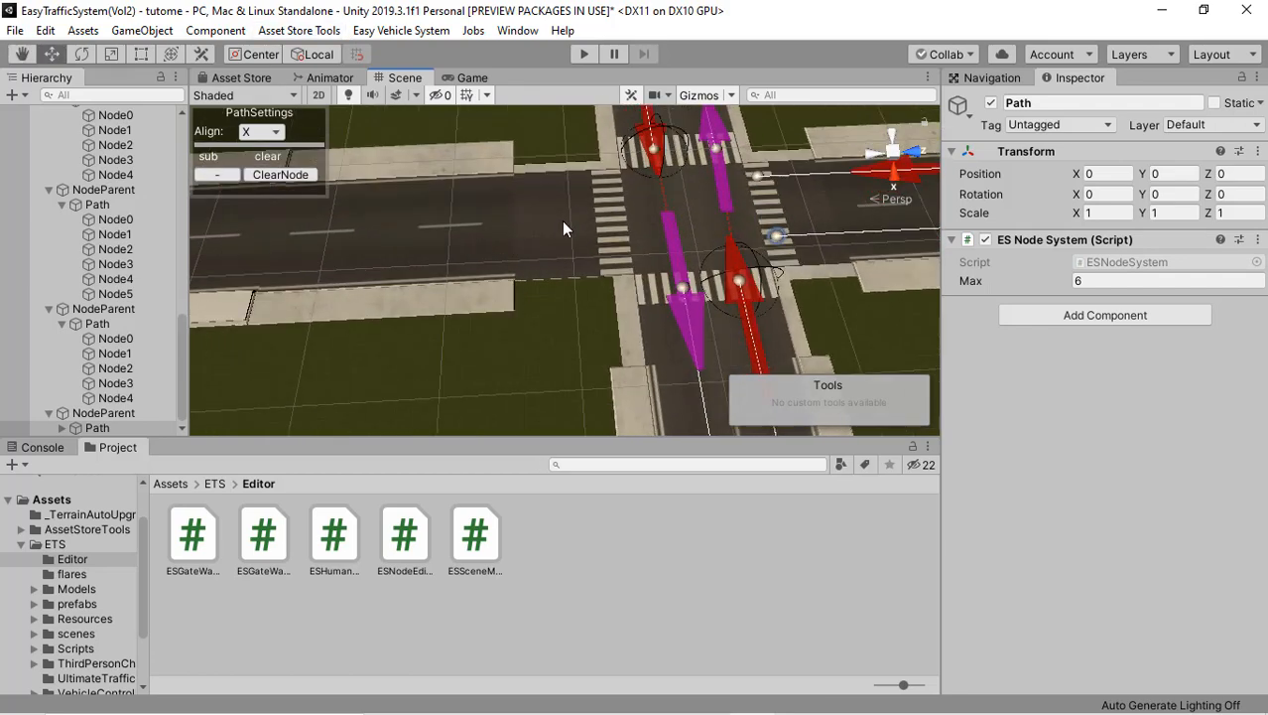
click(157, 33)
mouse_move(340, 239)
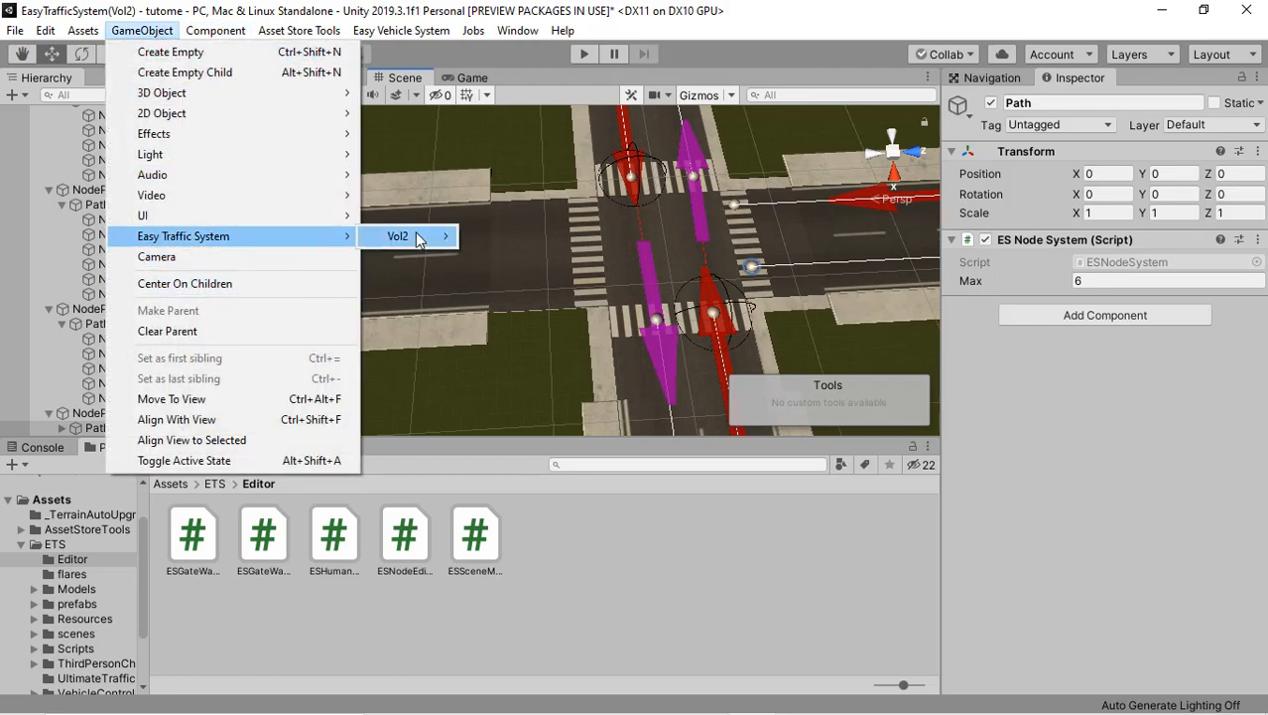
mouse_move(417, 236)
click(504, 236)
Step: Place the ninth path's first node on the opposite side road's zebra crossing and set the alignment to X
right_drag(563, 205, 570, 211)
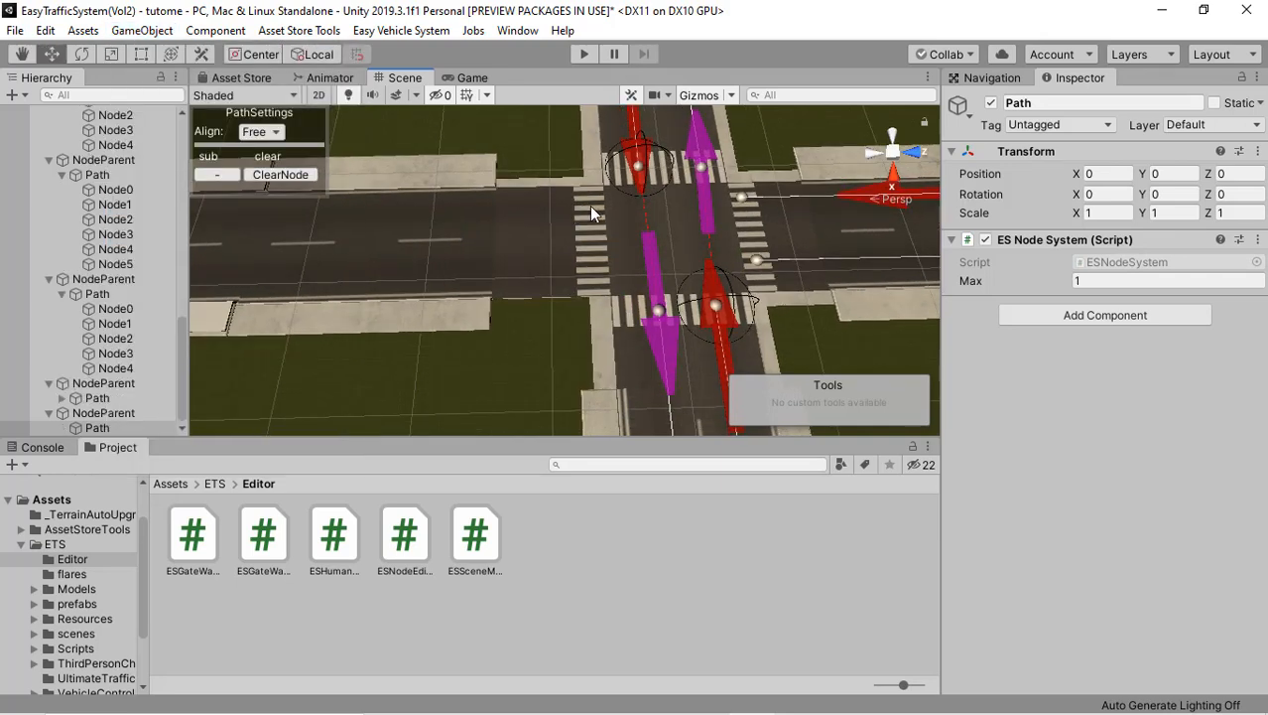
click(590, 205)
middle_drag(408, 204, 641, 205)
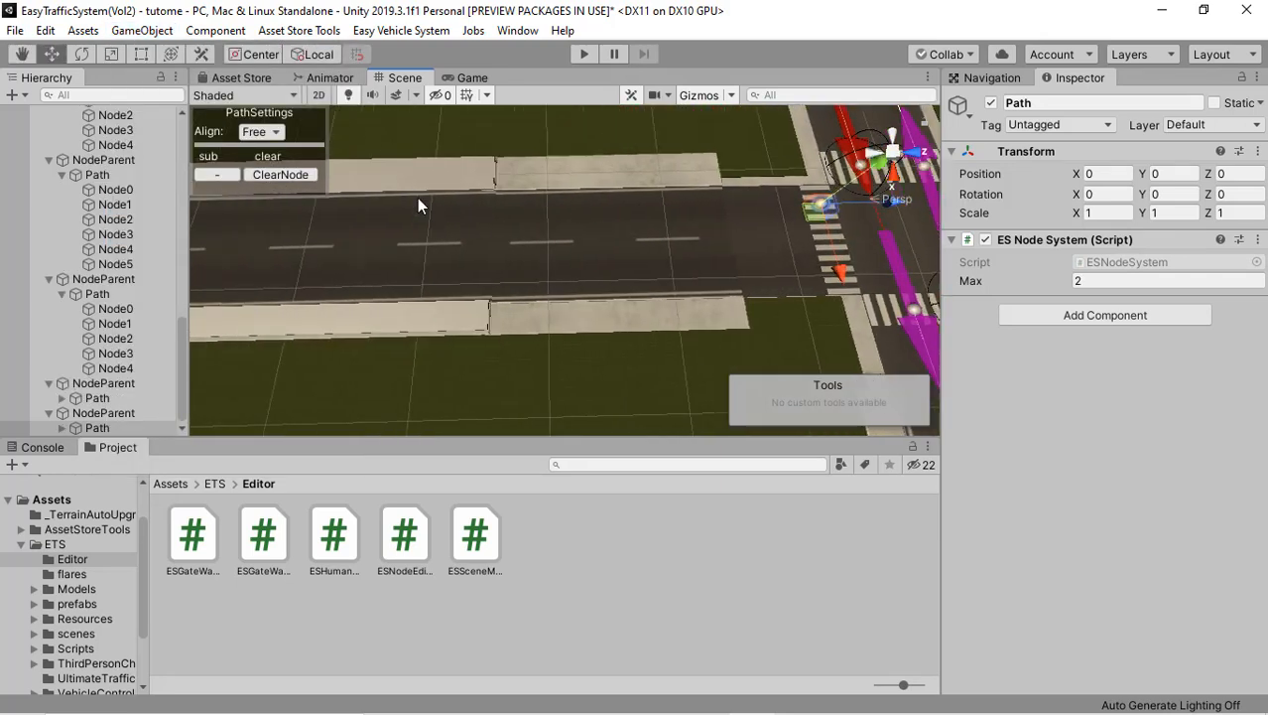
click(254, 132)
click(273, 155)
Step: Add four more nodes to the ninth path along its lane, away from the crossroads to the road's outer end
right_drag(385, 218, 373, 211)
middle_drag(375, 214, 503, 223)
click(415, 227)
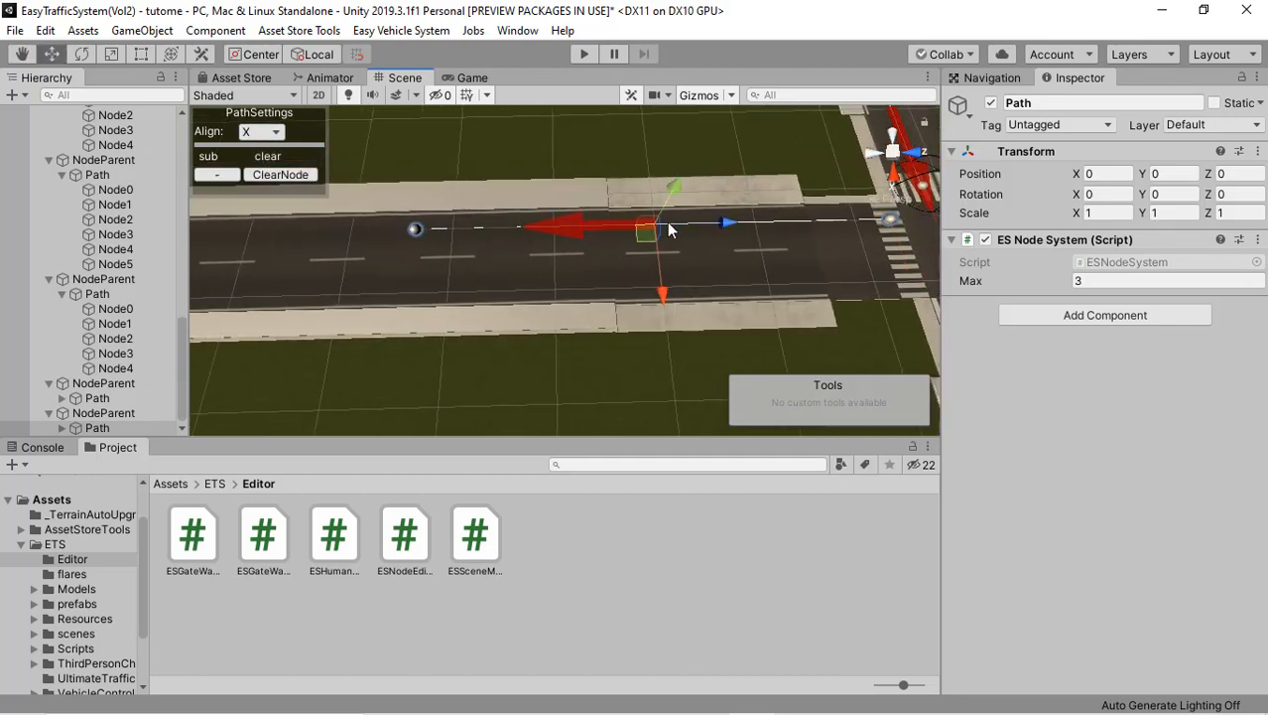
middle_drag(669, 227, 838, 225)
click(374, 229)
middle_drag(374, 229, 518, 231)
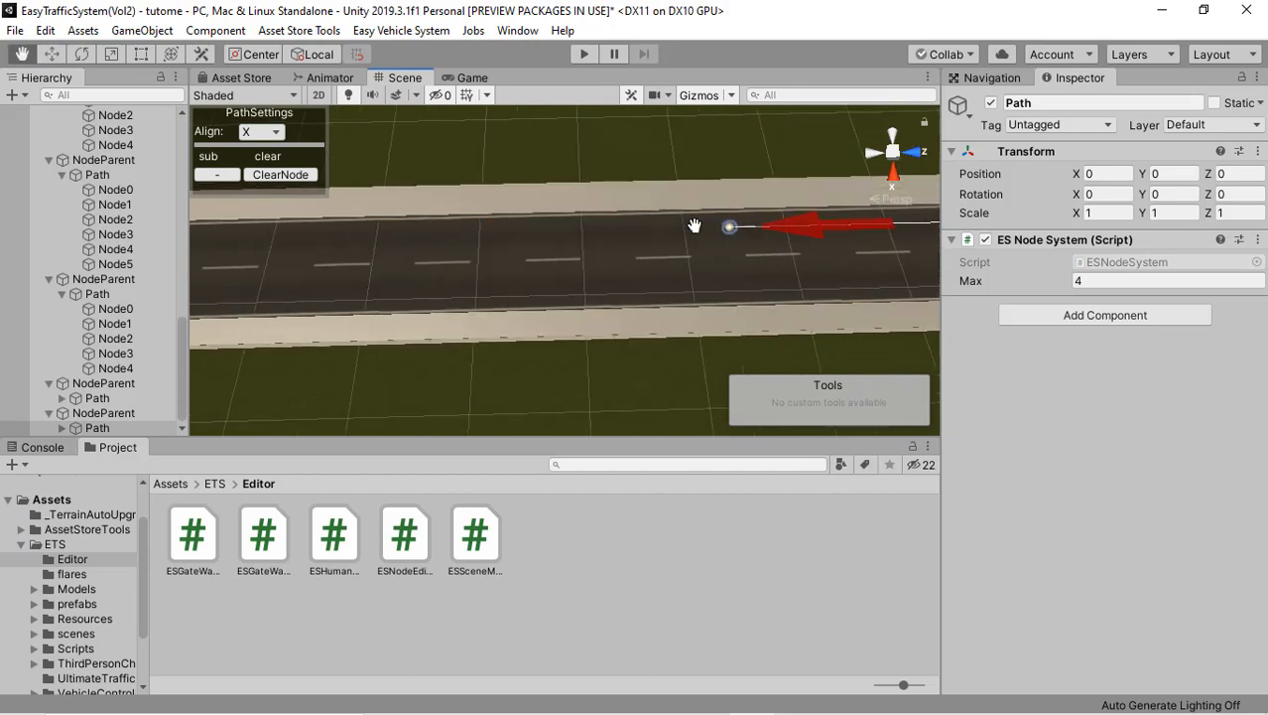
click(320, 238)
middle_drag(323, 238, 518, 219)
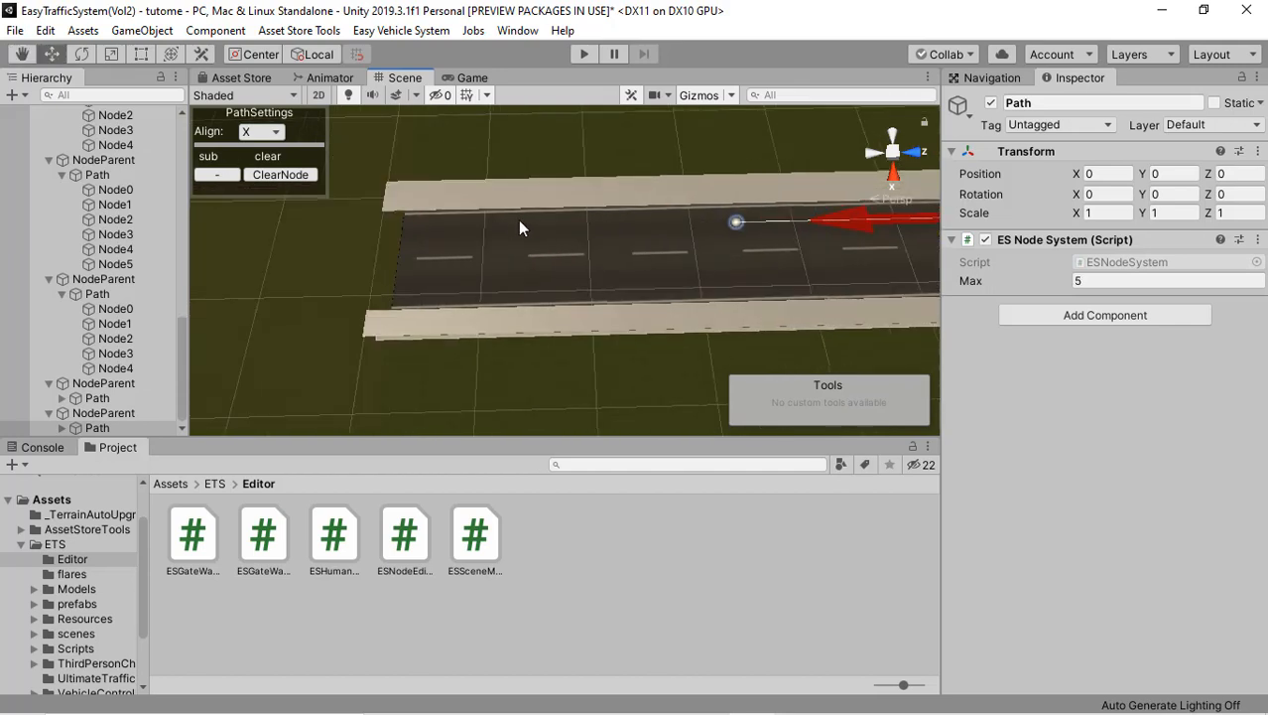
click(434, 227)
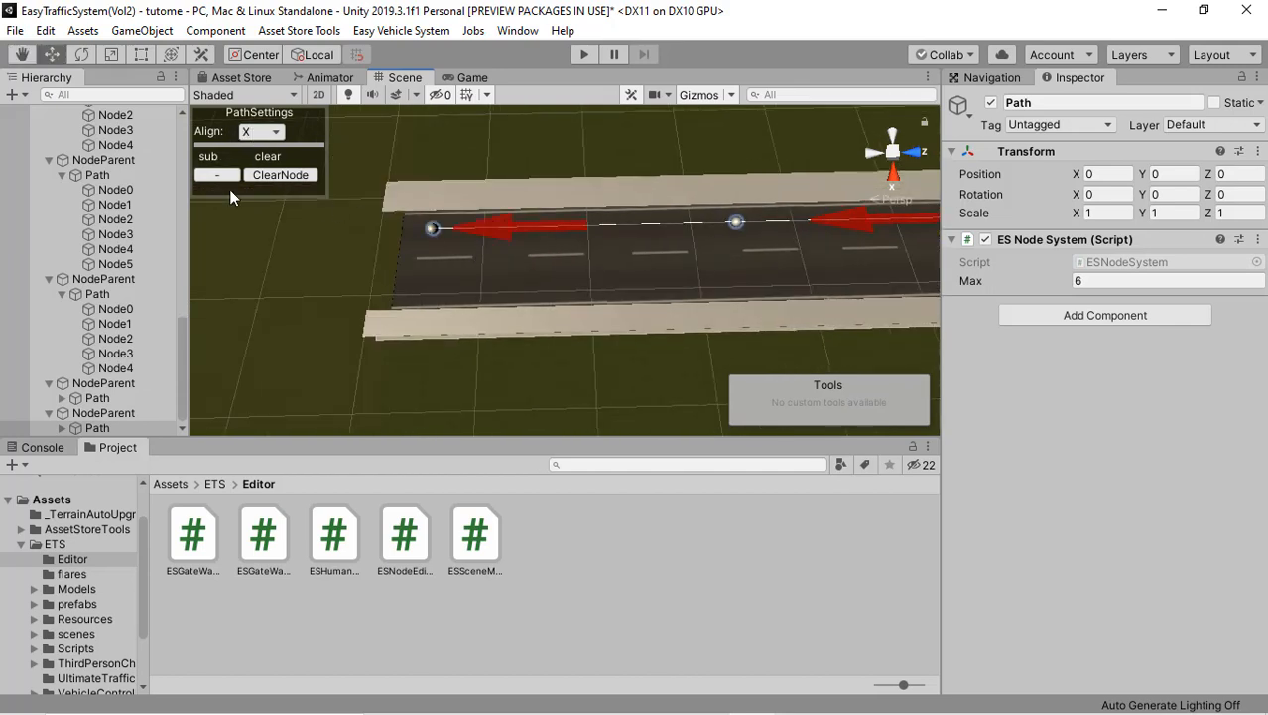
Step: Add a Vol2 path parent for a tenth path on the same side road
click(142, 30)
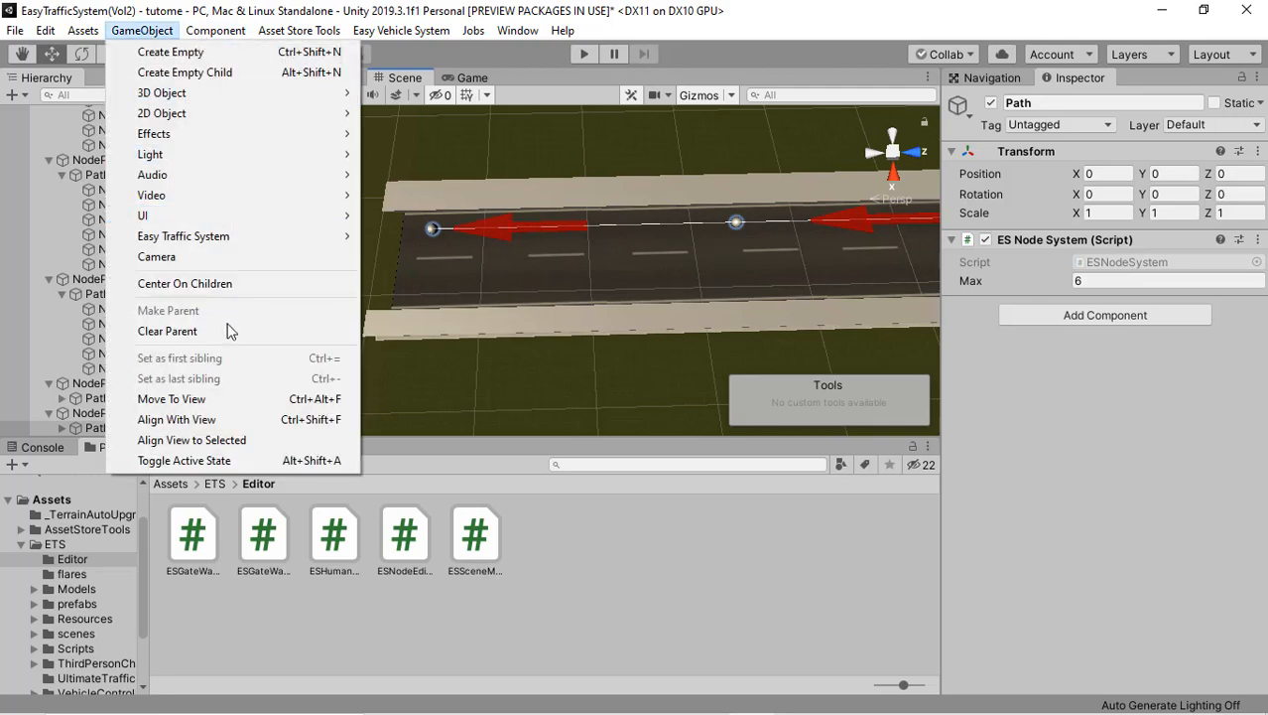
mouse_move(237, 241)
mouse_move(425, 240)
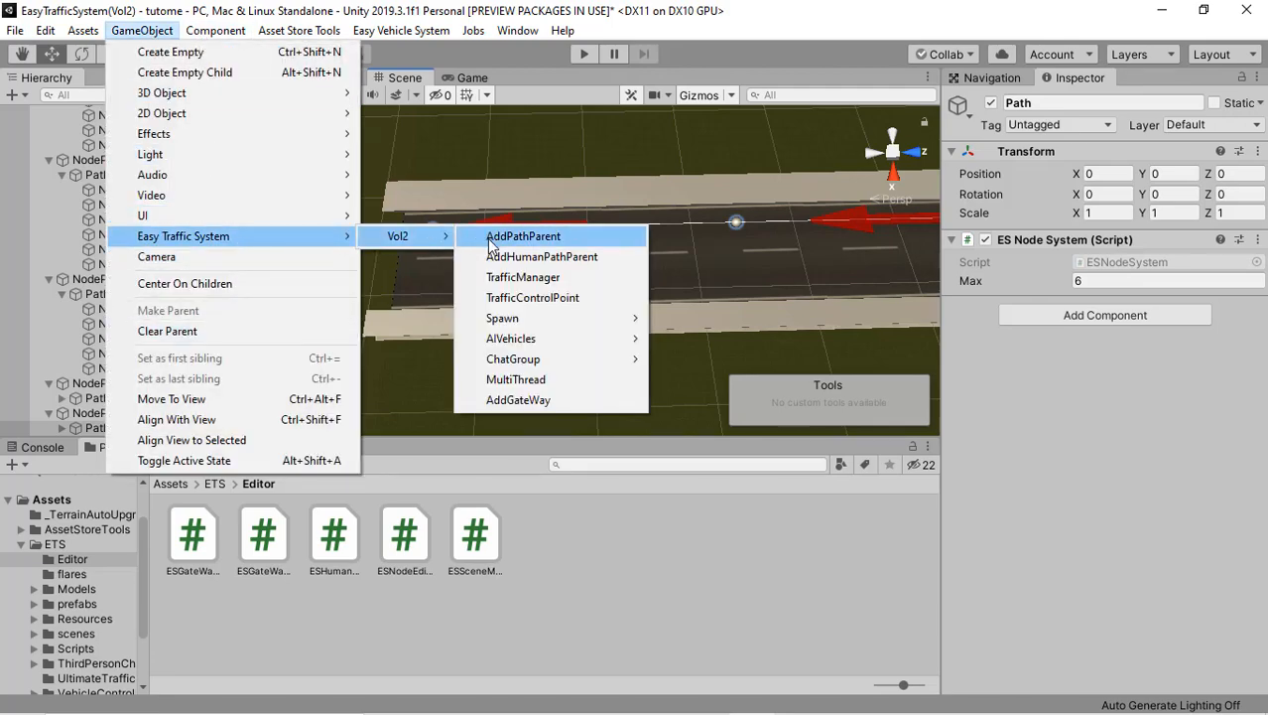
click(491, 242)
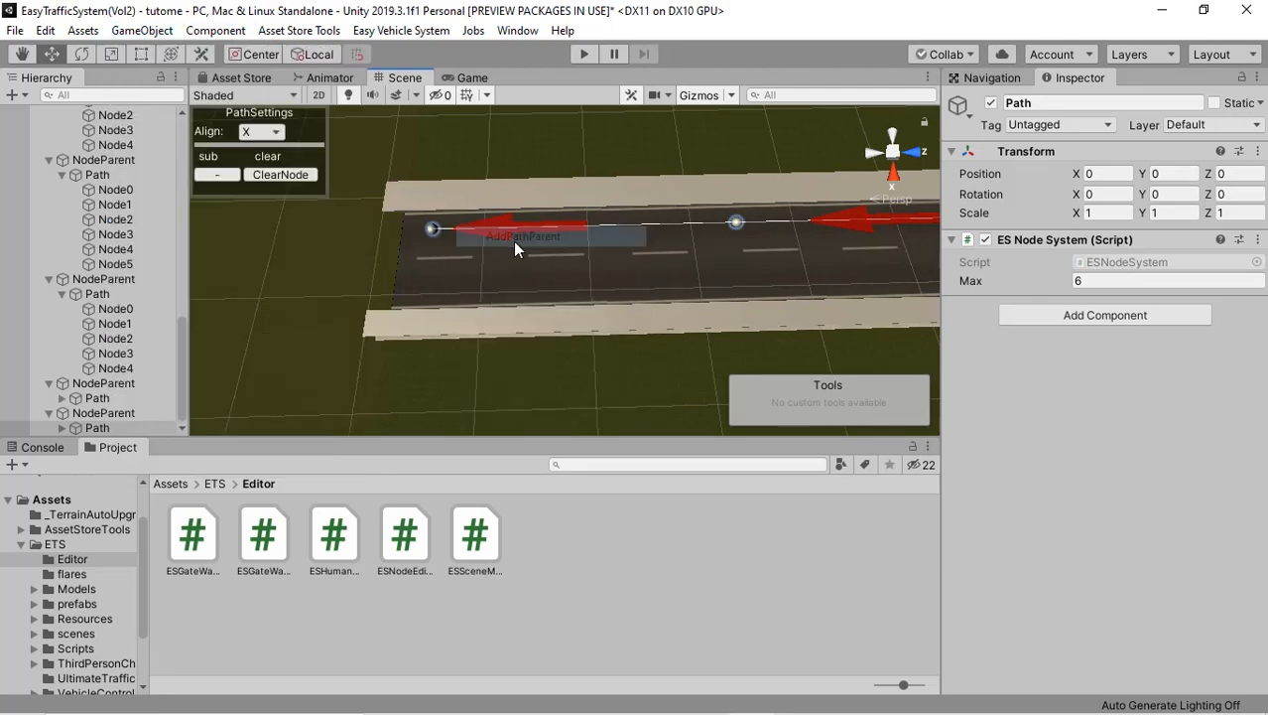
Step: Place the tenth path's first node at the side road's outer end in the free lane and set the alignment to X
click(408, 278)
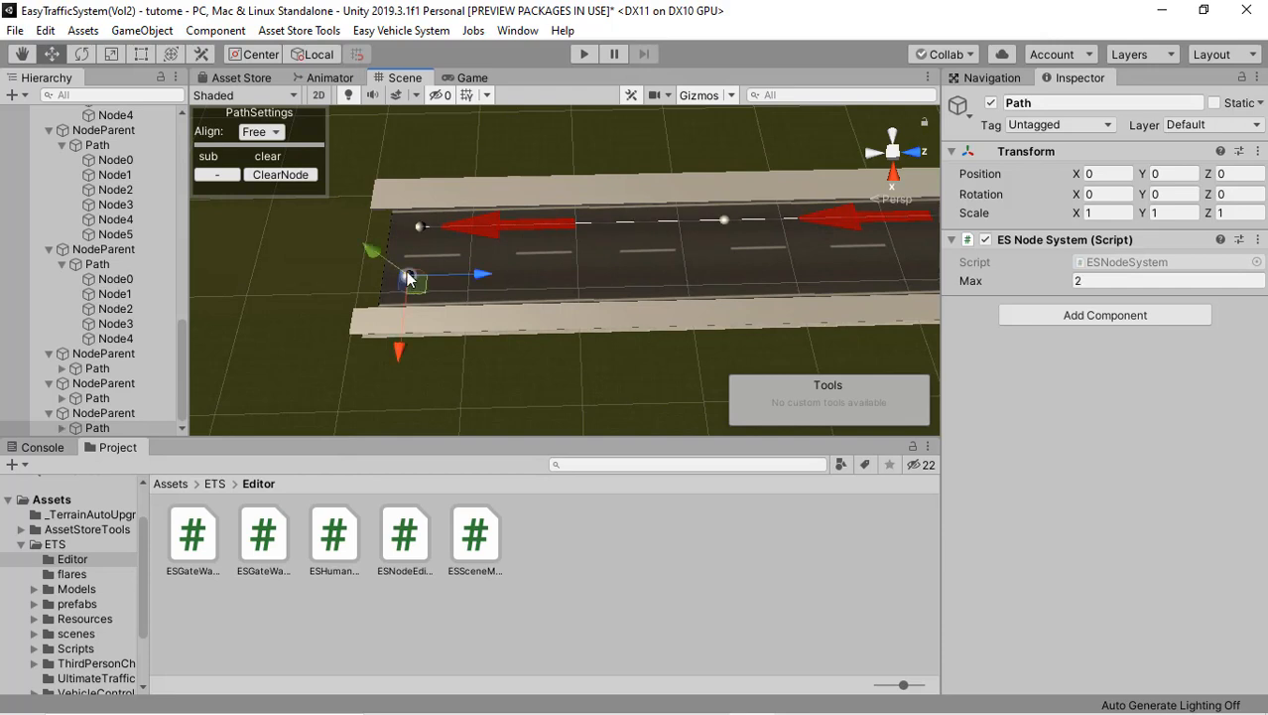
click(261, 132)
click(286, 155)
Step: Add five more nodes to the tenth path along its lane up to the zebra crossing at the crossroads
click(748, 277)
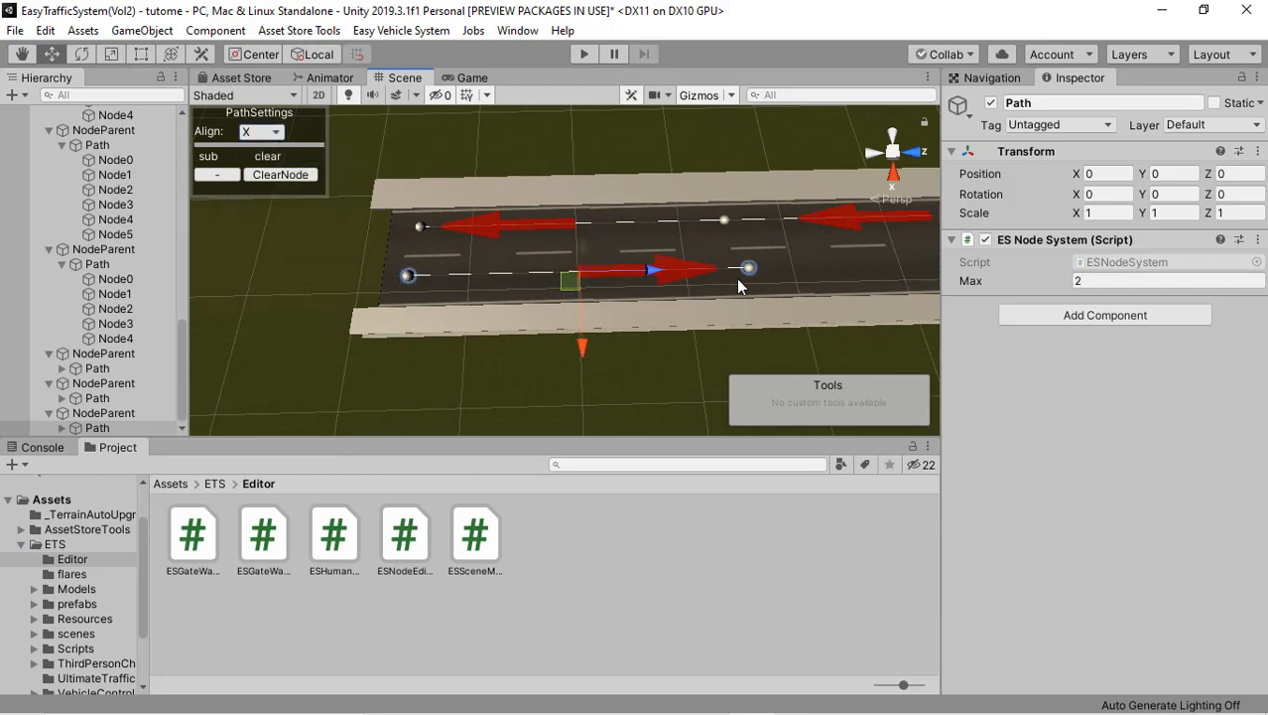
middle_drag(568, 290, 341, 290)
click(780, 269)
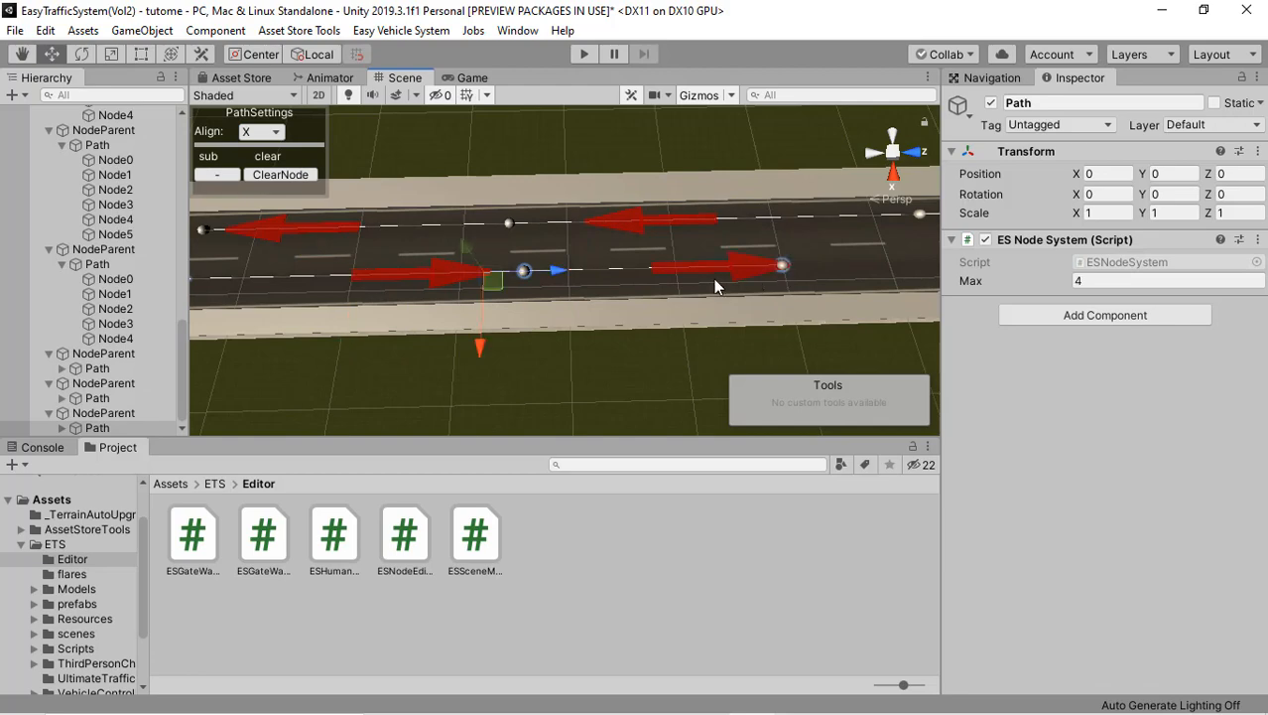
middle_drag(780, 269, 509, 319)
click(688, 308)
click(607, 326)
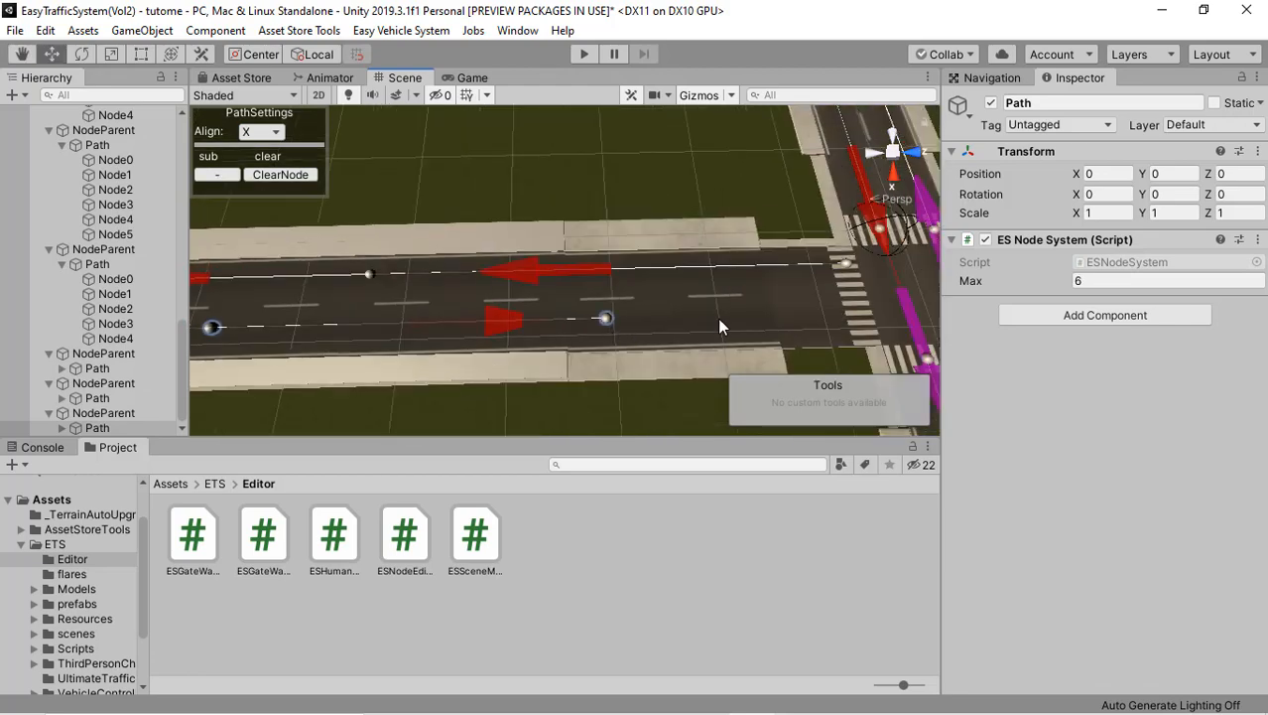
click(858, 319)
Step: Examine the lane paths along the main road and the side roads at its next crossroads
alt+drag(574, 288, 791, 200)
middle_drag(633, 254, 436, 142)
right_drag(582, 163, 681, 202)
middle_drag(540, 227, 873, 186)
scroll(476, 265, down, 5)
middle_drag(475, 263, 841, 223)
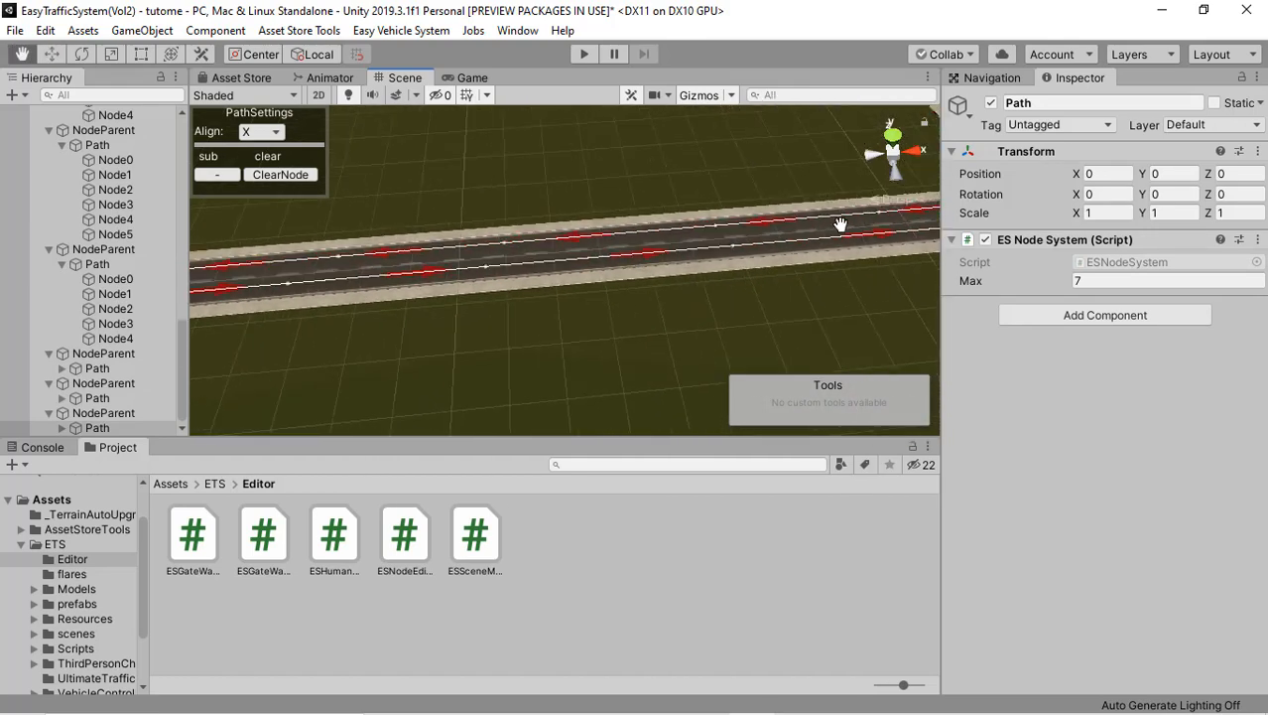
scroll(569, 276, down, 2)
scroll(567, 275, down, 2)
middle_drag(298, 284, 682, 243)
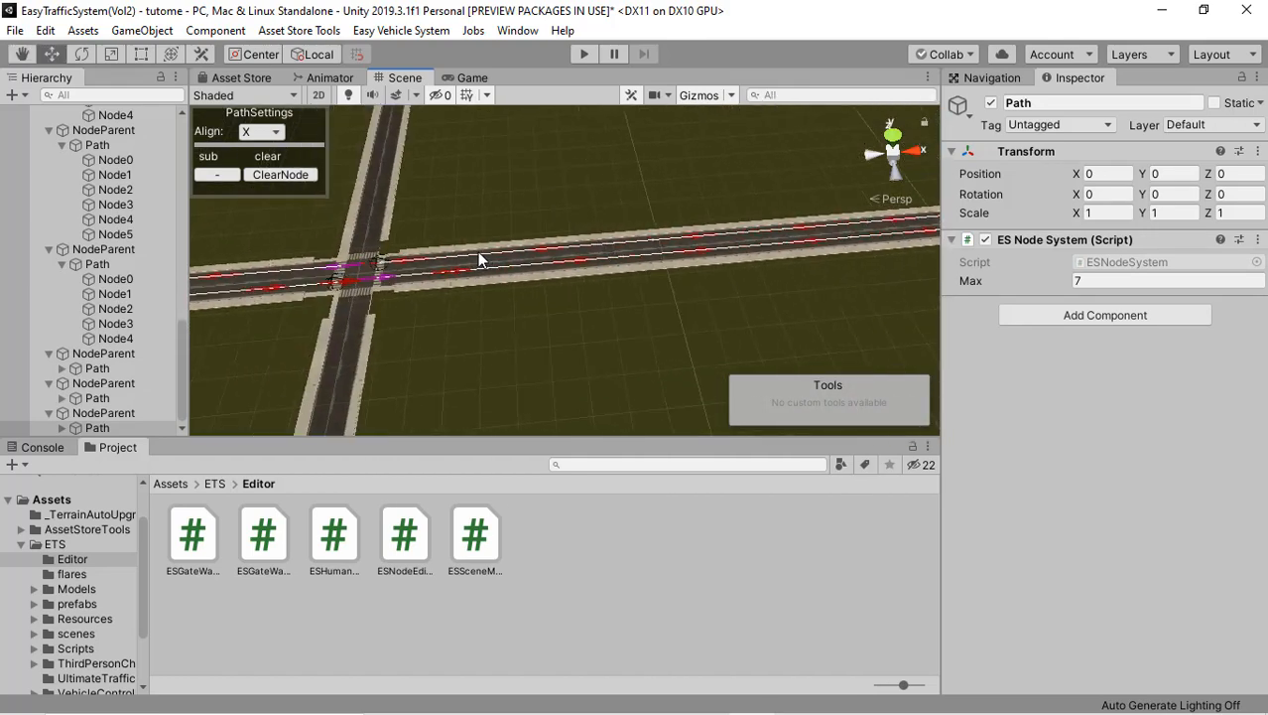
right_drag(420, 256, 376, 239)
right_drag(529, 228, 660, 230)
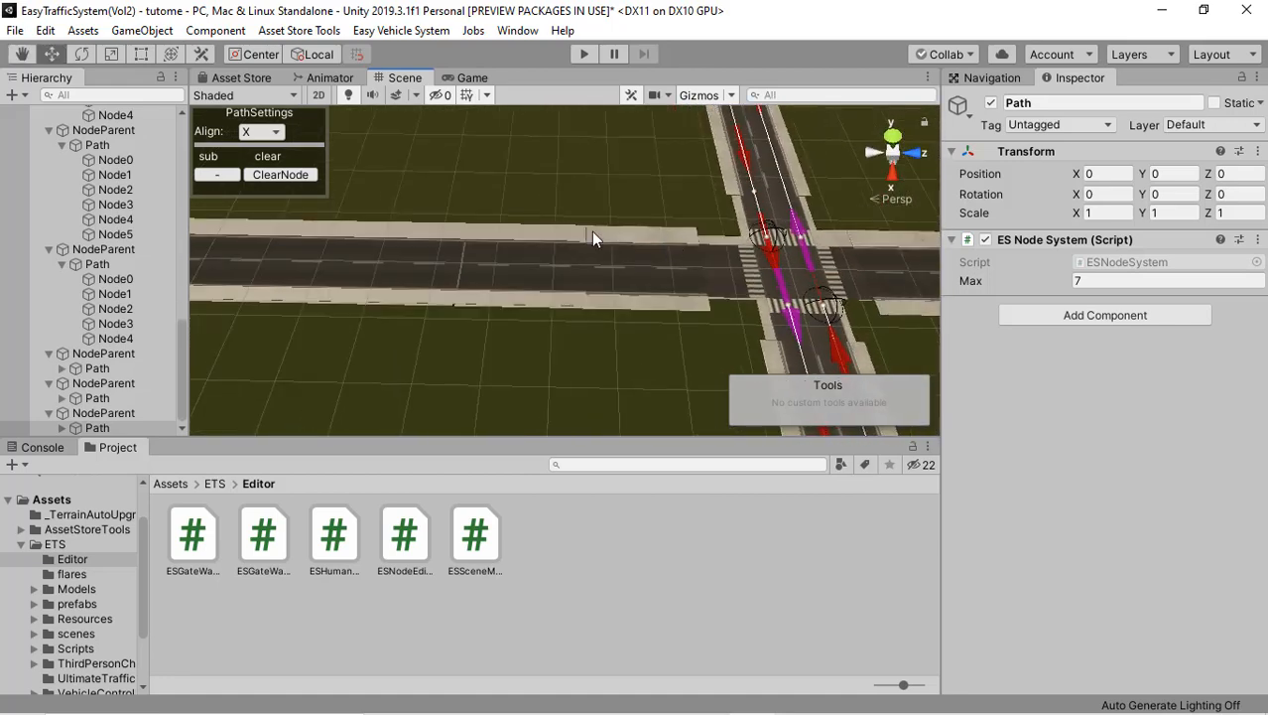
middle_drag(589, 231, 536, 230)
scroll(570, 238, up, 3)
middle_drag(669, 238, 638, 237)
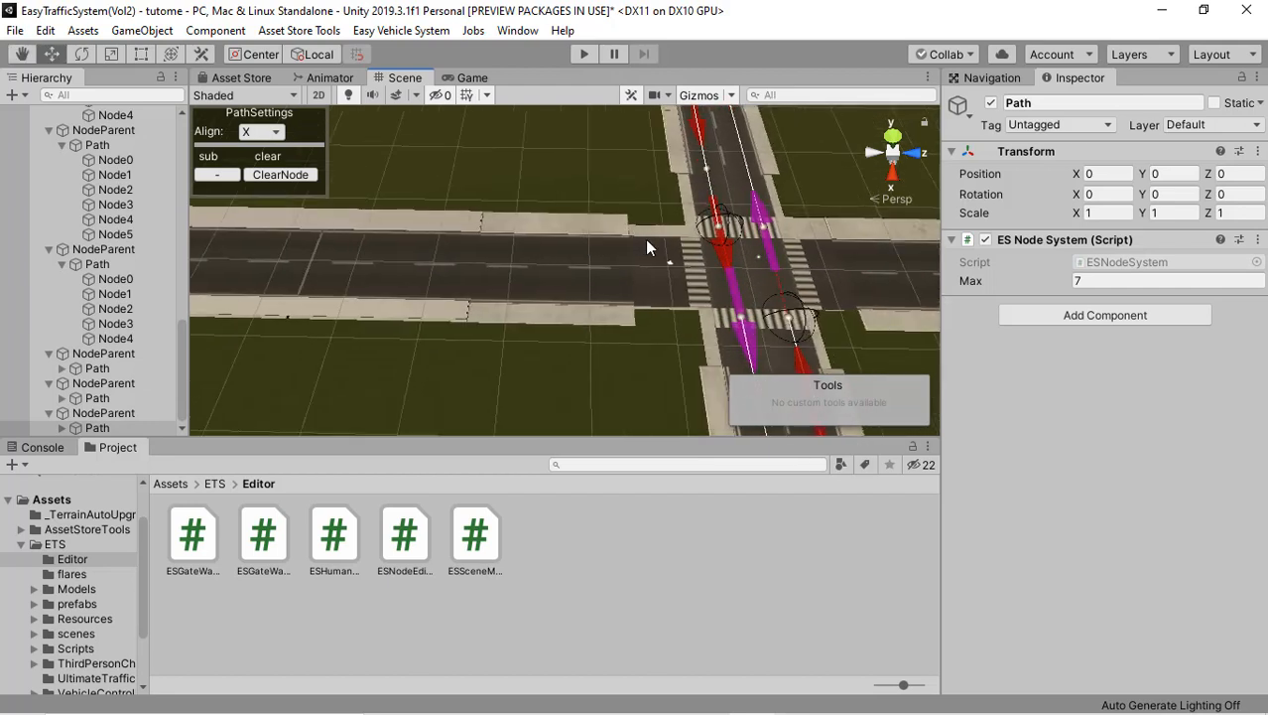
right_drag(699, 174, 725, 249)
scroll(722, 250, down, 5)
middle_drag(701, 256, 296, 318)
middle_drag(670, 243, 149, 375)
middle_drag(351, 273, 218, 256)
scroll(567, 271, up, 6)
middle_drag(607, 323, 859, 78)
middle_drag(714, 255, 1017, 260)
middle_drag(561, 286, 899, 266)
middle_drag(505, 318, 854, 298)
scroll(520, 279, down, 7)
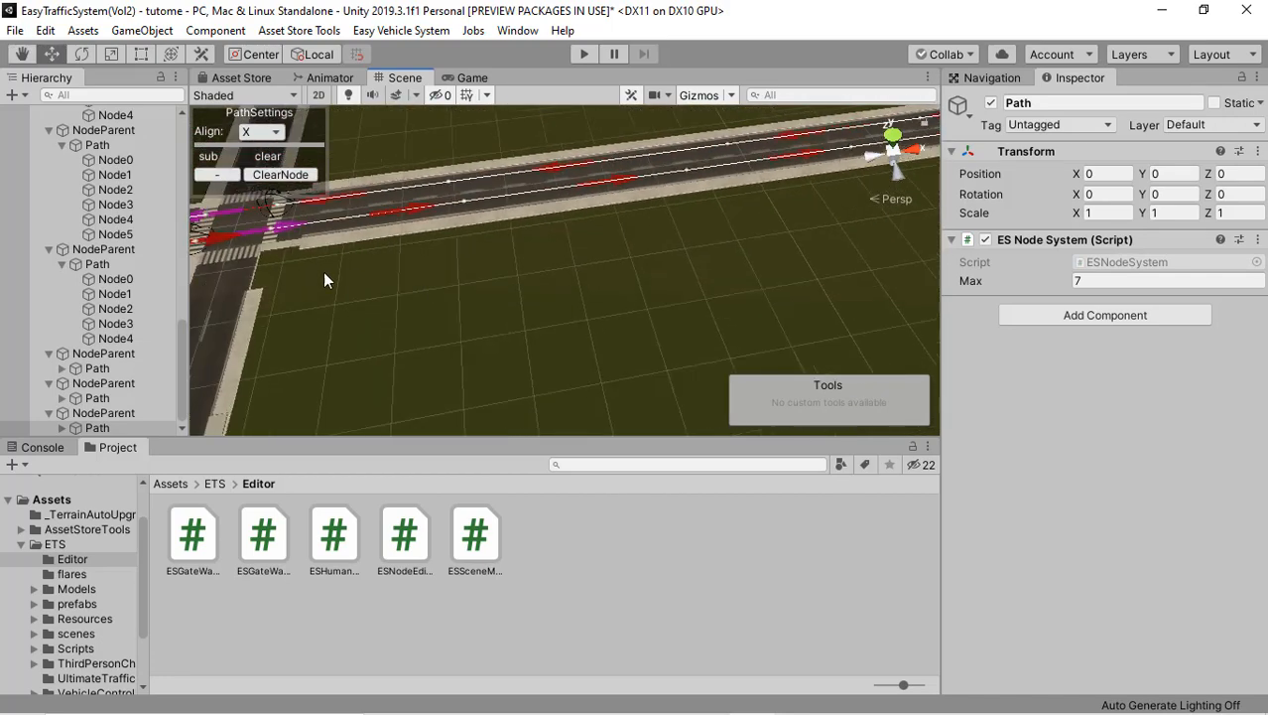
middle_drag(281, 278, 359, 272)
right_drag(294, 265, 418, 241)
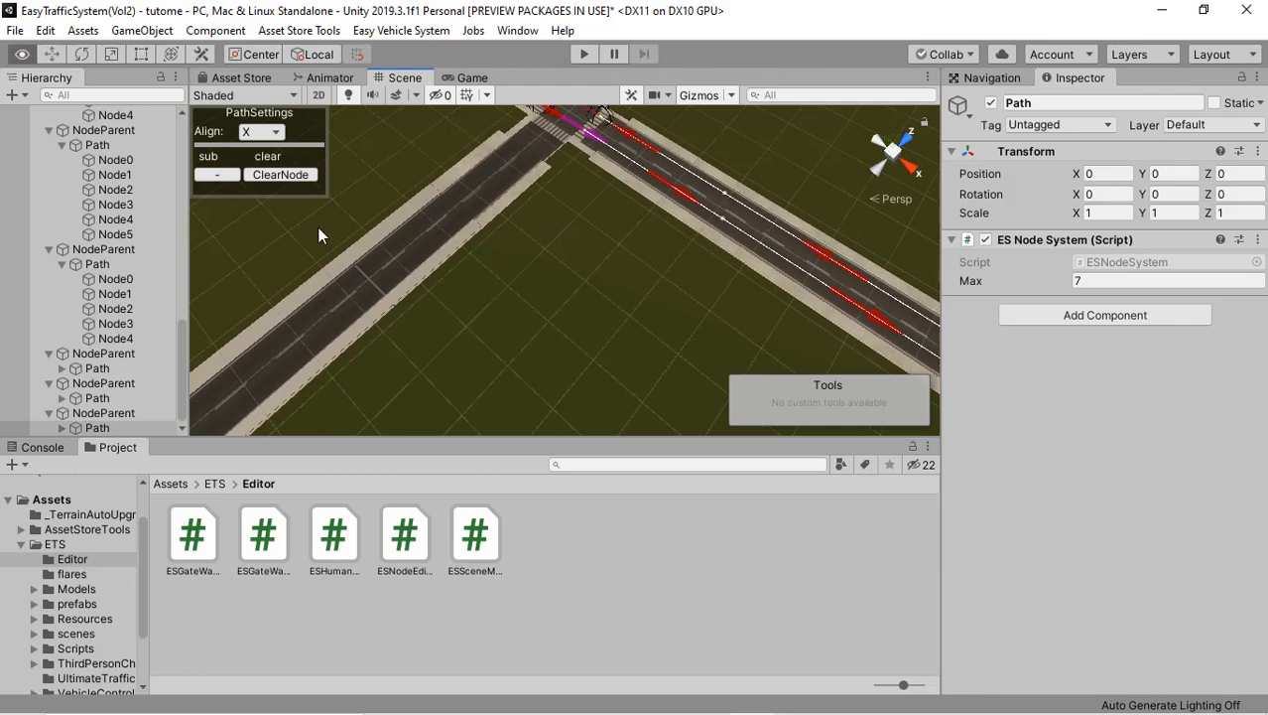
right_drag(317, 228, 607, 214)
right_drag(526, 229, 619, 220)
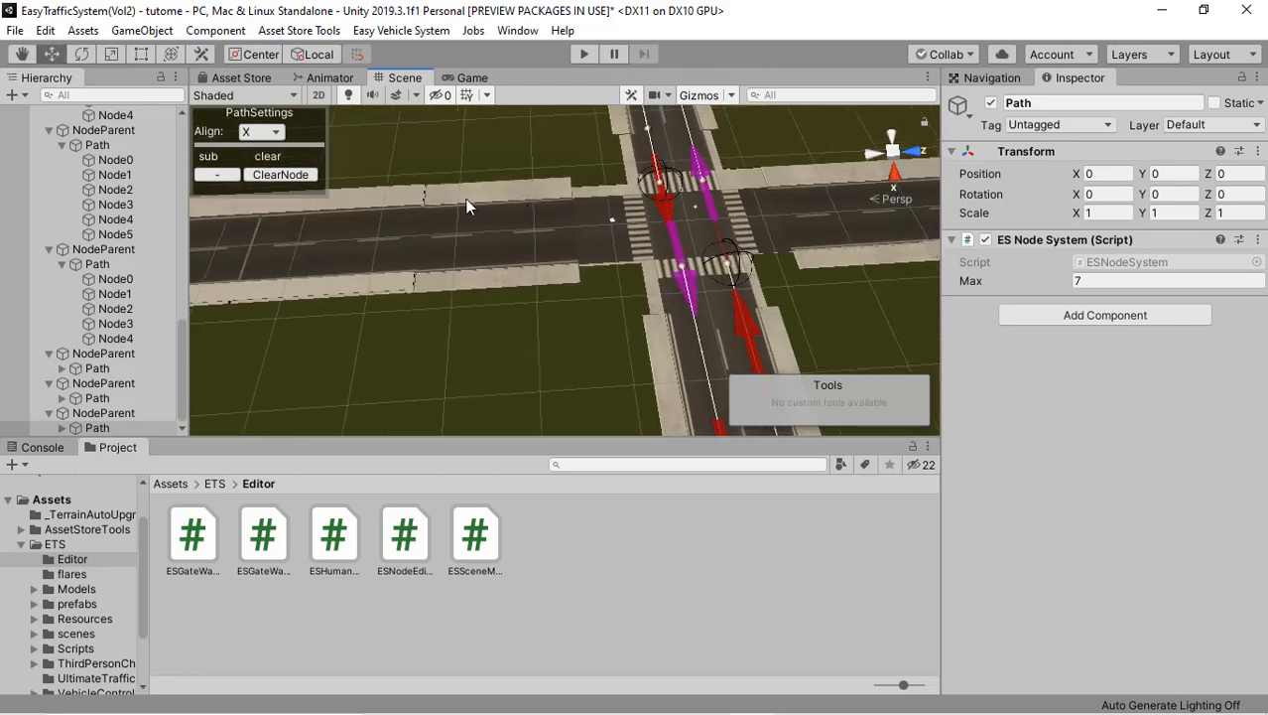
Step: Add a Vol2 path parent for an eleventh path on the next crossroads' side road
click(145, 32)
mouse_move(334, 236)
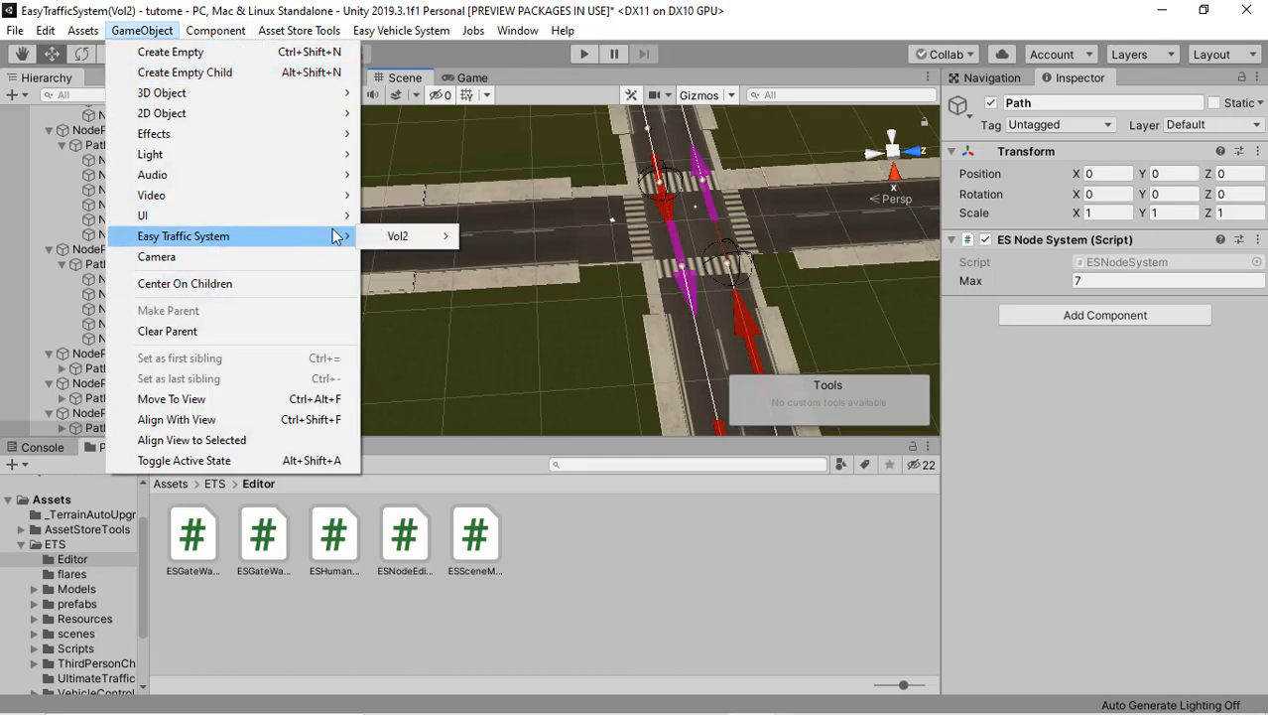
mouse_move(416, 239)
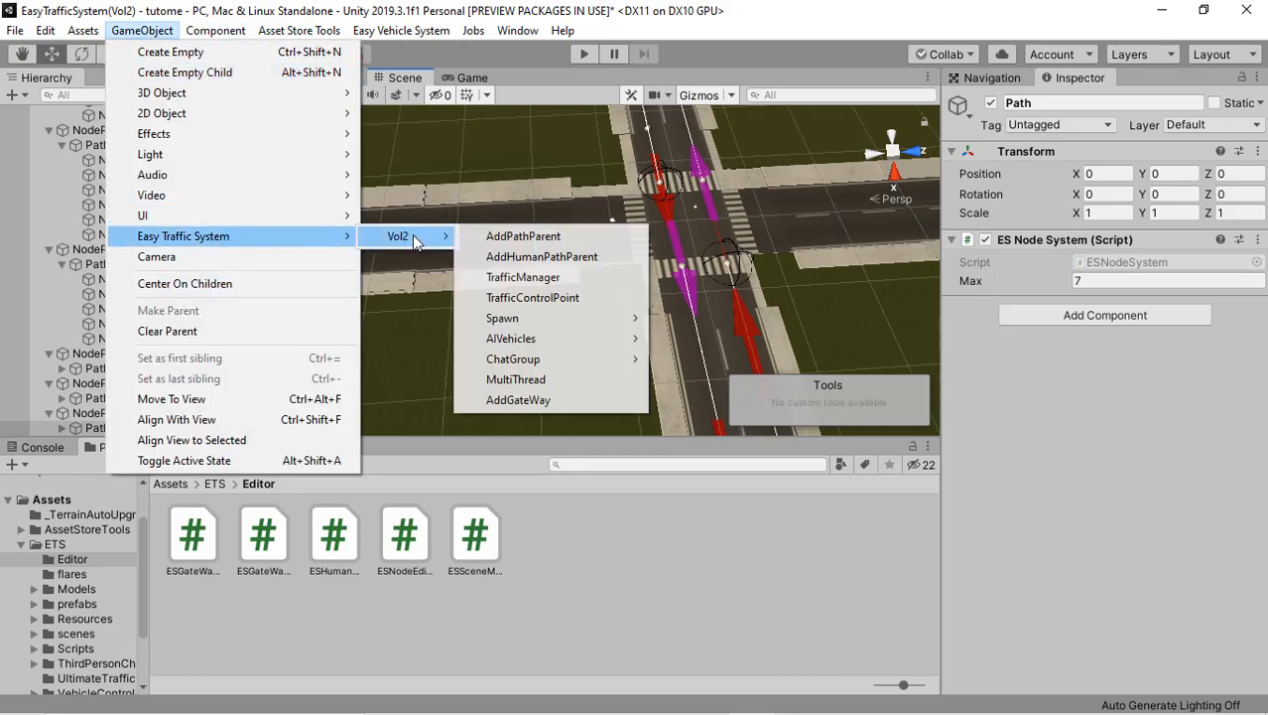
click(512, 237)
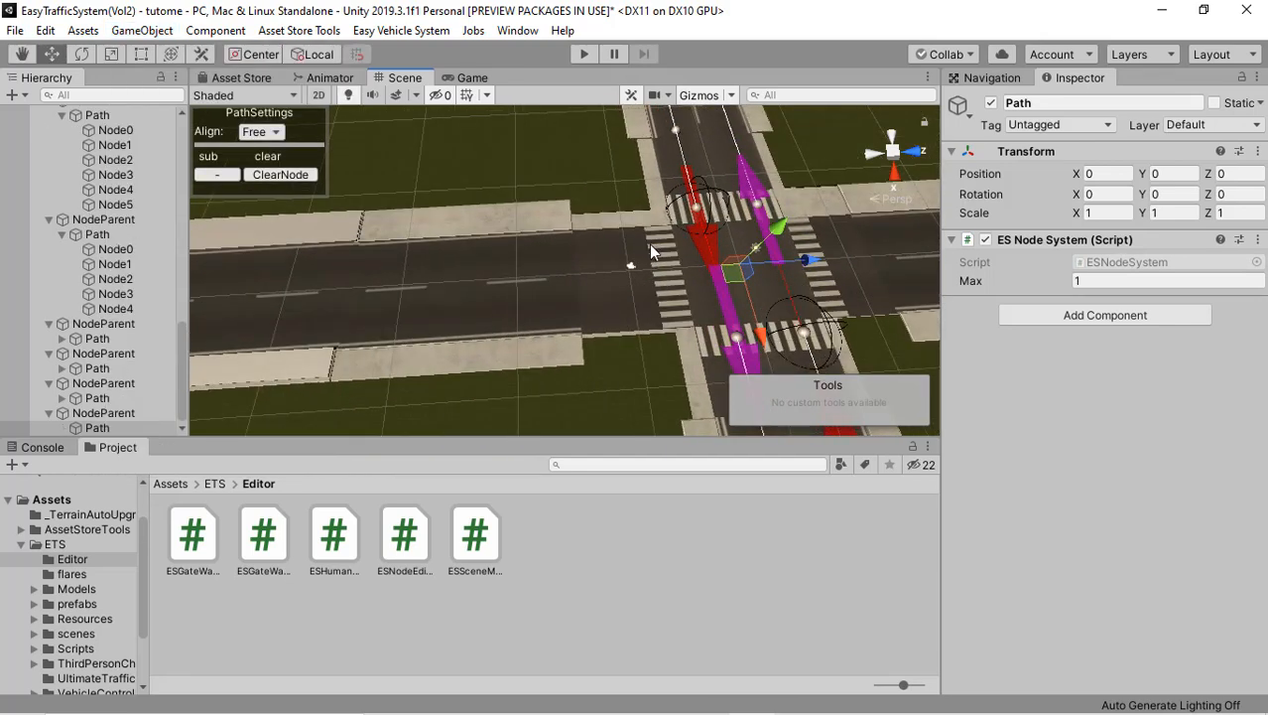
Step: Place the eleventh path's first node at the side road's zebra crossing and set the alignment to X
click(649, 244)
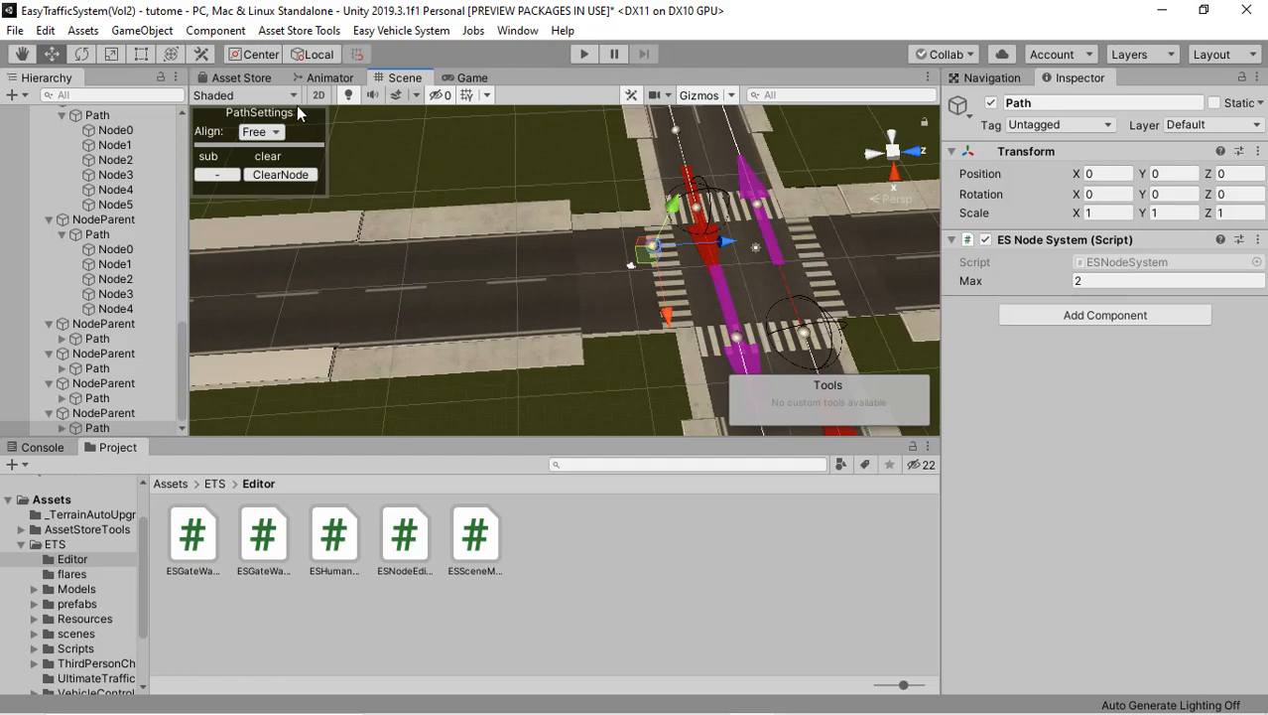
click(265, 135)
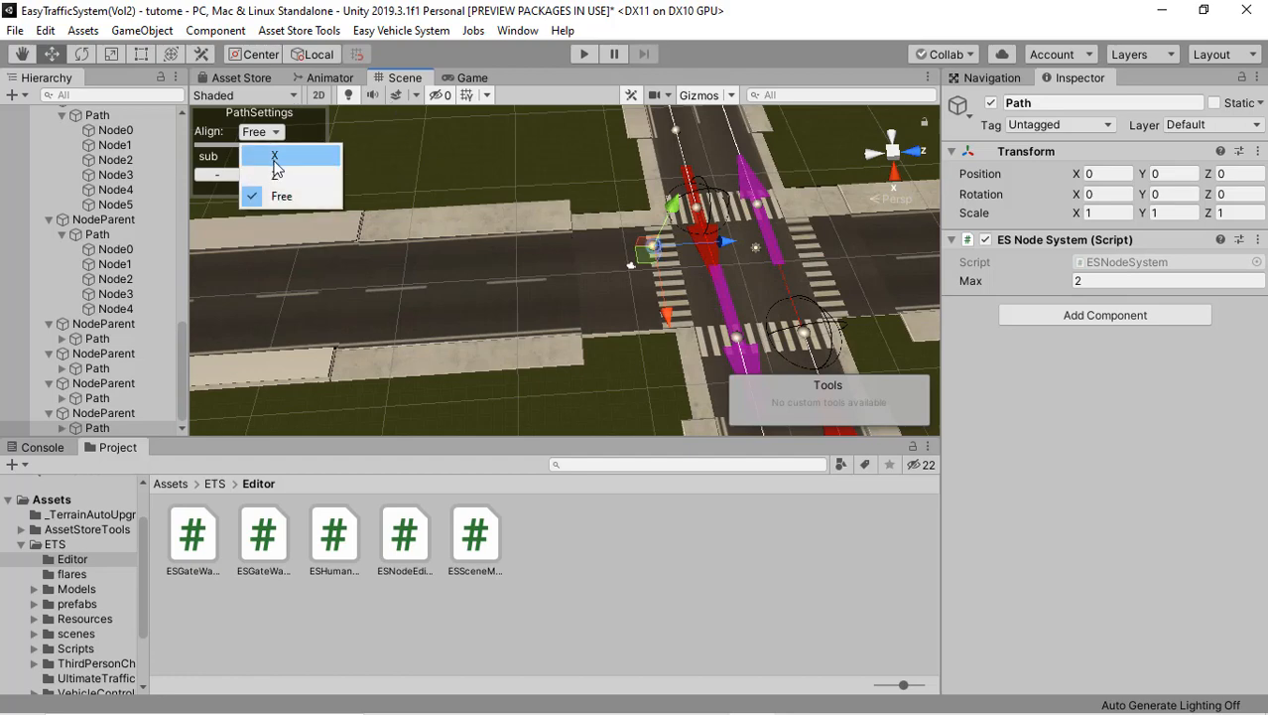
click(277, 161)
Step: Add four more nodes to the eleventh path along its lane to the far end of the side road
click(439, 260)
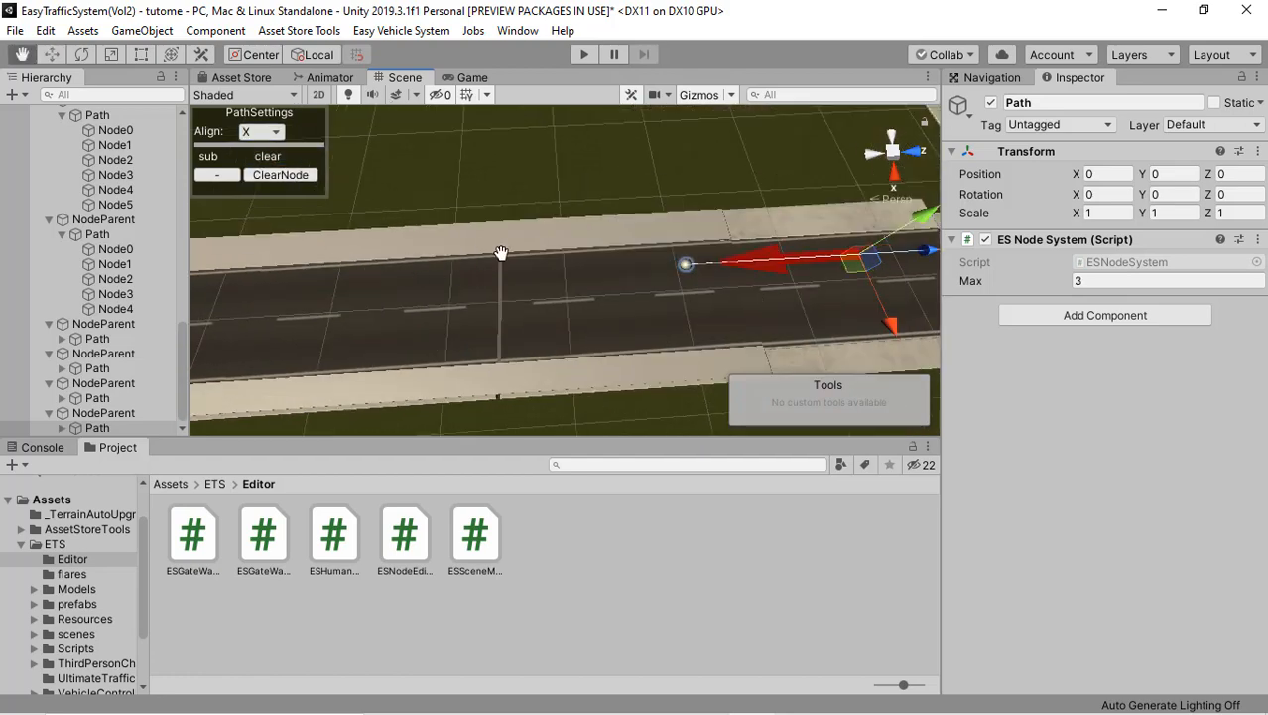
click(395, 284)
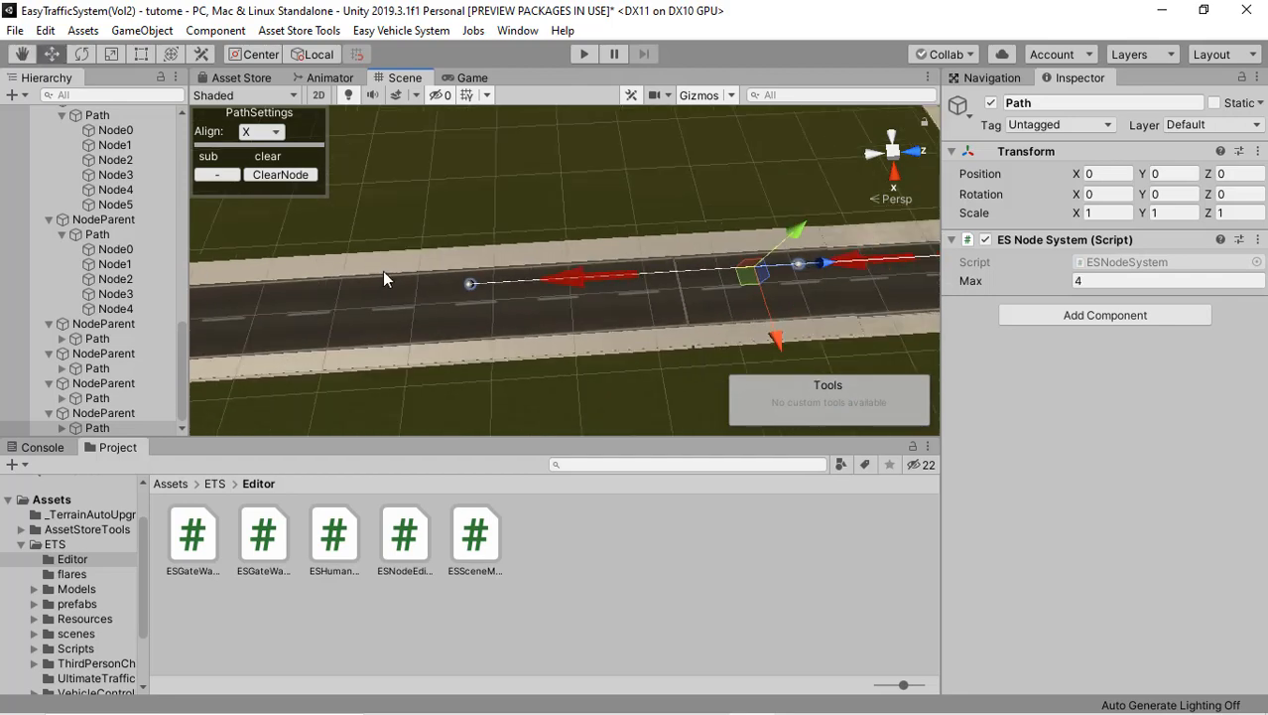
middle_drag(382, 271, 596, 250)
click(337, 288)
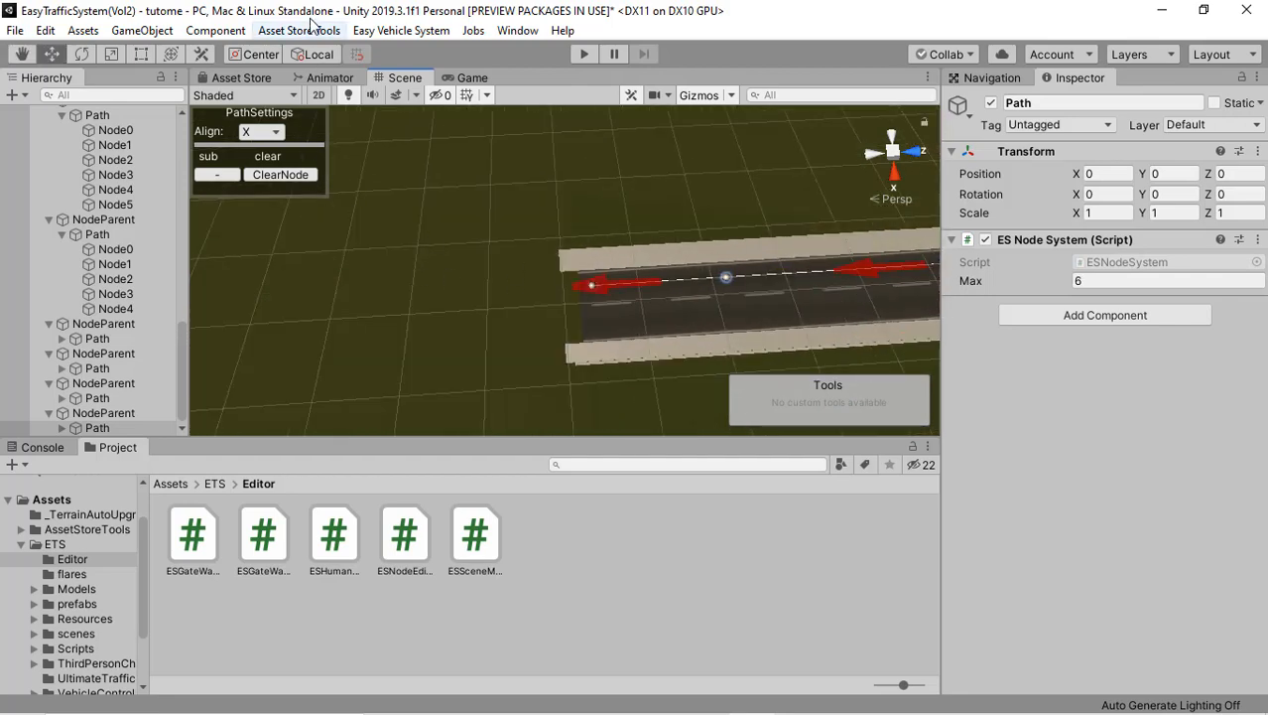
Step: Add a Vol2 path parent for a twelfth path on the same side road
click(144, 40)
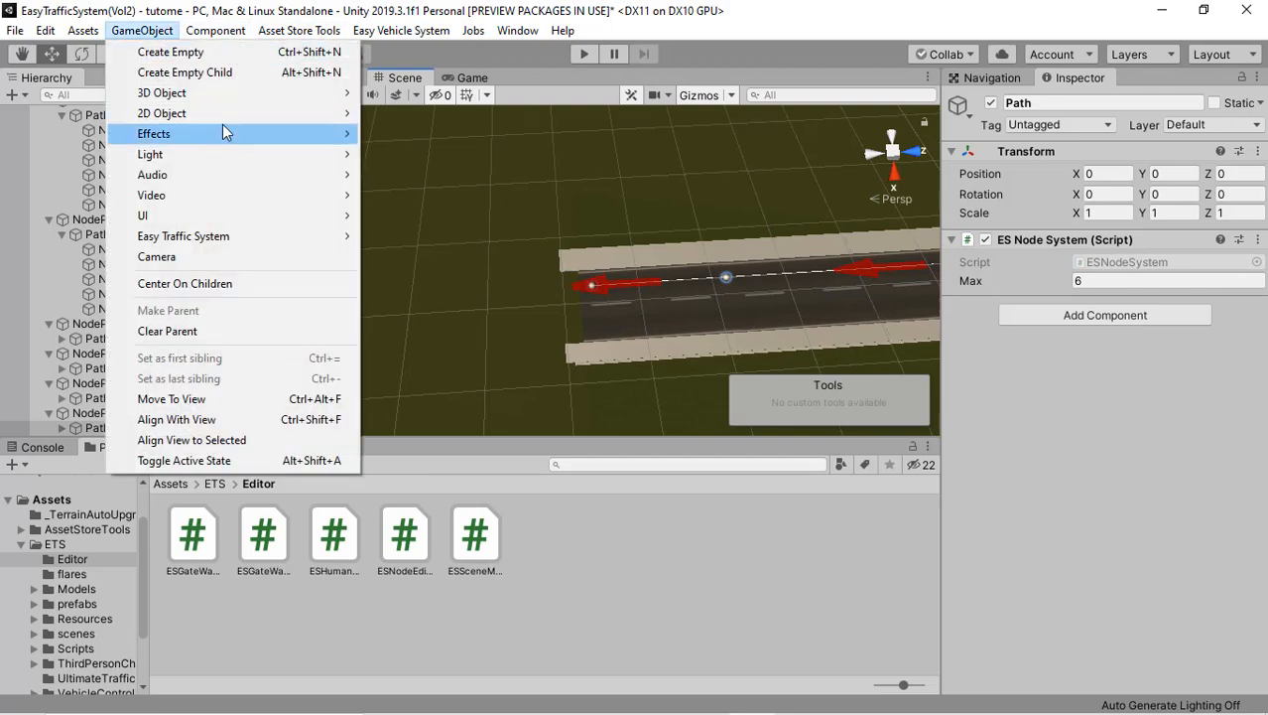
mouse_move(282, 238)
mouse_move(406, 243)
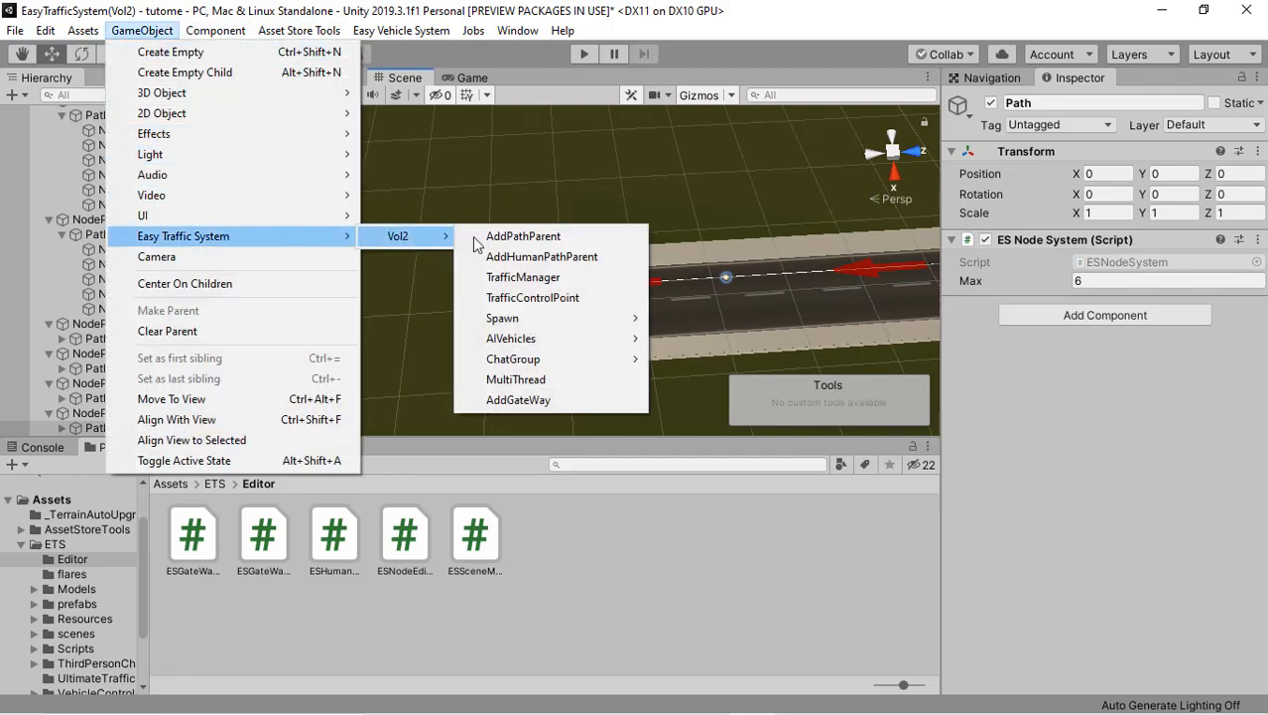
click(527, 237)
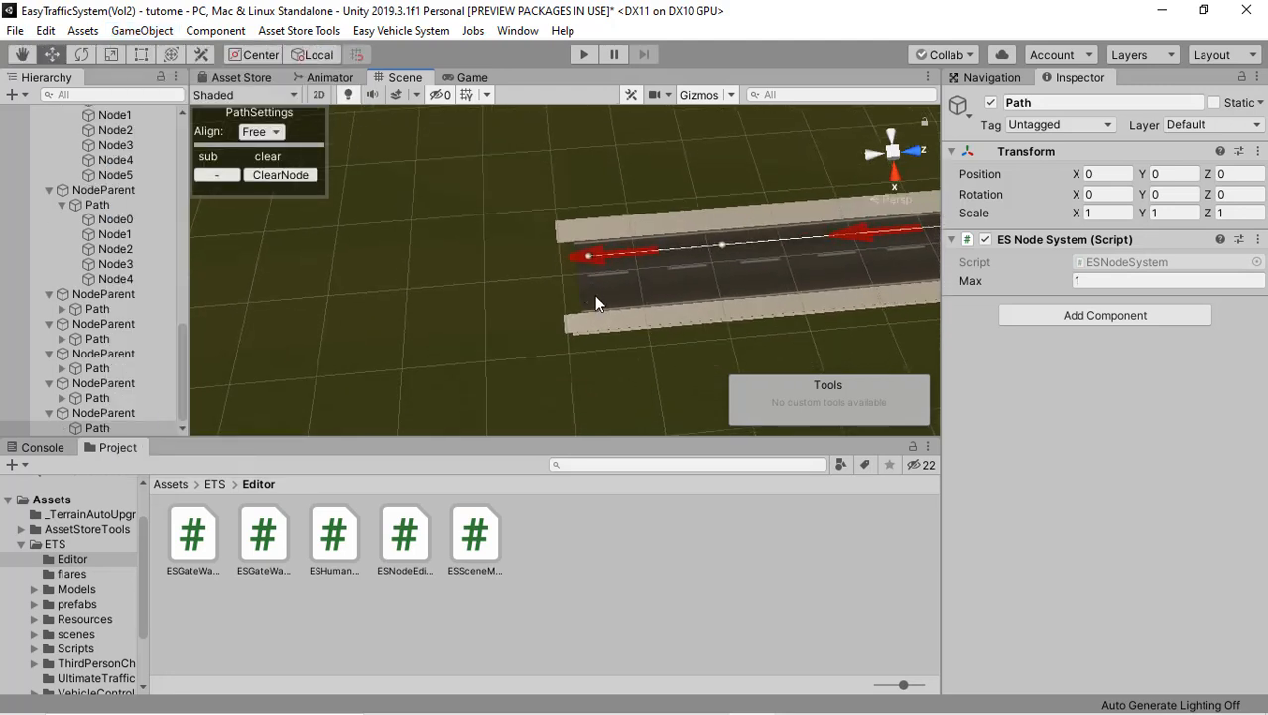
Step: Place the twelfth path's first node at the road's outer end in the opposite lane and set the alignment to X
click(594, 295)
click(260, 132)
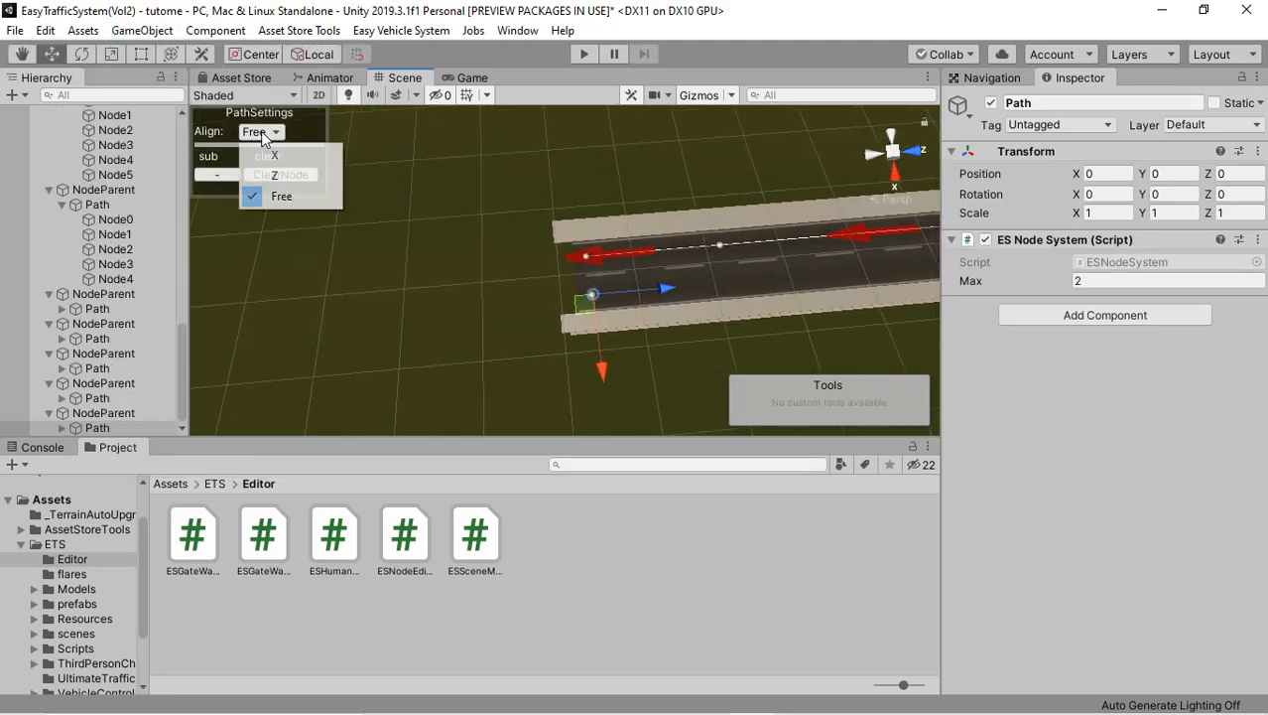
click(307, 161)
Step: Add three more nodes to the twelfth path along its lane up to the zebra crossing at the crossroads
middle_drag(411, 231, 69, 266)
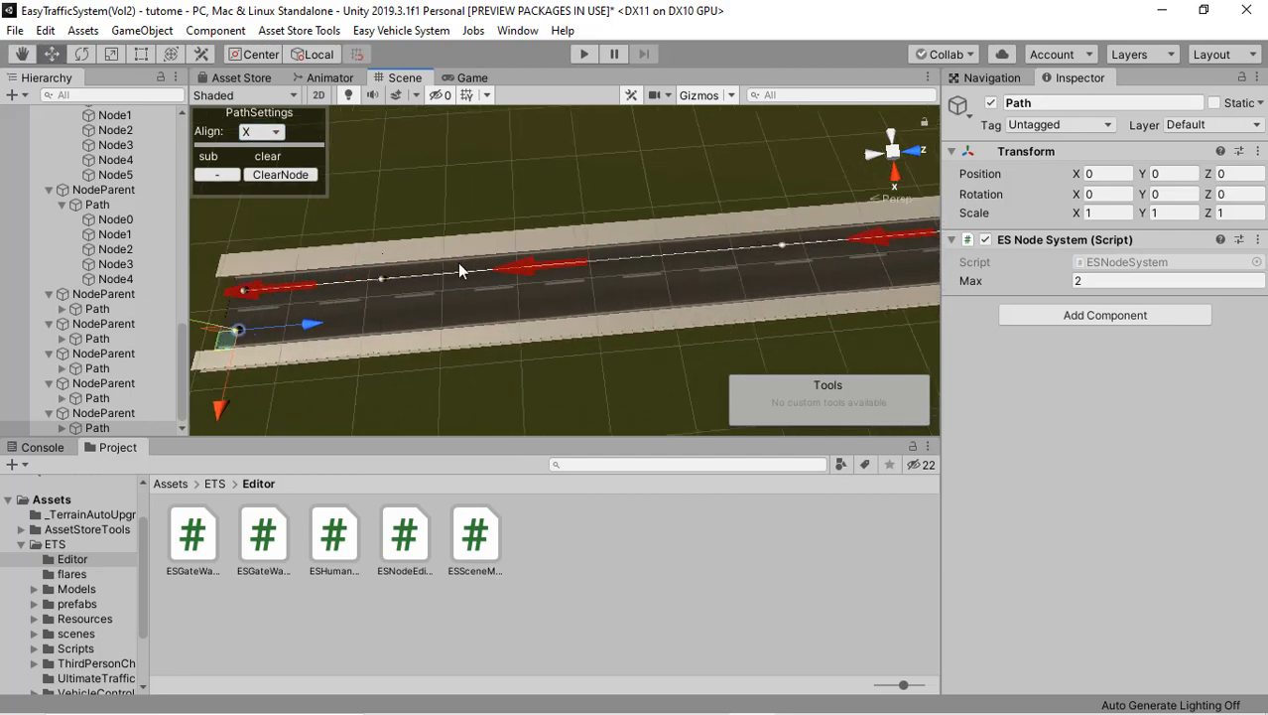
click(614, 283)
mouse_move(614, 282)
middle_down()
mouse_move(812, 276)
mouse_move(617, 289)
middle_up()
click(777, 288)
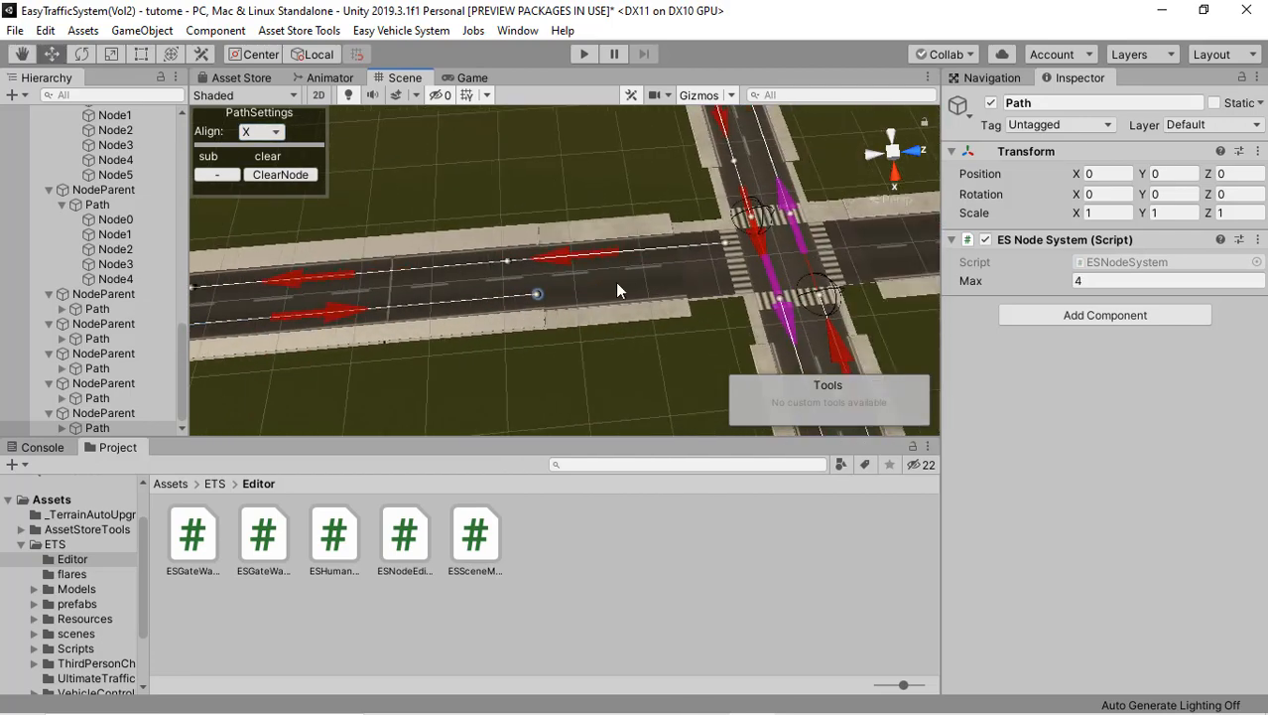
click(735, 281)
Step: Add a Vol2 path parent for a thirteenth path on the side road across the crossroads
middle_drag(735, 281, 486, 245)
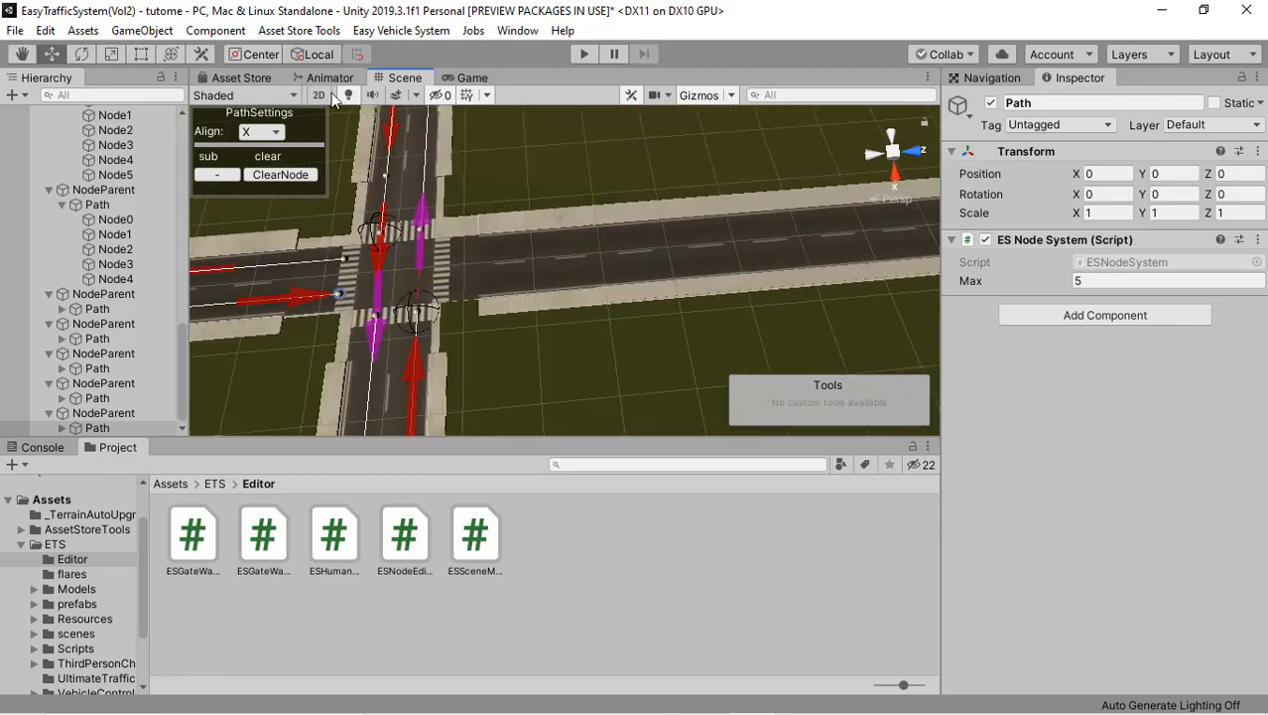
right_drag(620, 192, 471, 129)
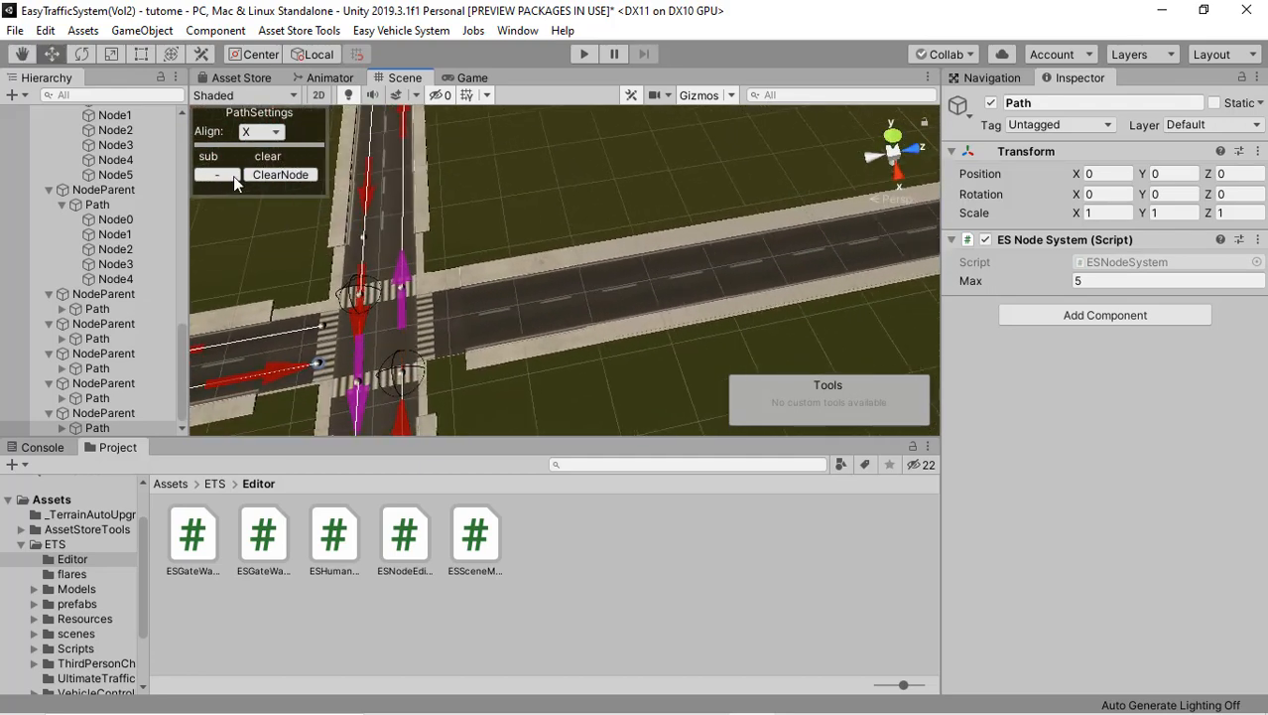
click(147, 31)
mouse_move(314, 246)
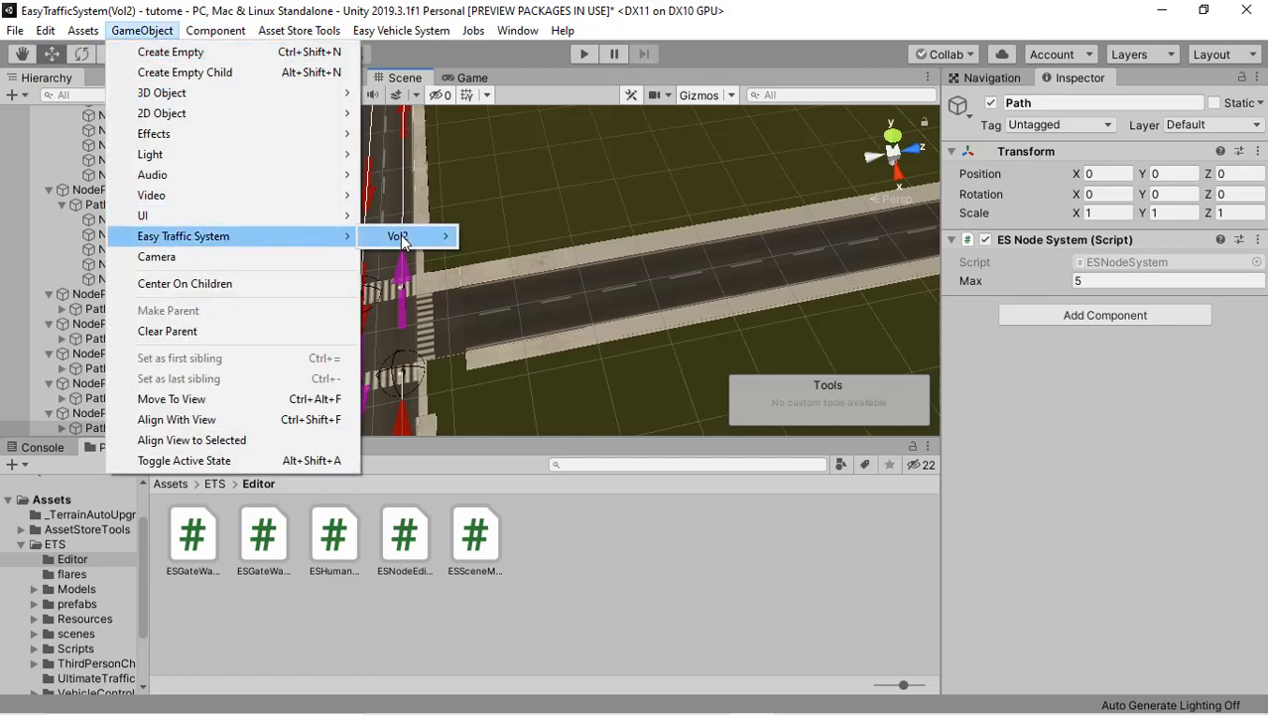
mouse_move(425, 242)
click(508, 241)
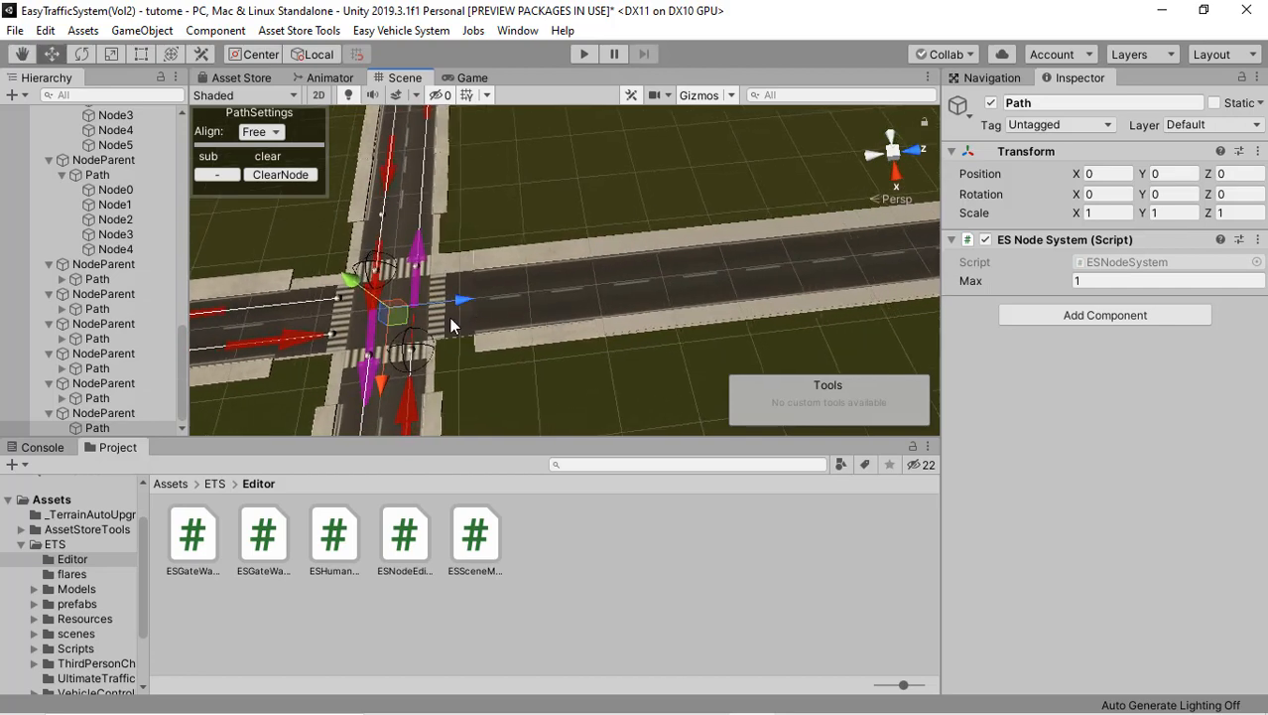
Step: Place the thirteenth path's first node at the zebra crossing in the outbound lane and set the alignment to X
scroll(452, 326, up, 1)
middle_drag(428, 327, 454, 336)
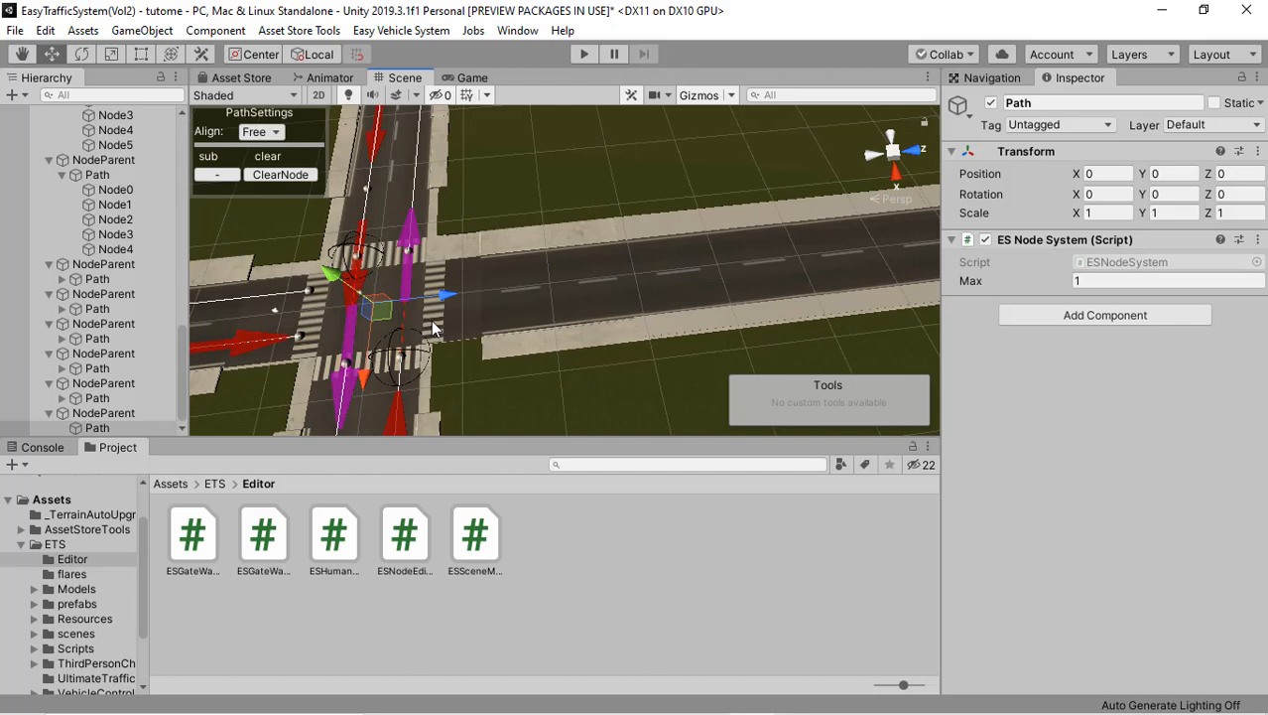
click(435, 325)
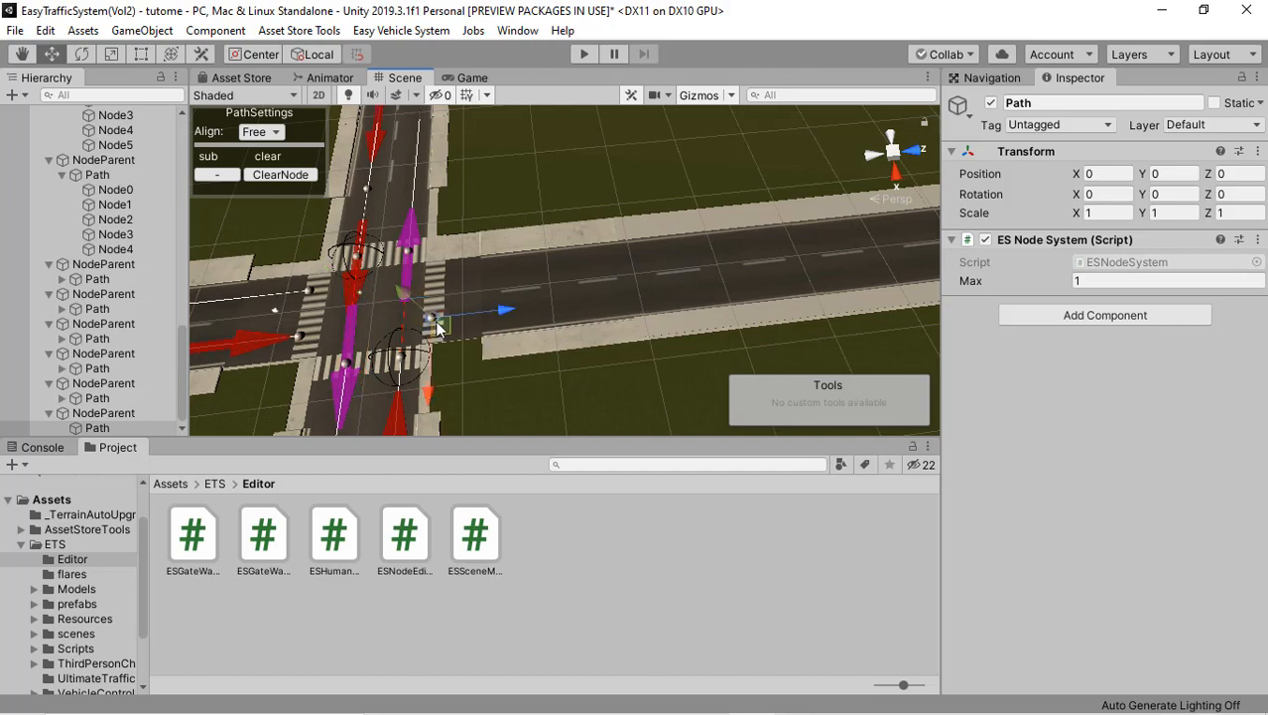
click(278, 133)
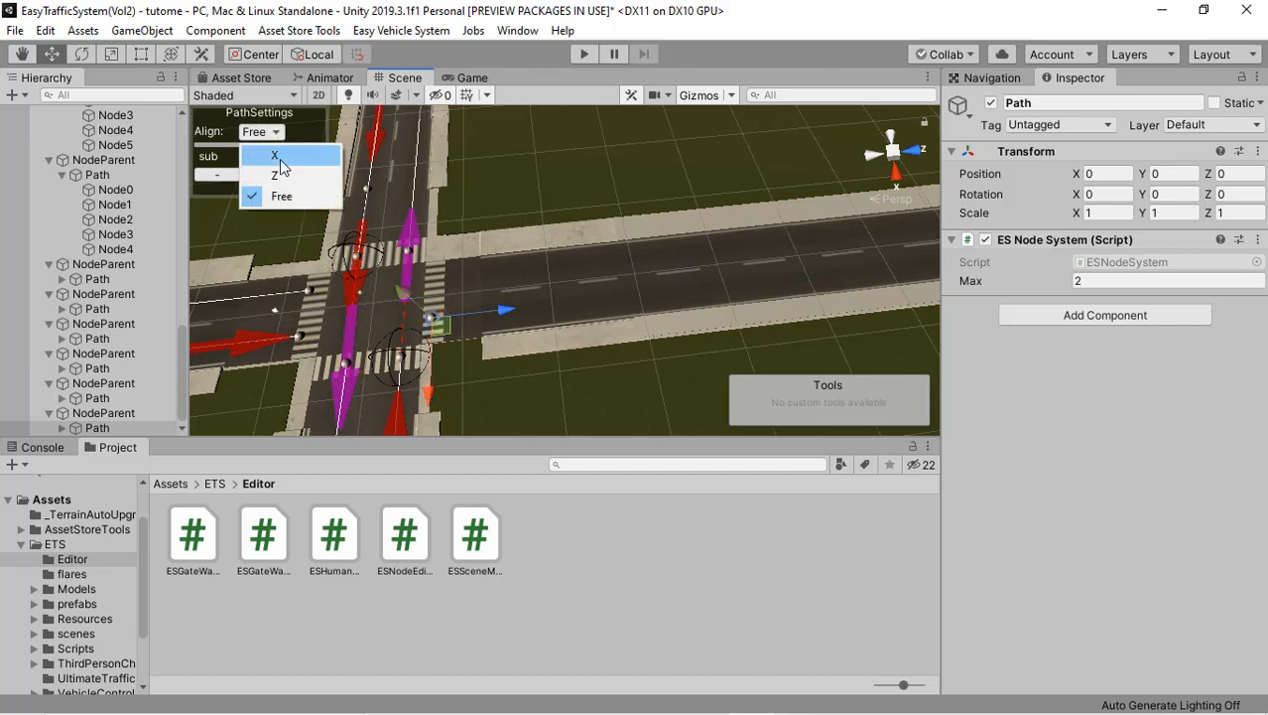
click(281, 159)
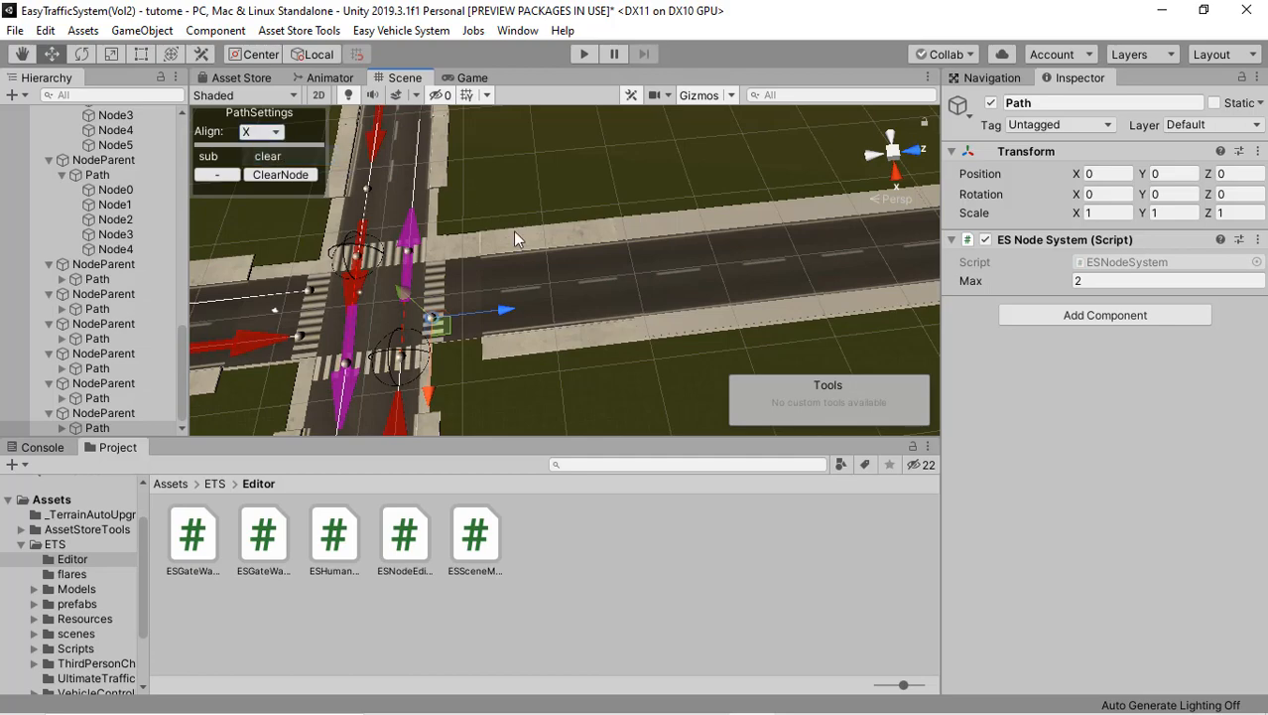
Step: Add three more nodes to the thirteenth path along its lane to the side road's far end
click(714, 292)
key(f)
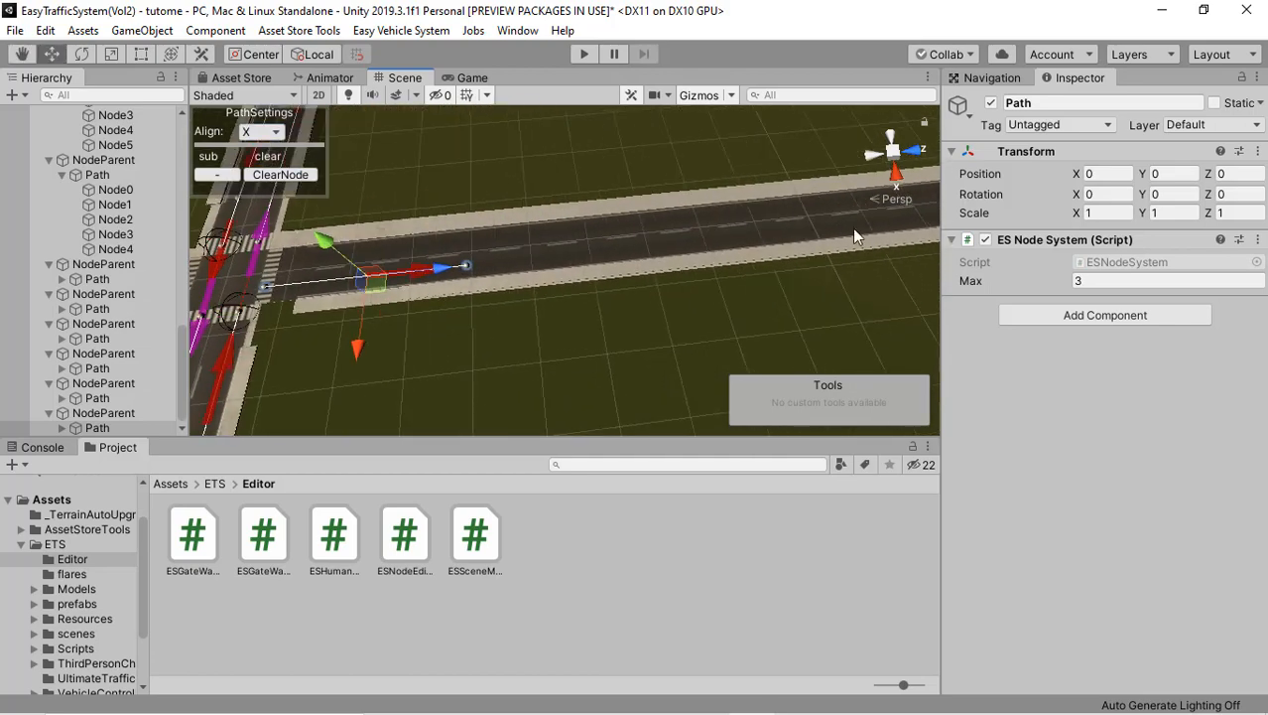
middle_drag(695, 251, 519, 275)
middle_drag(752, 228, 562, 259)
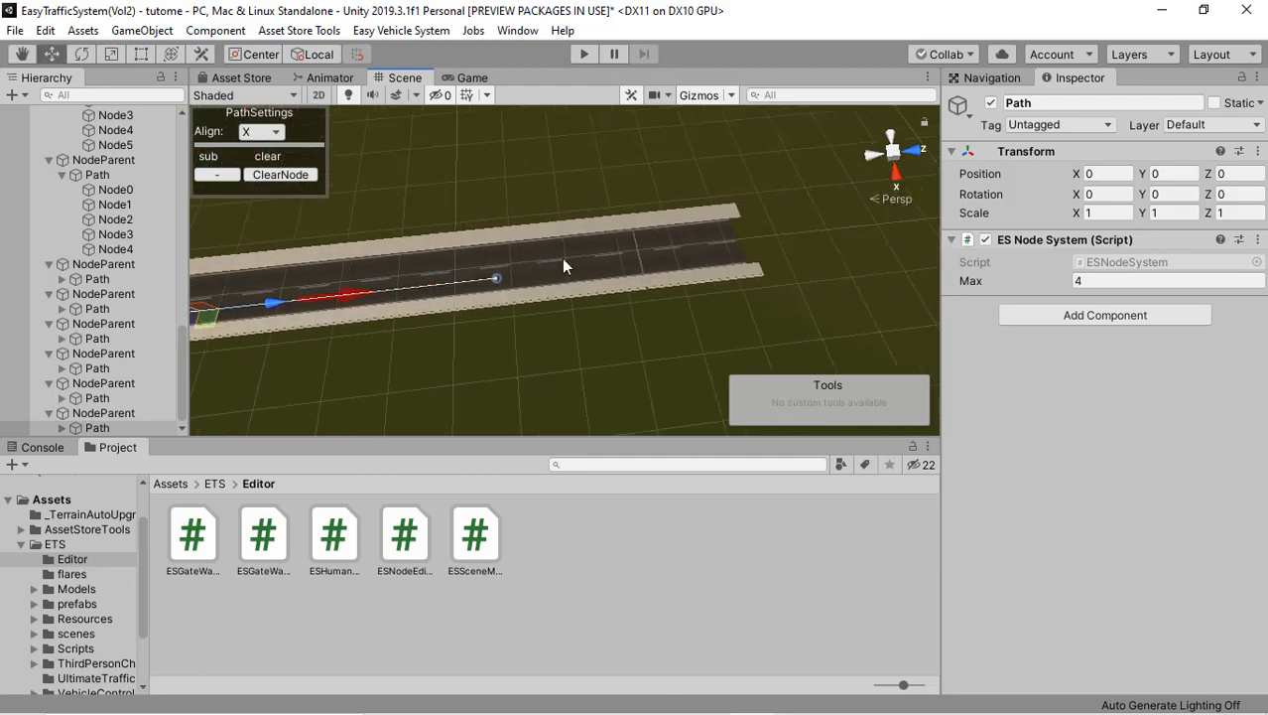
click(711, 255)
key(f)
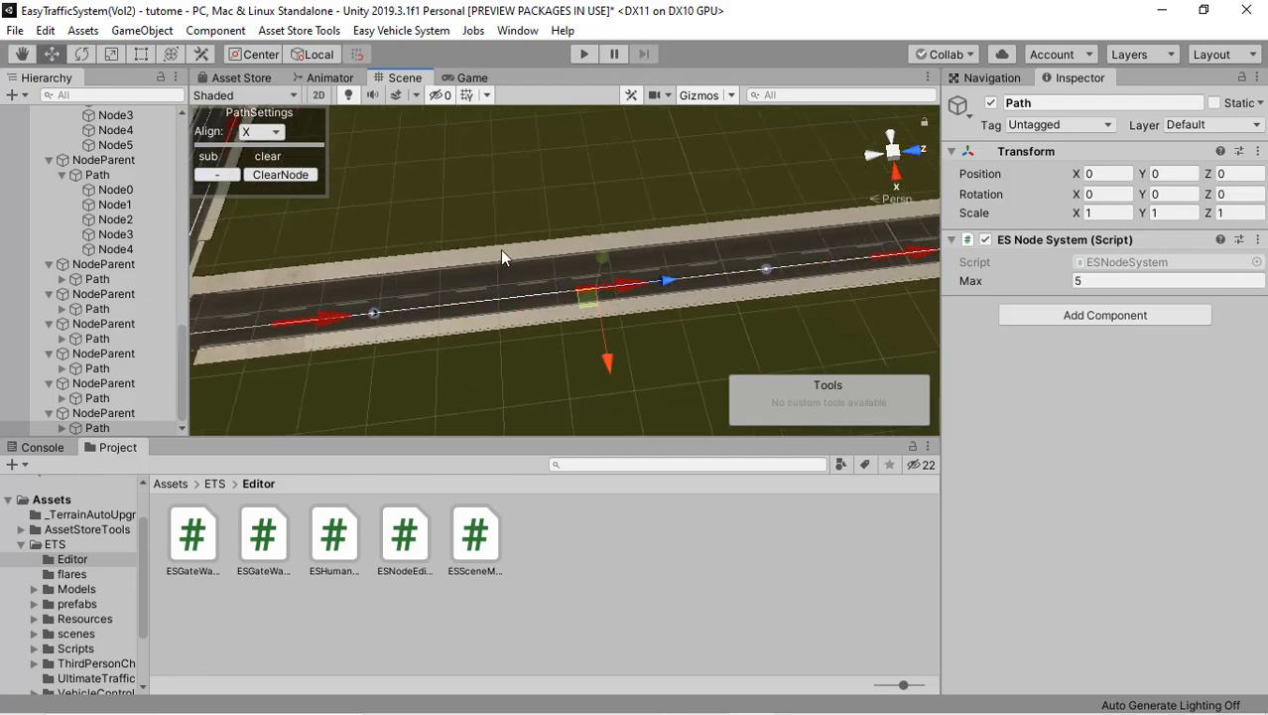
Step: Add a Vol2 path parent for a fourteenth path covering the side road's return lane
middle_drag(501, 253, 739, 192)
scroll(472, 276, up, 4)
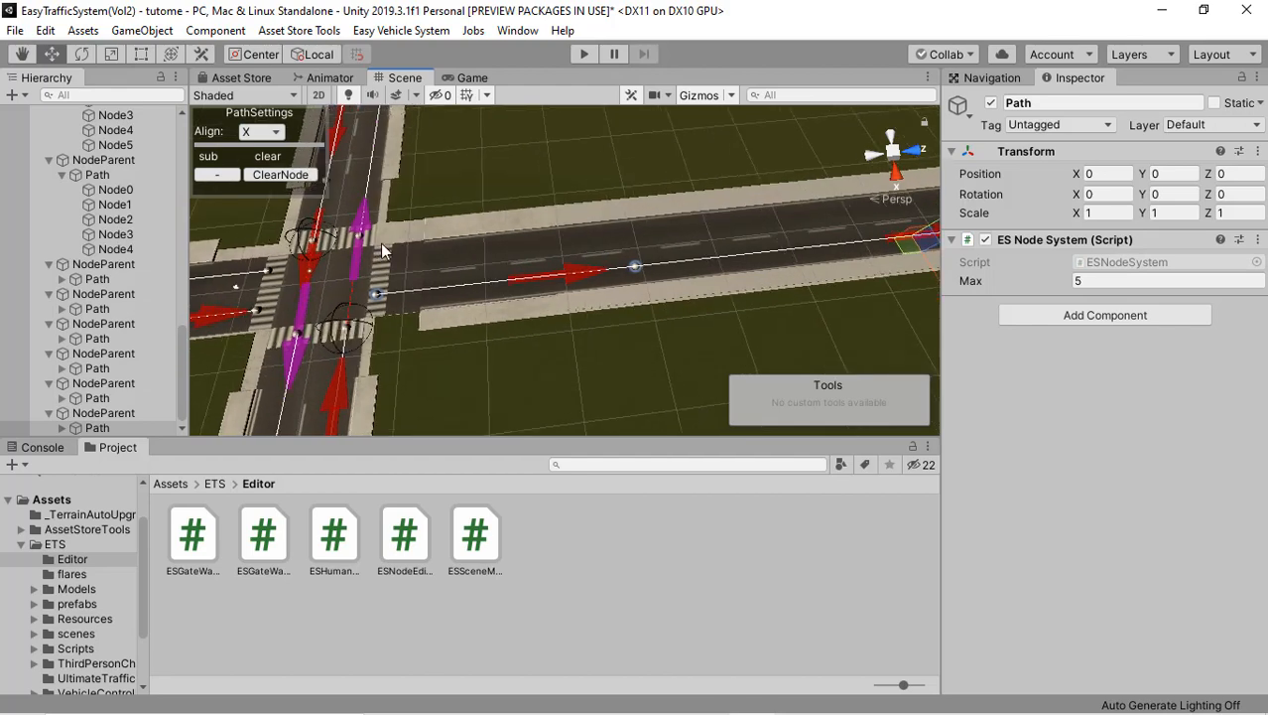
middle_drag(383, 244, 432, 235)
middle_drag(793, 188, 434, 234)
middle_drag(725, 231, 413, 288)
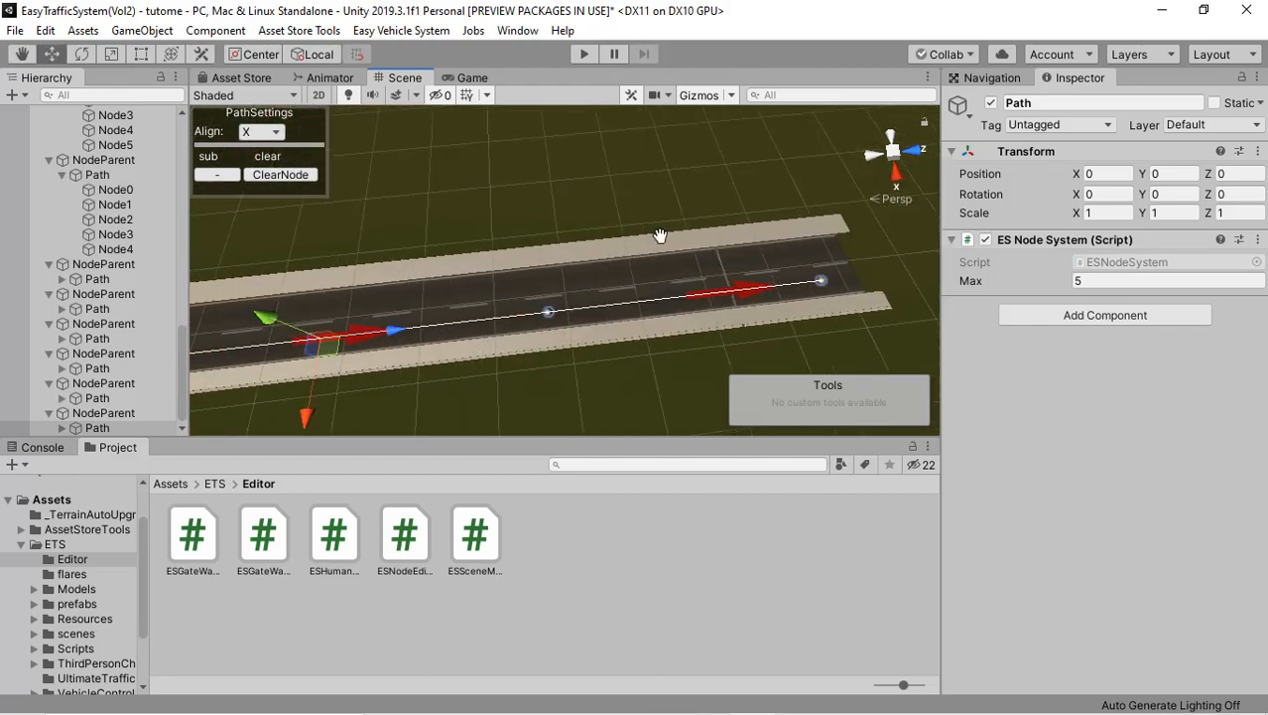
middle_drag(660, 235, 585, 241)
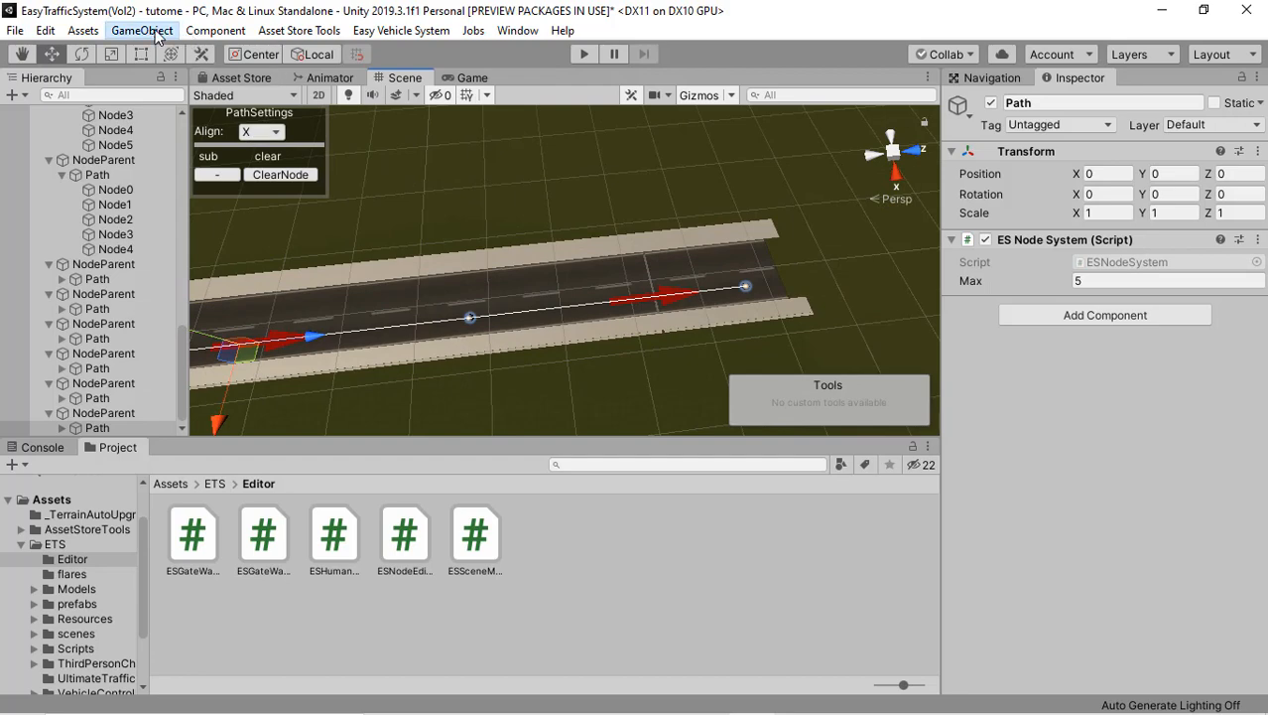
click(155, 31)
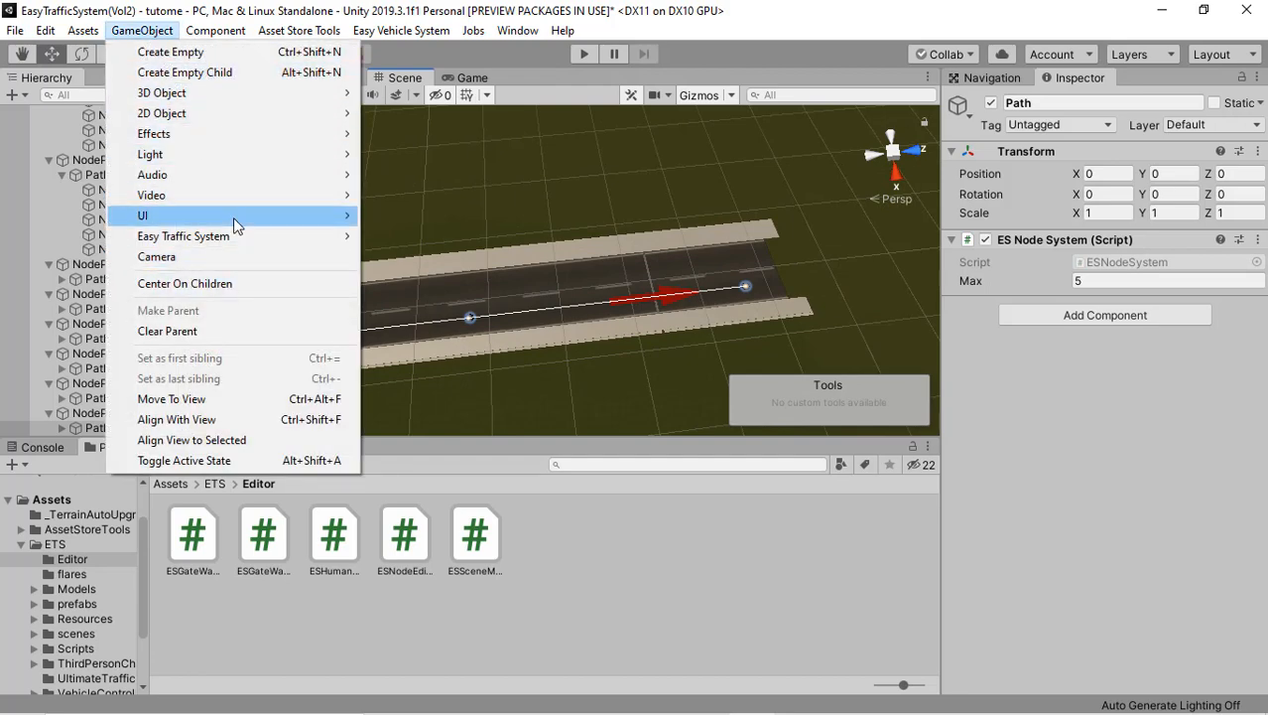
mouse_move(264, 242)
mouse_move(402, 238)
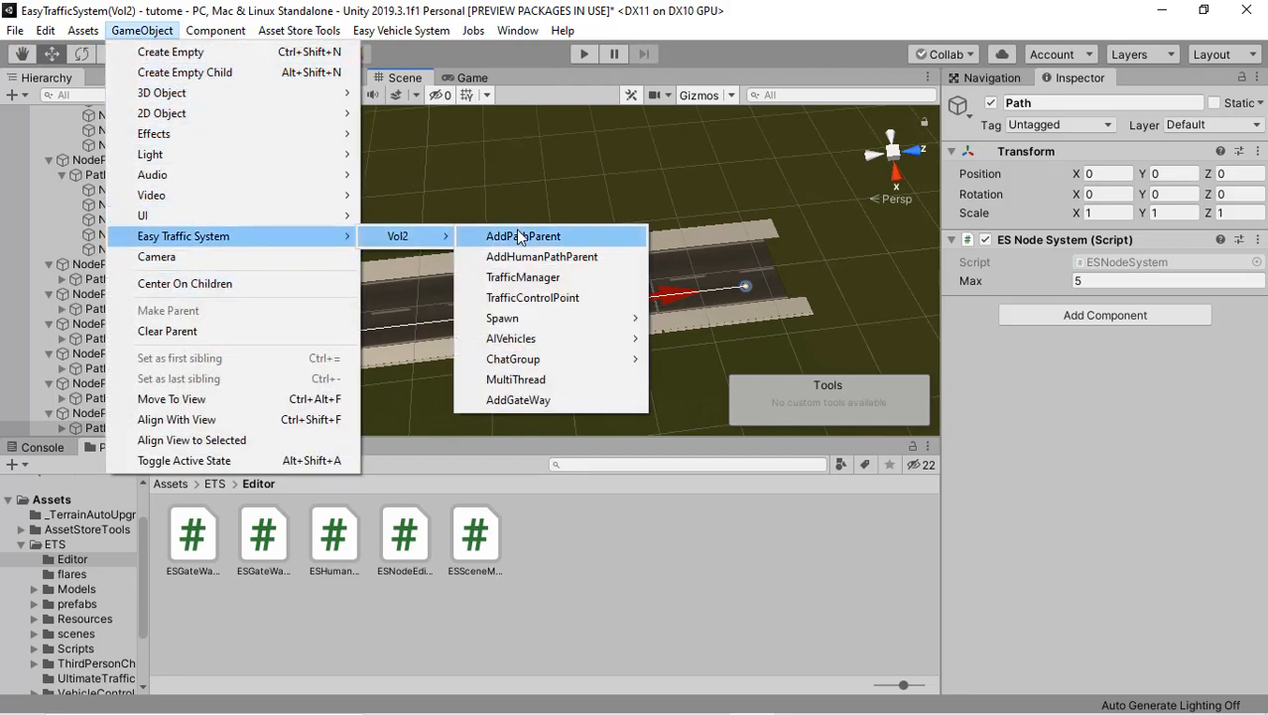
click(523, 236)
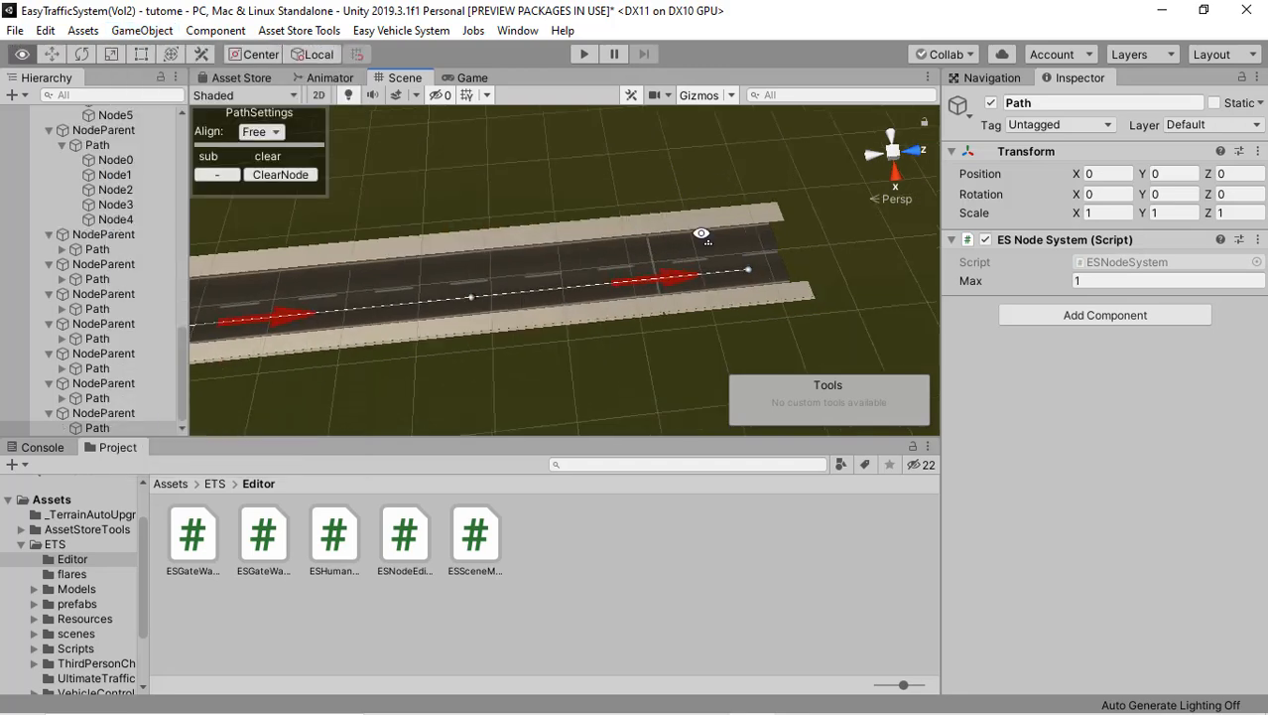
Step: Place the fourteenth path's first node at the side road's far end in the return lane and set the alignment to X
click(745, 222)
middle_drag(717, 262, 794, 253)
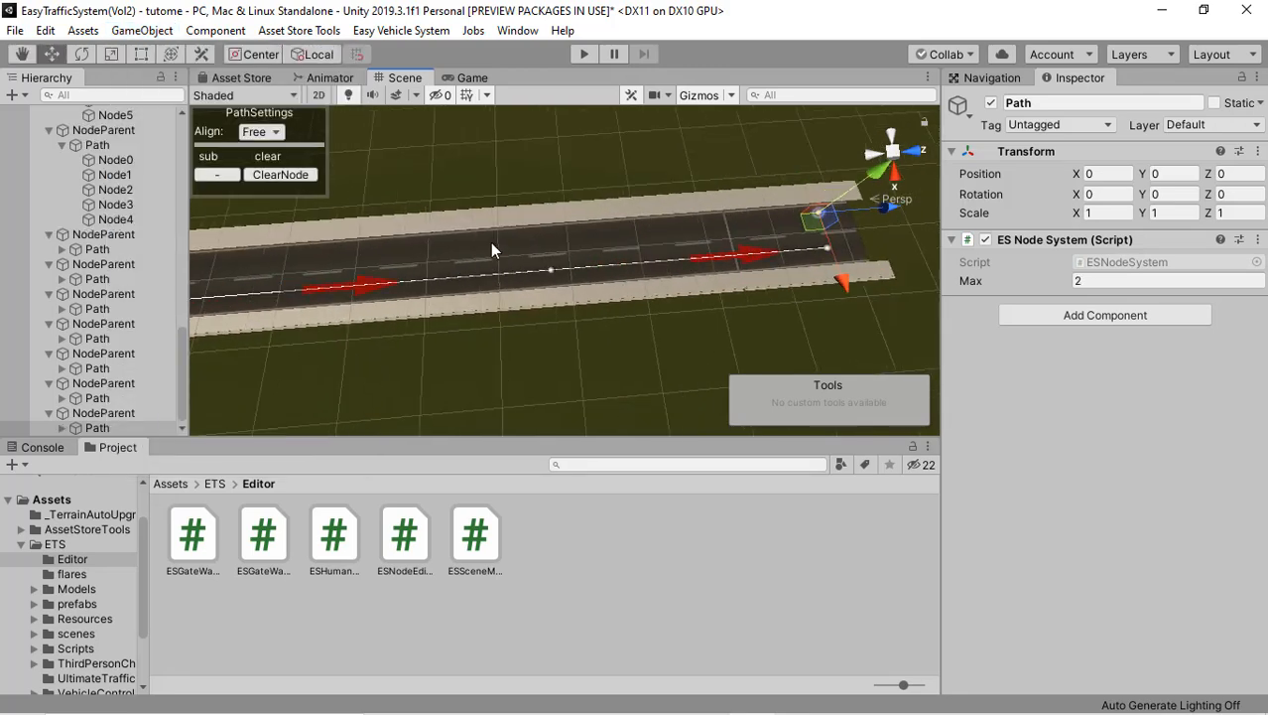
click(273, 137)
click(579, 235)
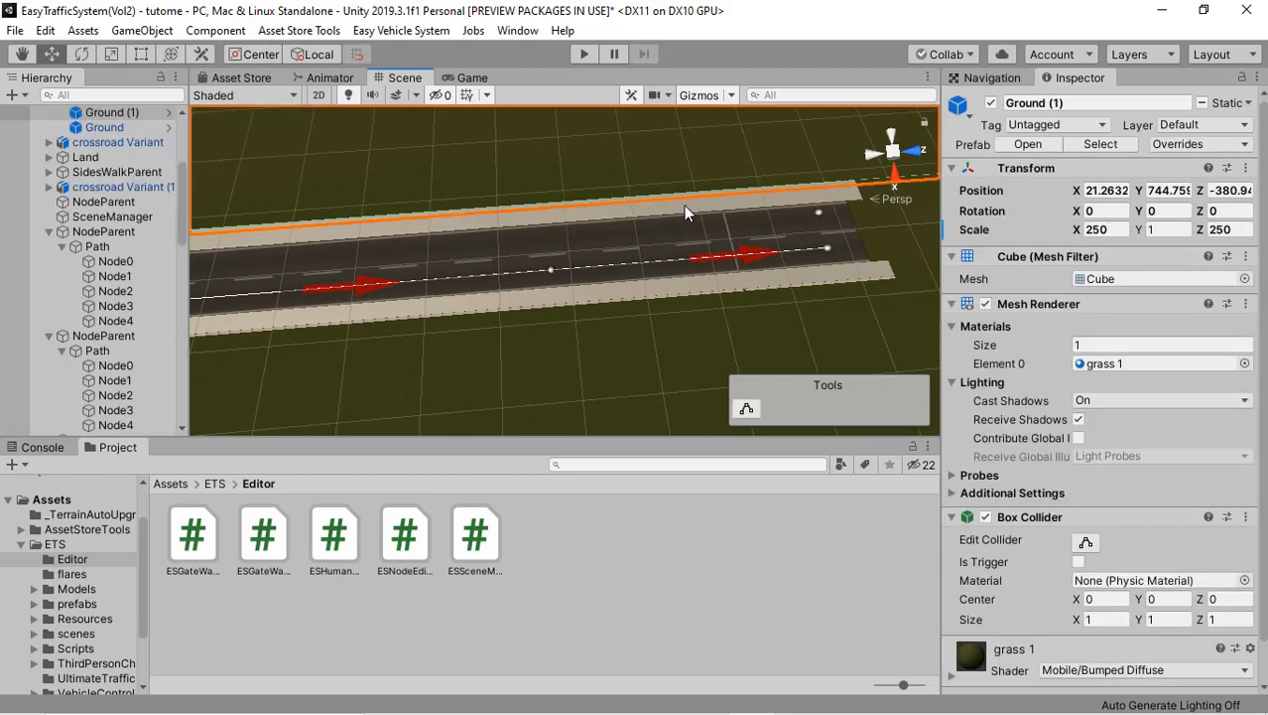
key(ctrl+z)
Step: Add four more nodes to the fourteenth path along the return lane up to the crossroads' zebra crossing
right_drag(642, 227, 632, 226)
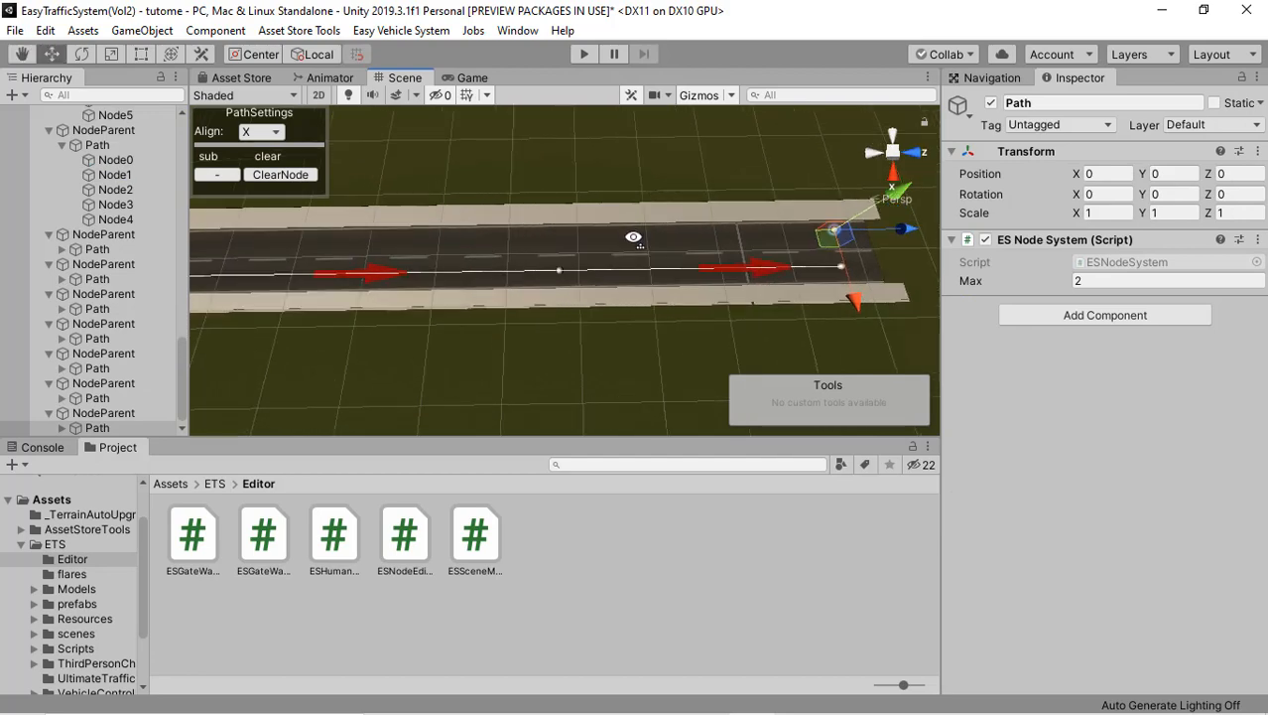
shift+click(616, 232)
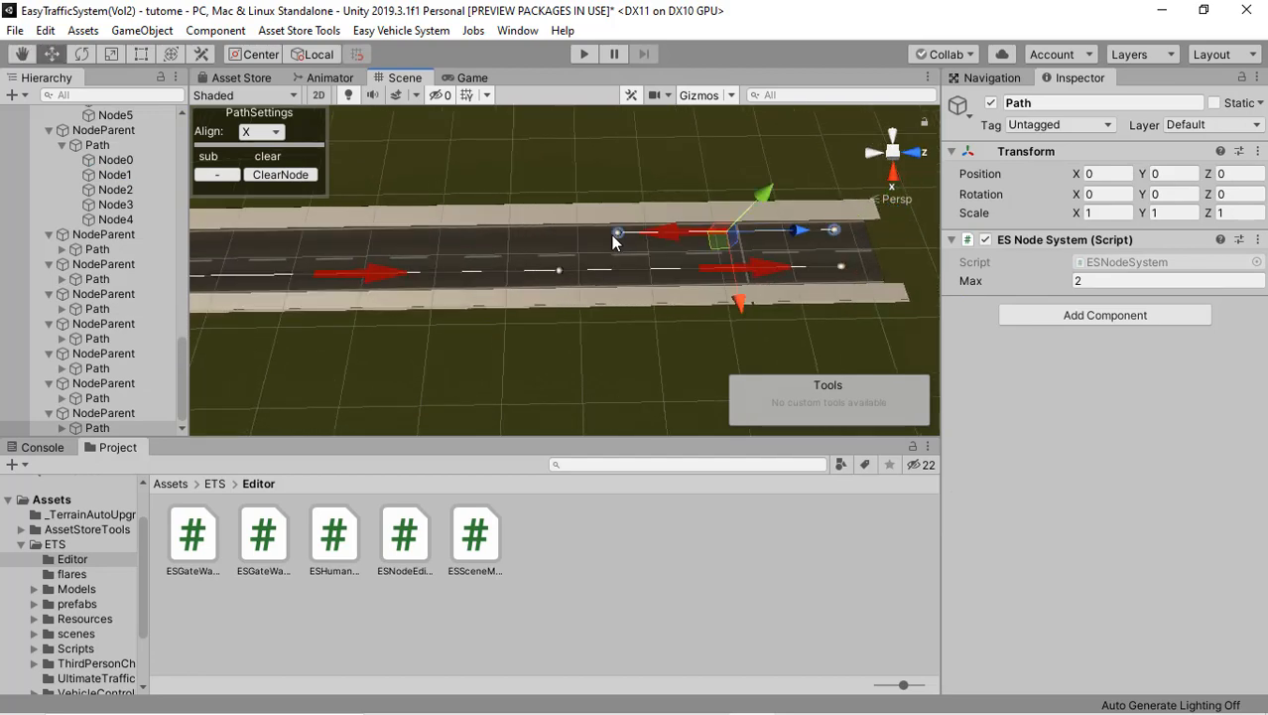
middle_drag(751, 230, 929, 218)
shift+click(468, 234)
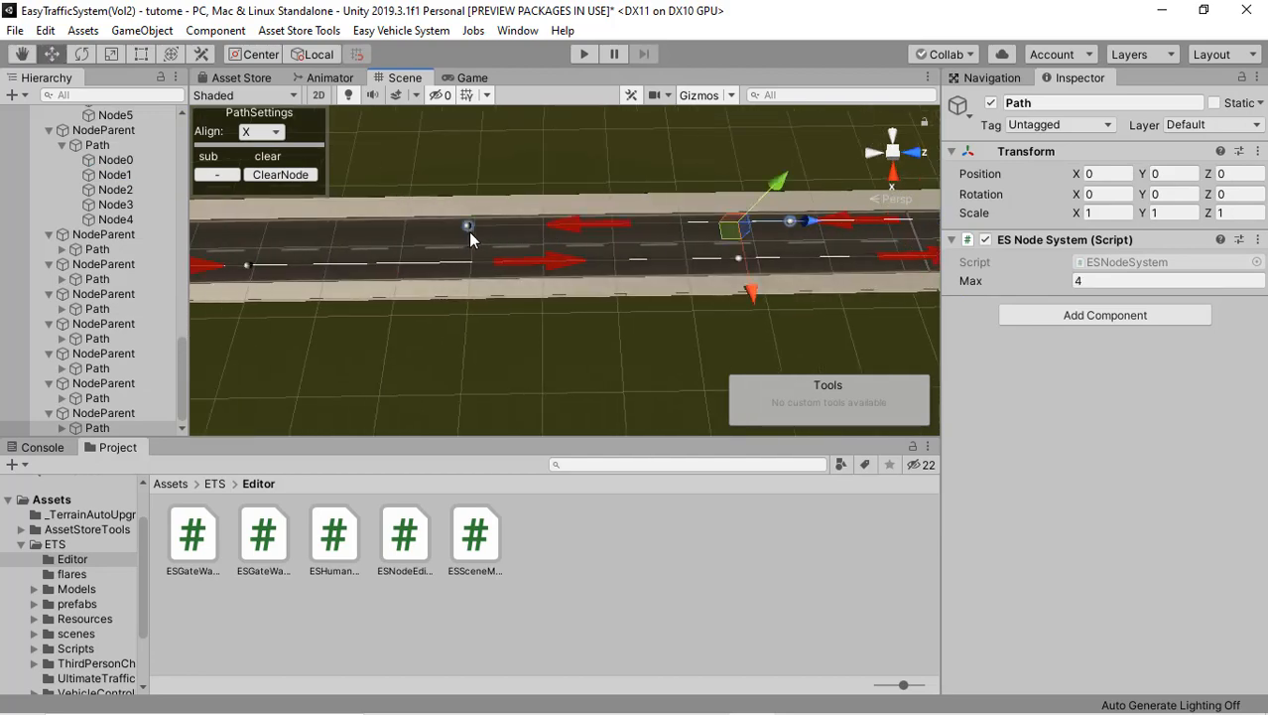
middle_drag(469, 232, 690, 244)
shift+click(471, 231)
shift+click(473, 229)
middle_drag(474, 230, 518, 237)
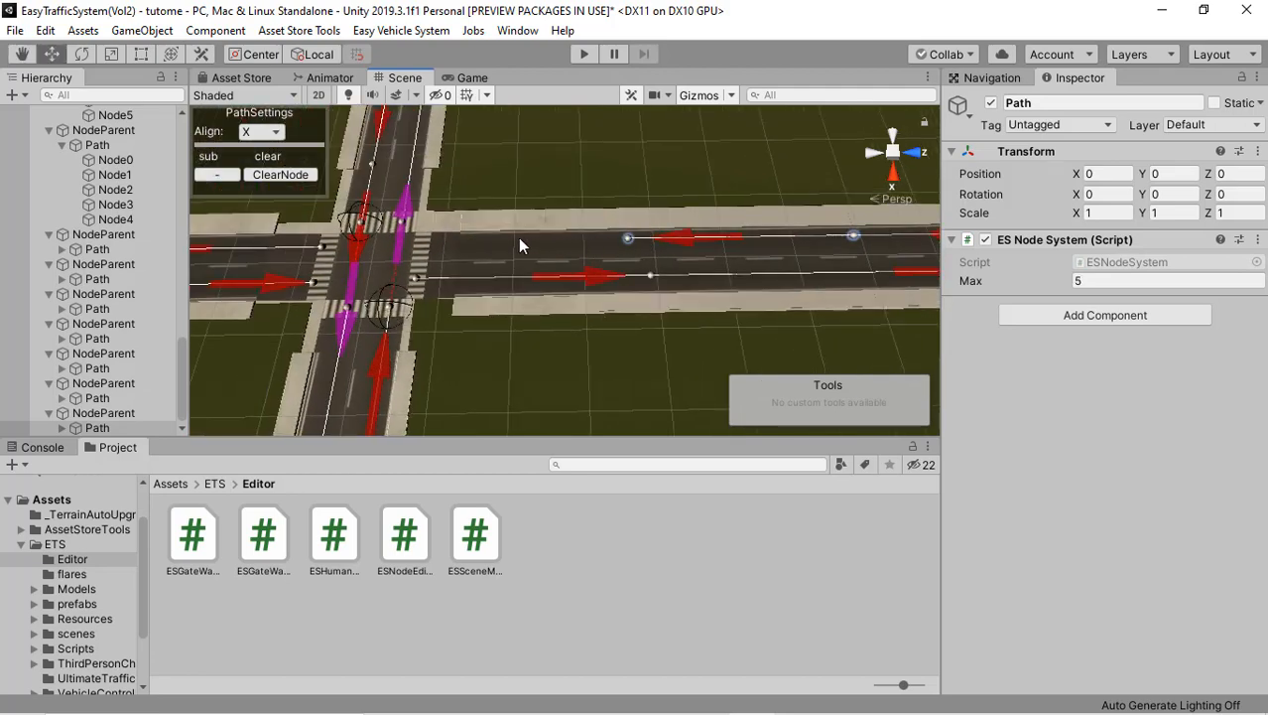
shift+click(424, 244)
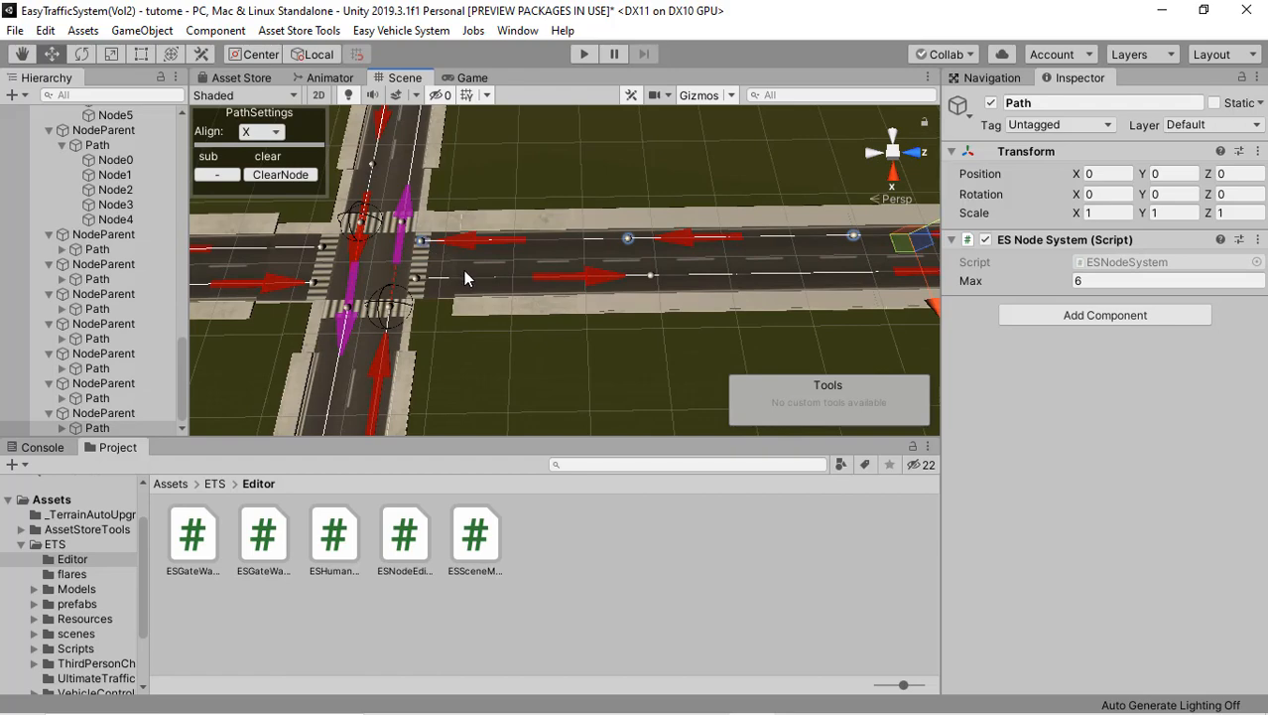
Step: Examine the end nodes of the side road and main road paths around the crossroads
scroll(464, 271, up, 5)
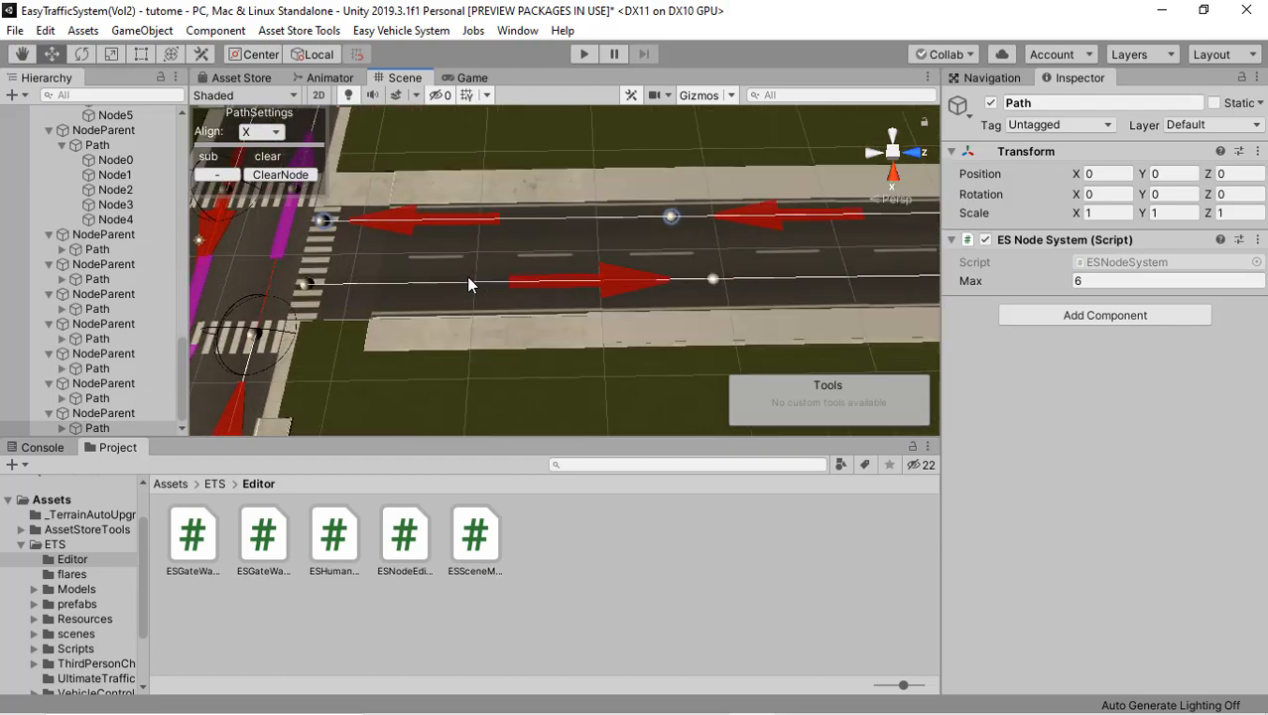
scroll(467, 276, up, 2)
scroll(466, 276, down, 2)
middle_drag(534, 267, 605, 269)
right_drag(530, 248, 646, 299)
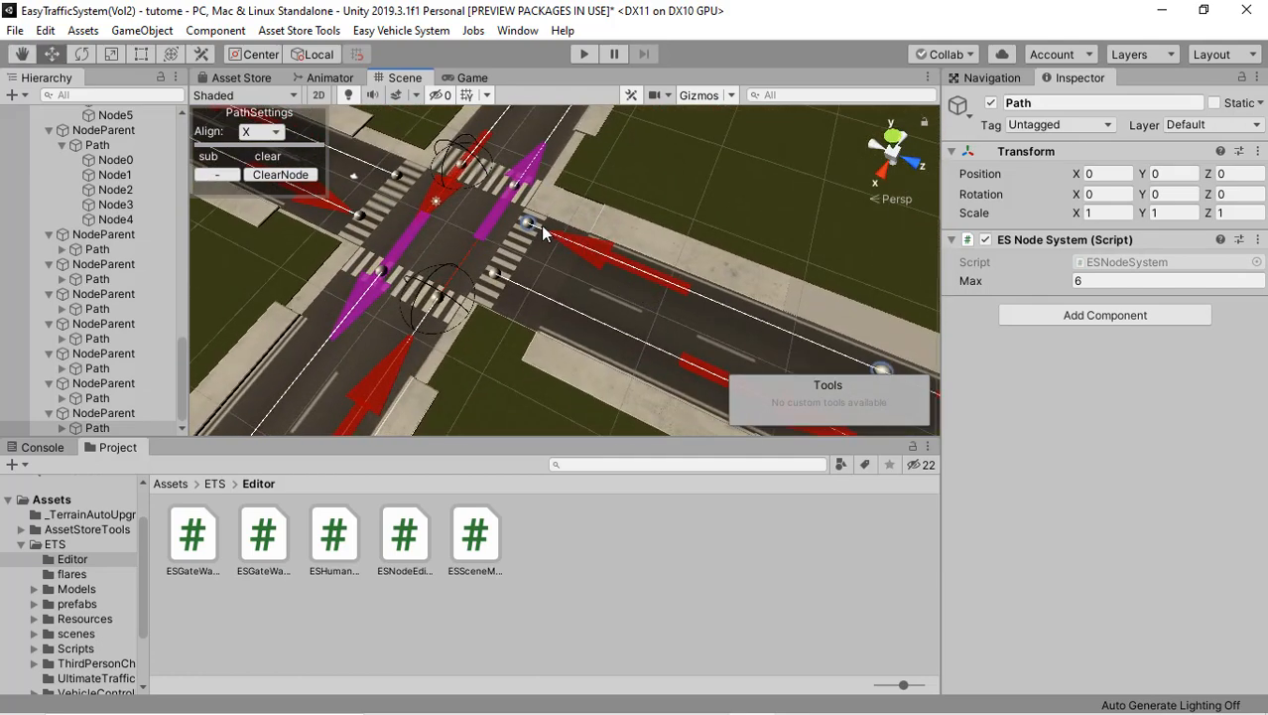
Step: Join the fourteenth path's end node Node4 to Node0 of the side road lane straight across the crossroads
right_drag(531, 229, 551, 244)
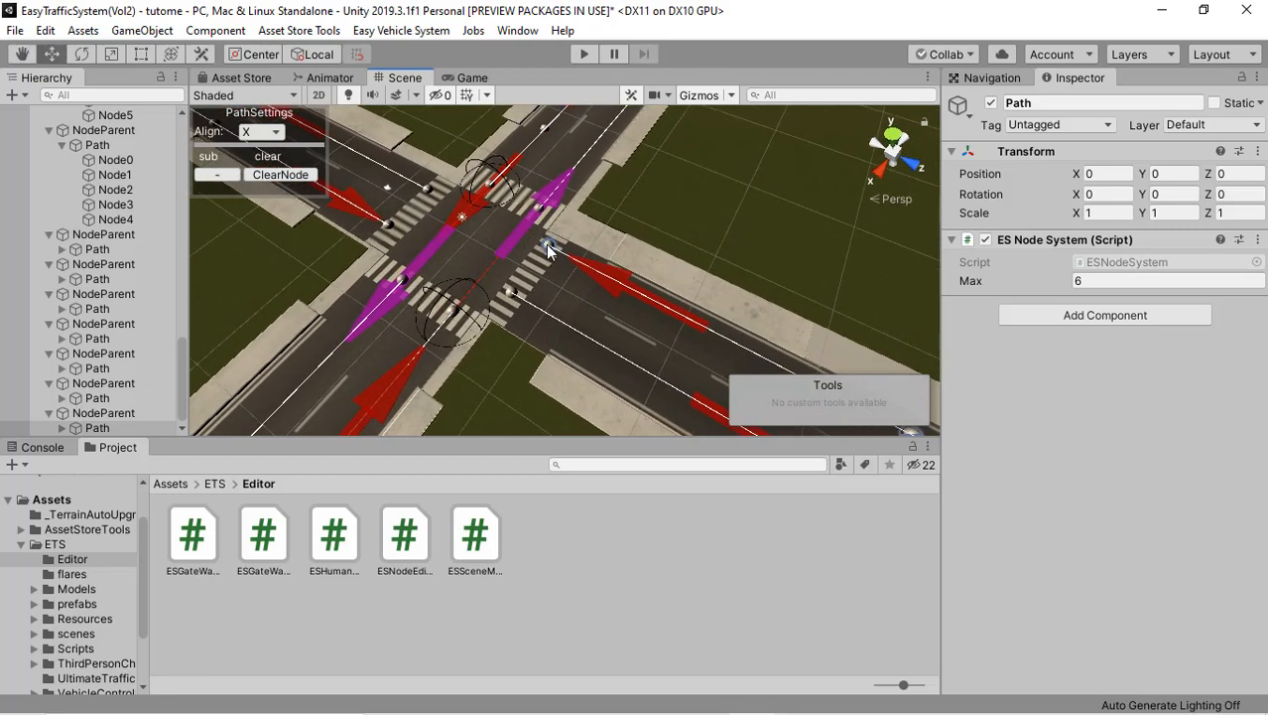
click(546, 249)
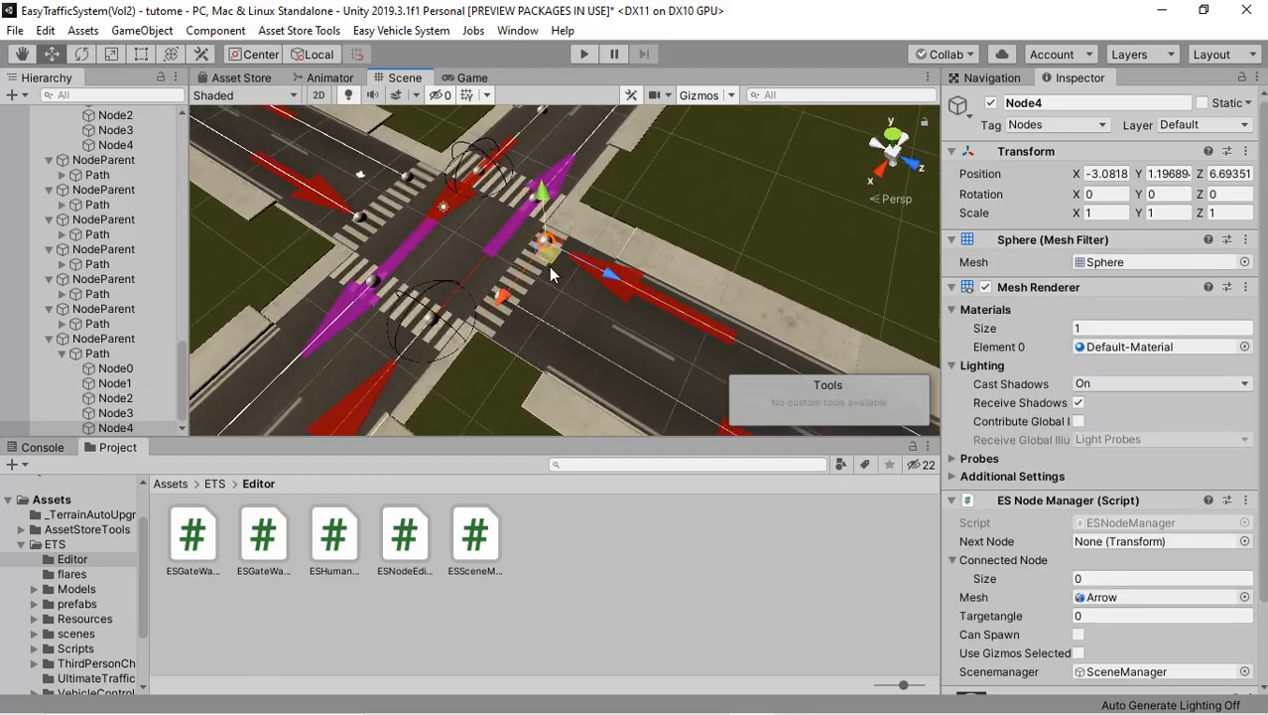
scroll(552, 275, up, 3)
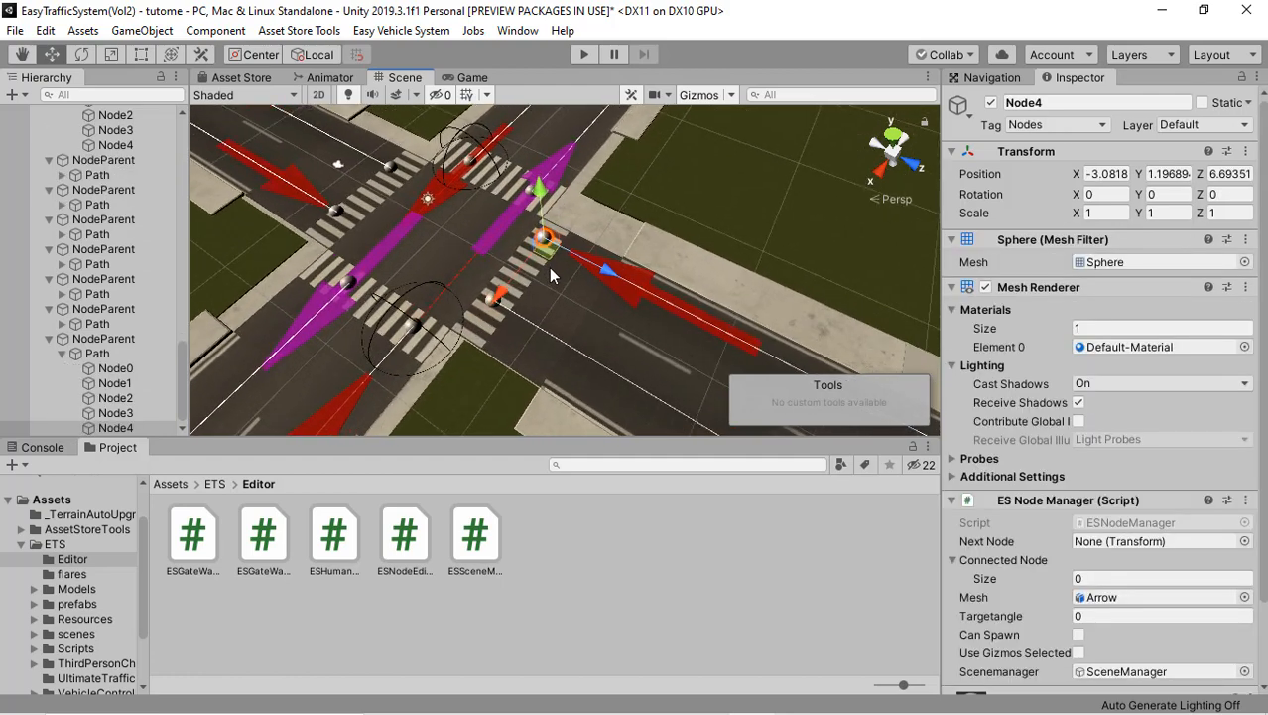
shift+click(382, 160)
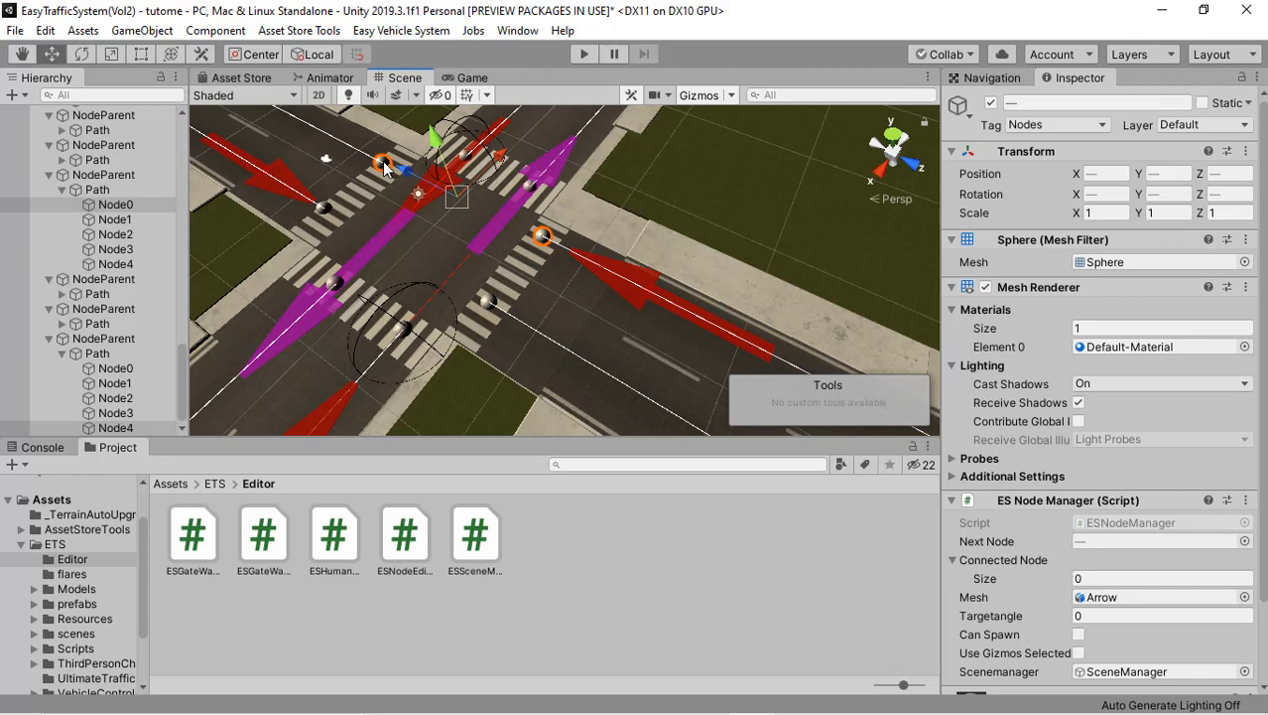
right_click(507, 243)
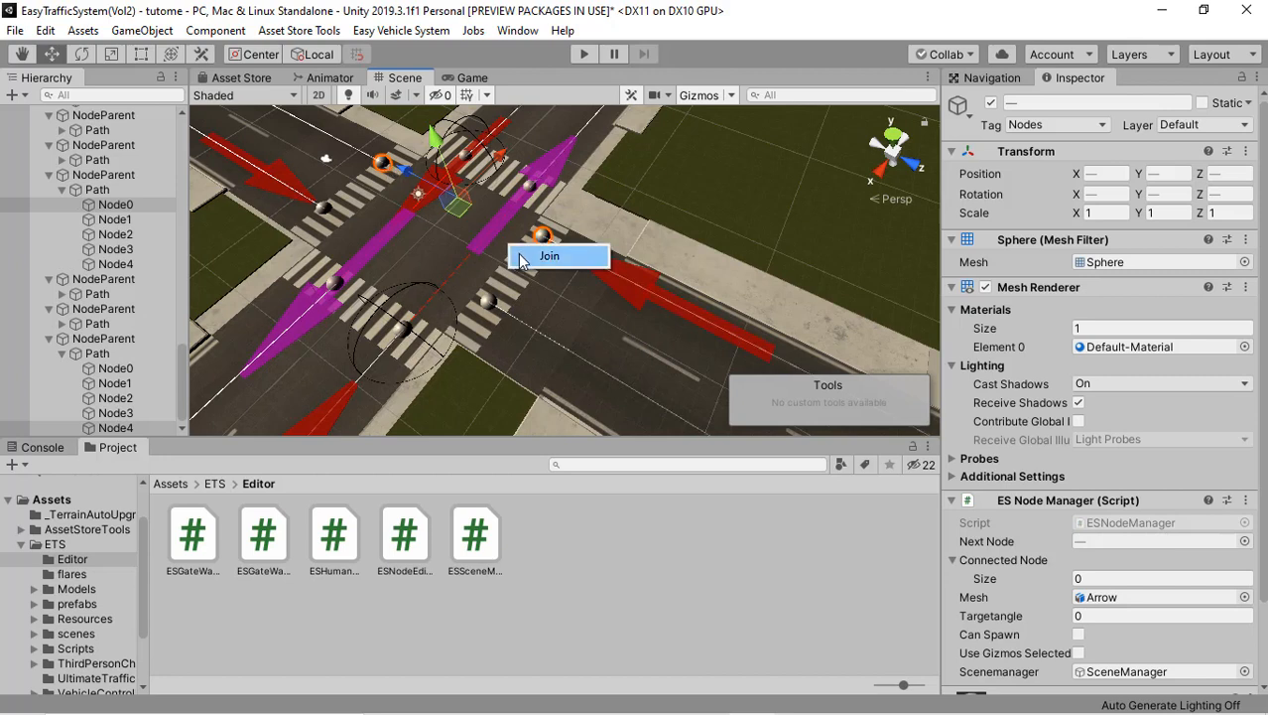
click(544, 256)
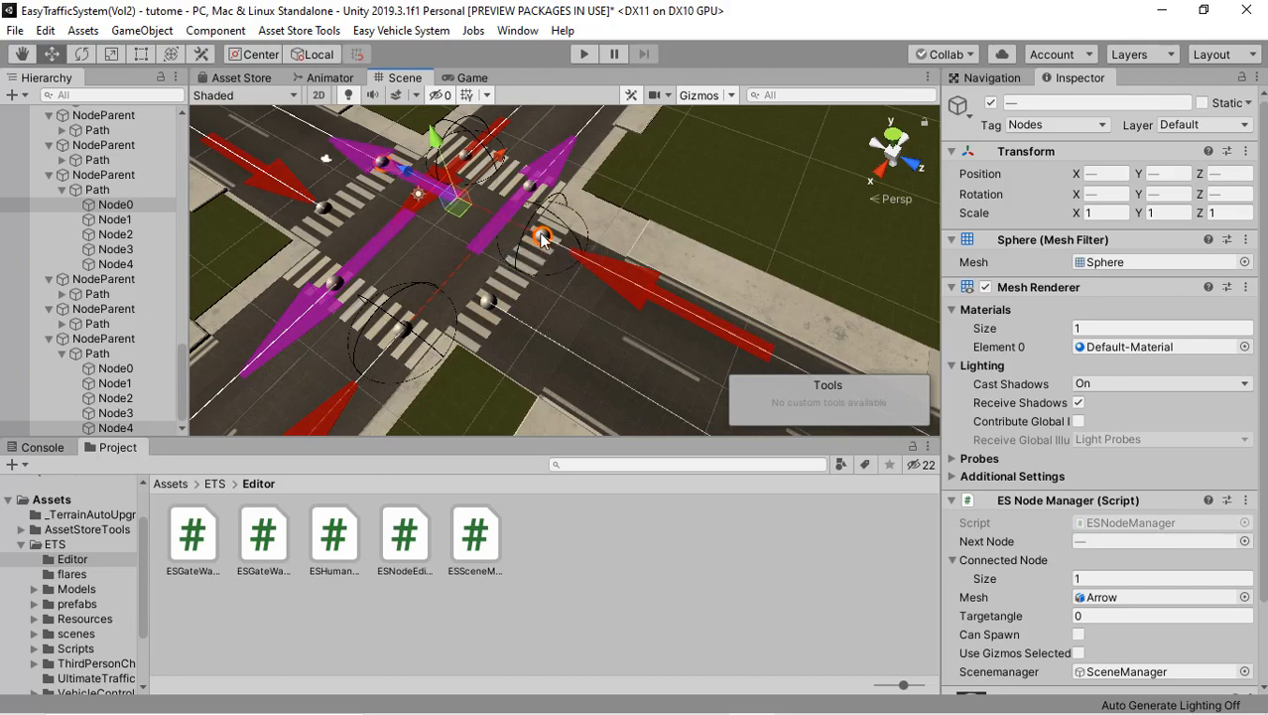
Step: Join end node Node3 of the side road's opposite-direction lane to Node0 of the lane straight across the crossroads
right_drag(569, 230, 494, 233)
middle_drag(486, 279, 557, 296)
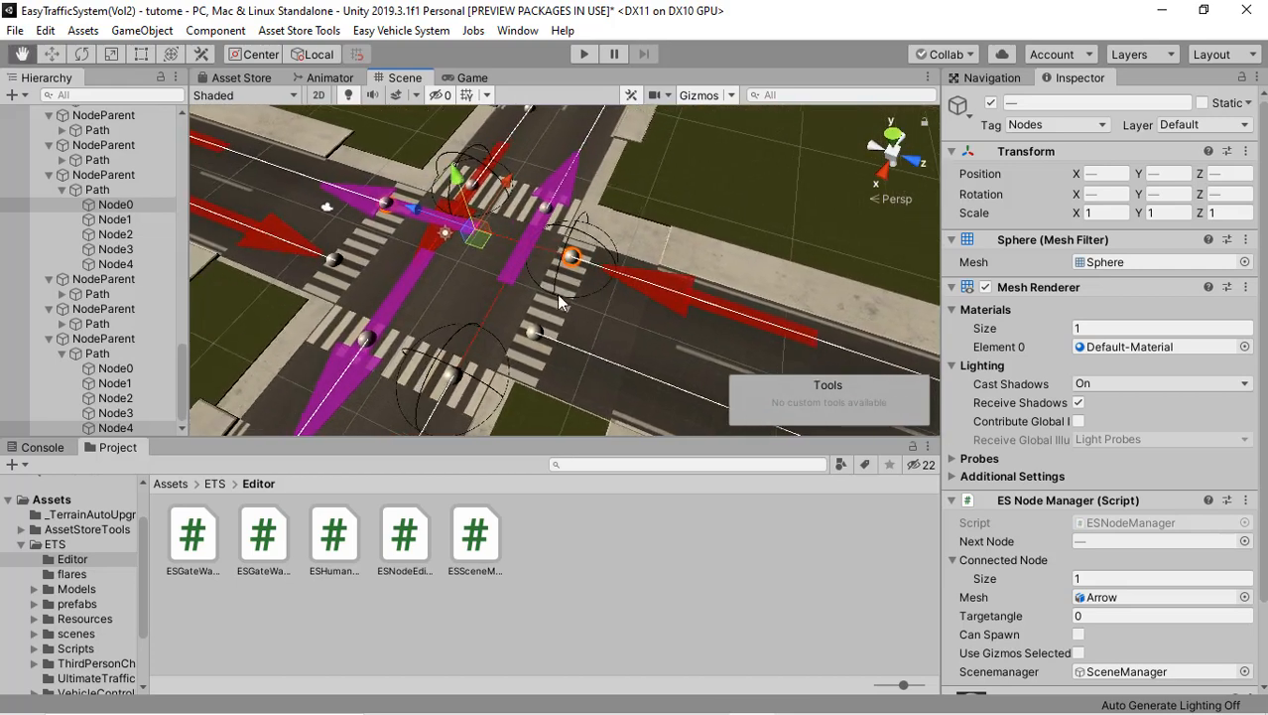
right_drag(496, 289, 625, 296)
middle_drag(626, 285, 749, 280)
middle_drag(555, 271, 744, 247)
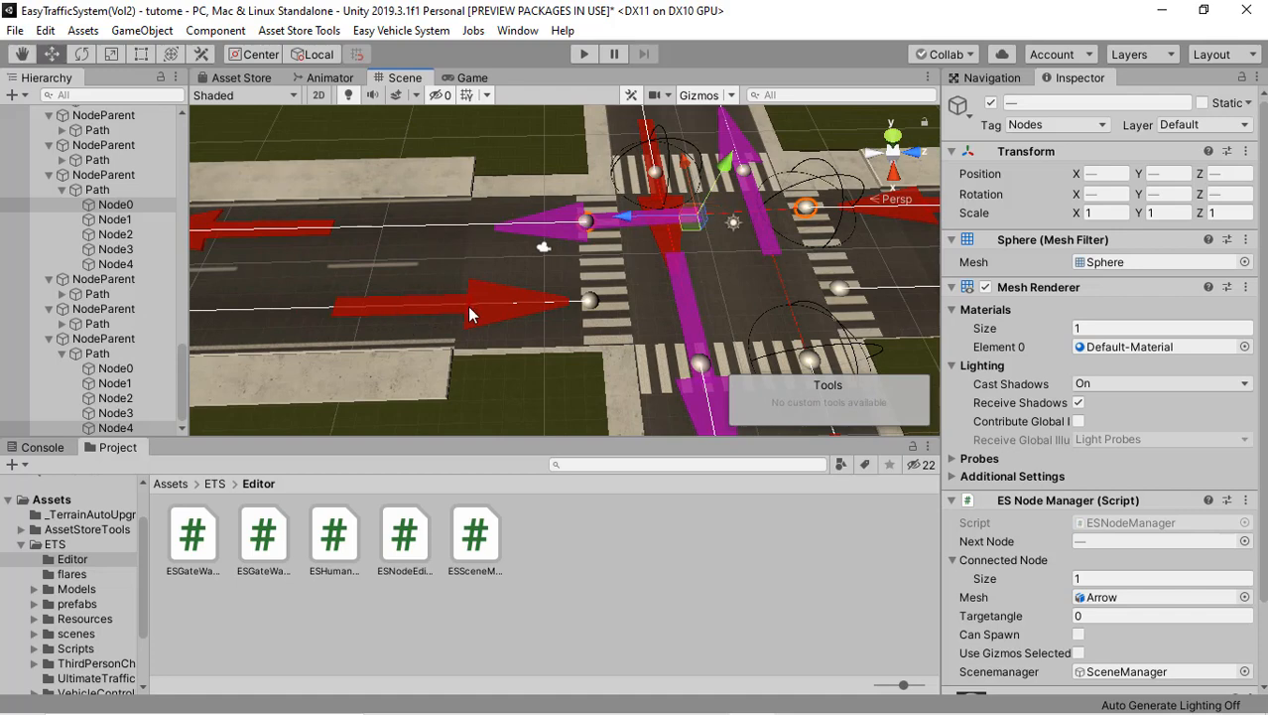
right_drag(528, 291, 551, 311)
key(s)
key(w)
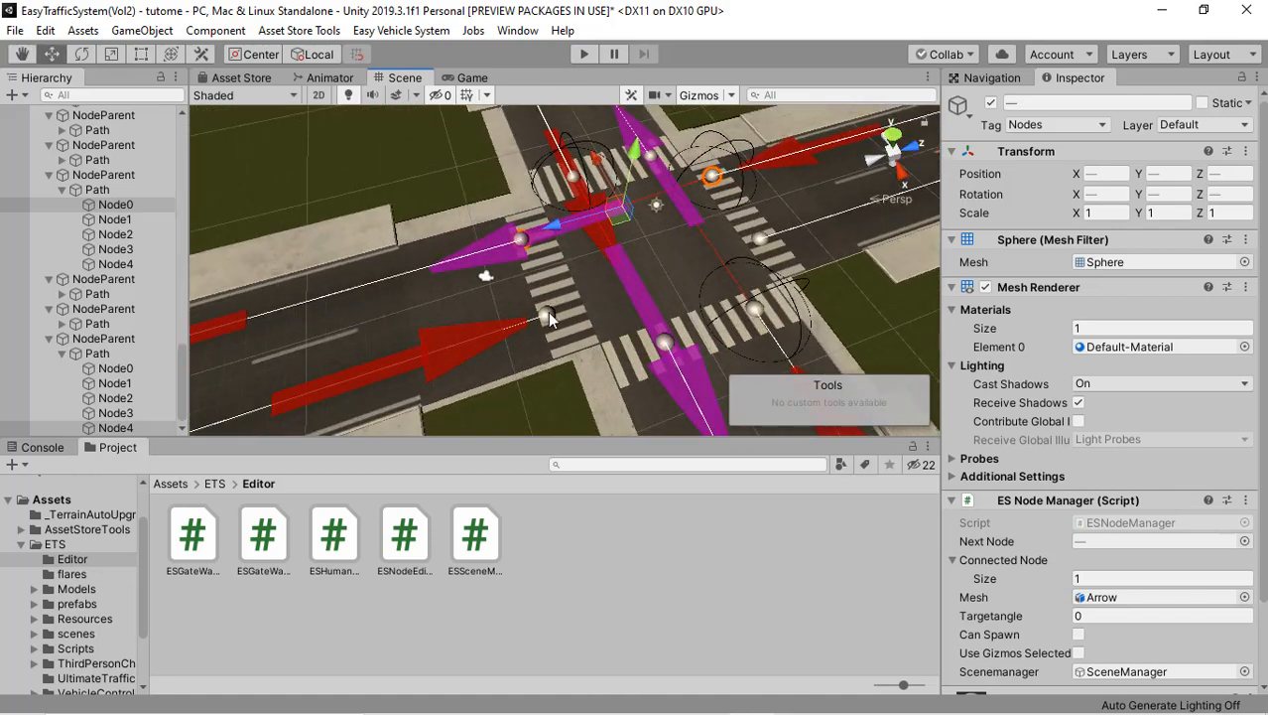
click(548, 312)
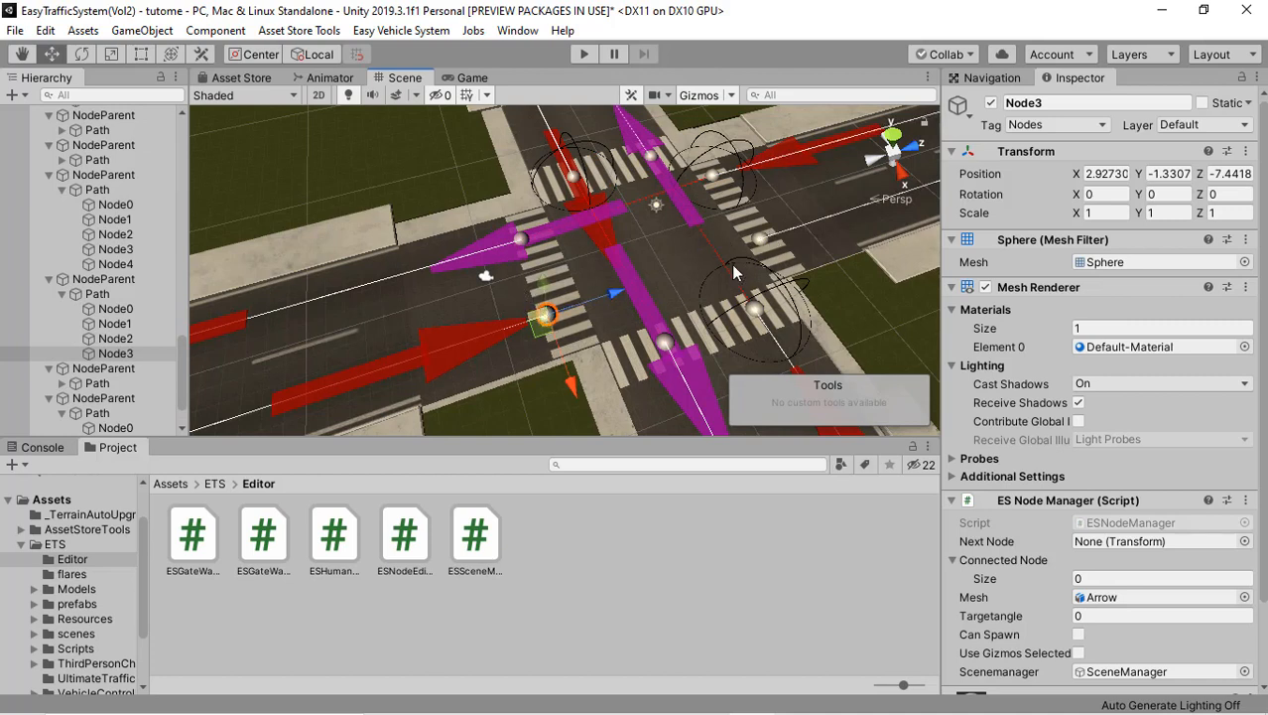
shift+click(759, 239)
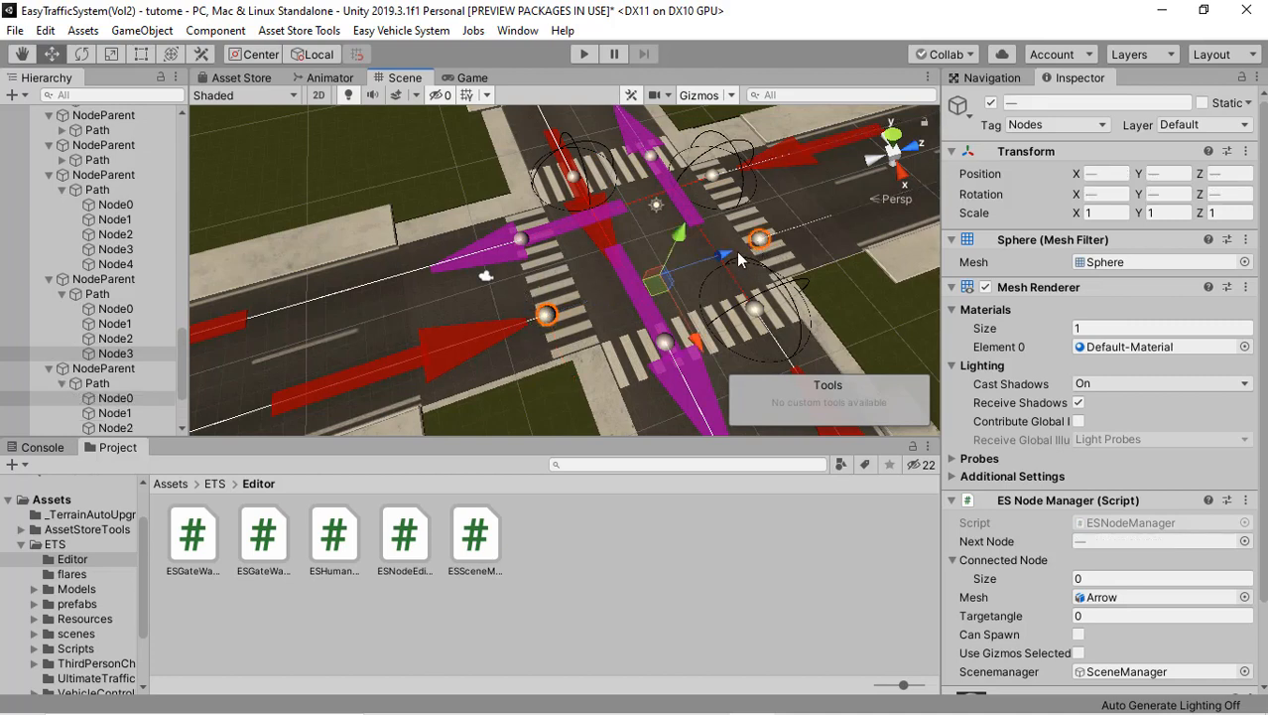
right_click(721, 255)
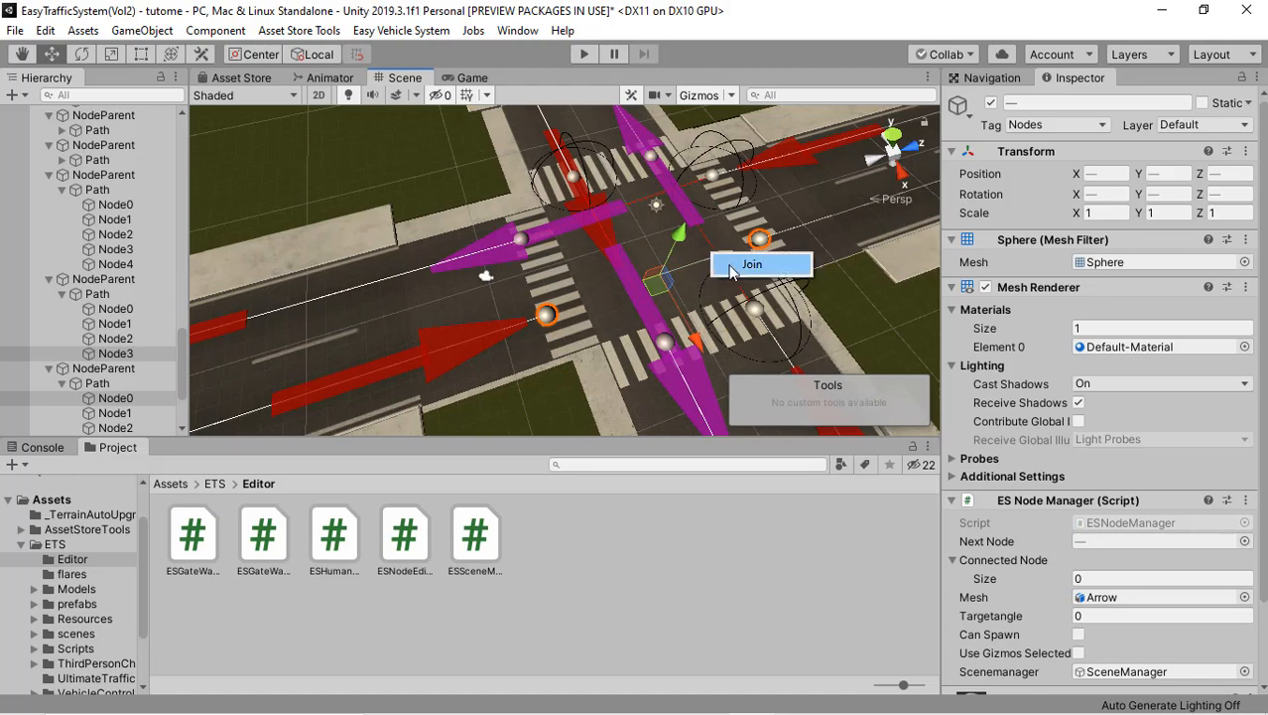
click(746, 267)
Step: Join the main road path's end node Node5 to Node0 of the side road's exit lane on its right as a turning connection
right_drag(746, 267, 722, 327)
scroll(718, 328, down, 8)
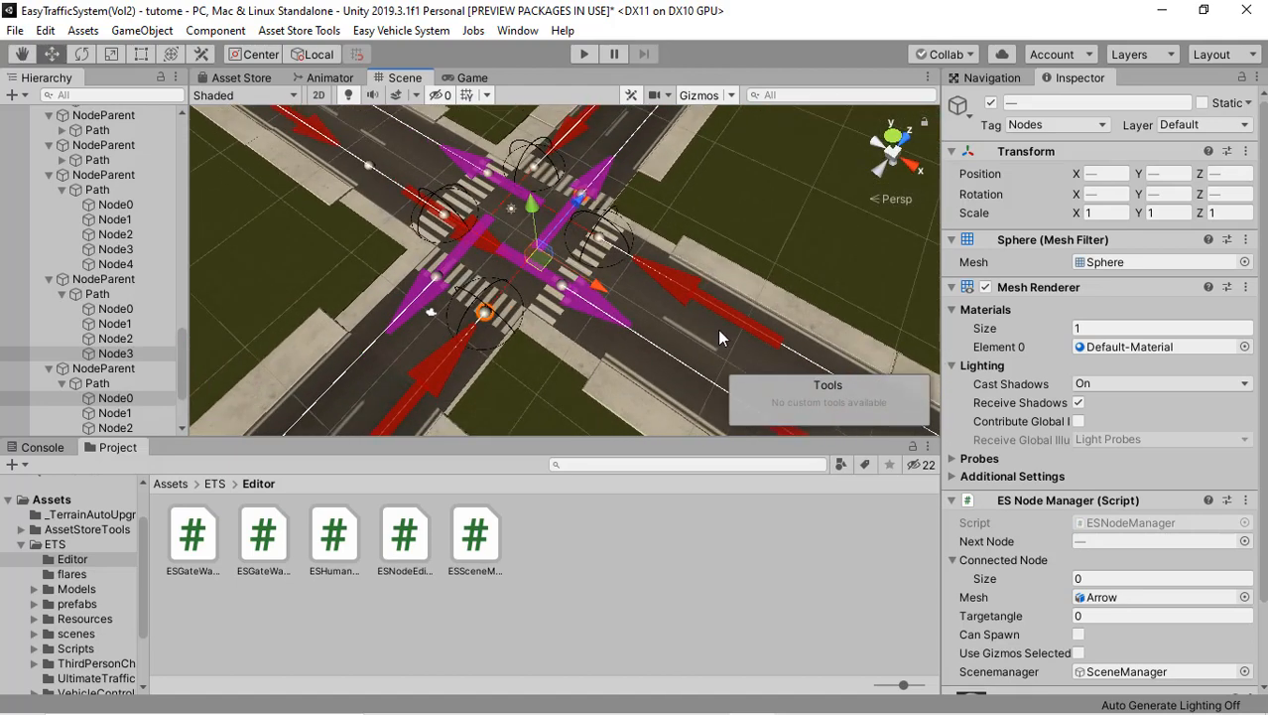
scroll(650, 290, up, 5)
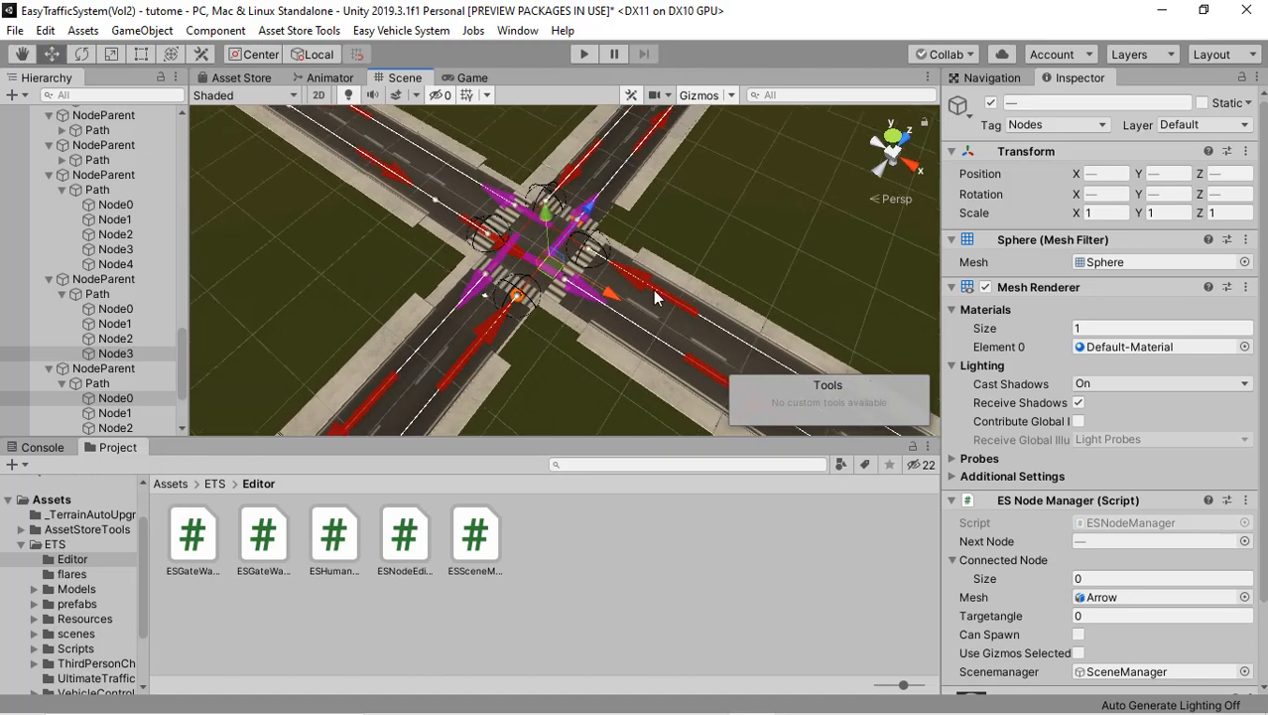
scroll(639, 290, up, 3)
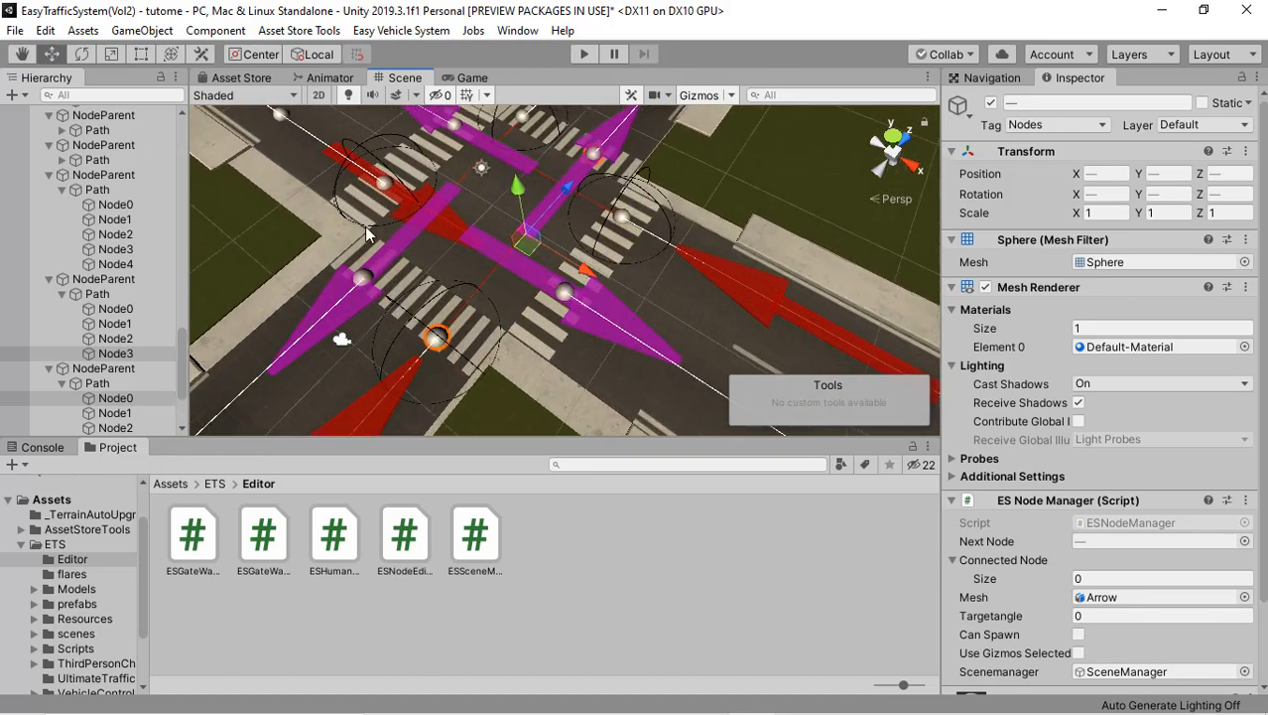
right_drag(423, 180, 513, 251)
middle_drag(612, 193, 694, 224)
right_drag(693, 224, 442, 396)
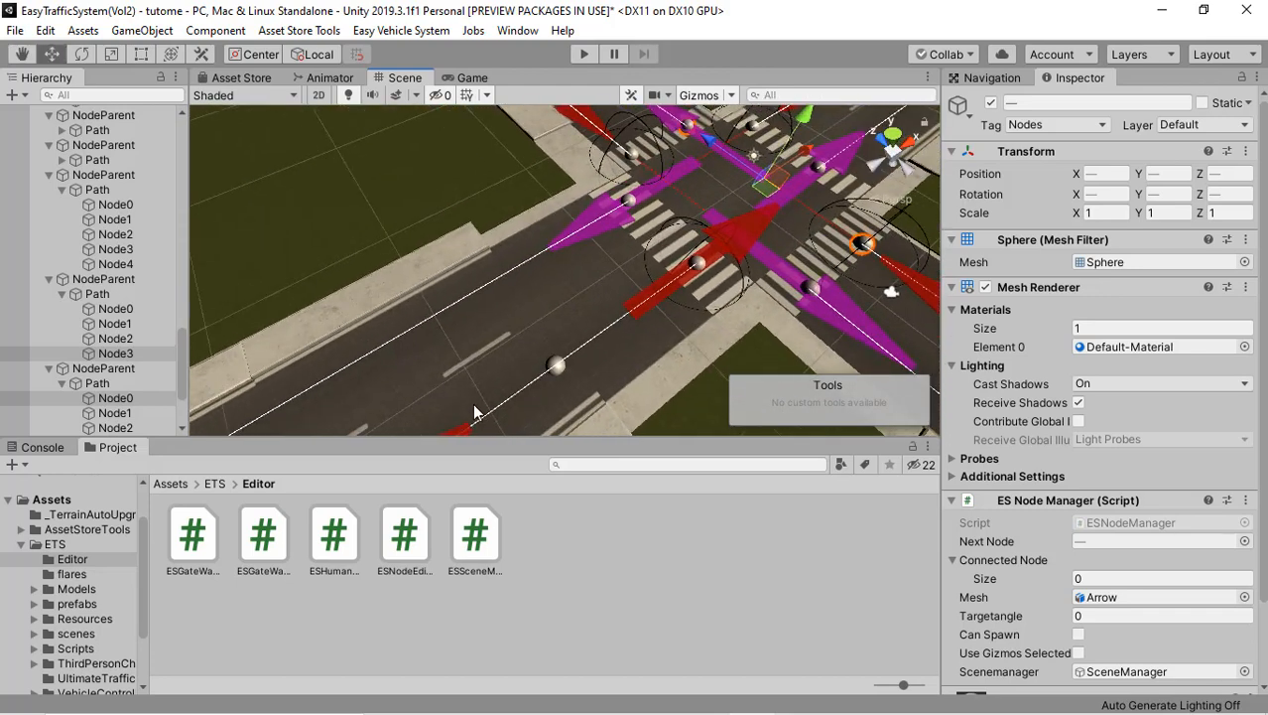
right_drag(657, 269, 539, 329)
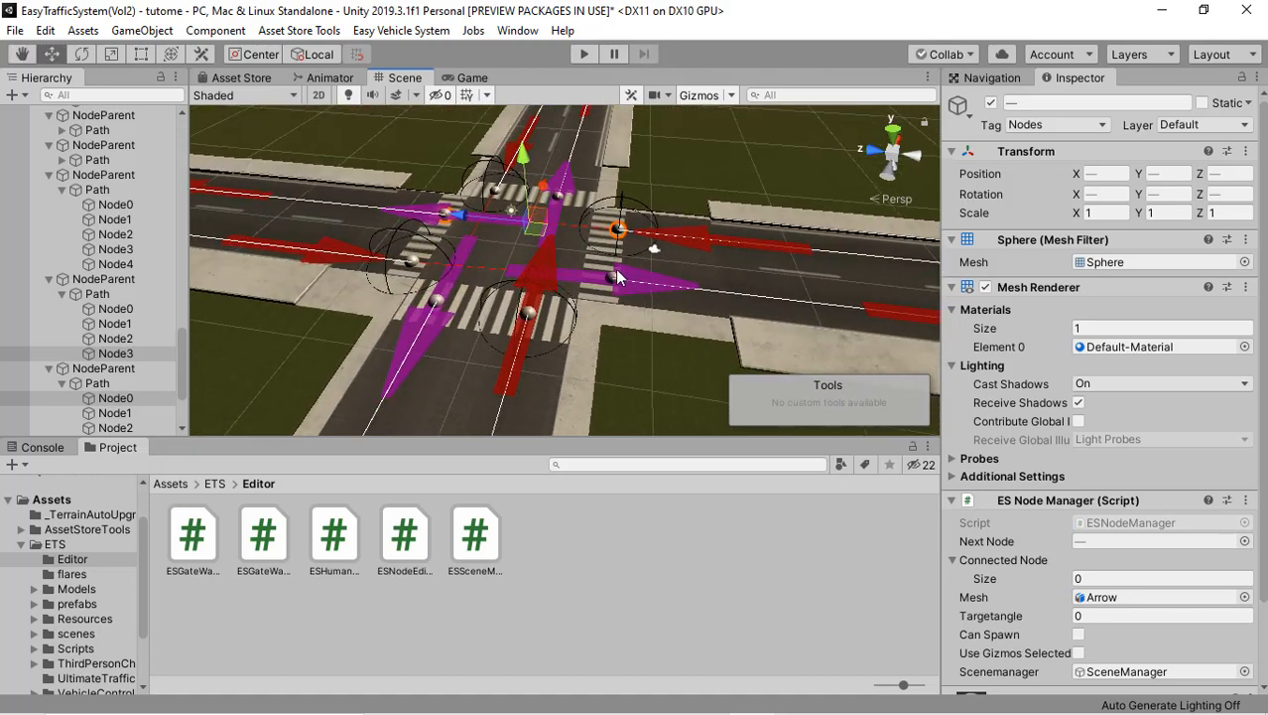
right_drag(617, 278, 599, 338)
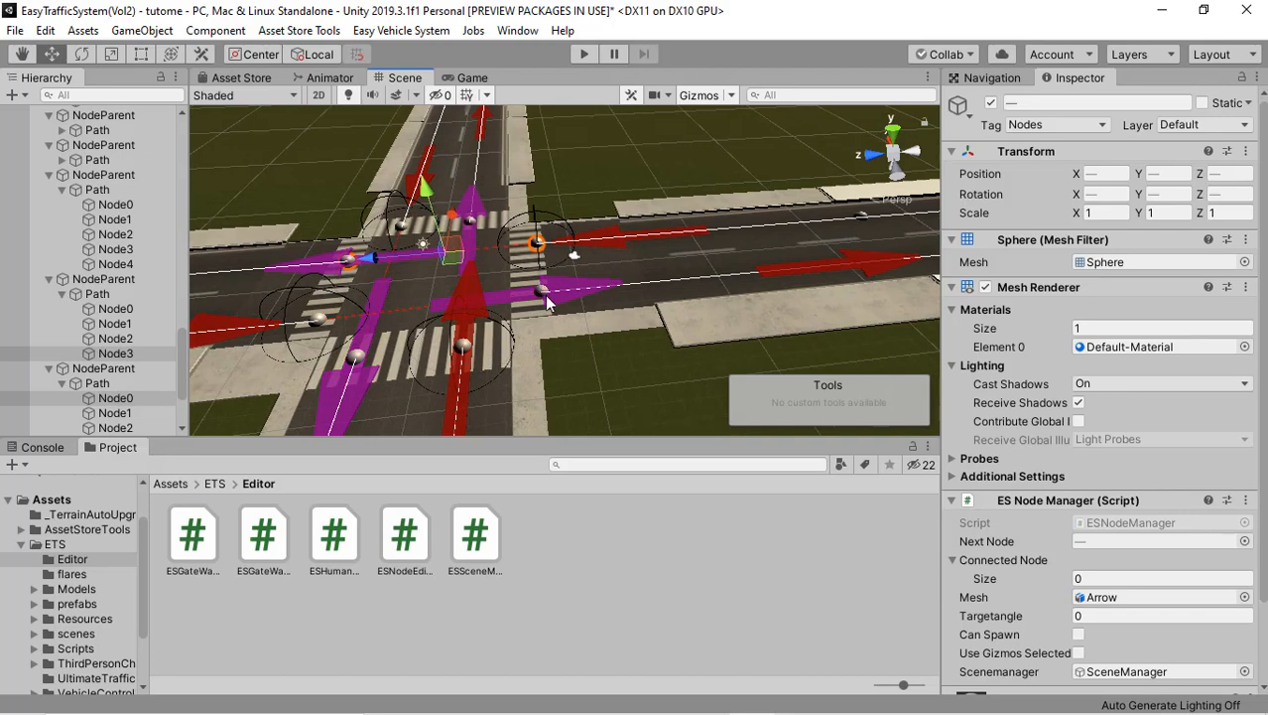
right_drag(549, 303, 488, 309)
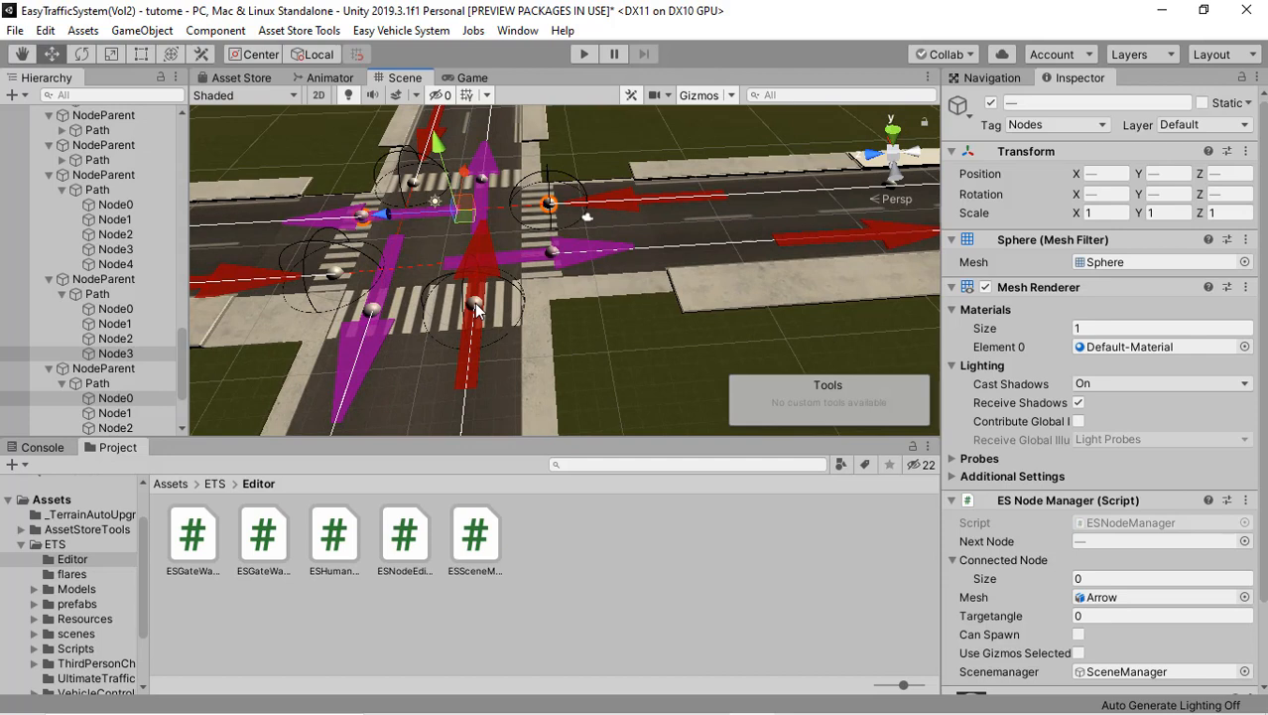
click(476, 310)
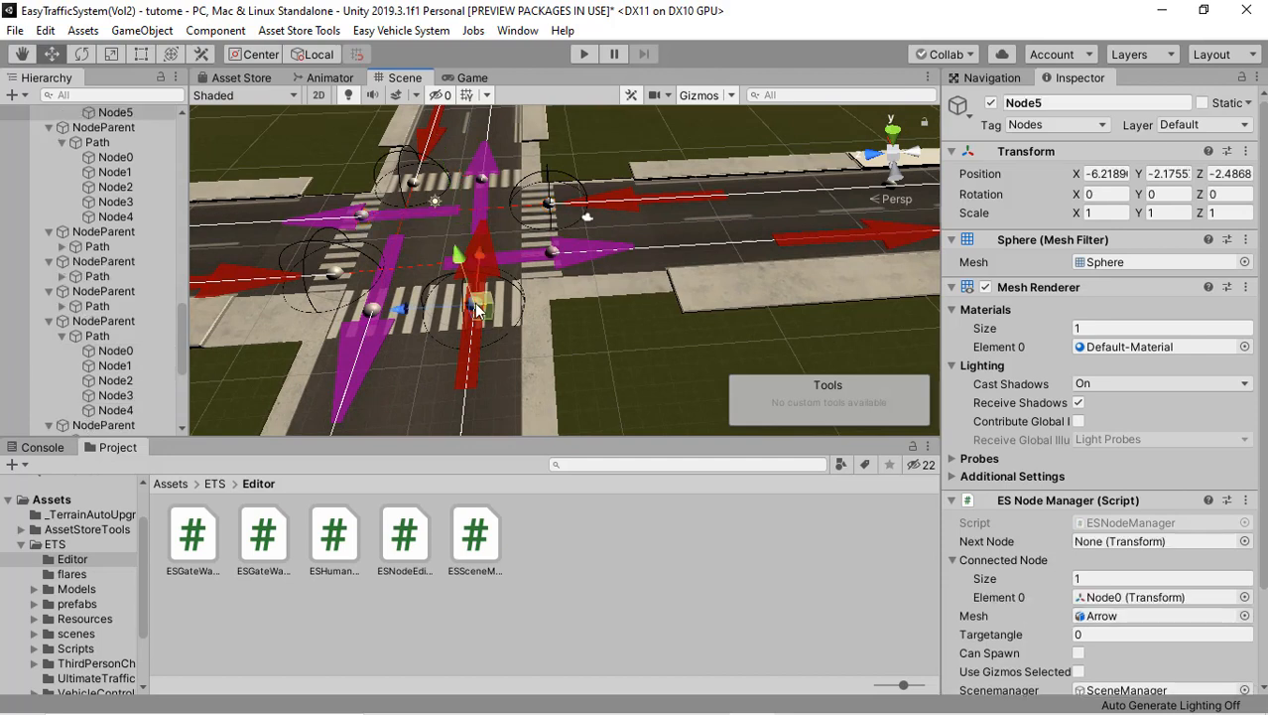
shift+click(552, 254)
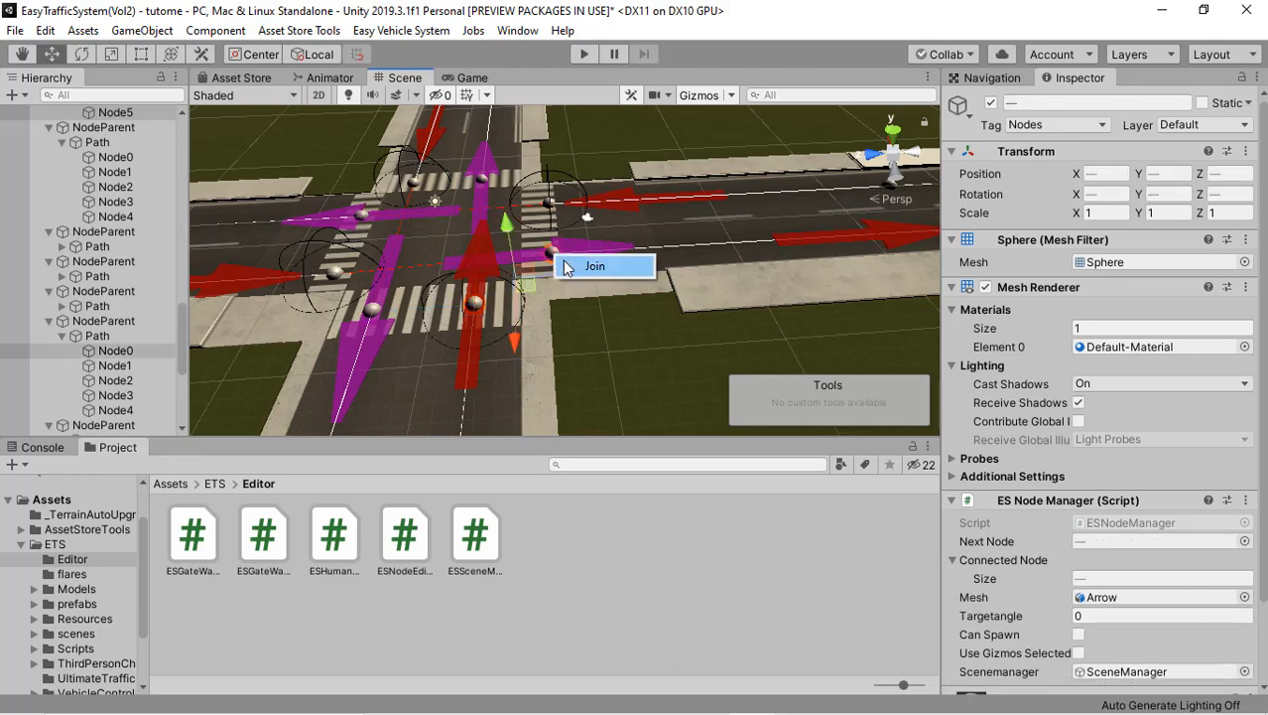
right_drag(466, 298, 620, 327)
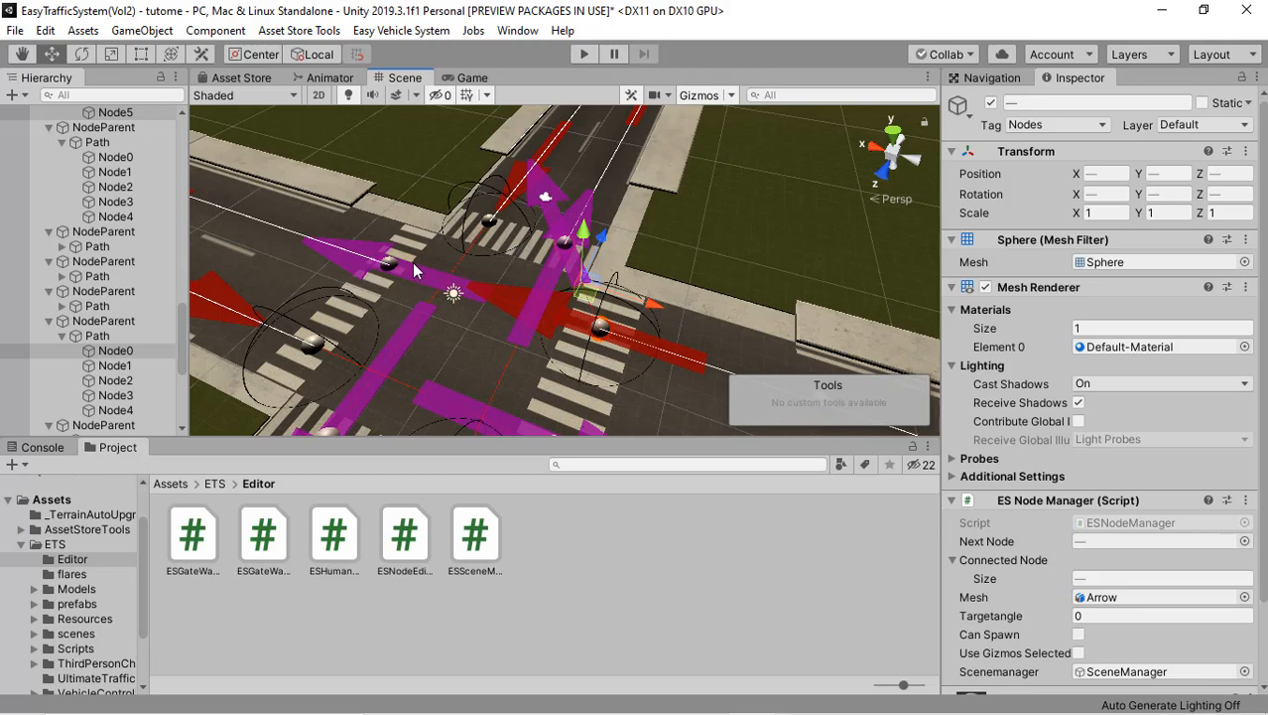
Step: Join the main road path's end node Node8 to the start node of the side road's exit lane on its right as a turning connection
right_drag(555, 317, 530, 306)
middle_drag(530, 304, 604, 301)
right_drag(605, 301, 509, 282)
right_drag(589, 219, 438, 267)
right_drag(336, 281, 481, 335)
middle_drag(483, 332, 558, 274)
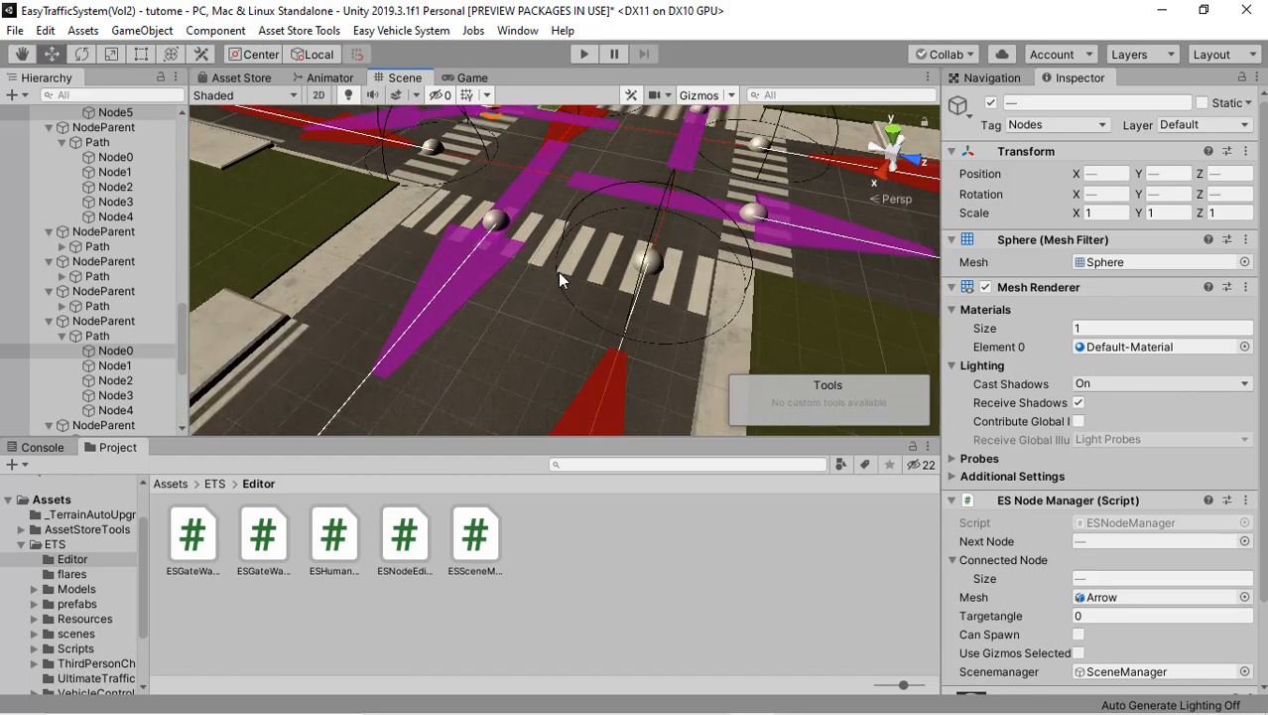
scroll(556, 275, down, 2)
right_drag(347, 295, 471, 292)
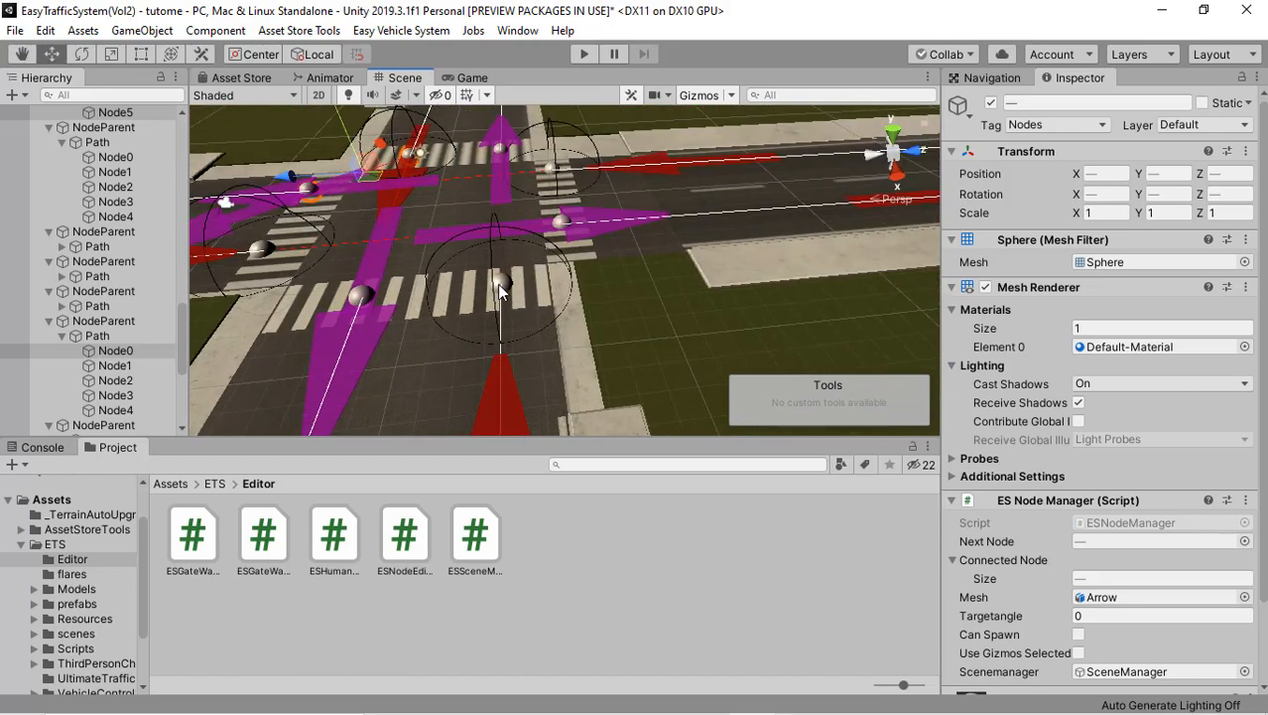
click(497, 281)
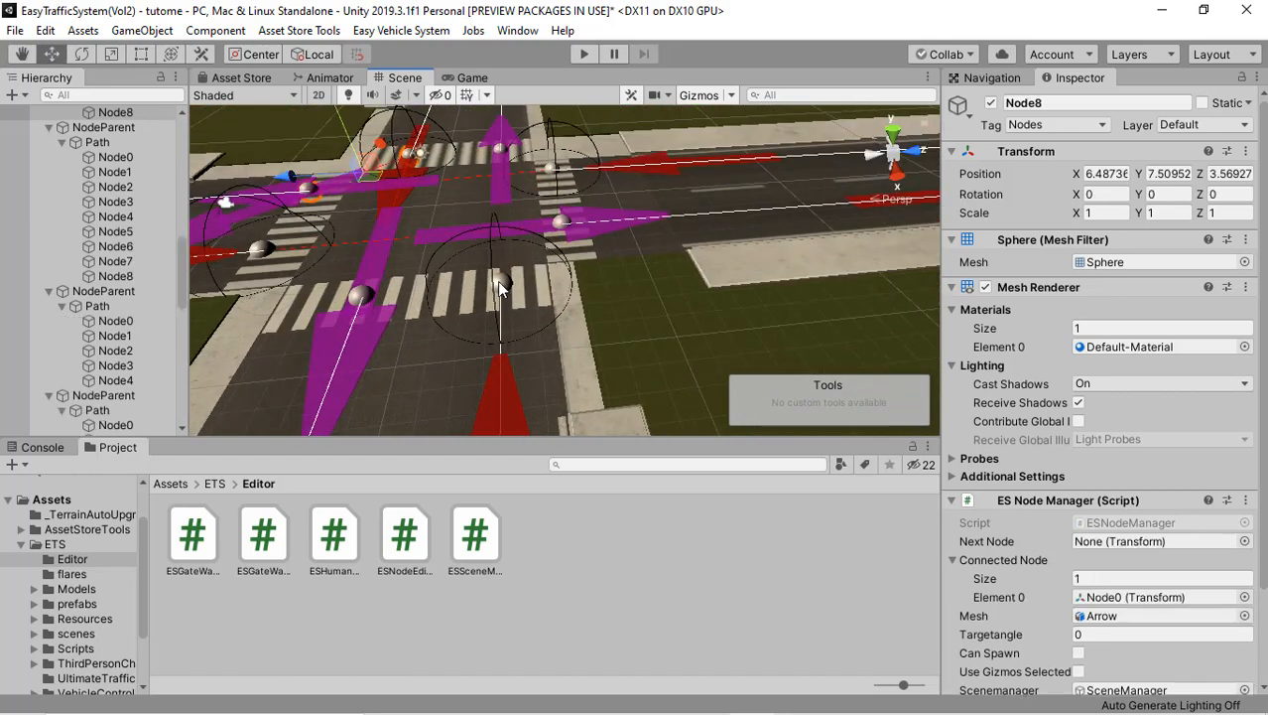
shift+click(562, 220)
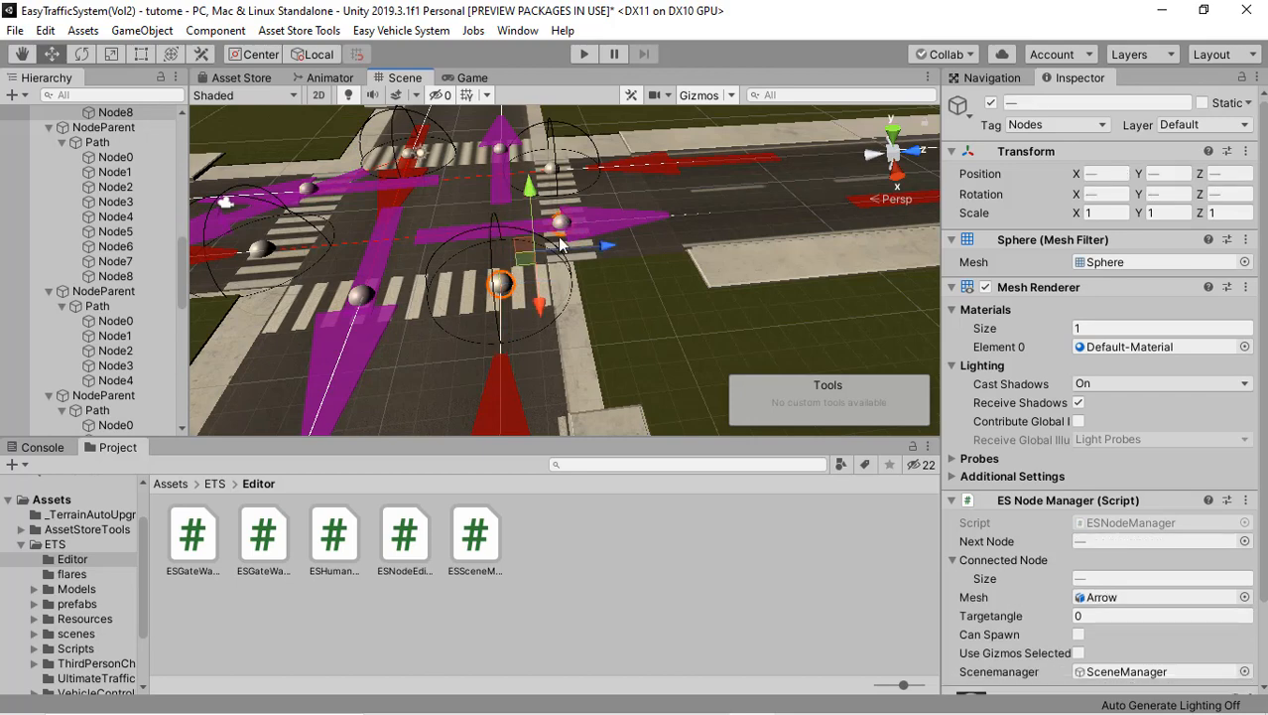
right_click(534, 285)
click(561, 290)
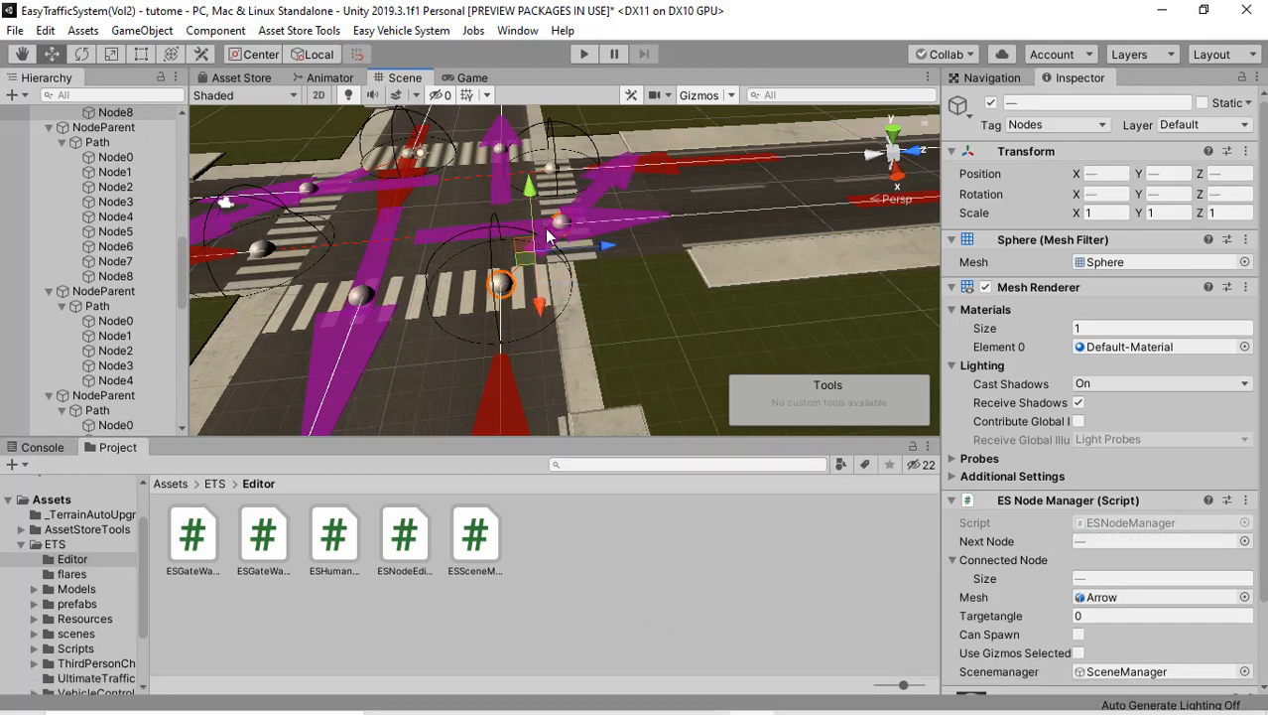
Step: Join the side road path's end node Node4 to the start node of the main road's exit lane on its right as a turning connection
scroll(551, 235, down, 3)
alt+drag(550, 235, 416, 281)
scroll(554, 288, up, 2)
scroll(512, 304, up, 3)
scroll(512, 305, up, 3)
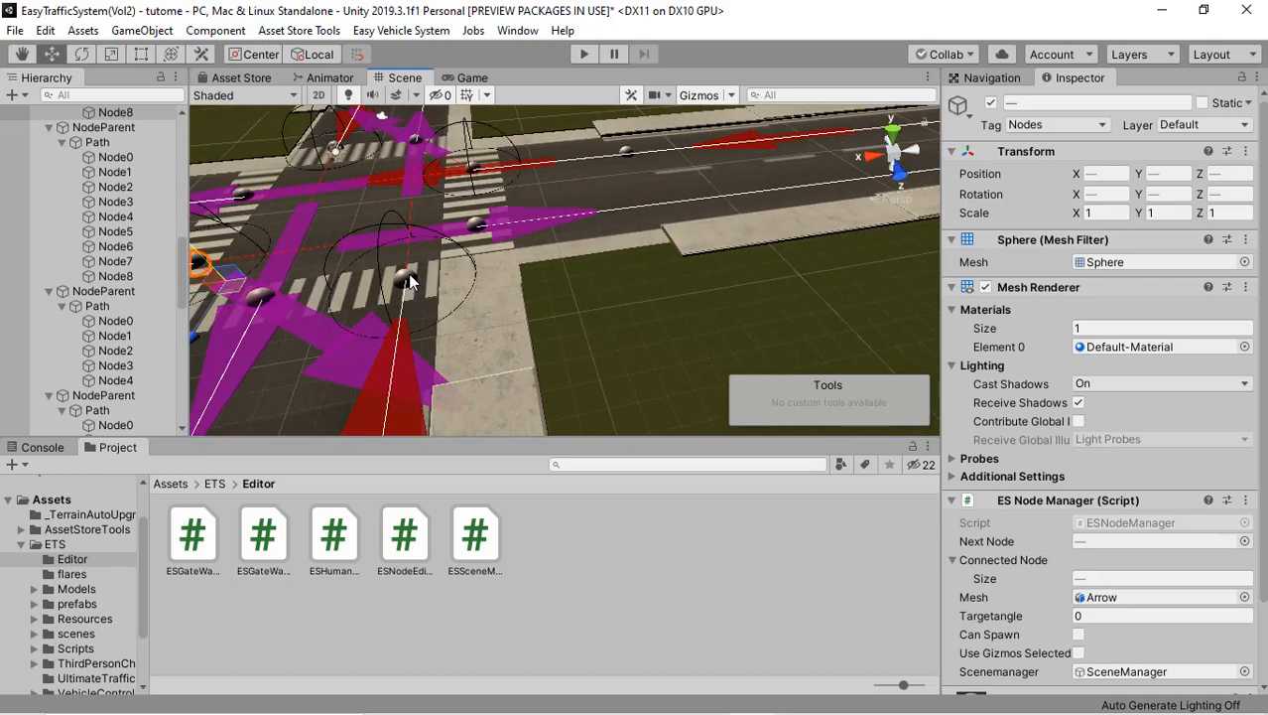
click(408, 274)
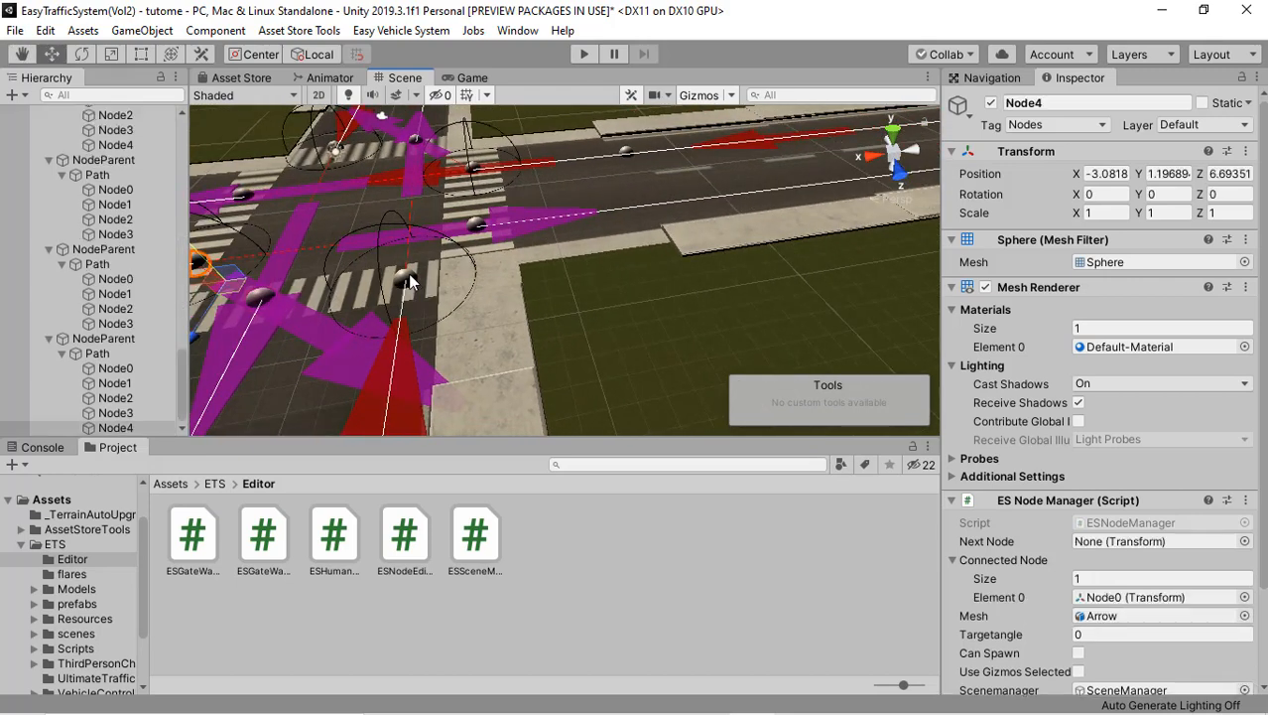
shift+click(479, 226)
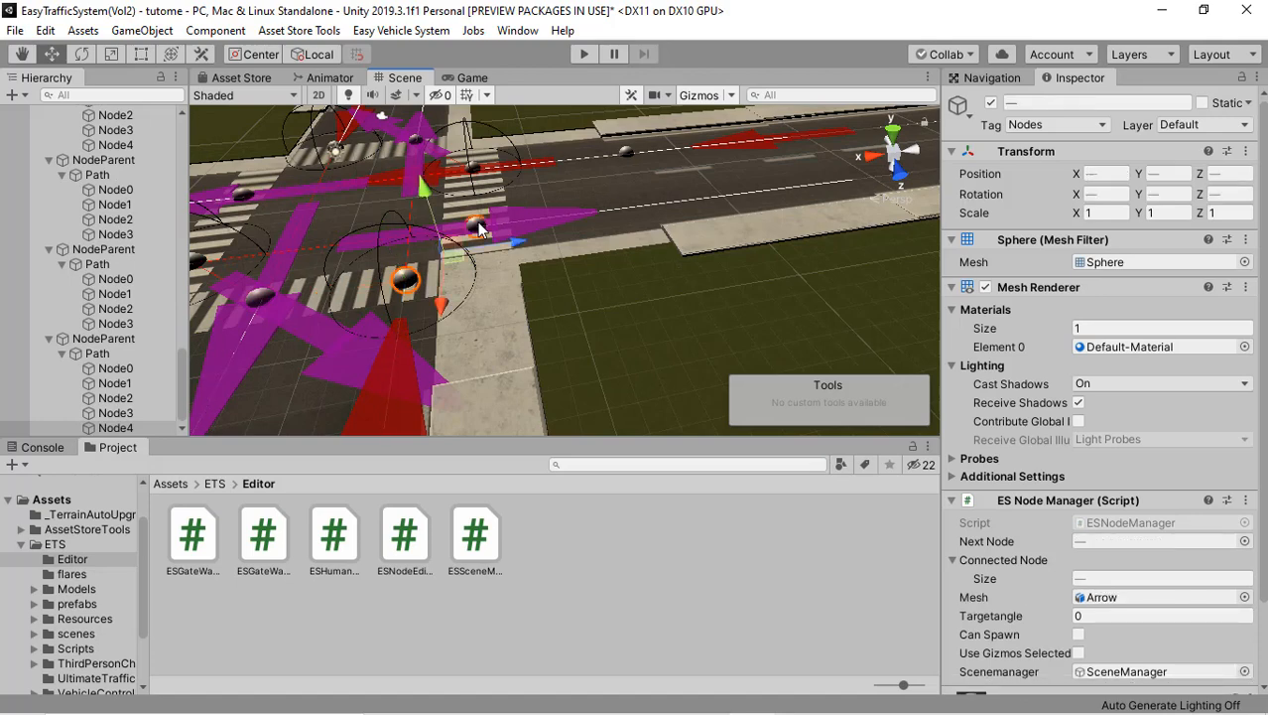
right_click(480, 239)
click(514, 245)
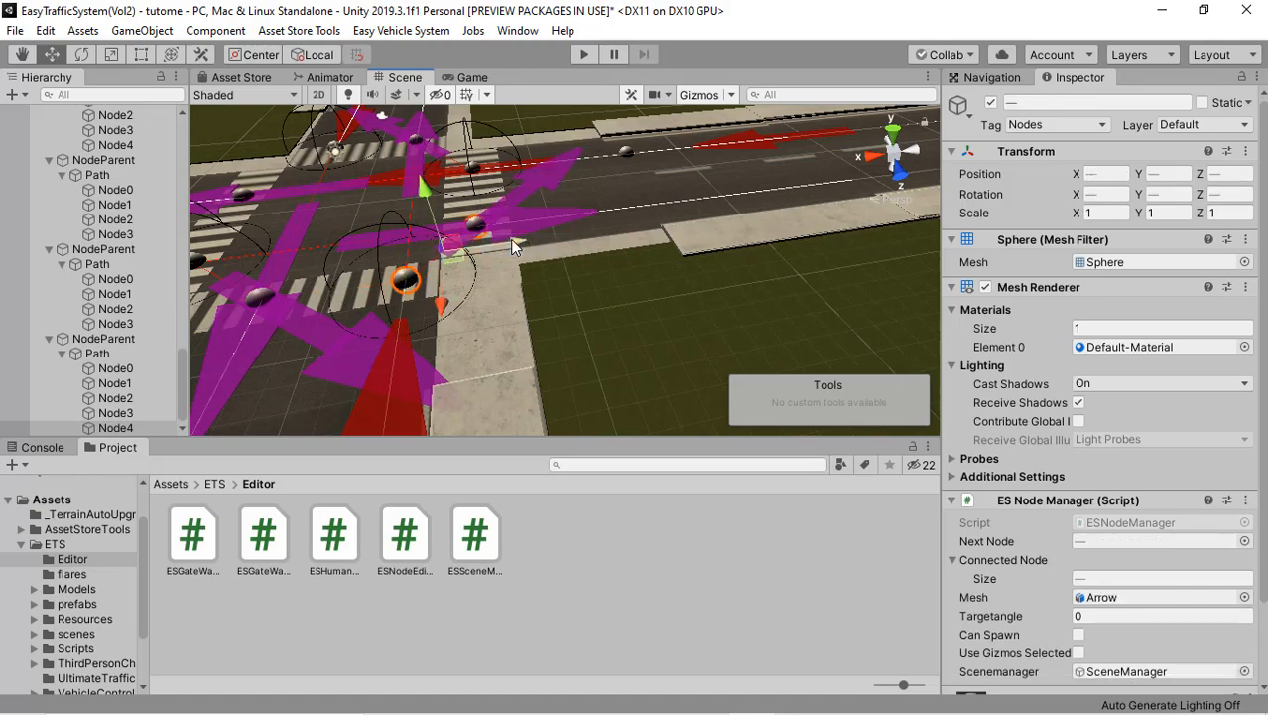
Step: Examine the joined crossroads and the roads around it to locate the next crossroads whose side road lanes need joining
scroll(509, 348, down, 5)
scroll(494, 351, down, 3)
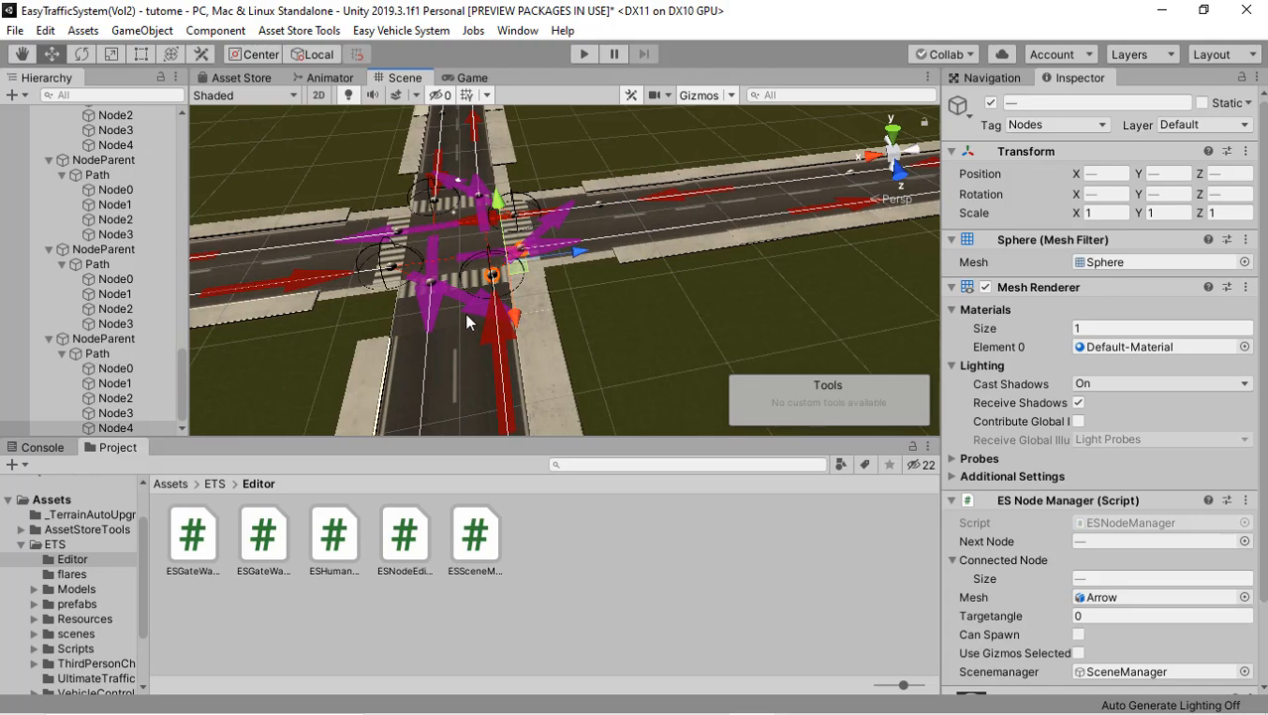
alt+drag(401, 319, 598, 306)
scroll(400, 294, up, 3)
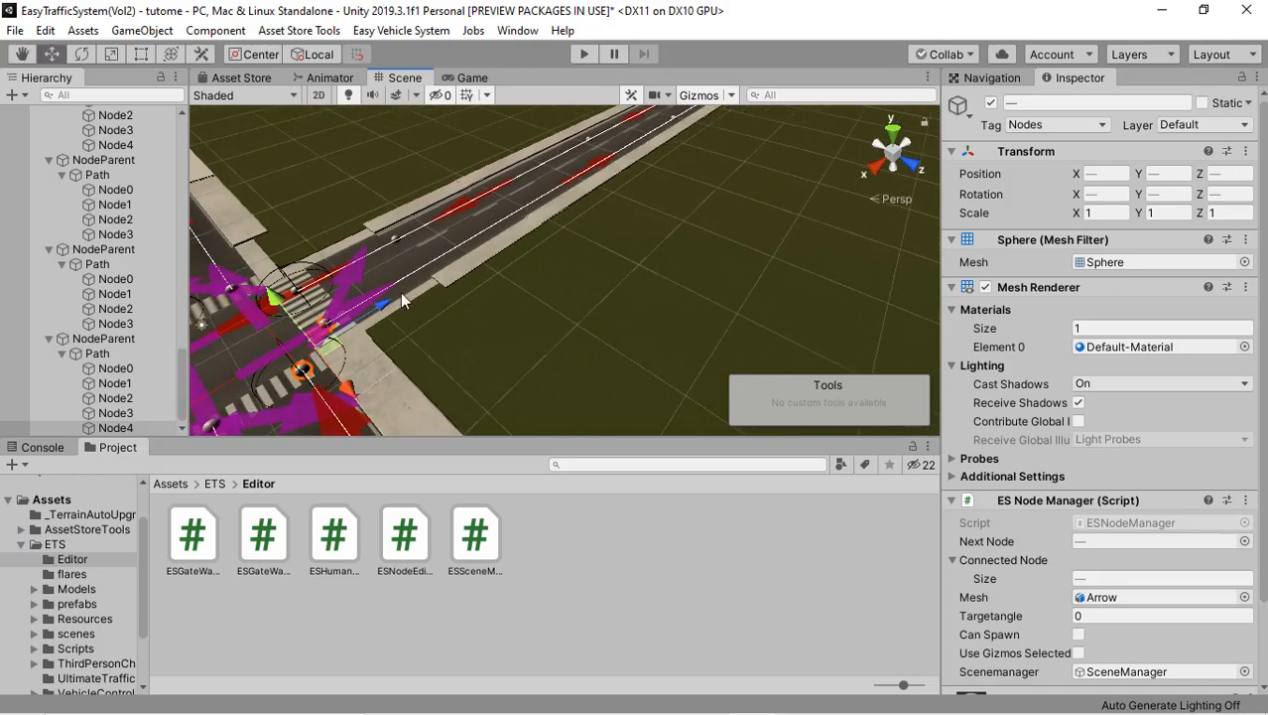
alt+drag(400, 294, 440, 325)
middle_drag(441, 334, 603, 308)
scroll(596, 311, down, 3)
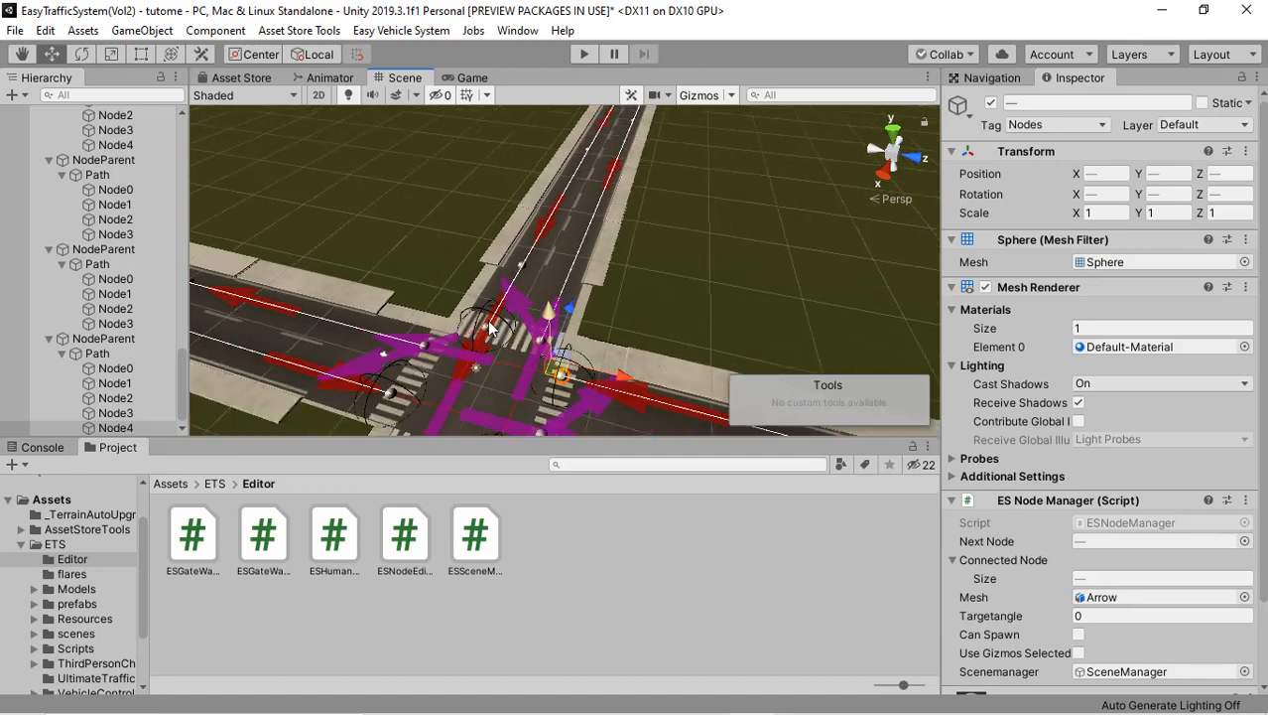
middle_drag(476, 337, 598, 266)
alt+drag(391, 295, 697, 308)
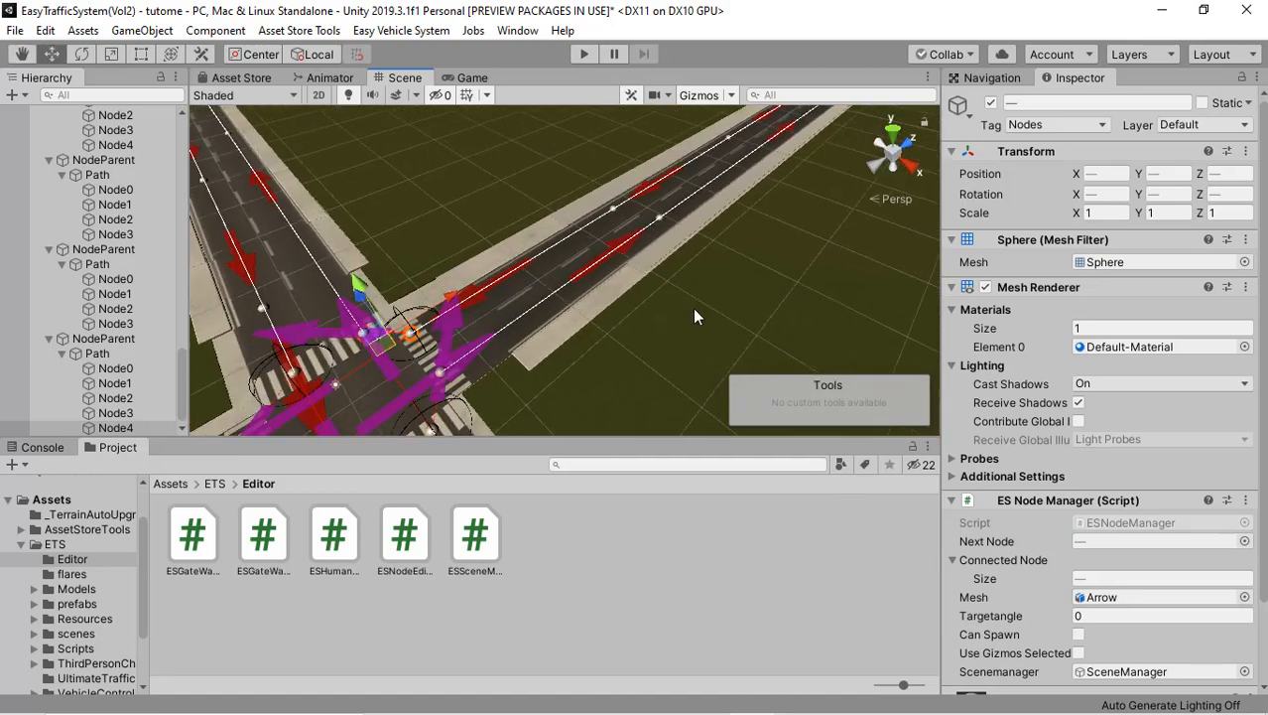
scroll(691, 308, down, 2)
scroll(611, 301, down, 3)
alt+drag(603, 303, 714, 305)
middle_drag(613, 306, 386, 289)
scroll(595, 355, down, 4)
middle_drag(446, 329, 626, 252)
middle_drag(544, 245, 268, 234)
scroll(566, 298, up, 5)
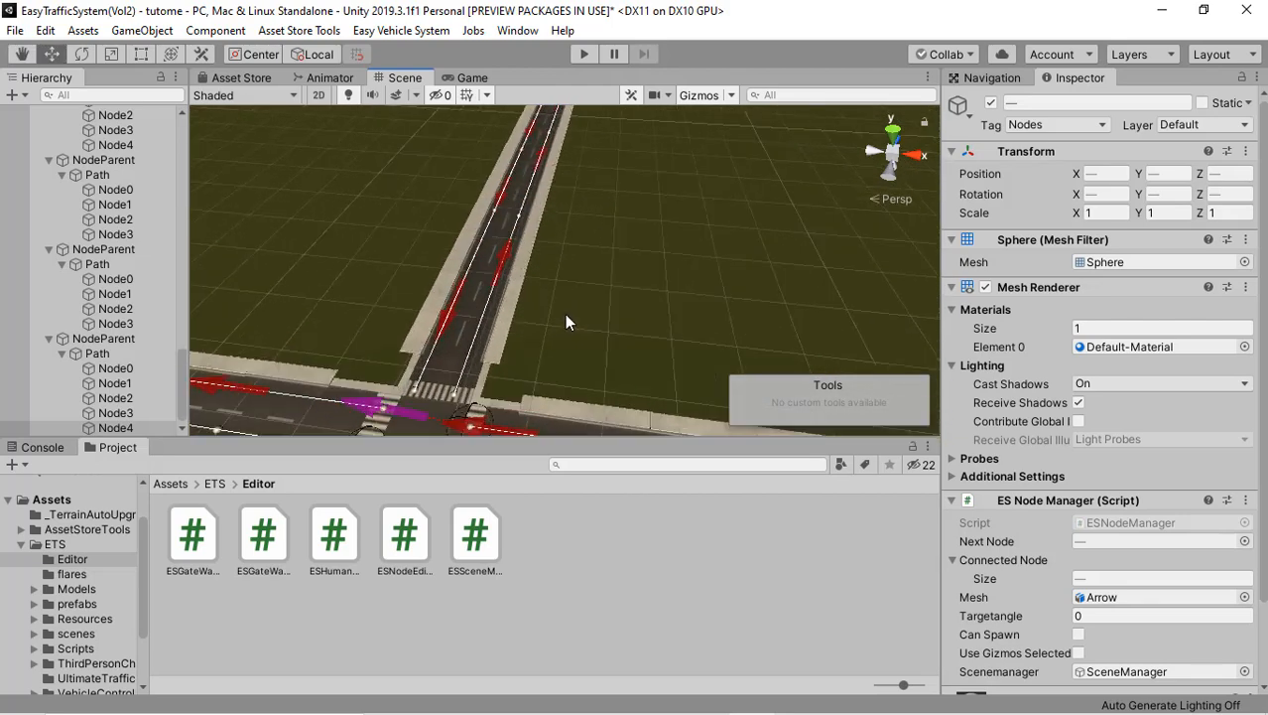
Step: Join the side road path's end node Node4 at the next crossroads to Node0 of the lane straight across
middle_drag(488, 287, 530, 236)
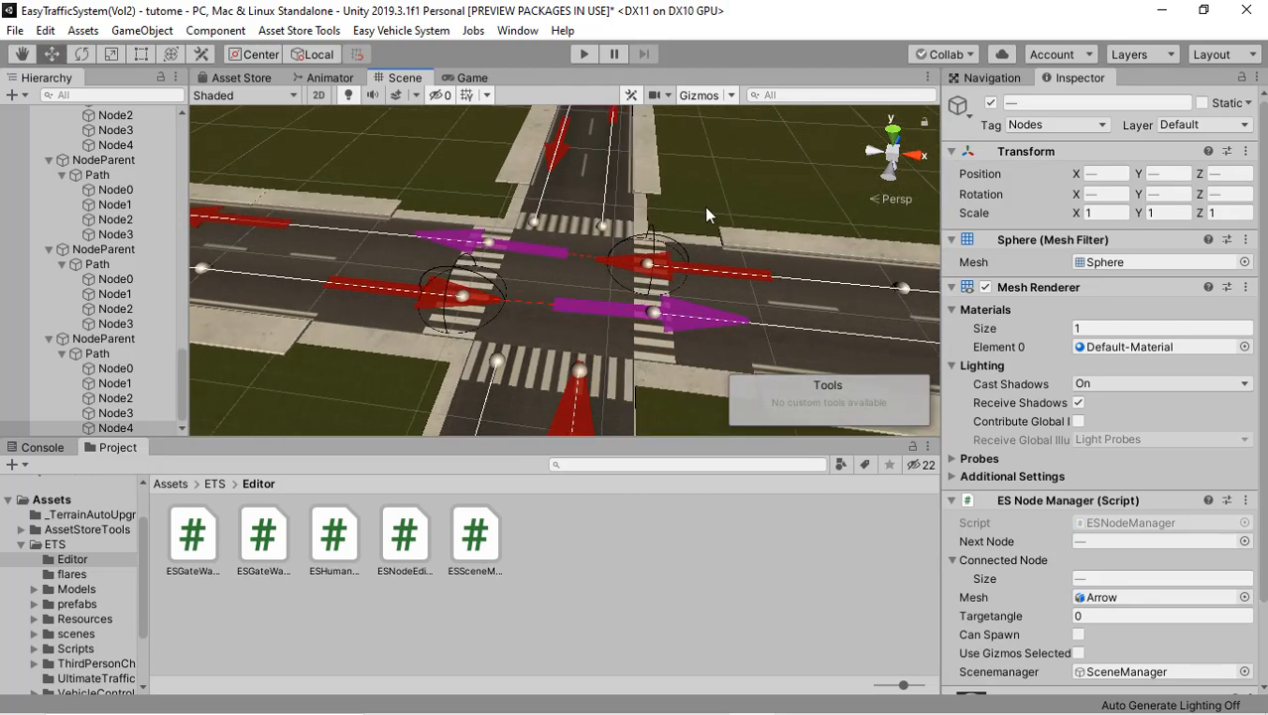
alt+drag(616, 221, 574, 232)
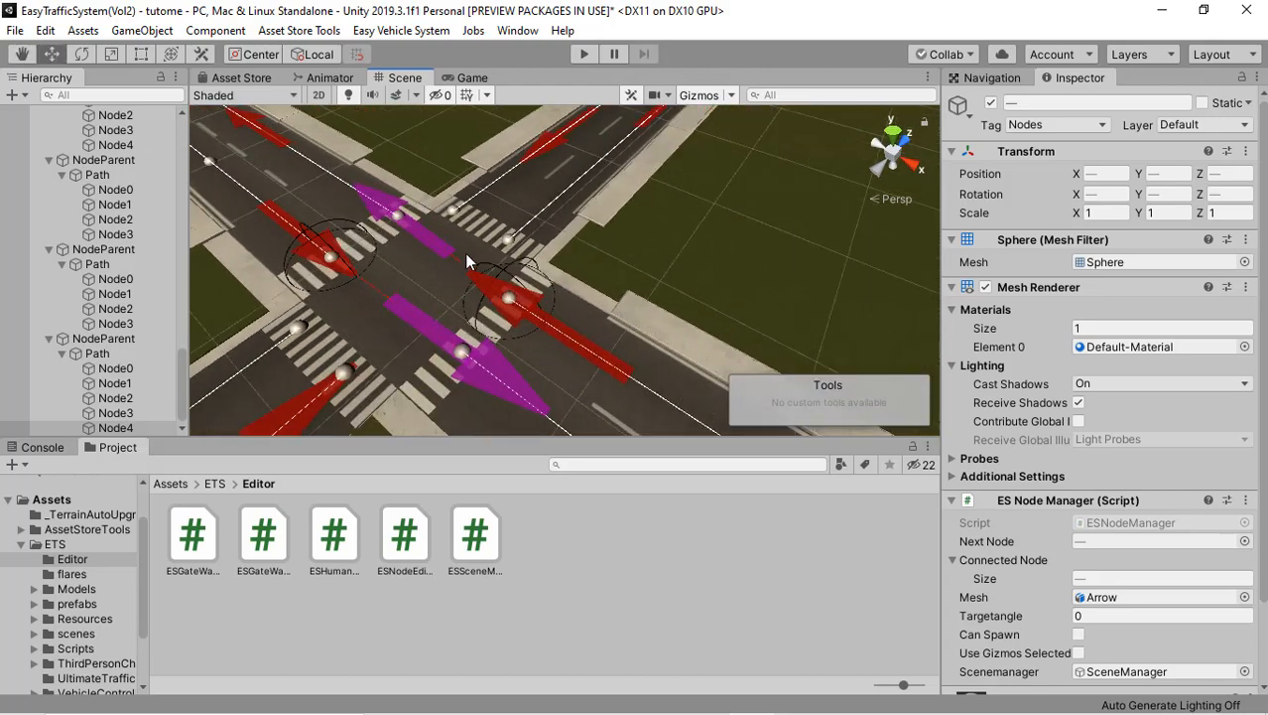
mouse_move(468, 261)
alt+mouse_down()
mouse_move(476, 248)
mouse_move(458, 237)
mouse_move(542, 243)
mouse_move(585, 175)
mouse_move(638, 213)
mouse_move(566, 212)
mouse_move(581, 218)
mouse_move(489, 263)
mouse_move(496, 273)
mouse_move(457, 281)
alt+mouse_up()
click(474, 267)
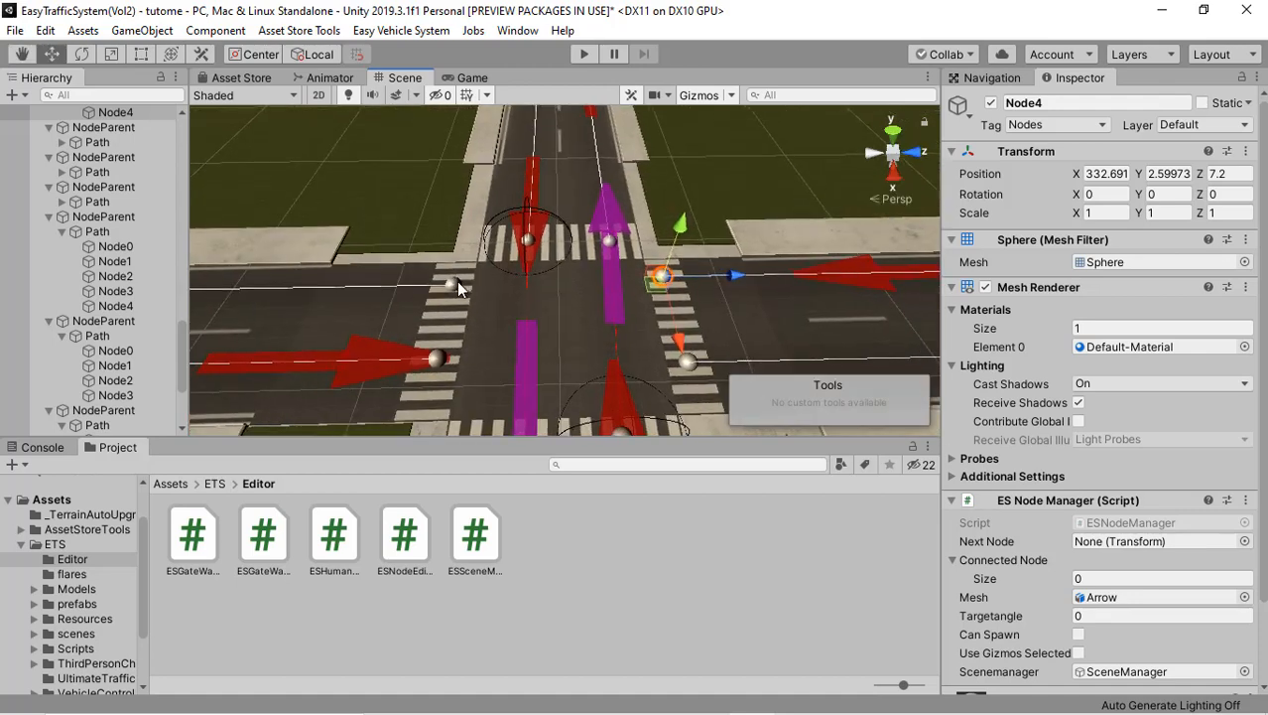
ctrl+click(454, 280)
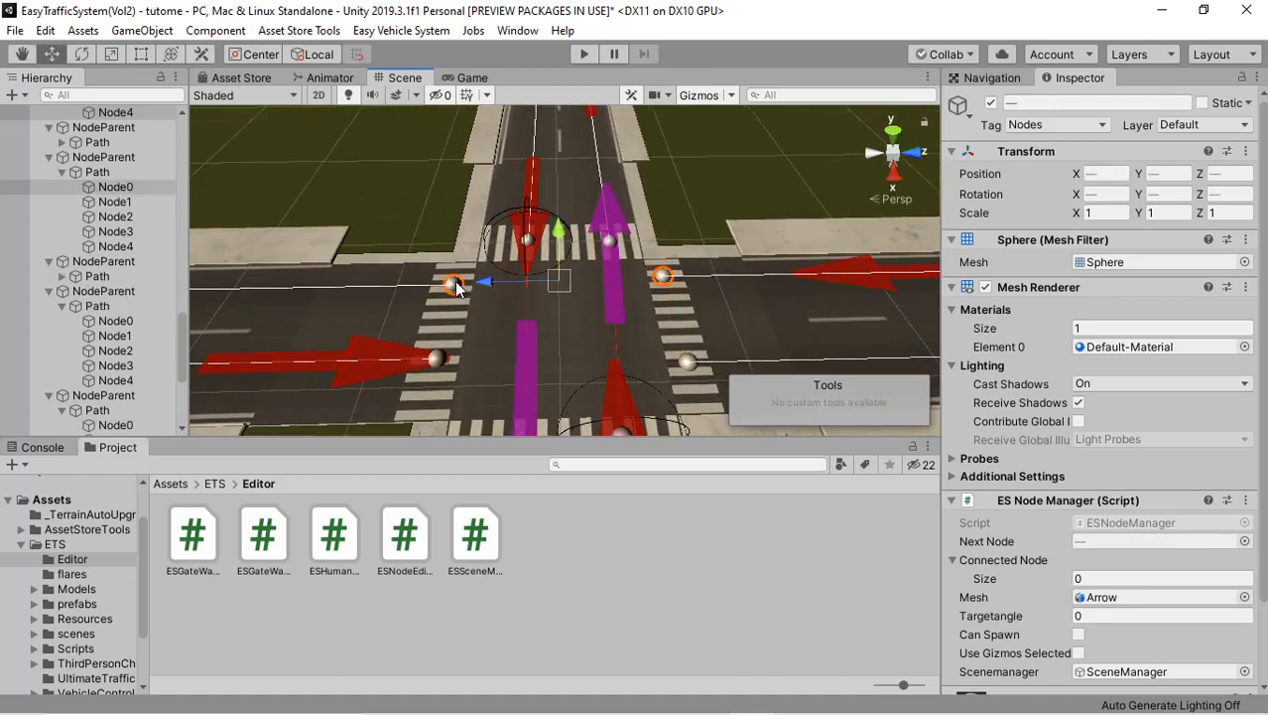
right_click(543, 297)
click(583, 309)
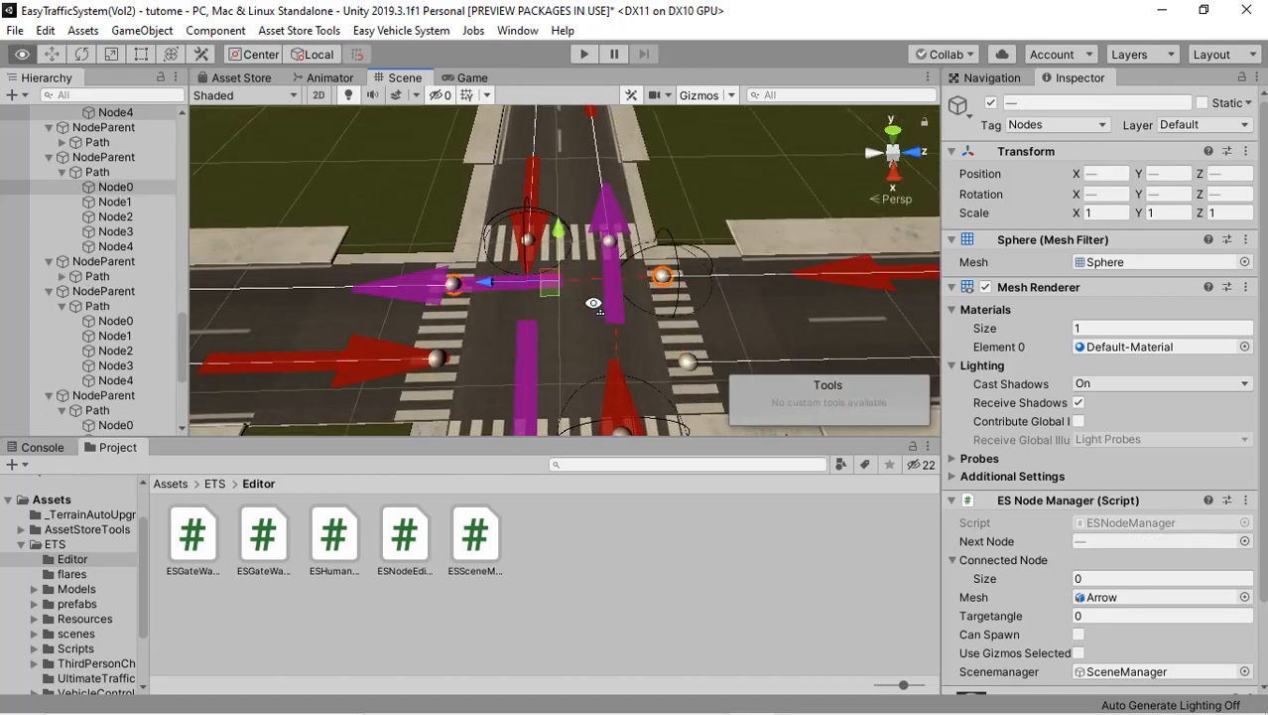
Step: Join the opposite side road path's end node Node5 to Node0 of the lane straight across this crossroads
alt+drag(570, 309, 690, 362)
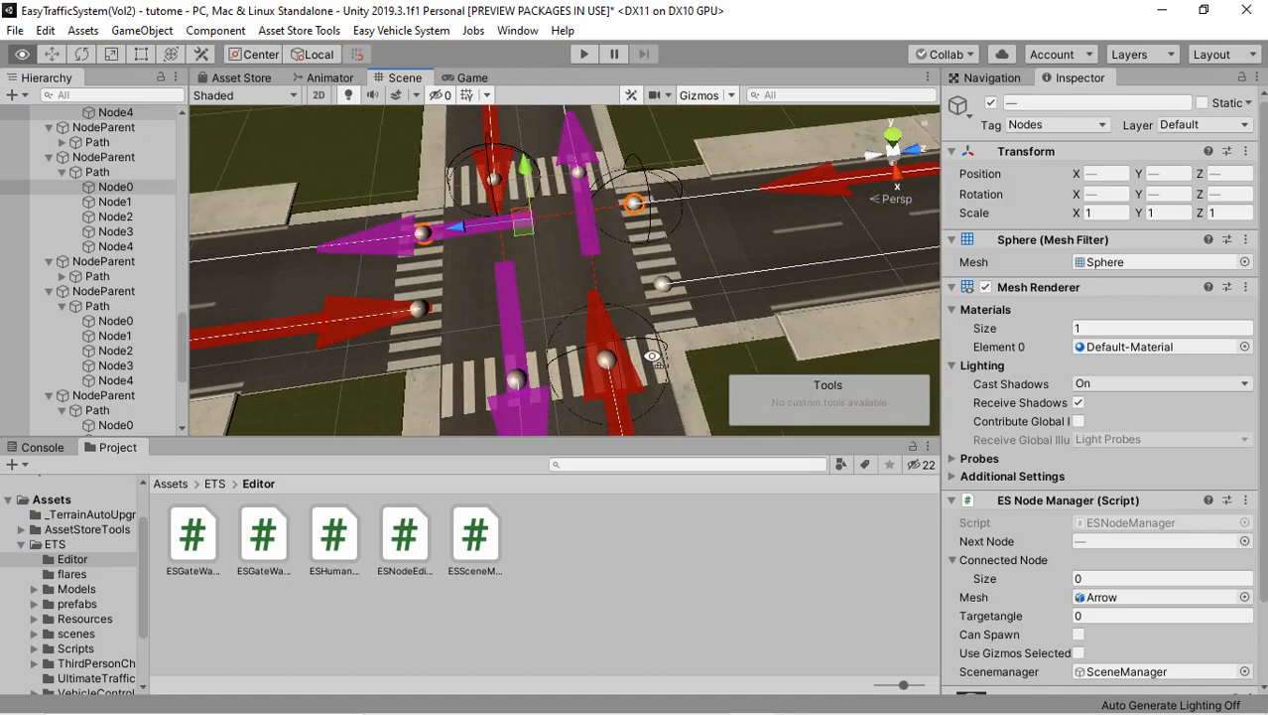
click(418, 305)
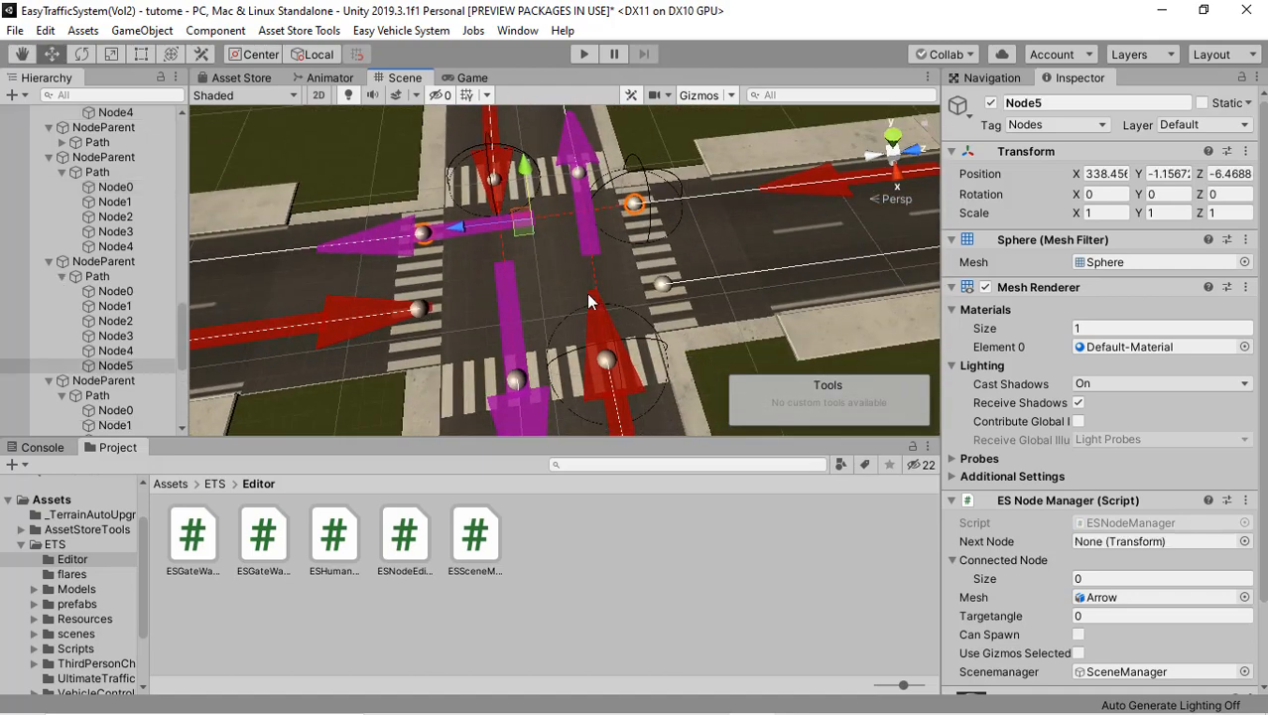
shift+click(659, 281)
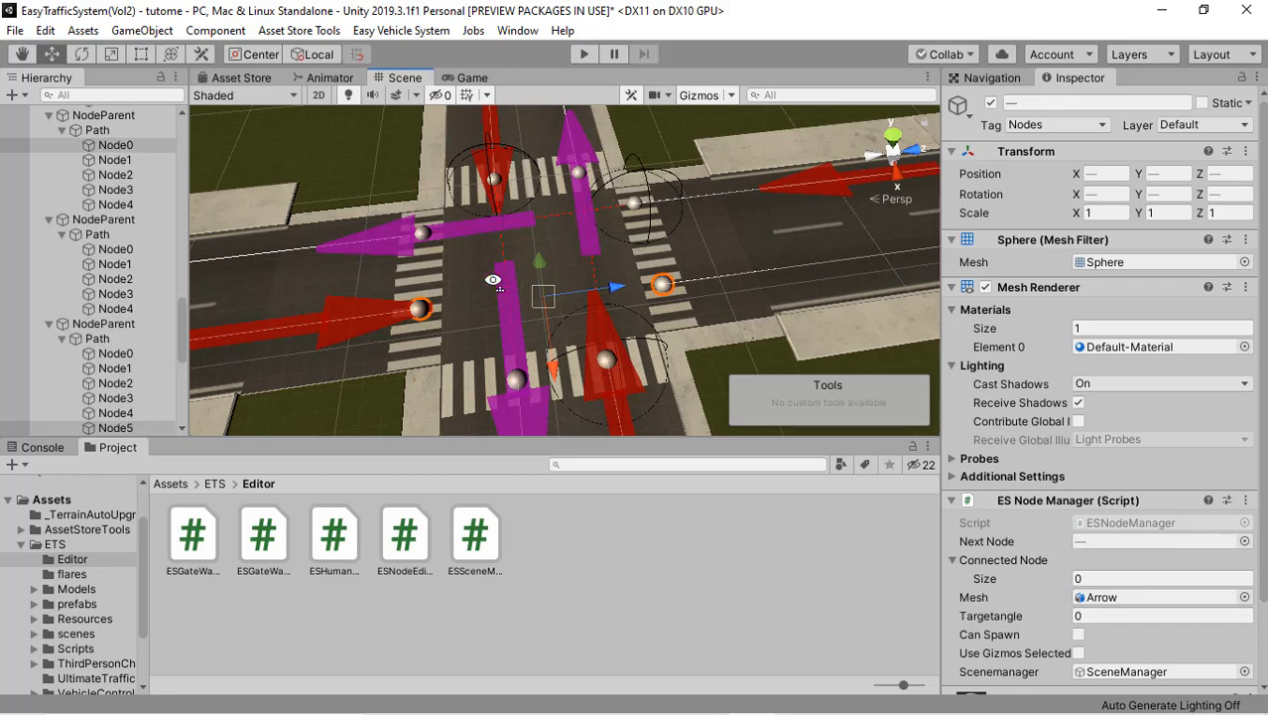
alt+drag(585, 281, 517, 281)
right_click(517, 281)
click(558, 296)
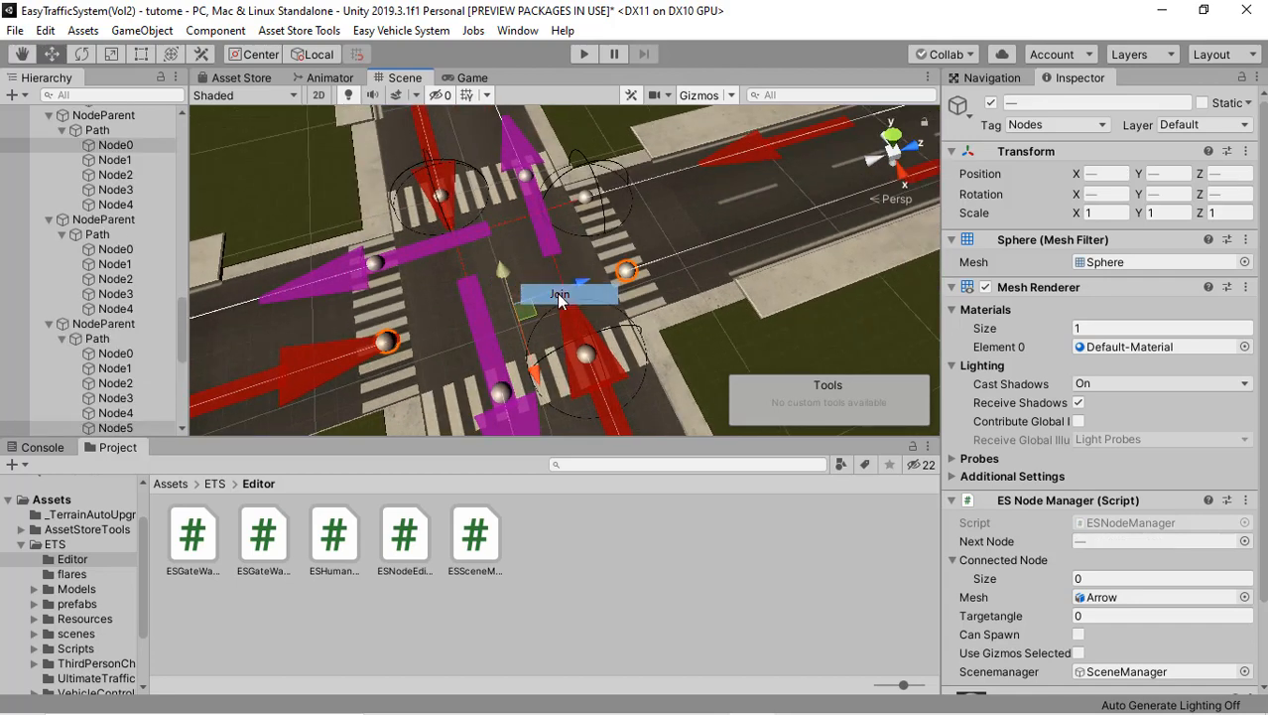
Step: Join the side road's end node Node5 to the start node of the main road's exit lane on its right as a turning connection
right_drag(391, 290, 465, 291)
middle_drag(493, 265, 442, 270)
alt+drag(487, 235, 663, 213)
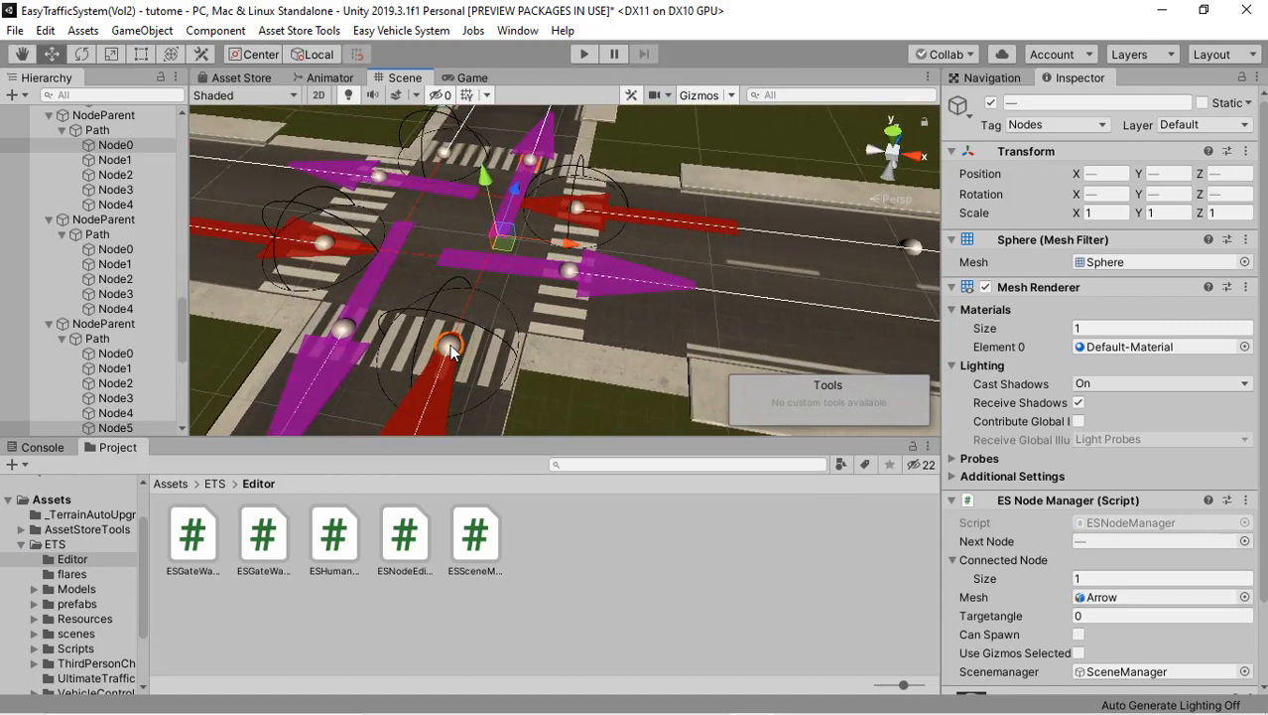
click(450, 347)
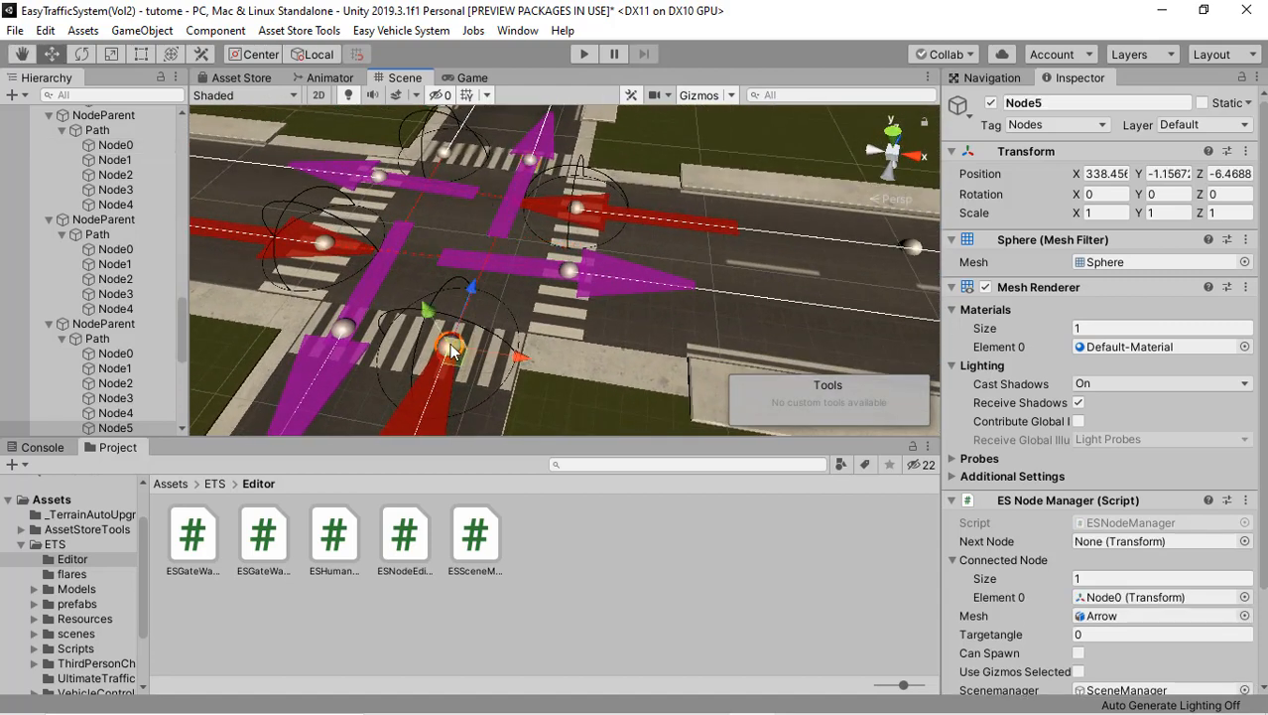
shift+click(570, 278)
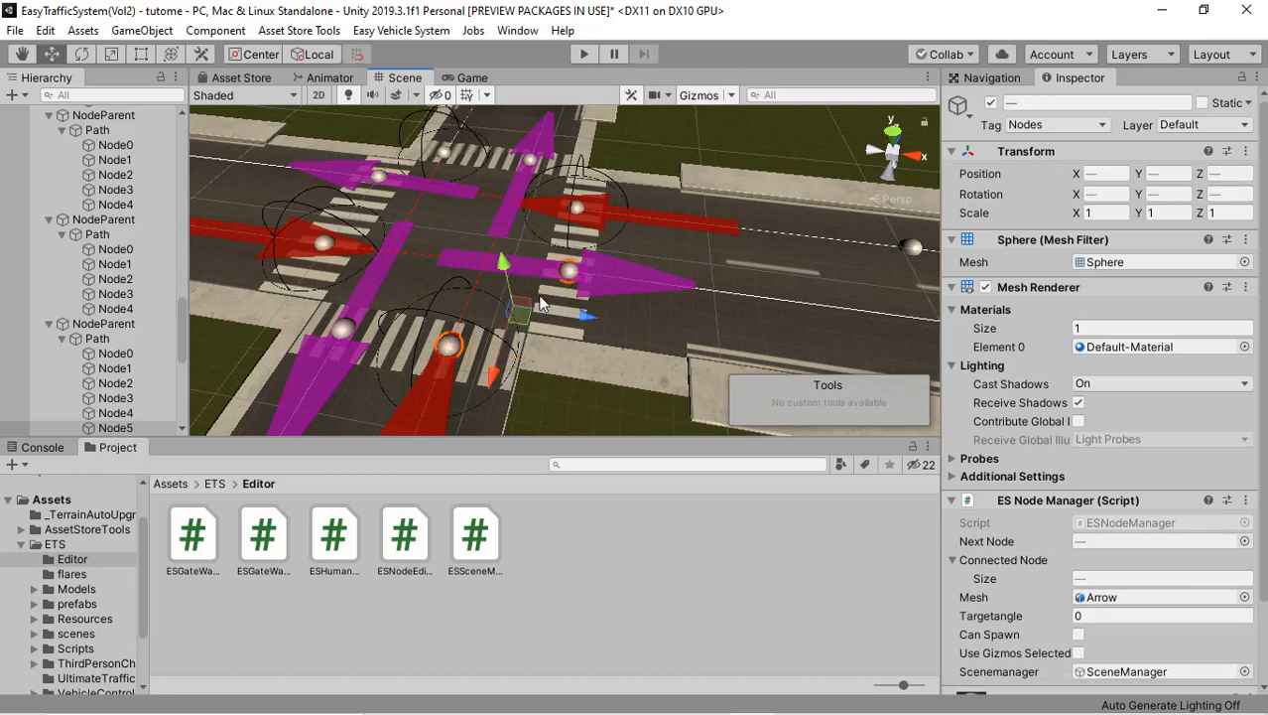
right_click(542, 303)
click(555, 305)
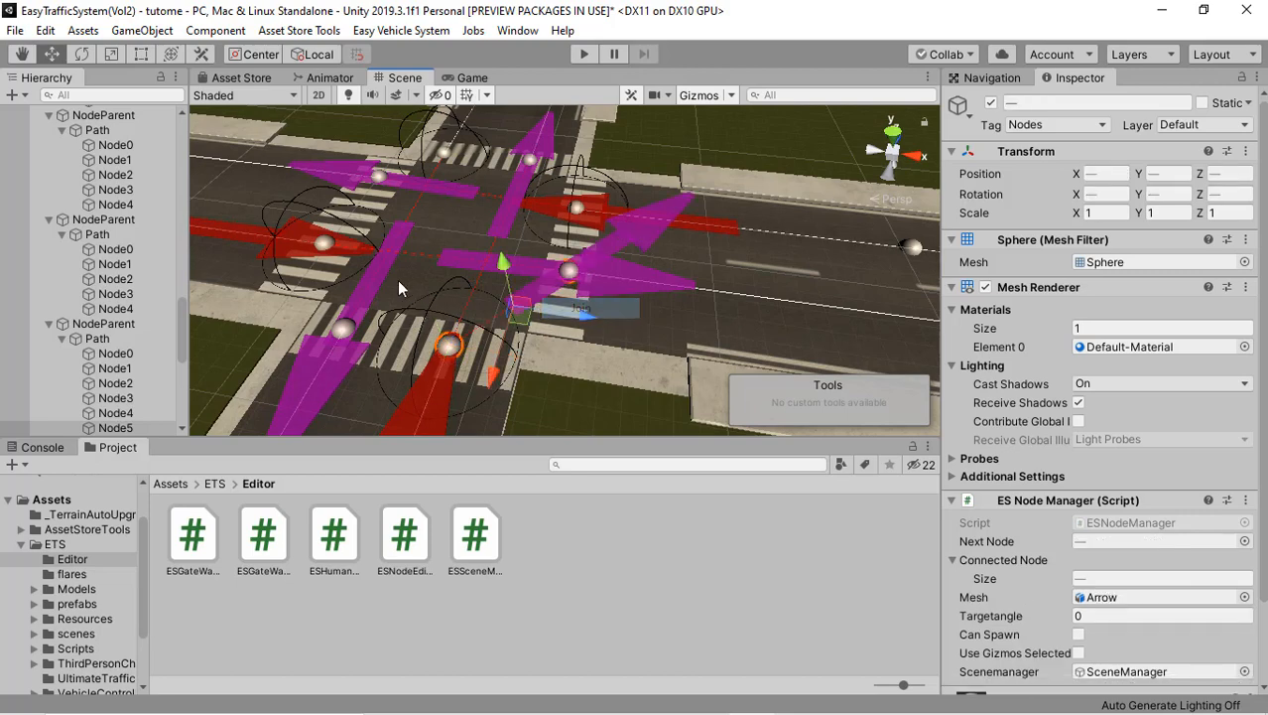
Step: Join the main road's end node Node8 at the second crossroads to the start of the side road exit lane on its right
right_drag(508, 278, 439, 303)
middle_drag(439, 304, 497, 284)
right_drag(406, 235, 813, 211)
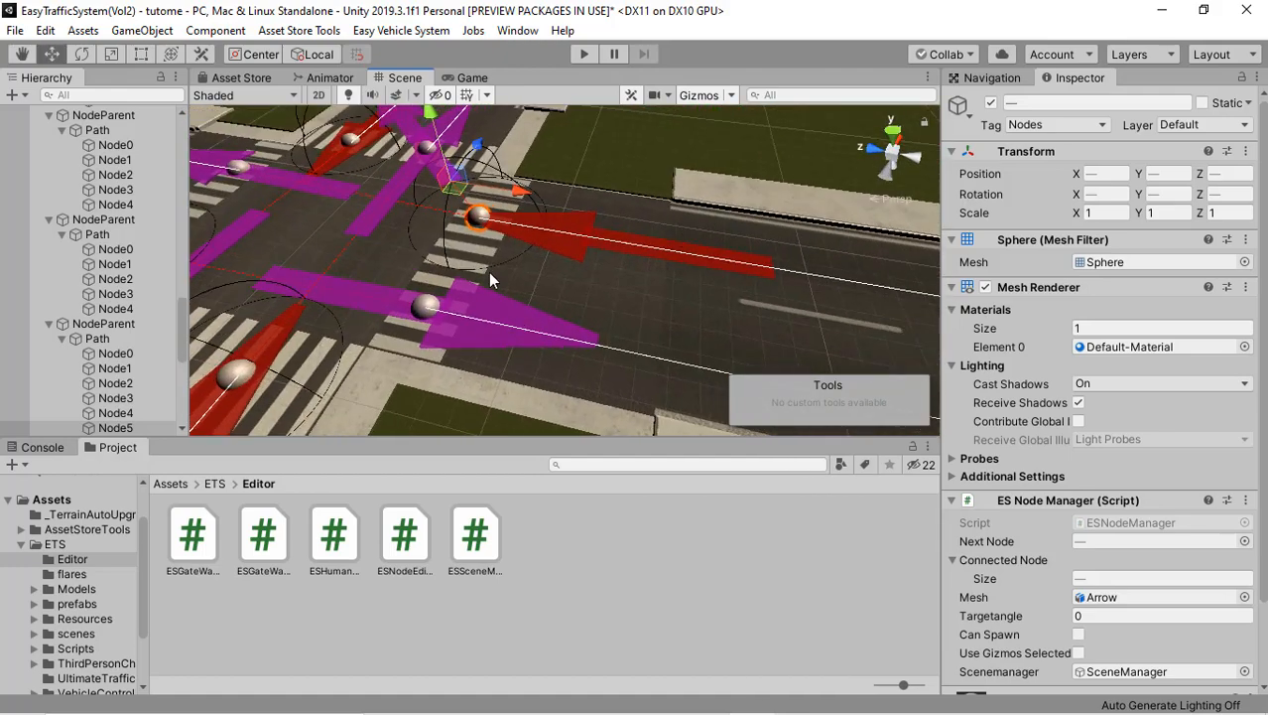
middle_drag(544, 257, 765, 226)
middle_drag(417, 280, 549, 257)
right_drag(548, 257, 621, 249)
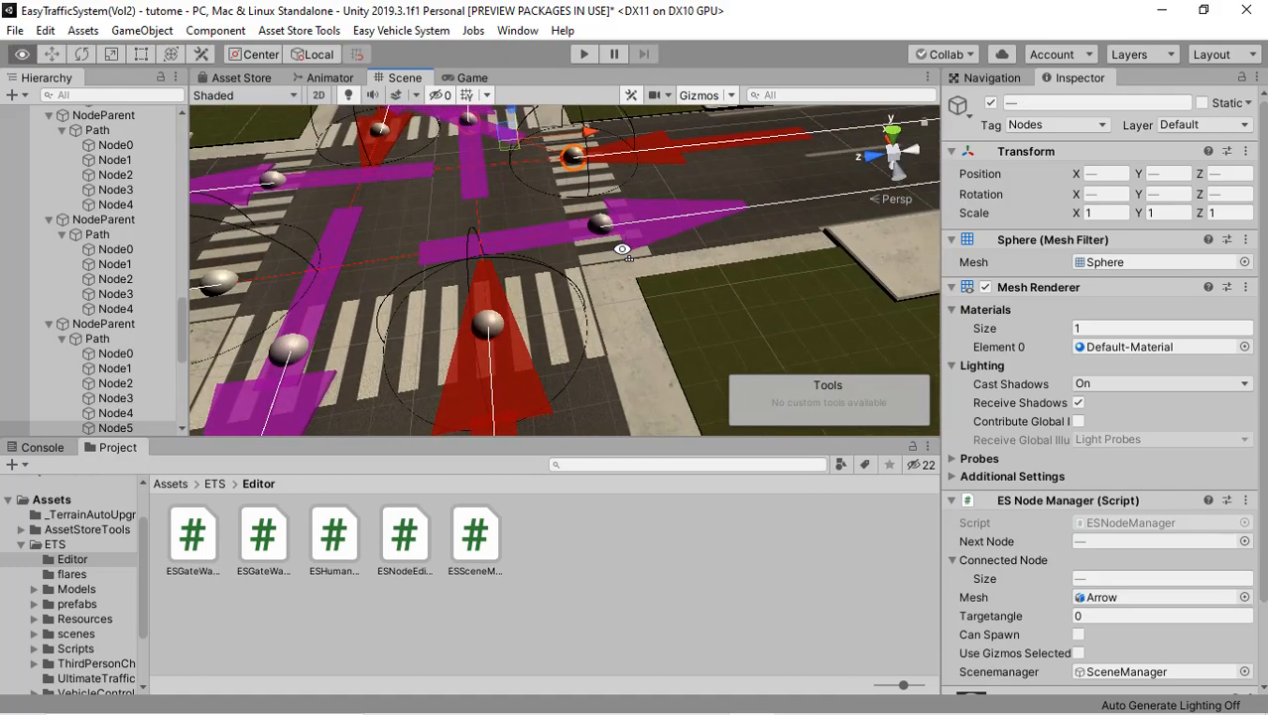
click(496, 329)
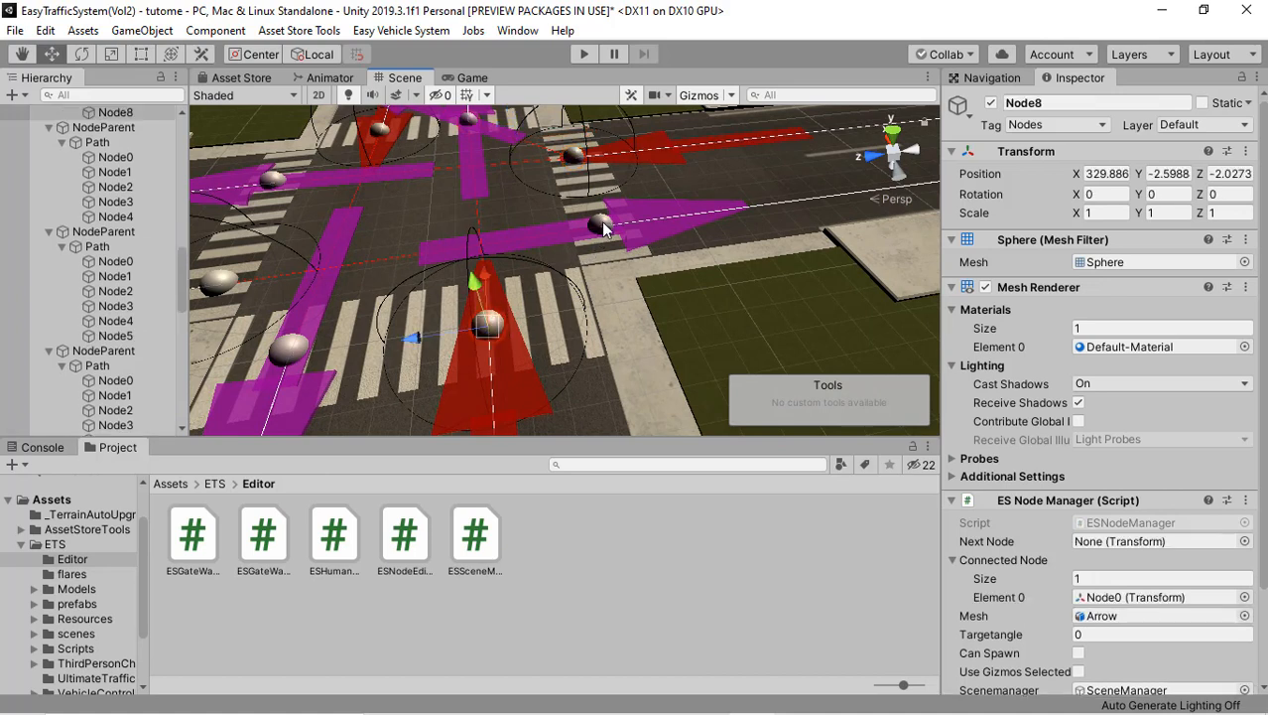
shift+click(601, 221)
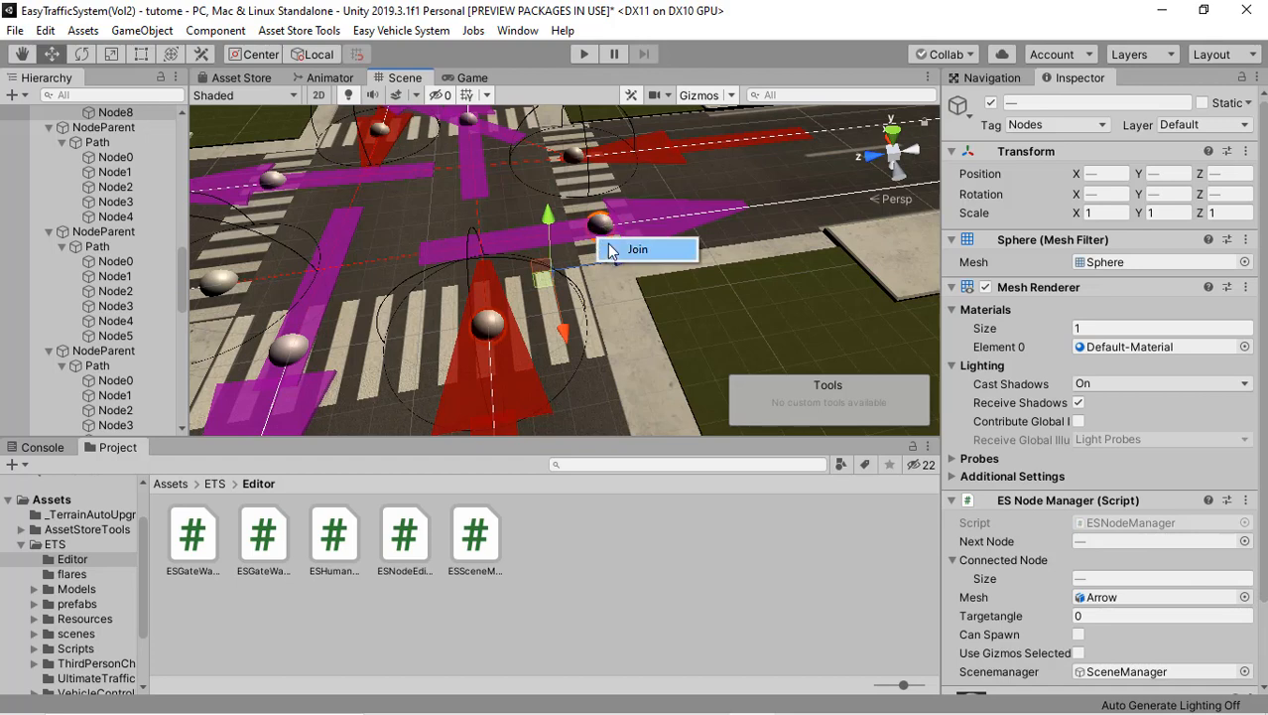
Step: Join the side road's end node Node4 at the second crossroads to the start node of the main road exit lane on its right
scroll(400, 283, down, 5)
alt+drag(400, 283, 657, 270)
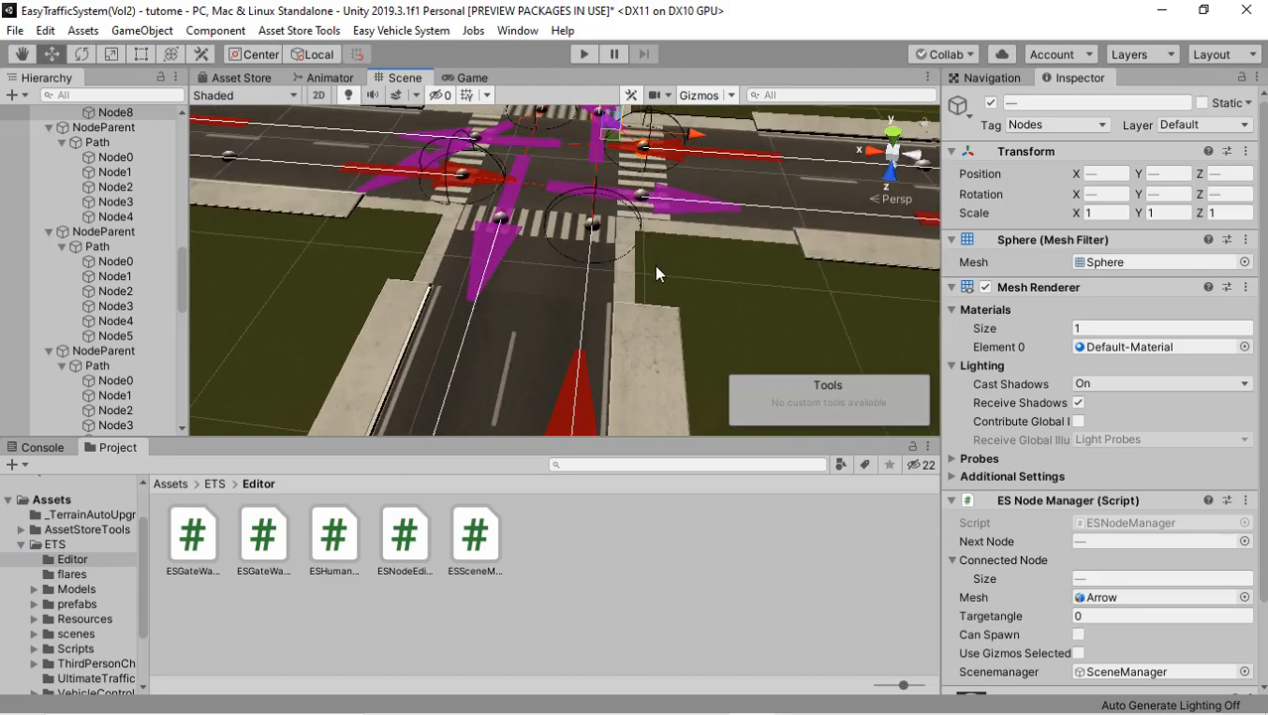
scroll(657, 270, up, 5)
middle_drag(657, 270, 635, 215)
scroll(631, 218, down, 4)
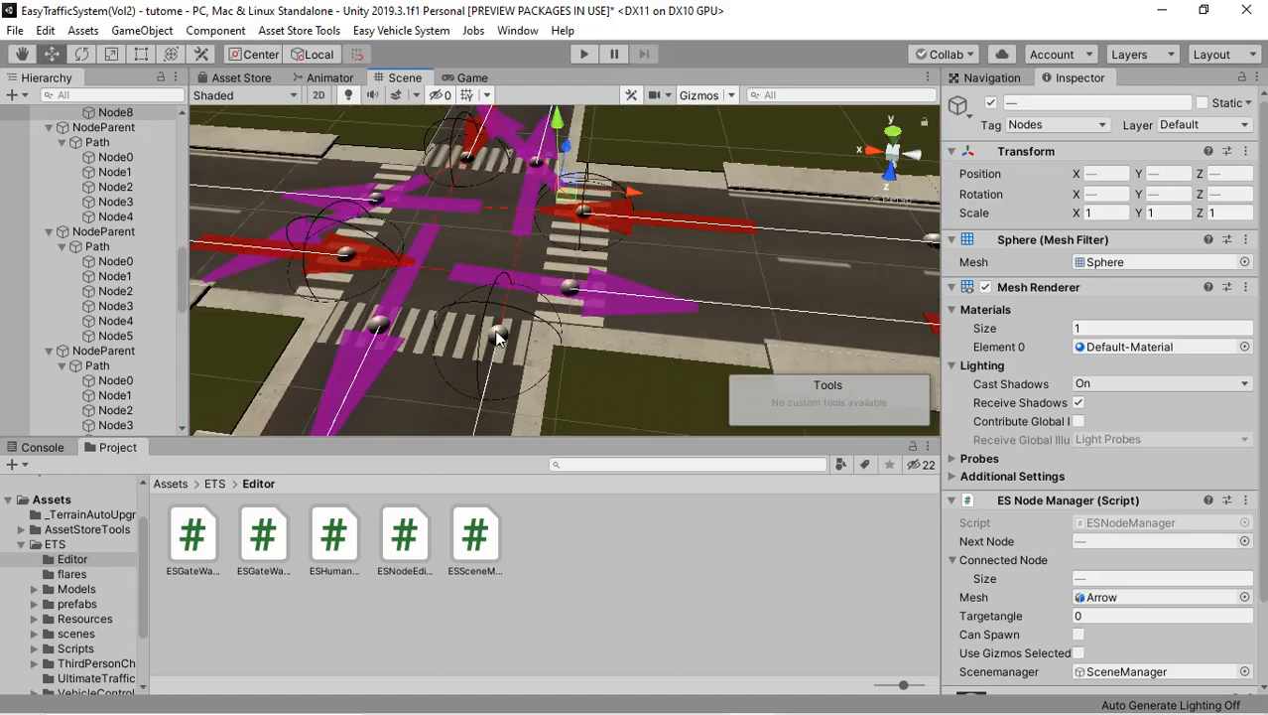
click(496, 335)
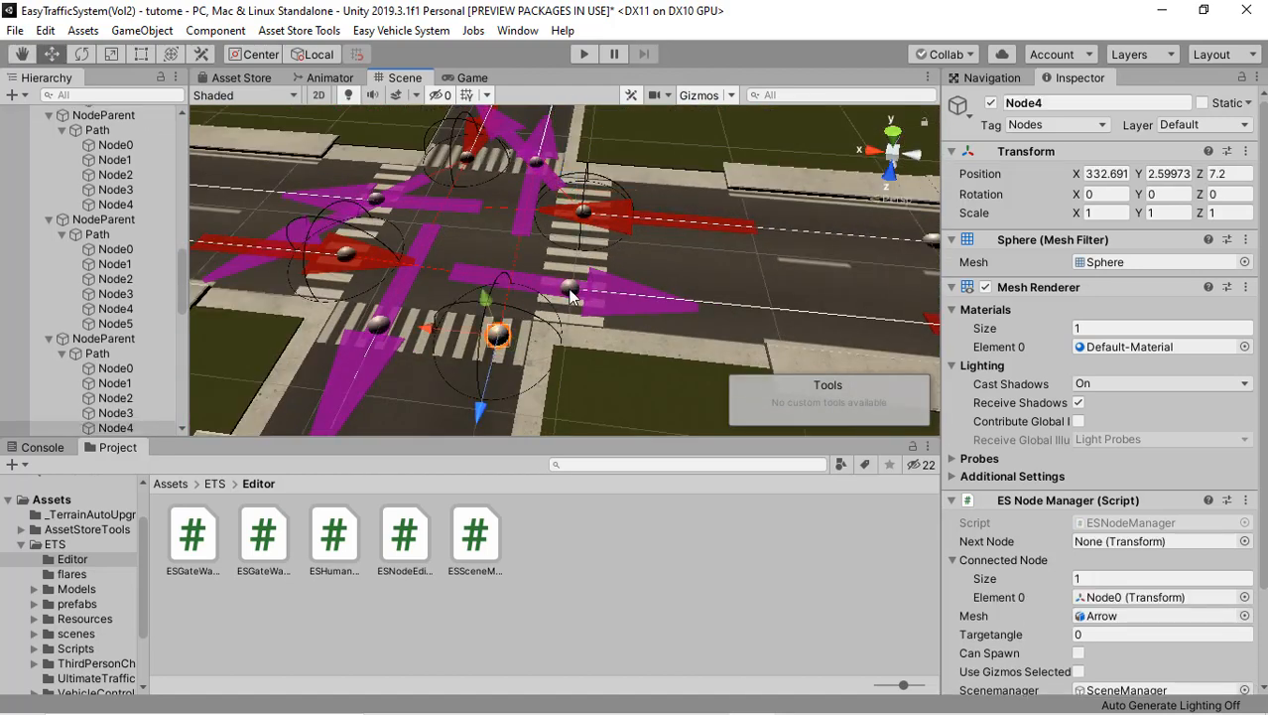
shift+click(571, 290)
right_click(571, 295)
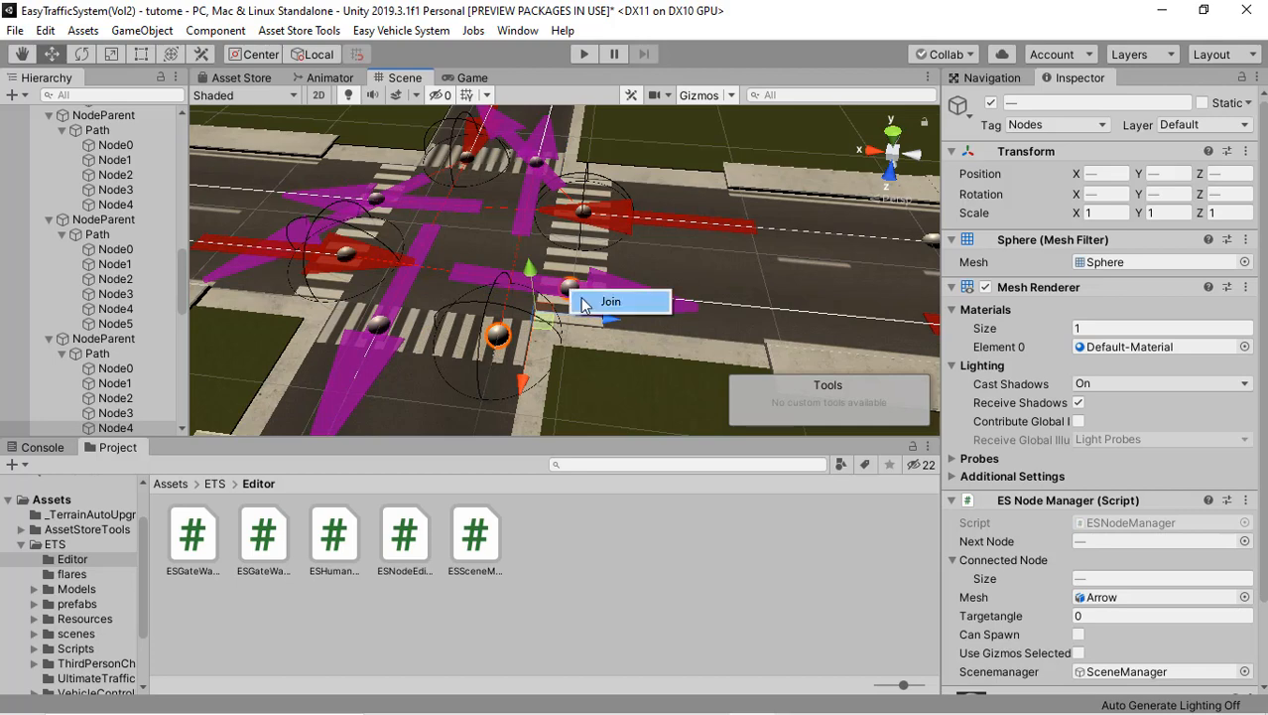
click(584, 301)
Step: Join the main road's opposite end node Node4 to the start node of the side road exit lane on its right
right_drag(484, 289, 506, 305)
middle_drag(327, 357, 513, 288)
scroll(518, 273, up, 5)
right_drag(525, 247, 667, 185)
scroll(528, 248, down, 7)
middle_drag(452, 262, 523, 247)
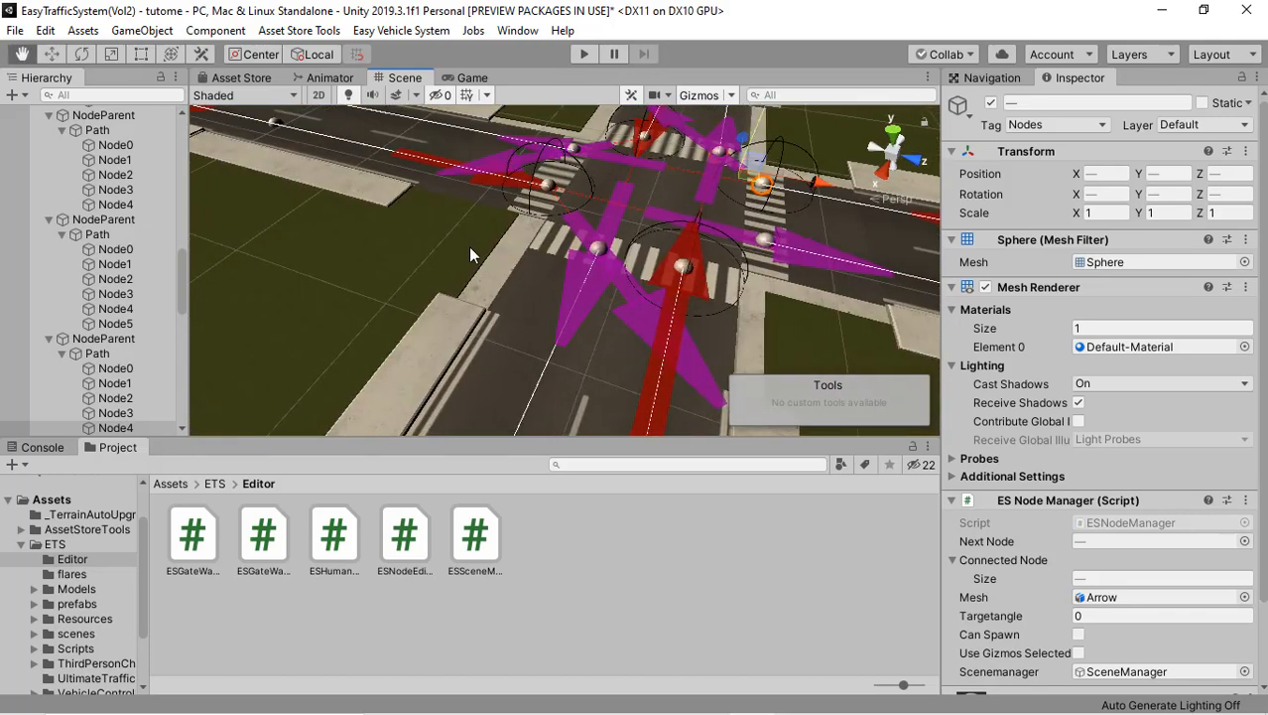
right_drag(469, 247, 557, 247)
middle_drag(557, 247, 455, 245)
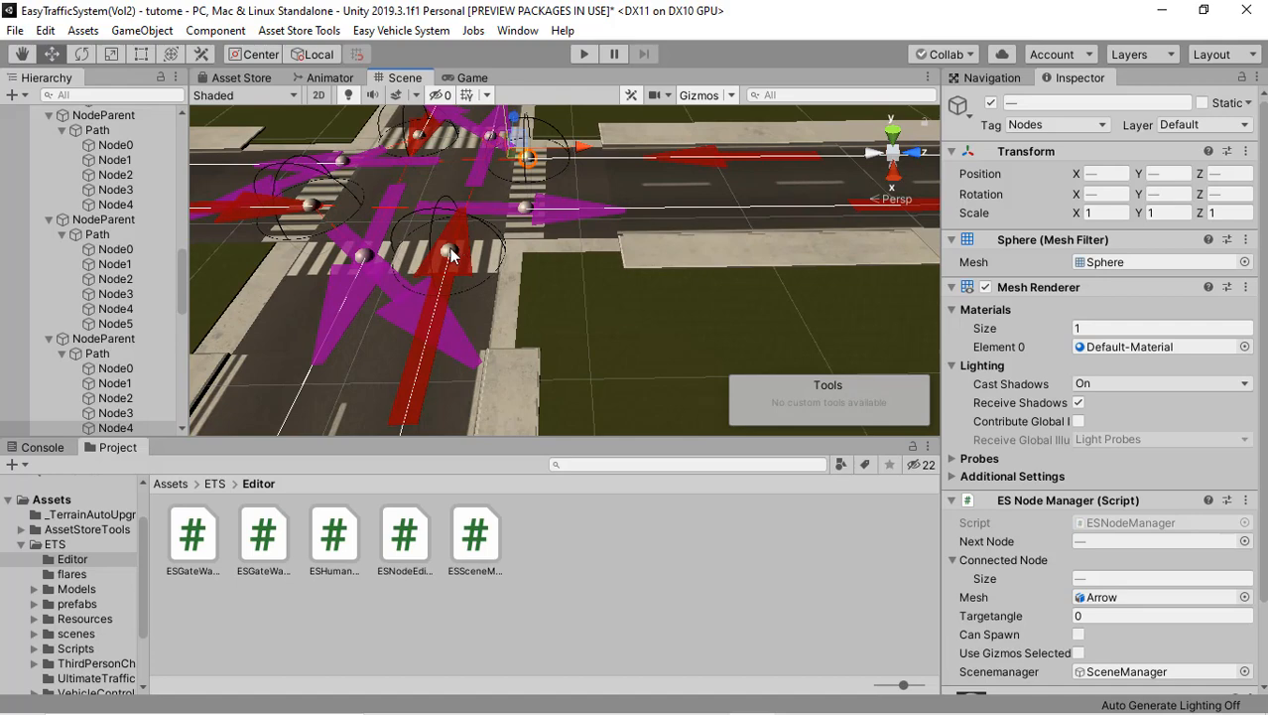
click(449, 254)
scroll(474, 248, up, 3)
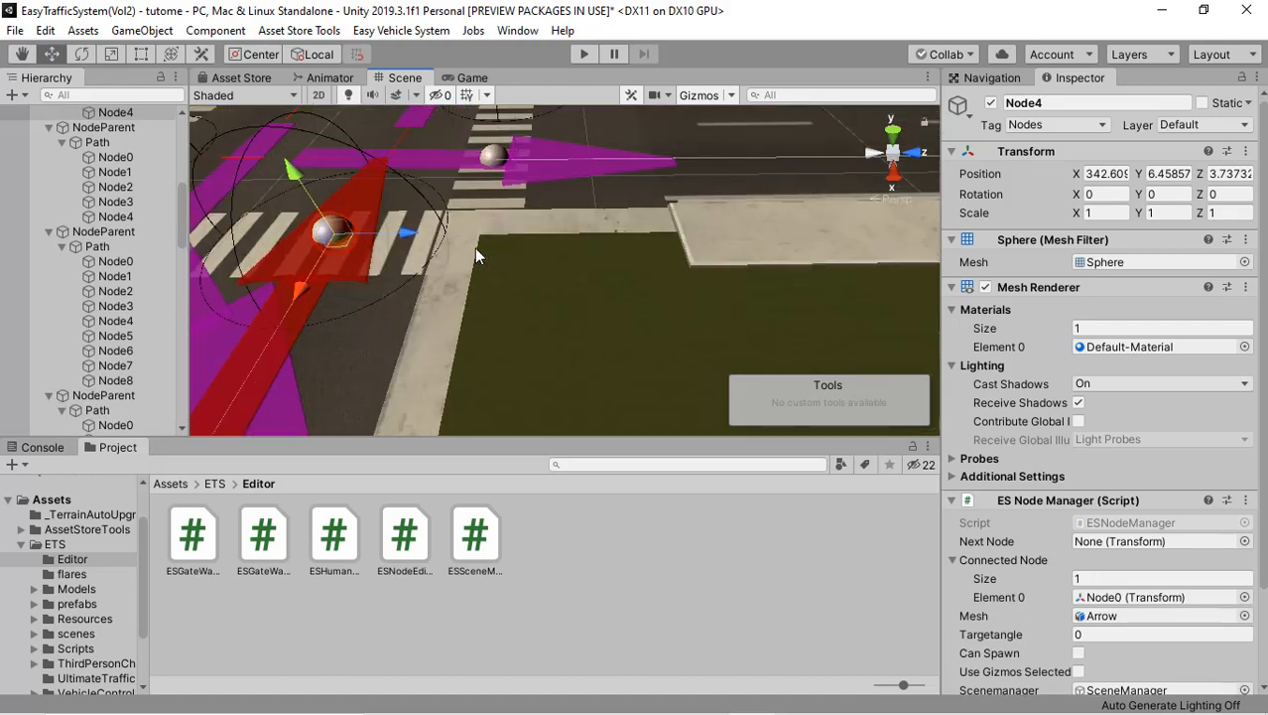
shift+click(494, 156)
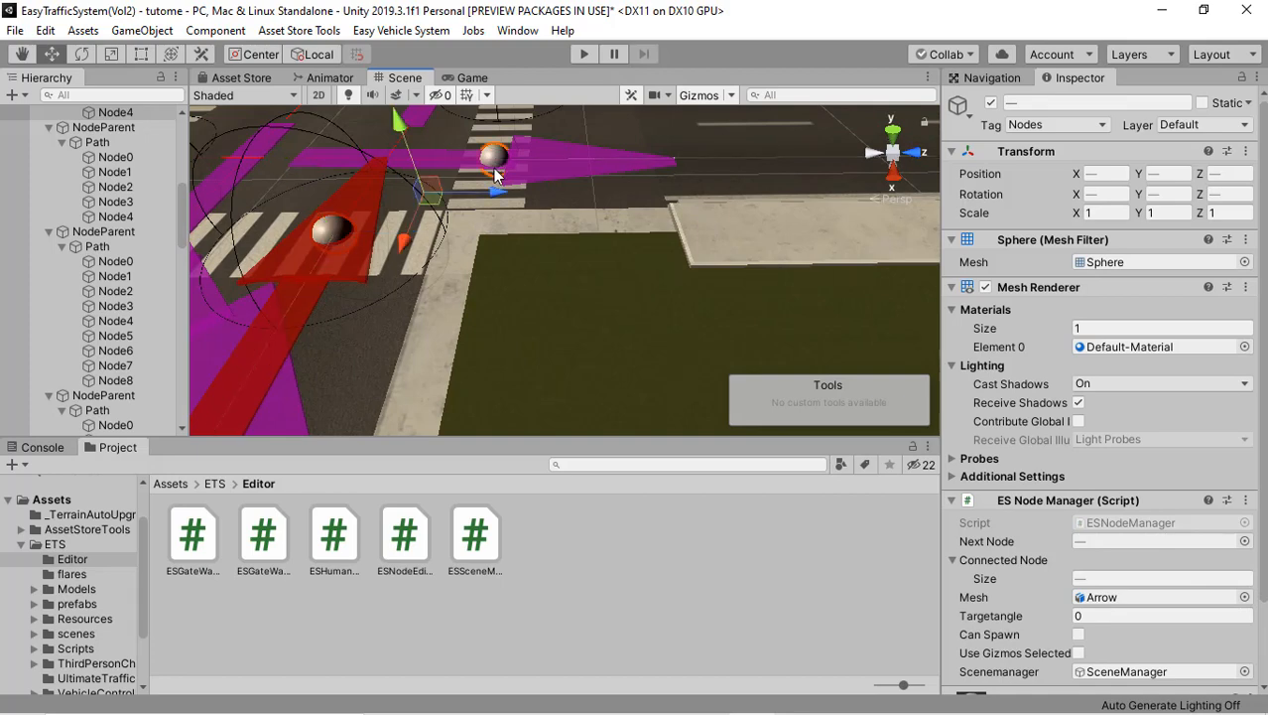
right_click(497, 174)
click(503, 183)
middle_drag(439, 238, 467, 246)
scroll(468, 246, down, 5)
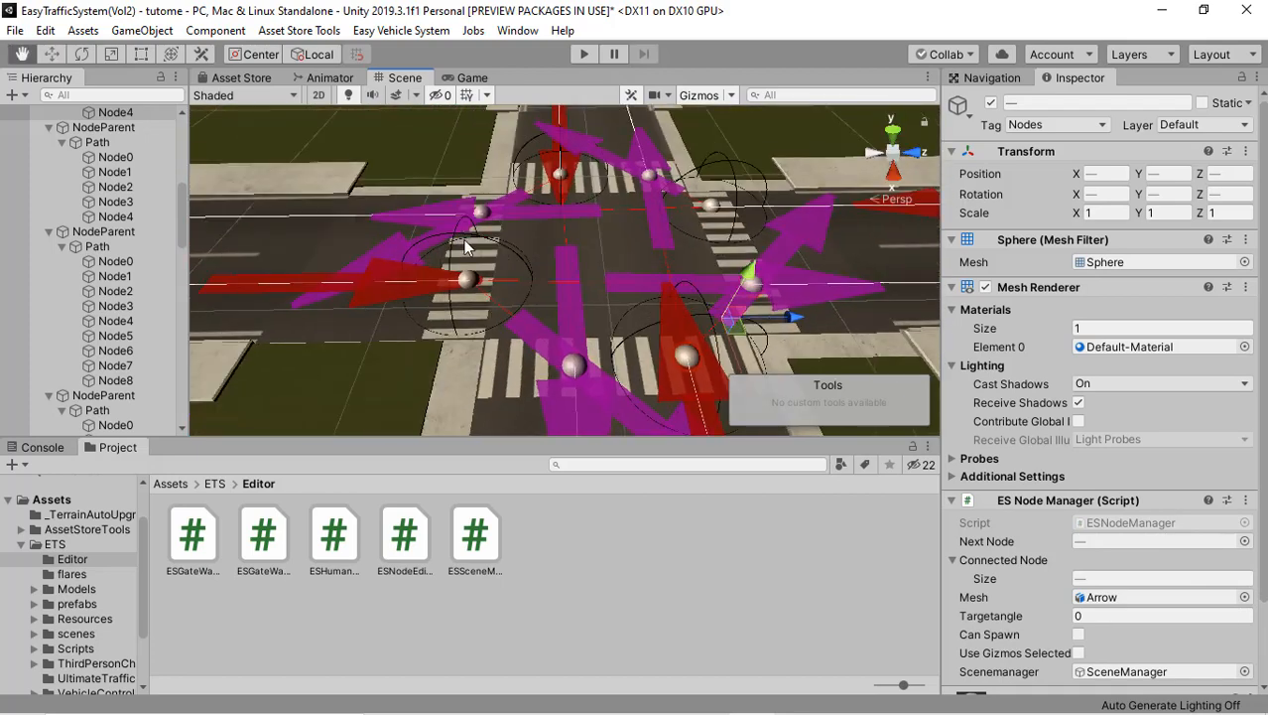
Step: Join the main road's same end node Node4 to the start node of the side road exit lane on its left
scroll(371, 213, down, 3)
right_drag(371, 212, 549, 235)
scroll(464, 246, up, 8)
scroll(447, 234, down, 8)
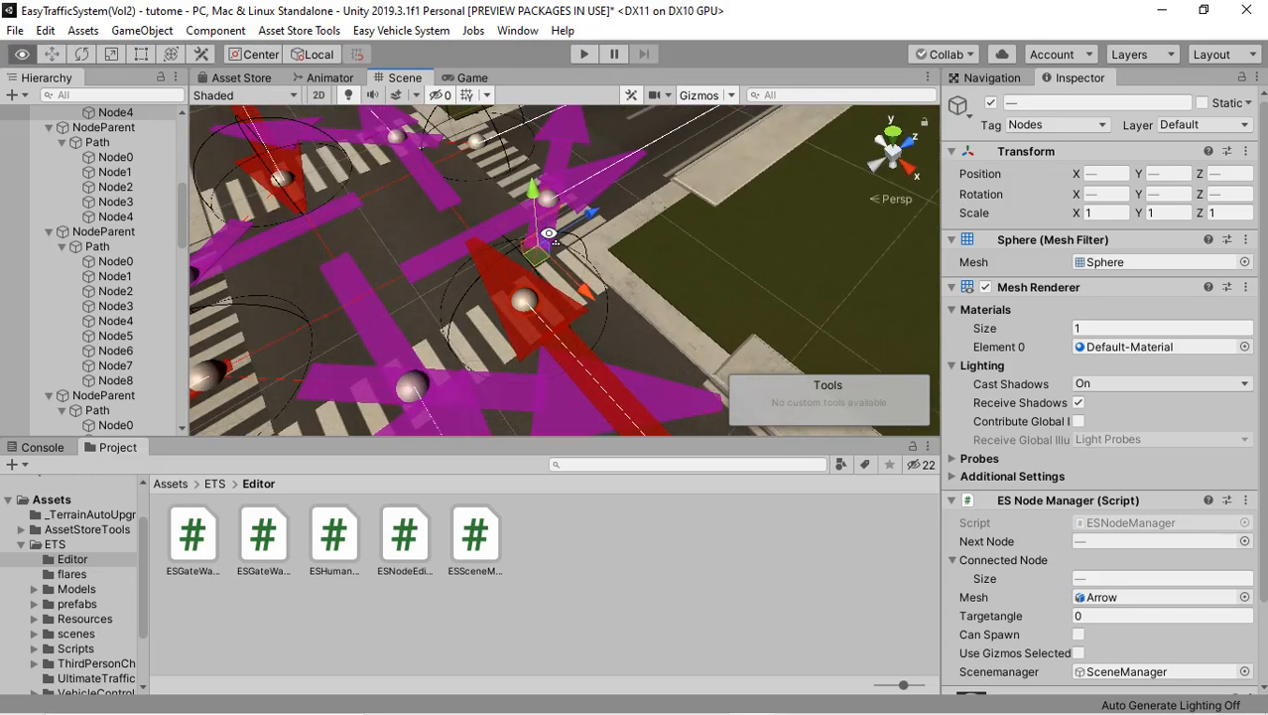
click(525, 298)
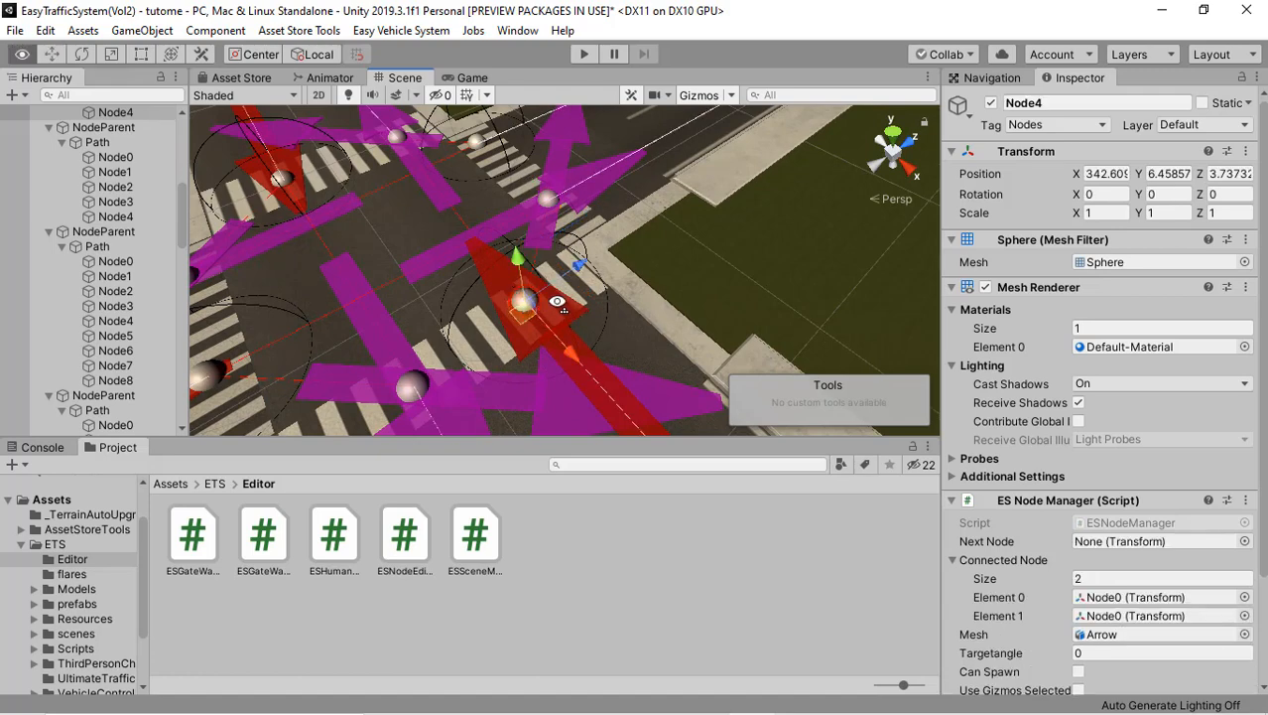
right_drag(558, 302, 444, 309)
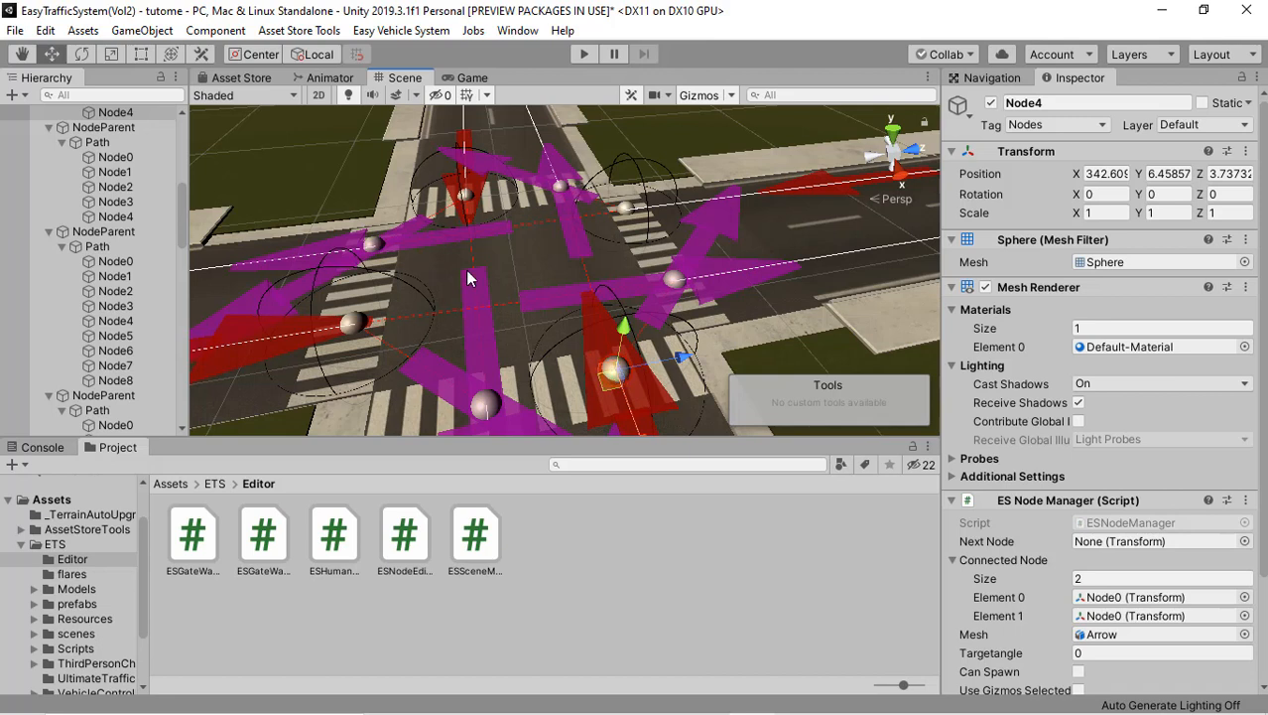
shift+click(376, 244)
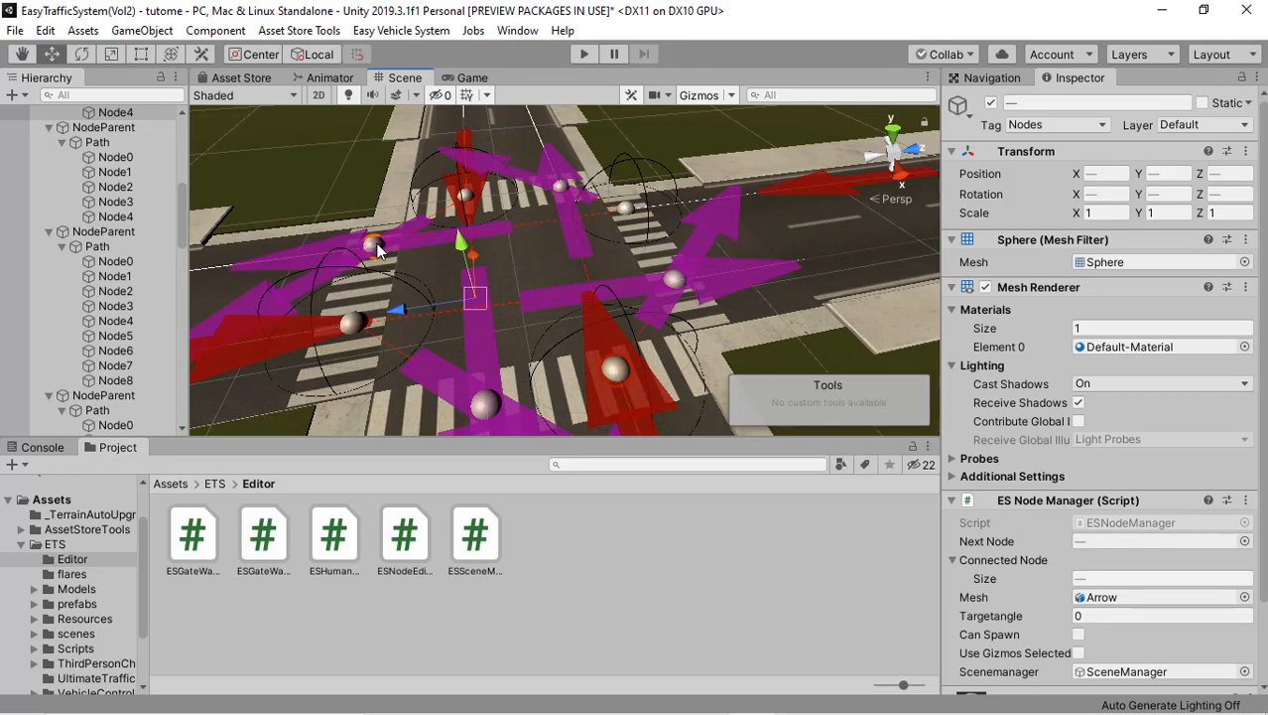
right_click(515, 306)
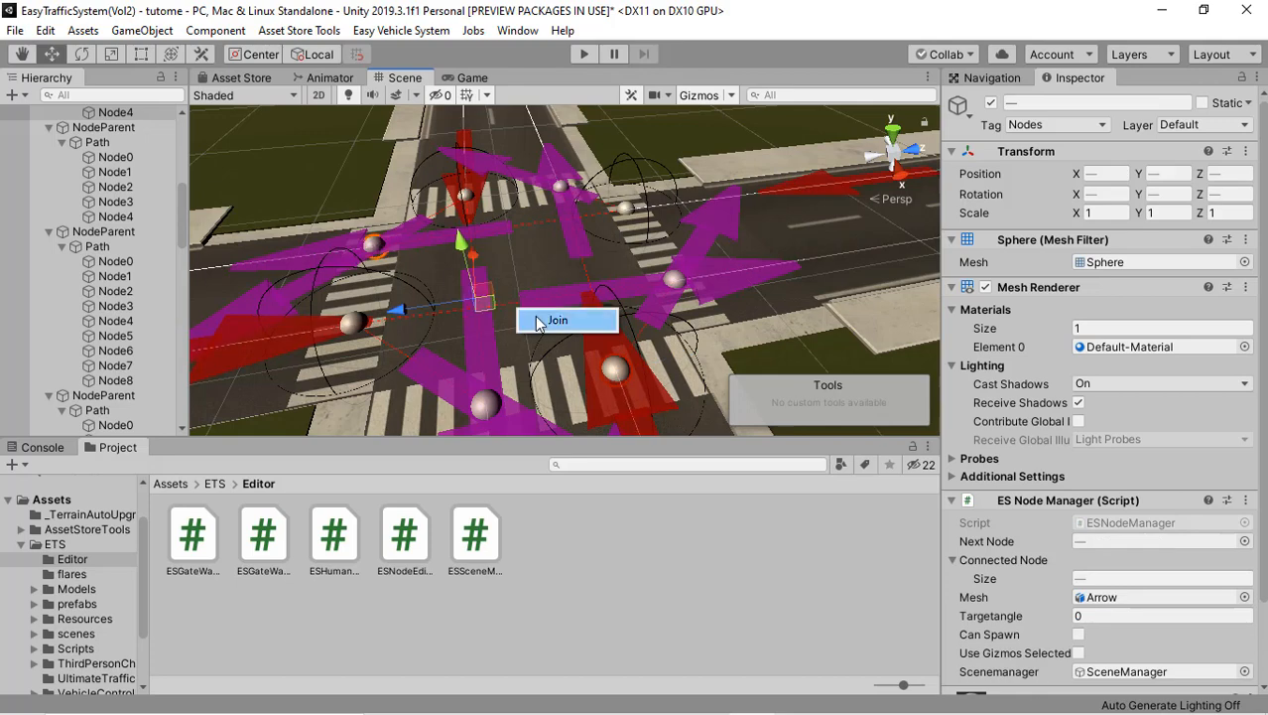
click(544, 322)
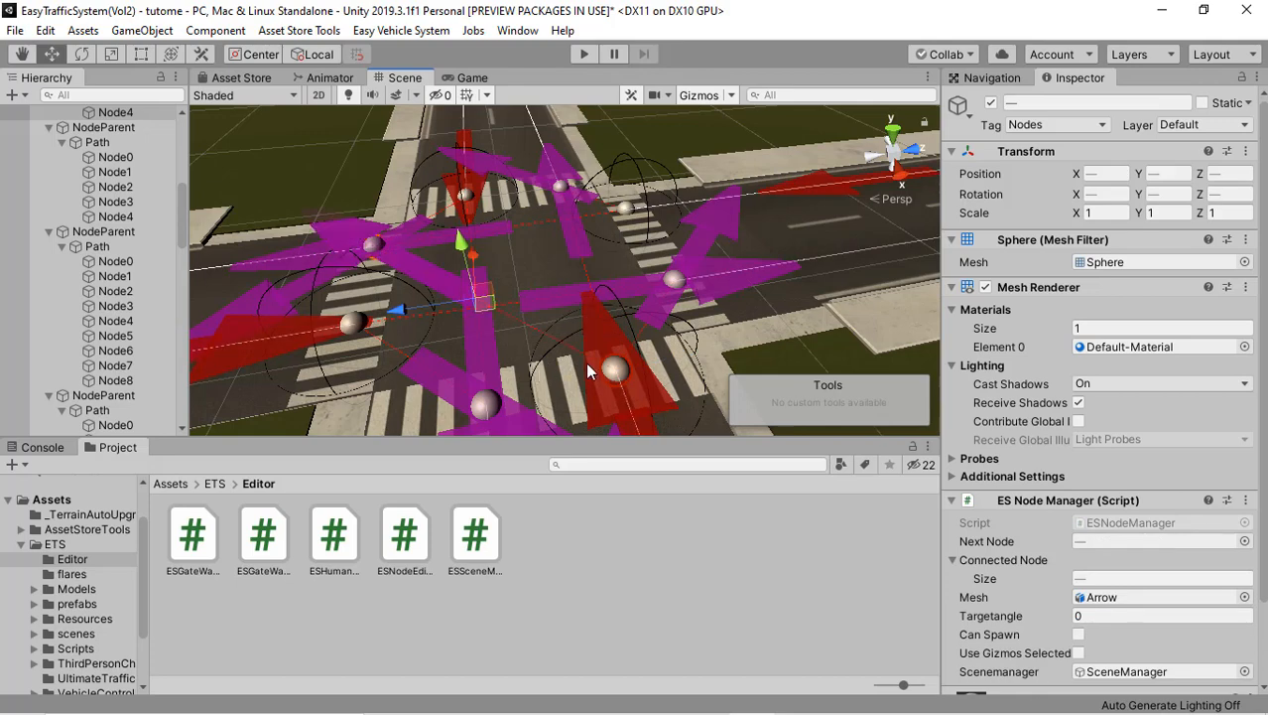
Step: Examine the lane connections at this crossroads, along the main road and at the neighbouring crossroads
alt+drag(497, 294, 506, 307)
scroll(505, 308, down, 5)
scroll(495, 309, up, 3)
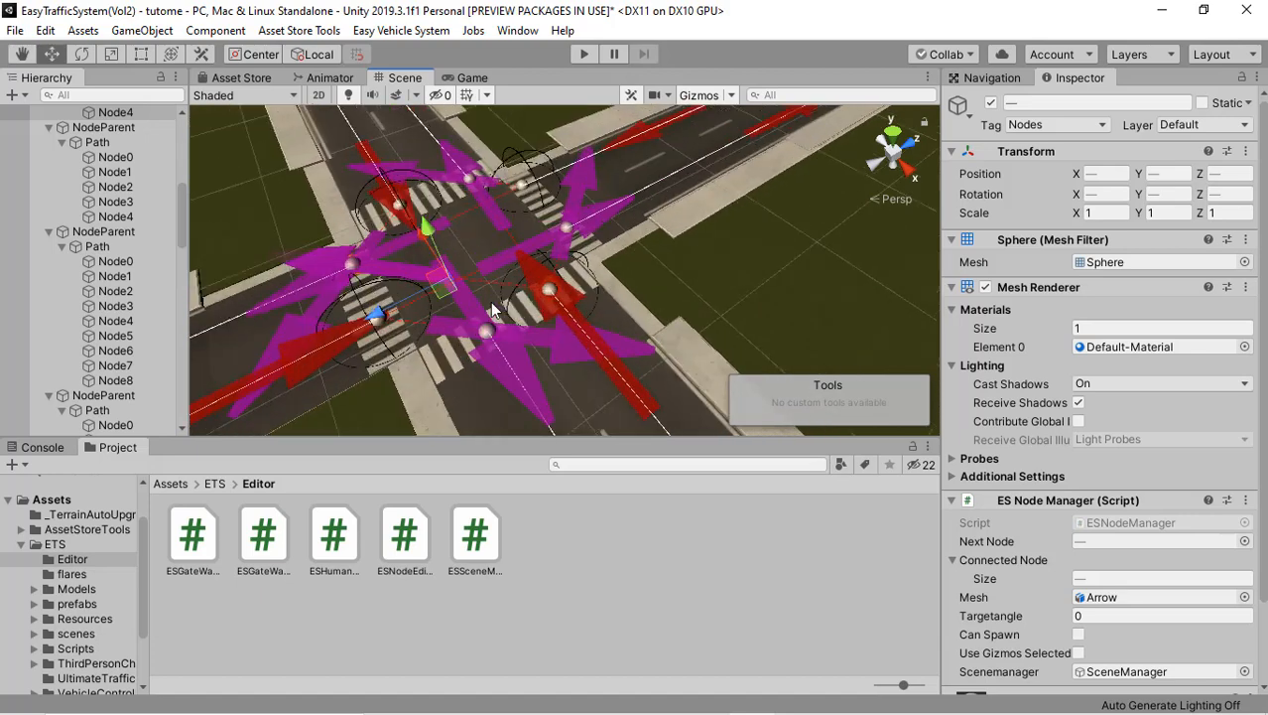
scroll(493, 310, up, 3)
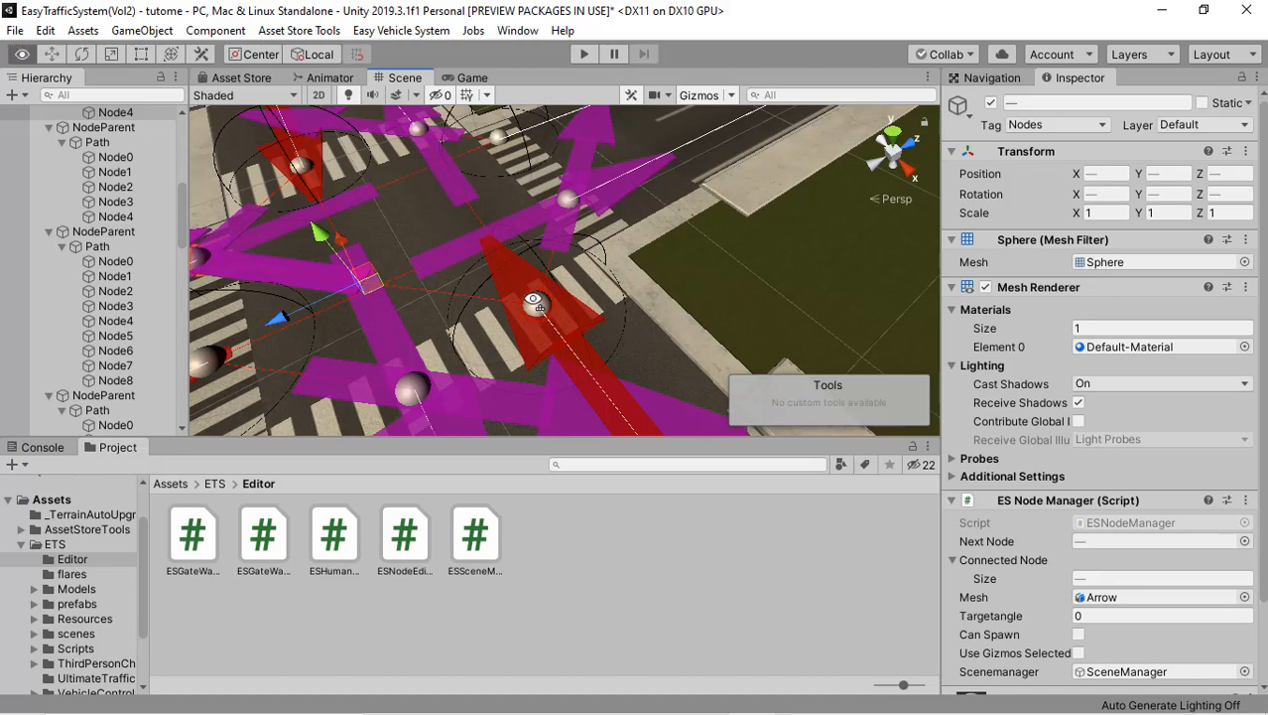
alt+drag(539, 303, 424, 283)
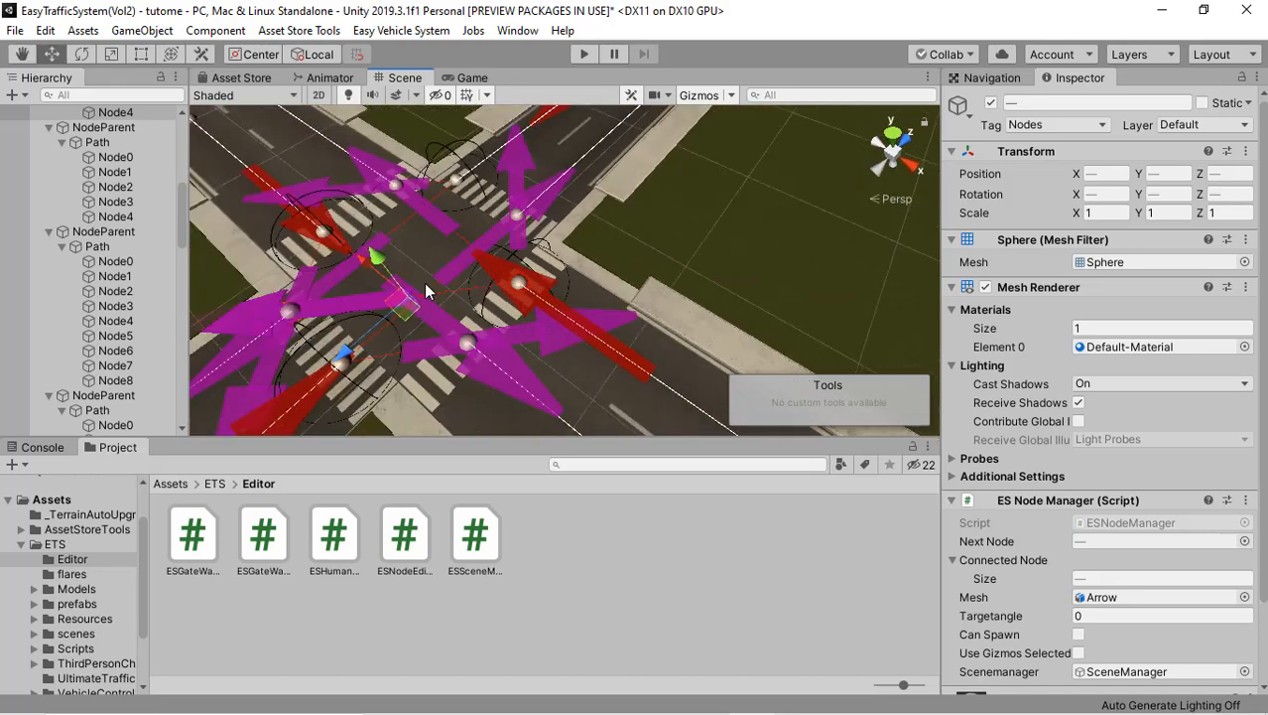
alt+drag(529, 276, 565, 277)
alt+drag(467, 251, 486, 255)
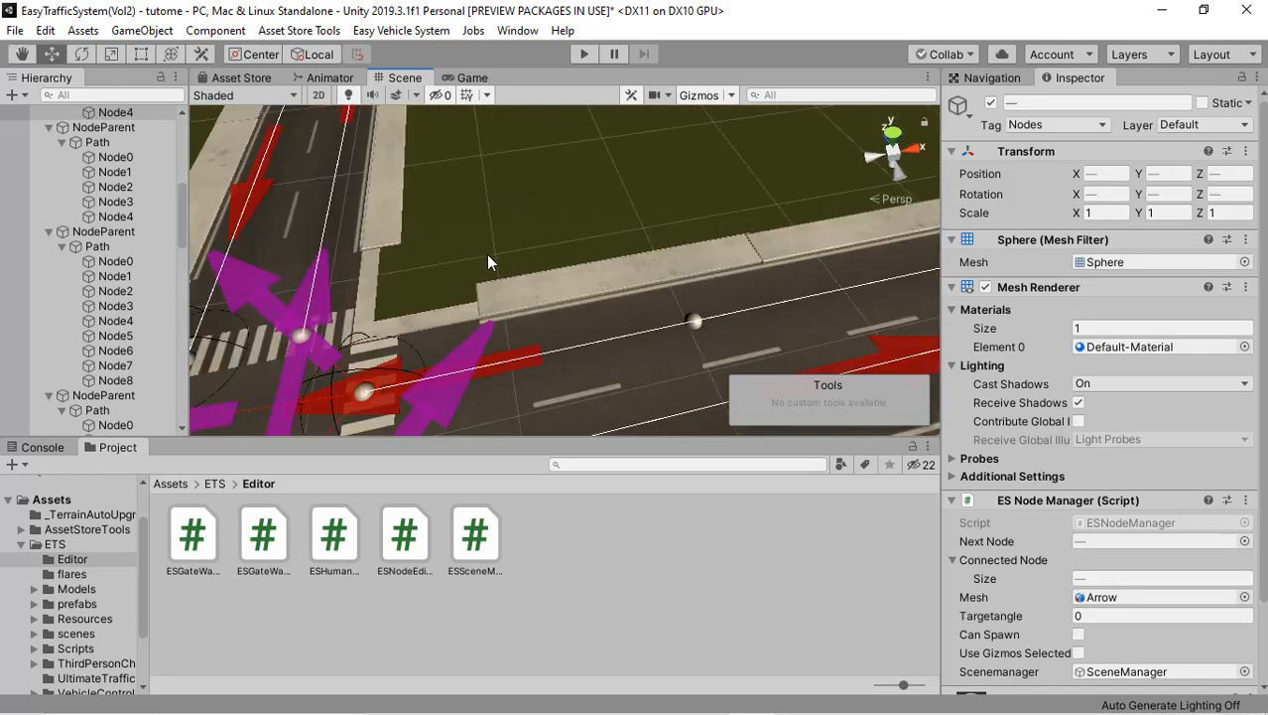
scroll(486, 255, down, 10)
middle_drag(499, 286, 689, 286)
scroll(690, 285, down, 3)
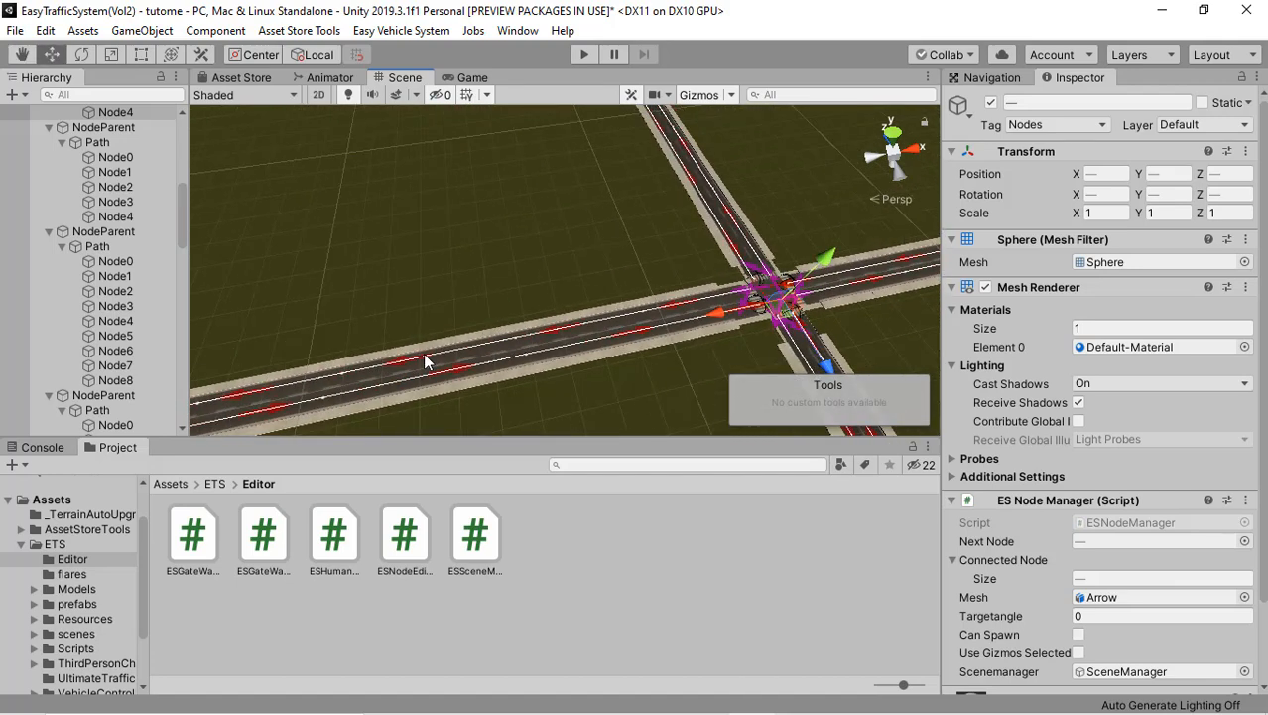
middle_drag(424, 357, 758, 289)
middle_drag(373, 368, 515, 296)
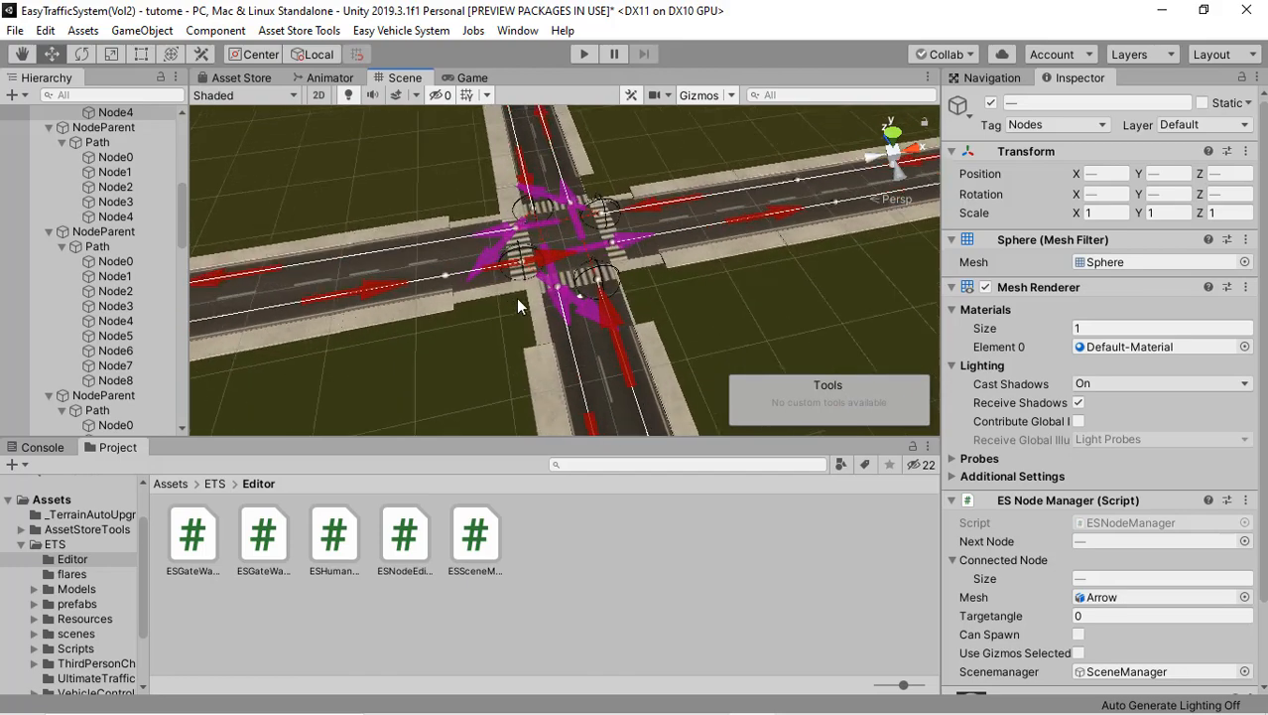
scroll(516, 298, up, 5)
alt+drag(517, 313, 679, 207)
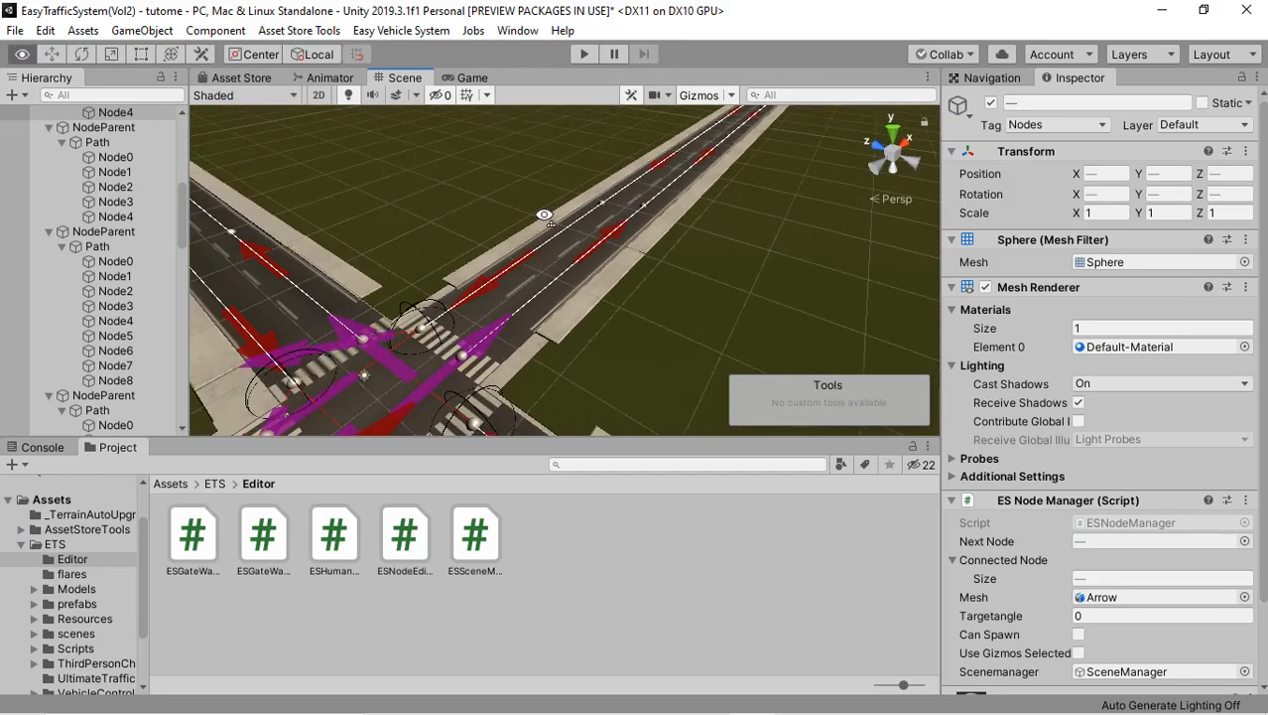
alt+drag(544, 214, 524, 211)
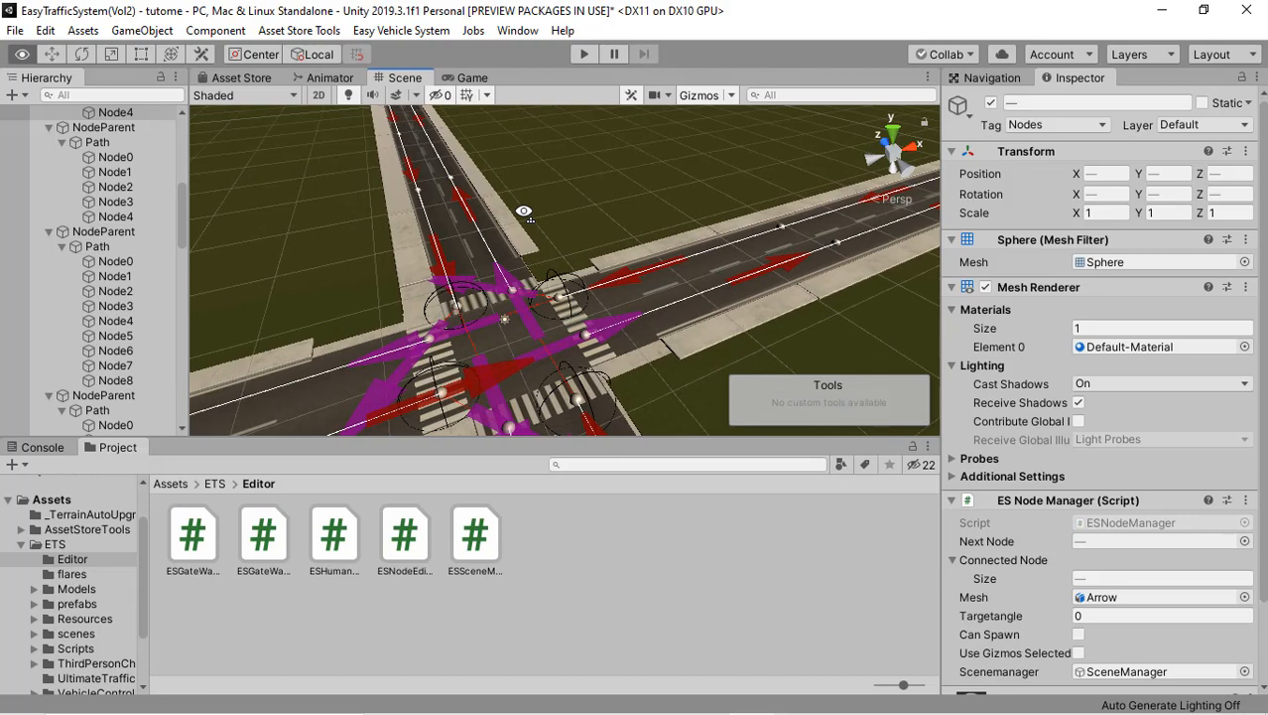
alt+drag(523, 211, 520, 223)
Step: Enable Use Gizmos Selected on the SceneManager object
scroll(112, 226, up, 2)
scroll(112, 223, up, 3)
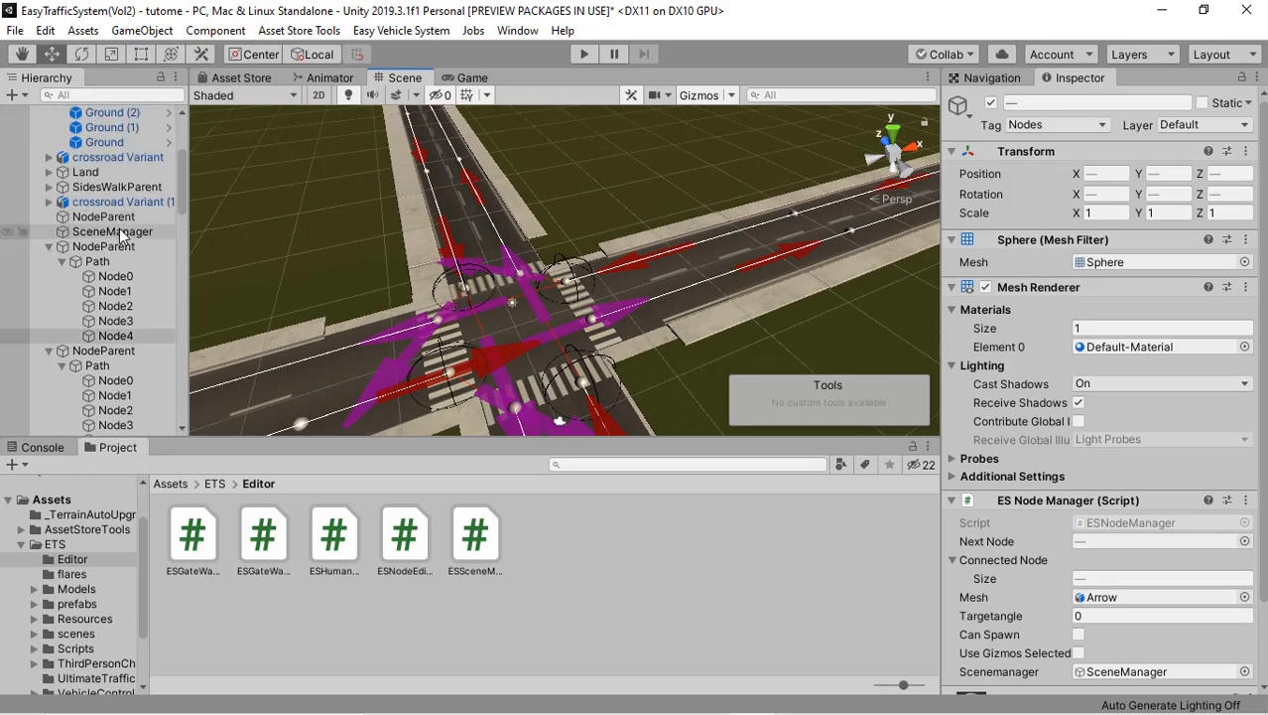
click(119, 229)
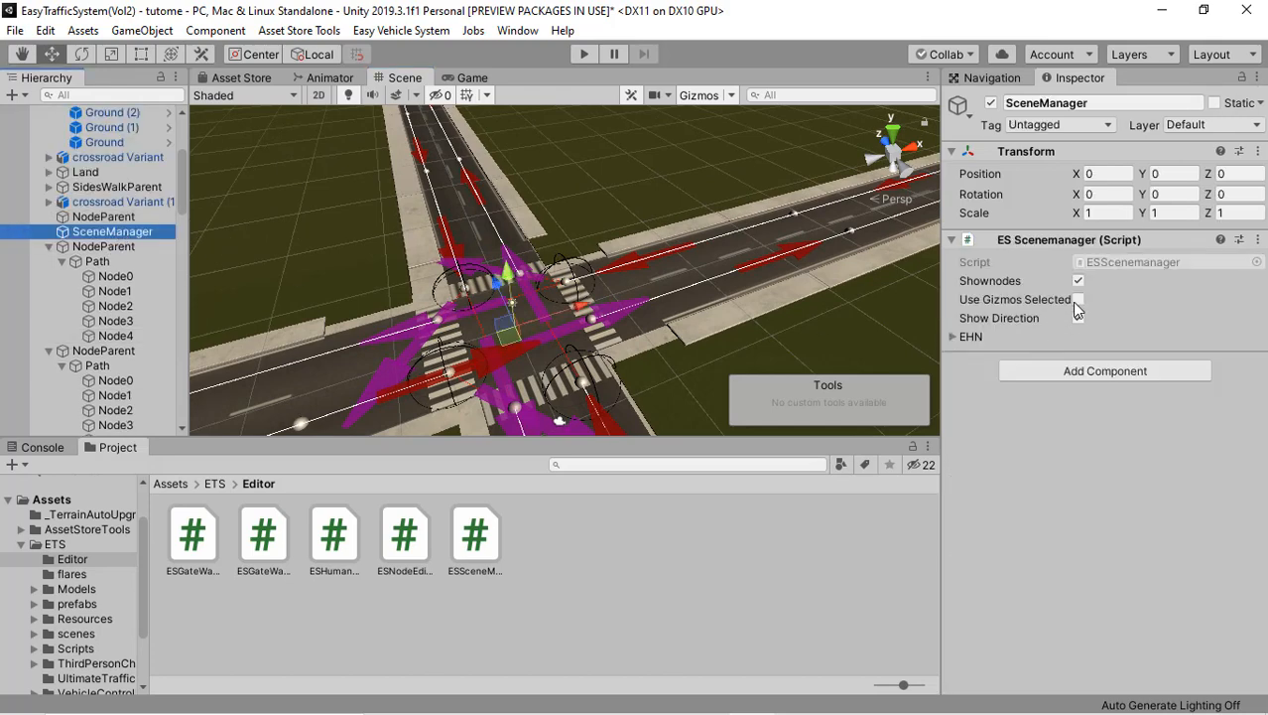
click(1079, 299)
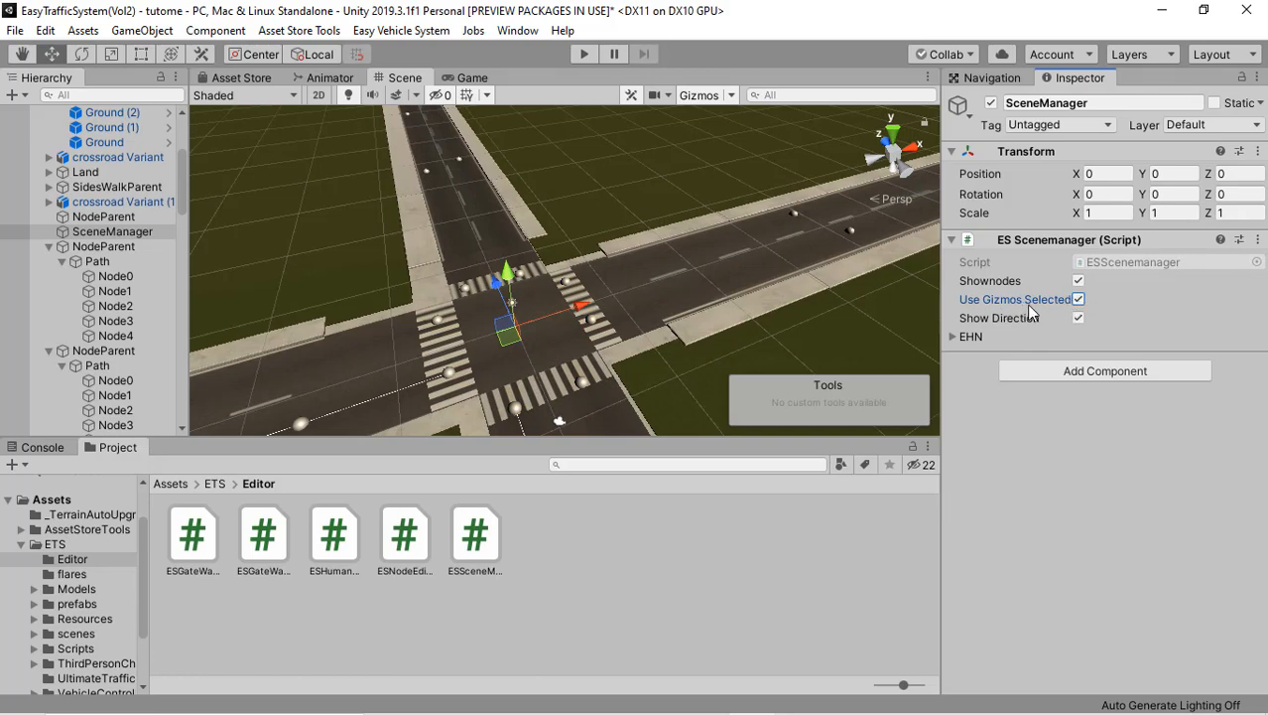
alt+drag(708, 278, 589, 250)
right_drag(590, 250, 405, 322)
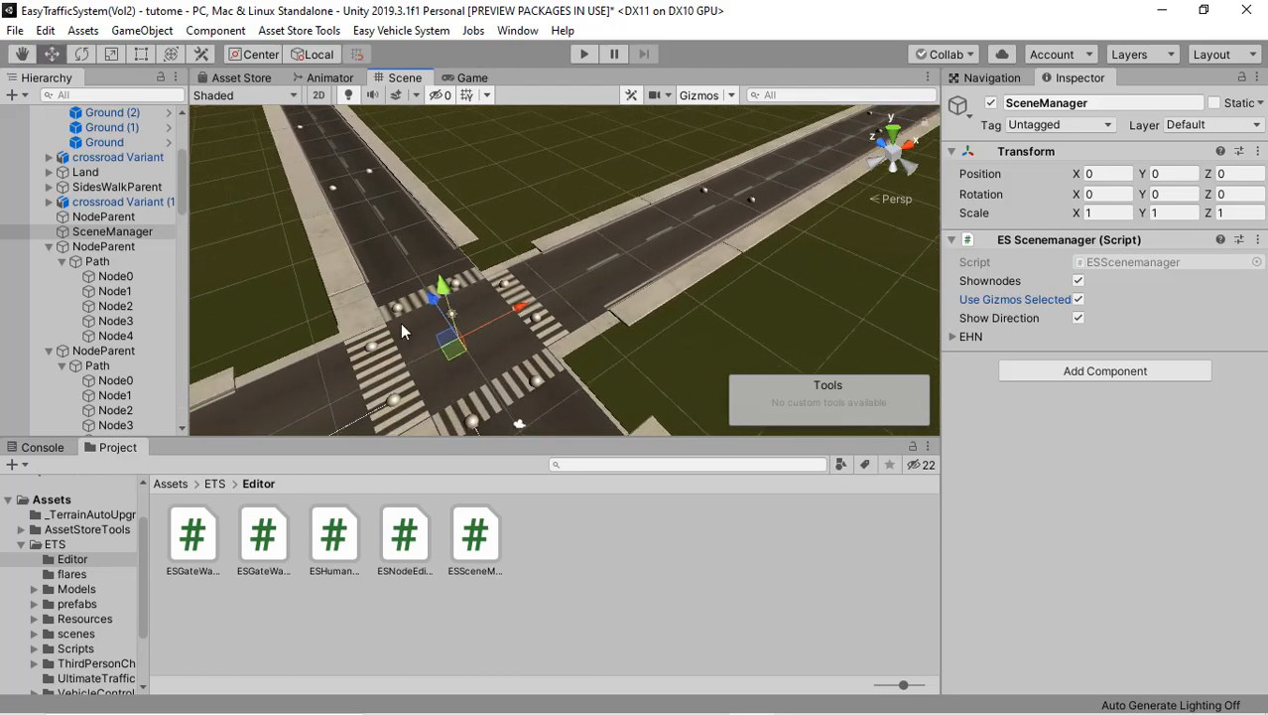
Step: Select the first NodeParent below SceneManager and examine its path arrows and crossroads connections in the scene
click(84, 248)
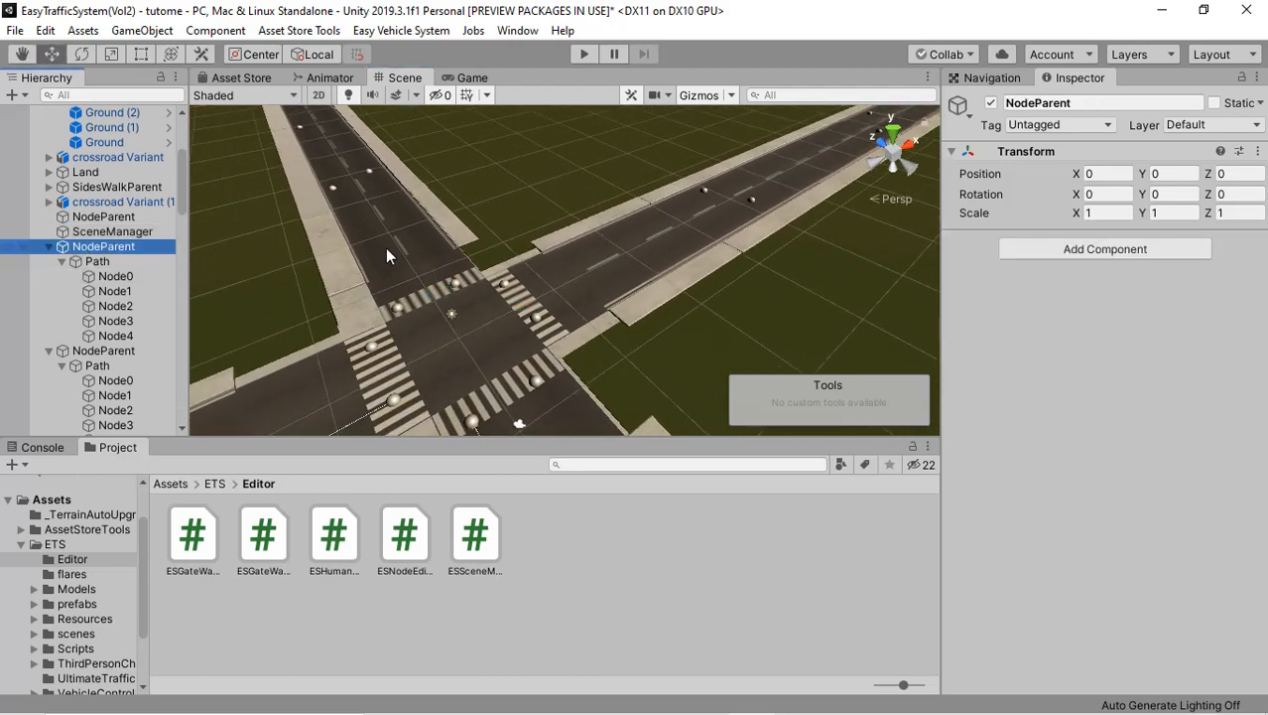
middle_drag(521, 256, 472, 331)
scroll(470, 331, down, 8)
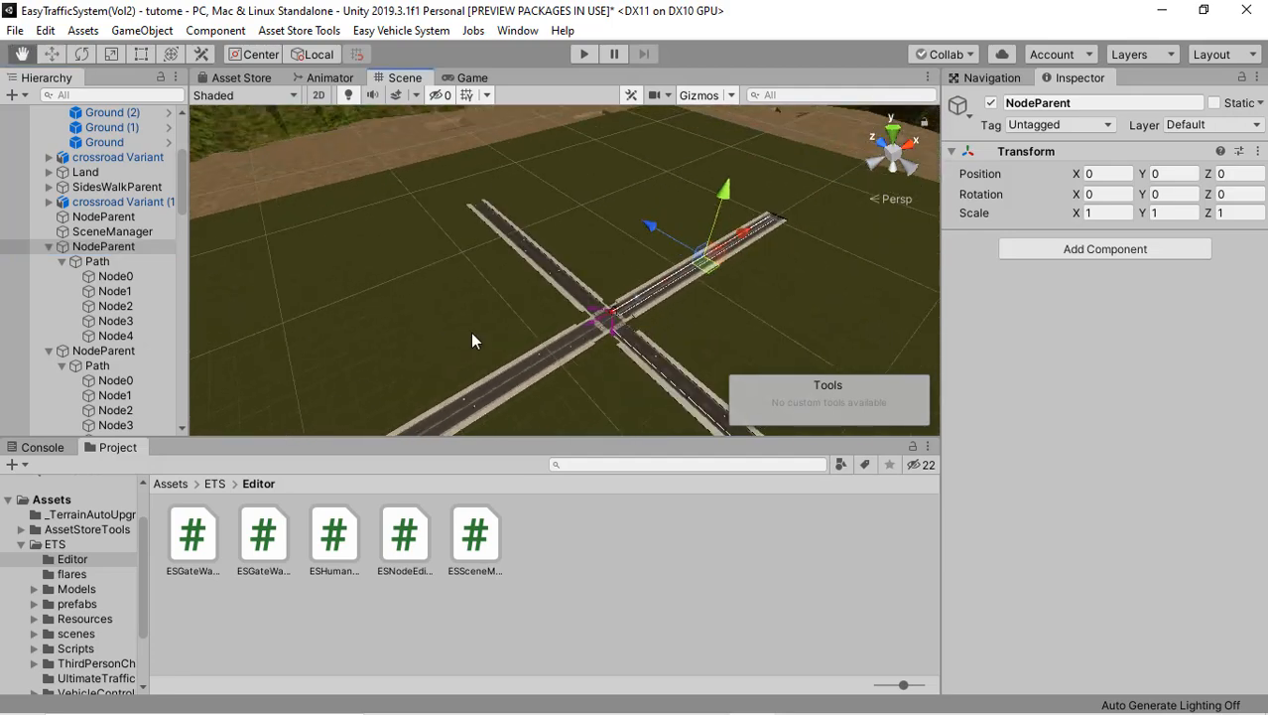
scroll(517, 344, up, 1)
scroll(517, 347, up, 10)
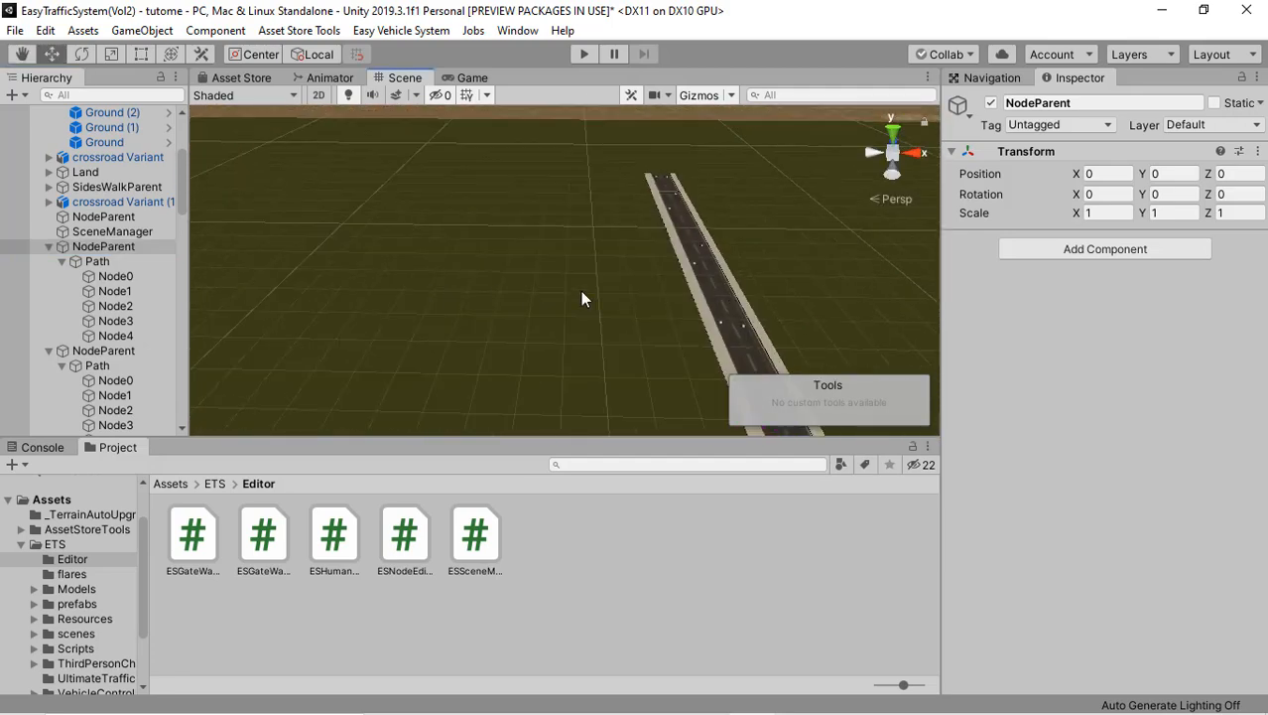
right_drag(584, 298, 524, 278)
drag(406, 212, 505, 266)
middle_drag(506, 267, 516, 116)
right_drag(487, 260, 565, 326)
middle_drag(564, 326, 519, 335)
scroll(519, 336, up, 3)
right_drag(518, 333, 474, 328)
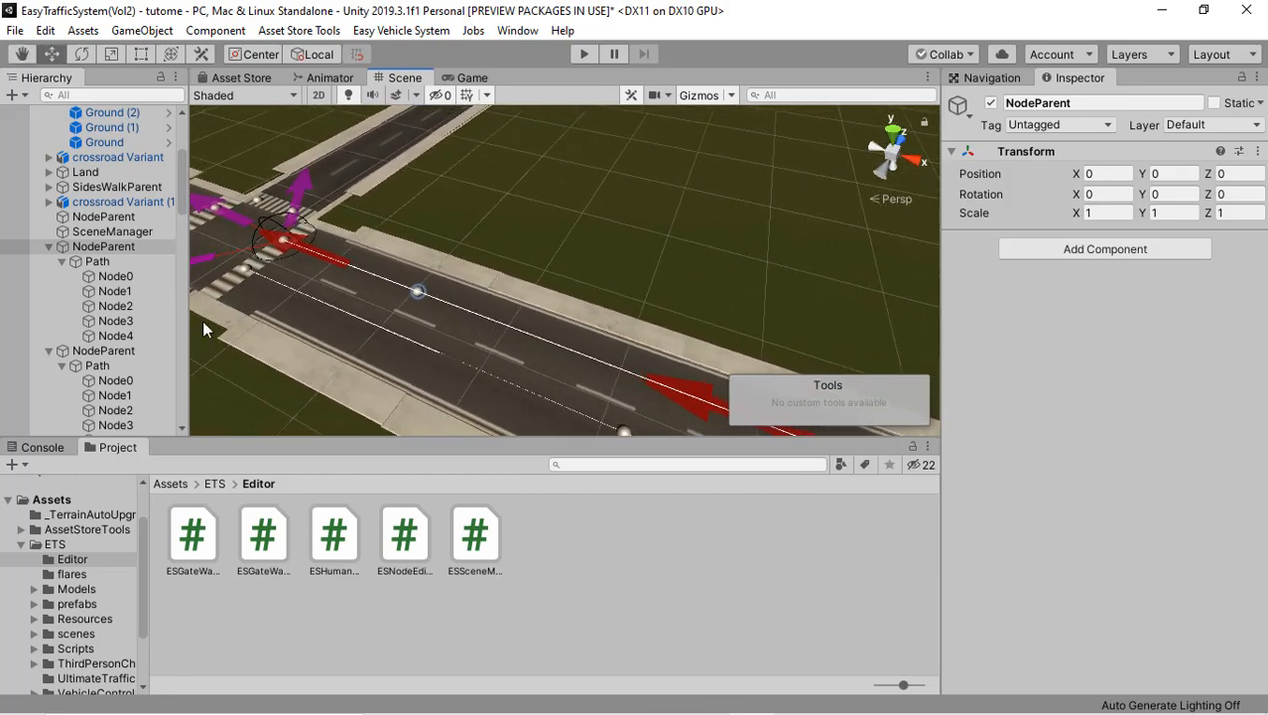
Step: Collapse every expanded NodeParent object below SceneManager in the hierarchy
click(49, 351)
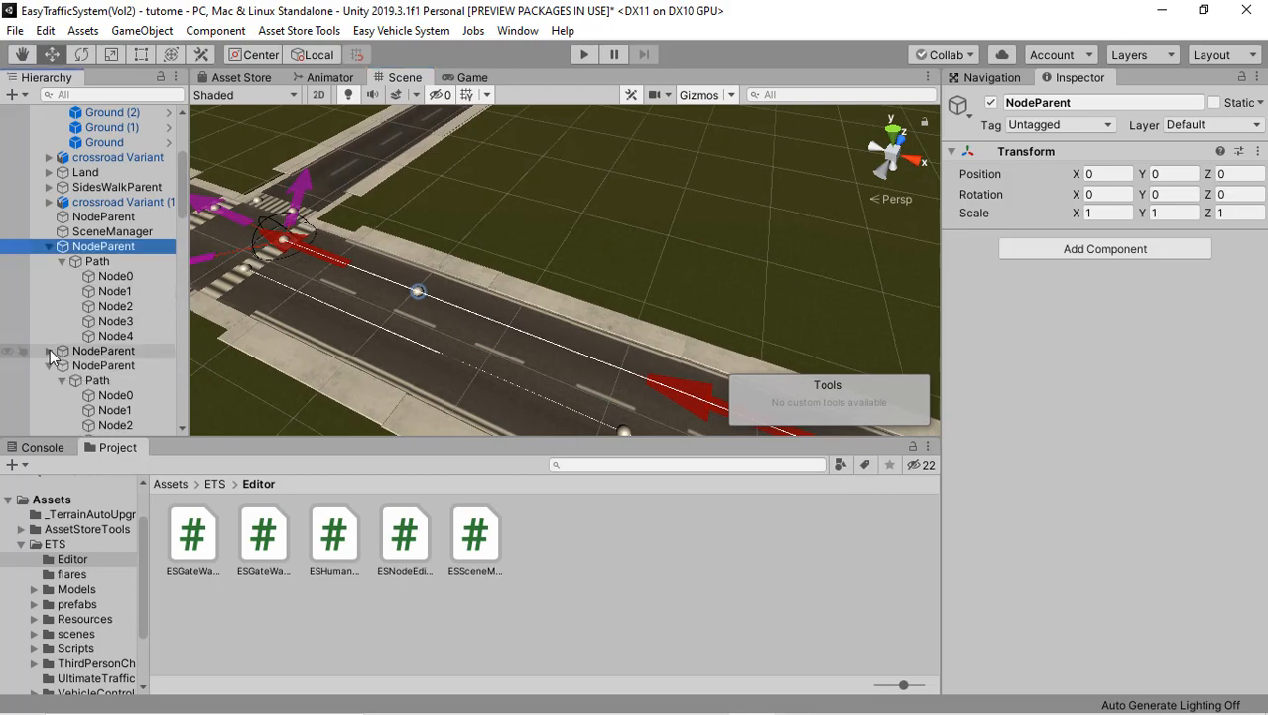
click(50, 365)
click(49, 380)
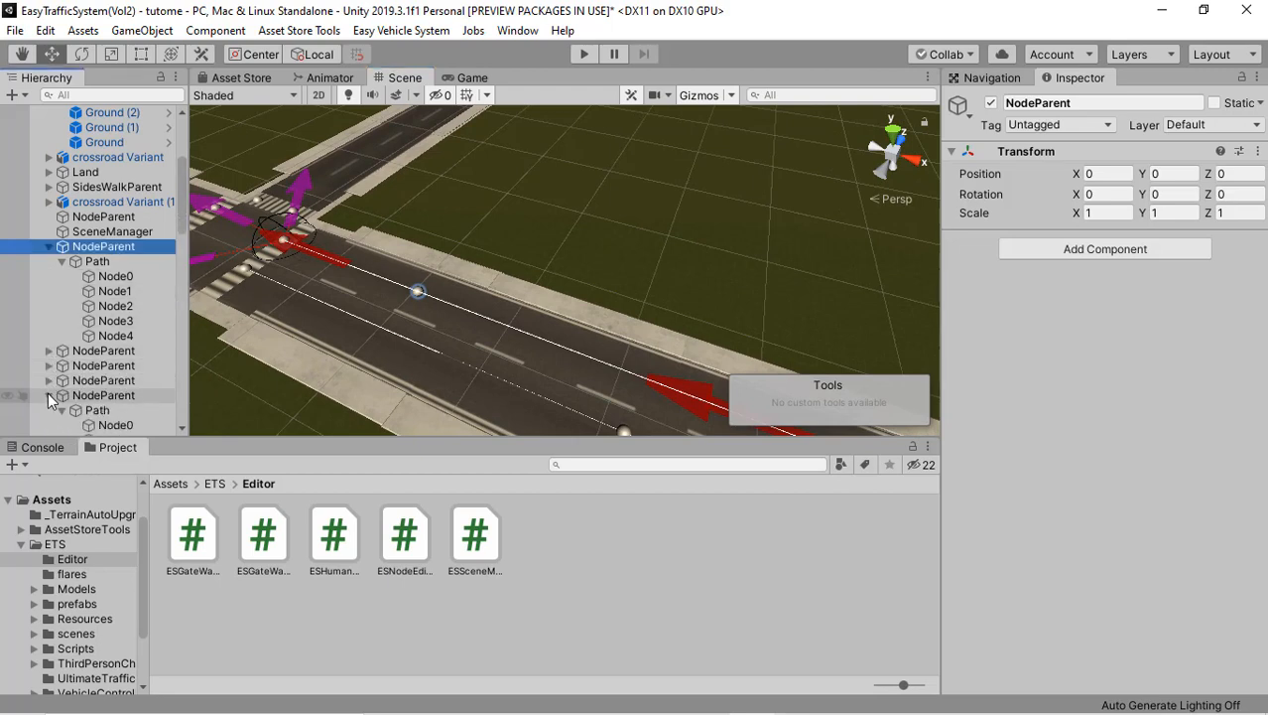
click(49, 395)
scroll(50, 397, down, 3)
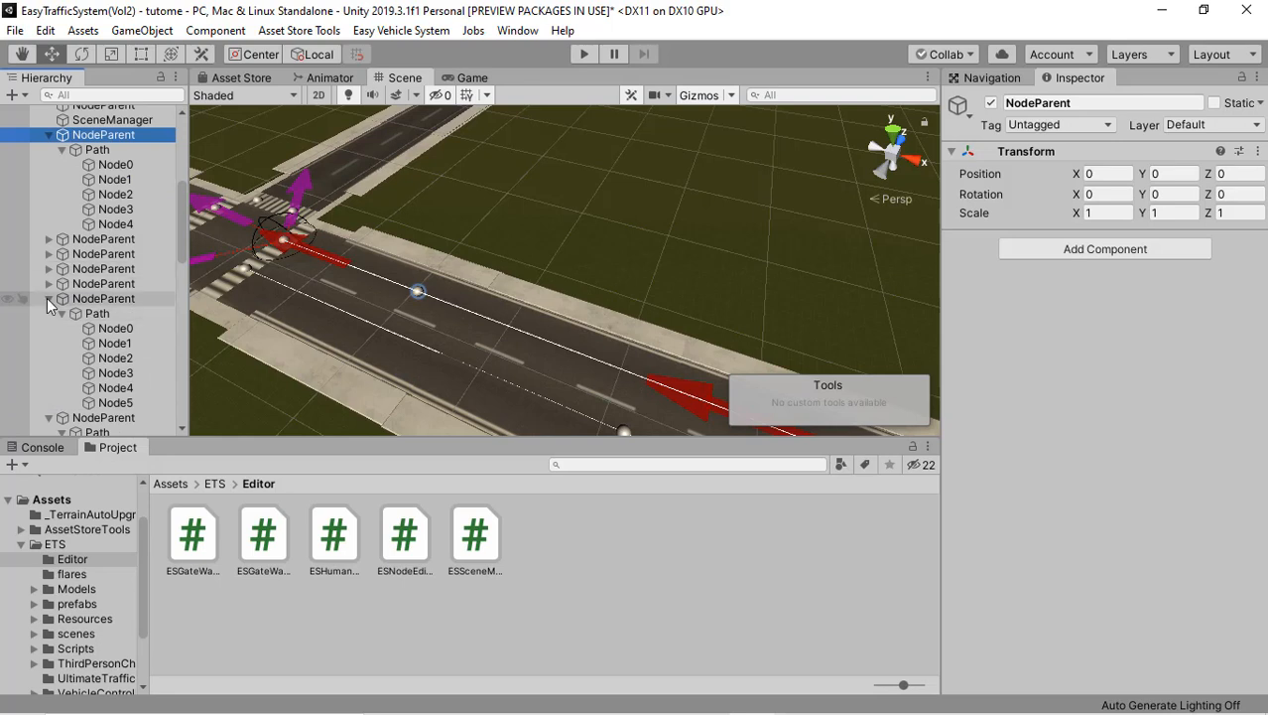
click(48, 299)
click(49, 313)
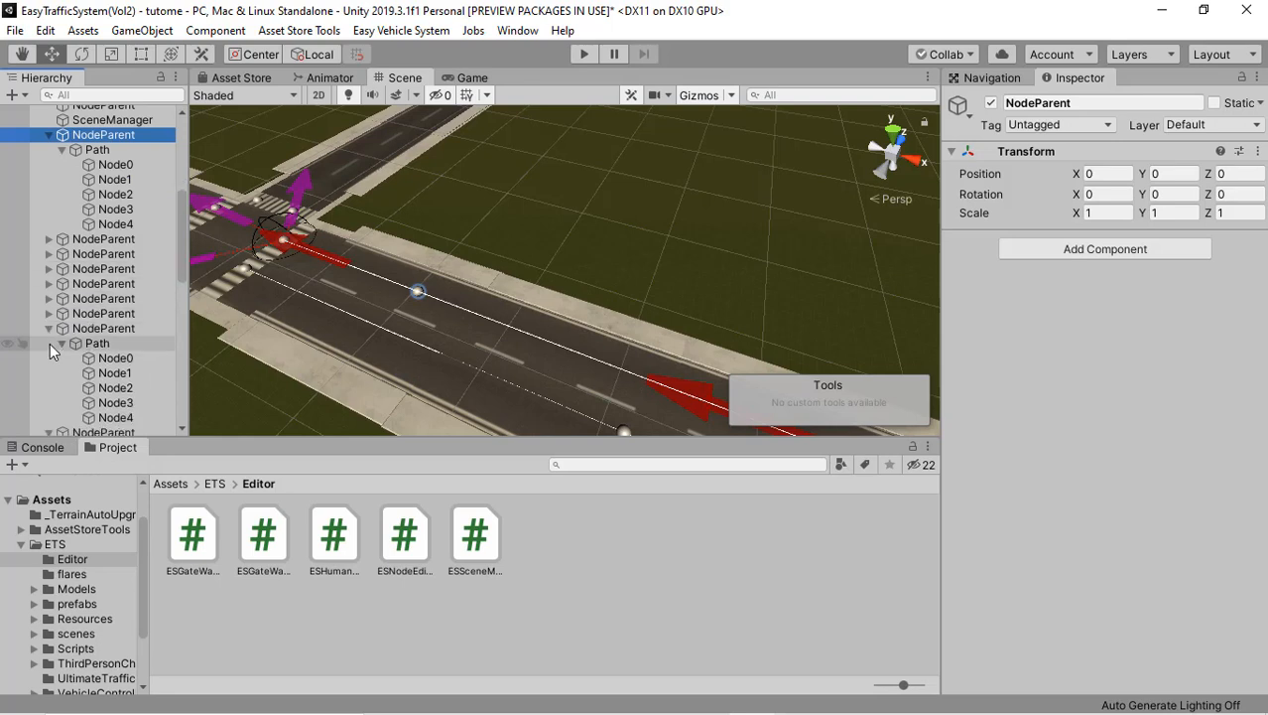
click(49, 329)
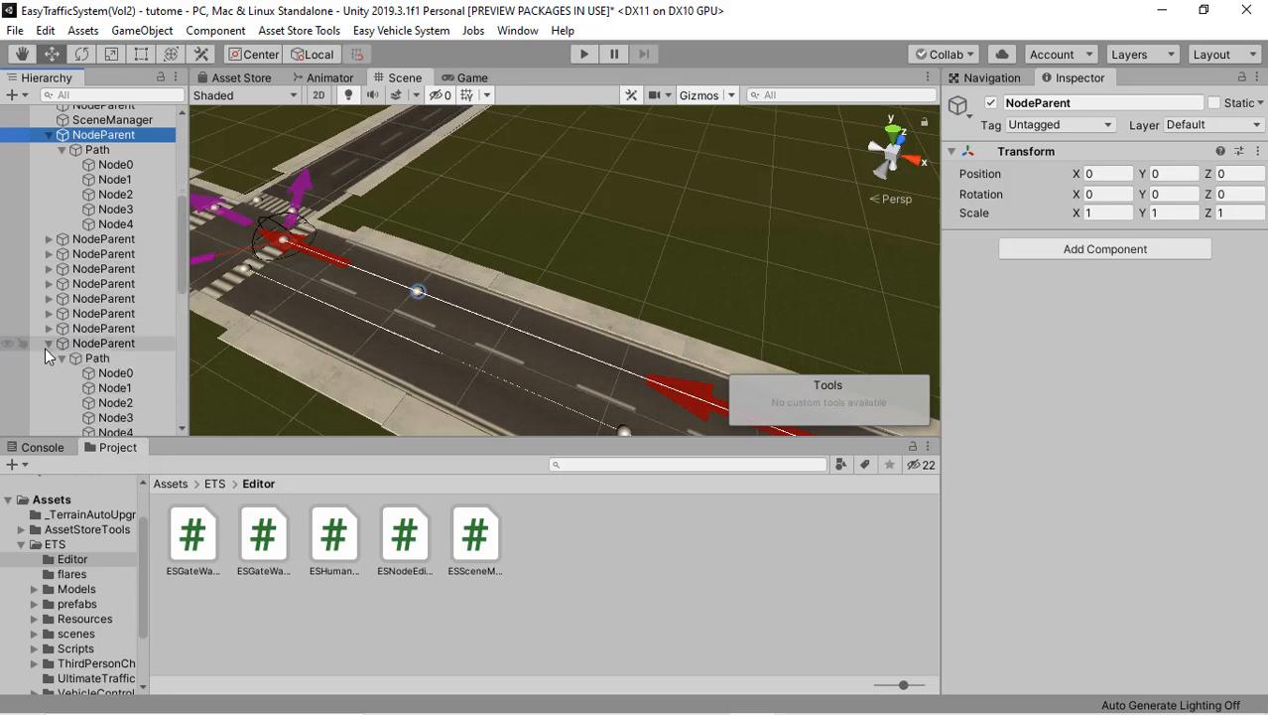
click(47, 344)
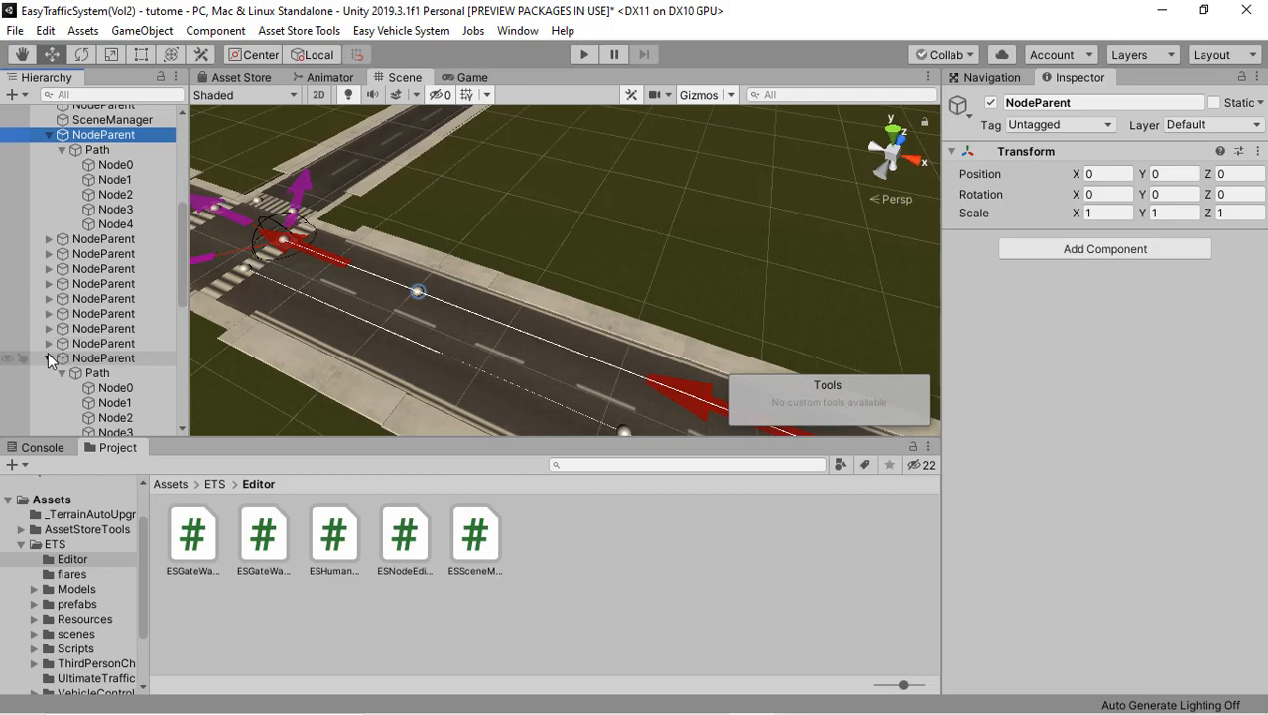
click(47, 358)
click(48, 373)
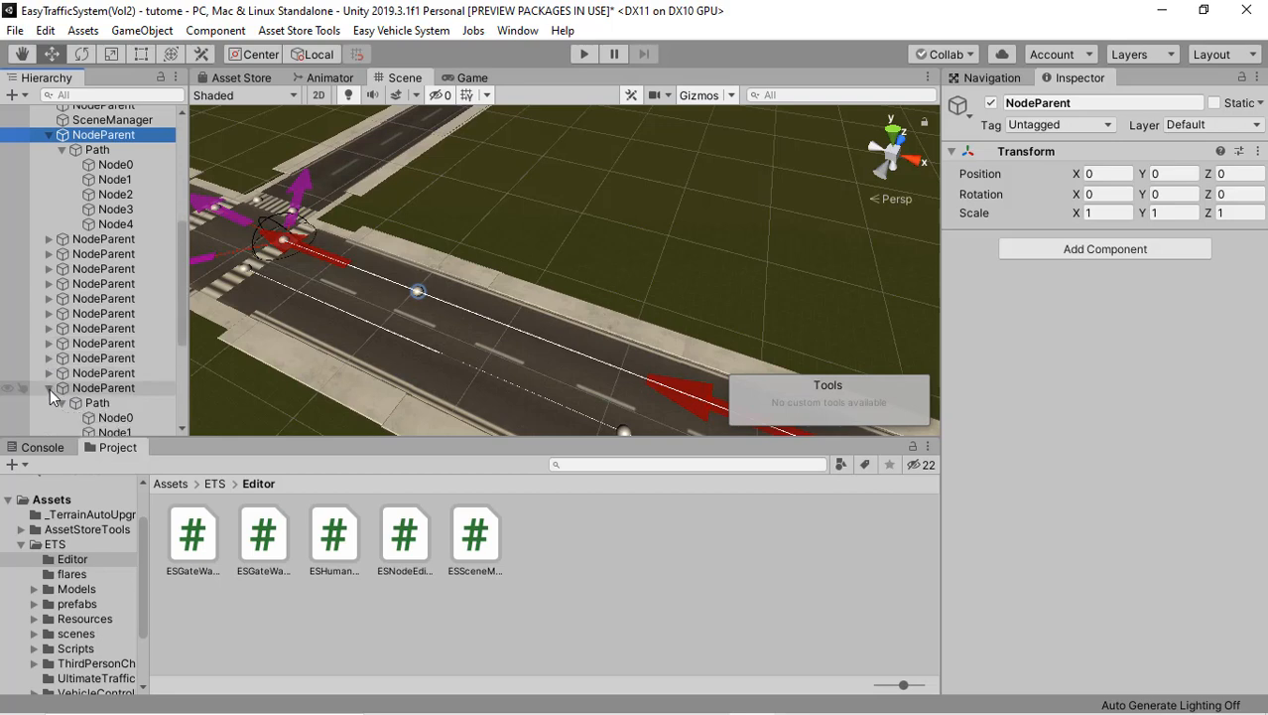
click(50, 389)
scroll(49, 390, down, 1)
scroll(50, 395, down, 2)
click(48, 250)
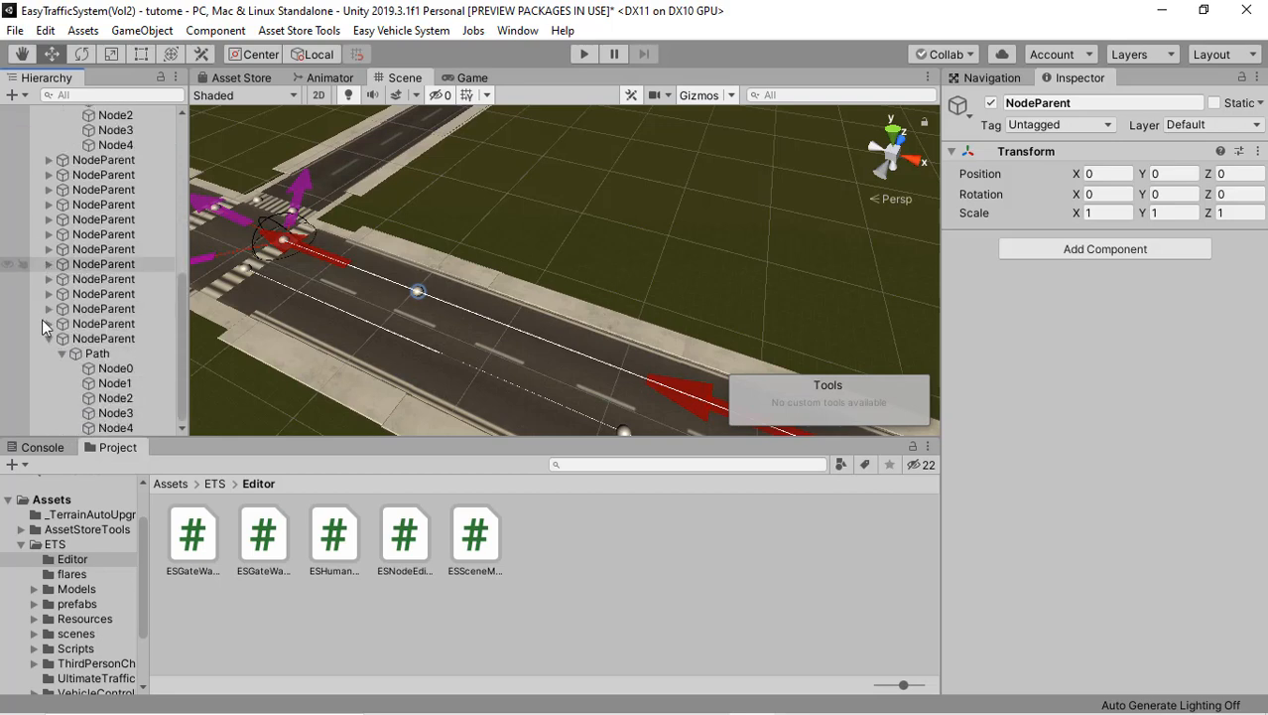
click(48, 340)
scroll(76, 353, up, 2)
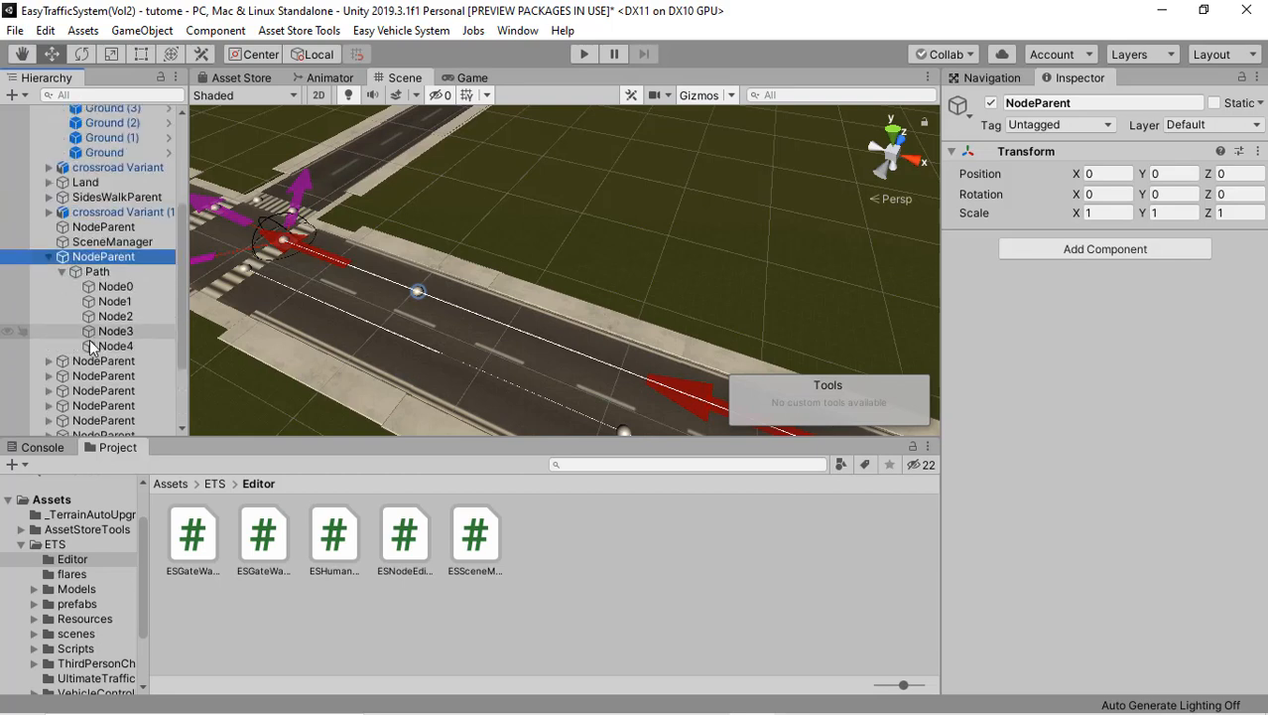
click(48, 256)
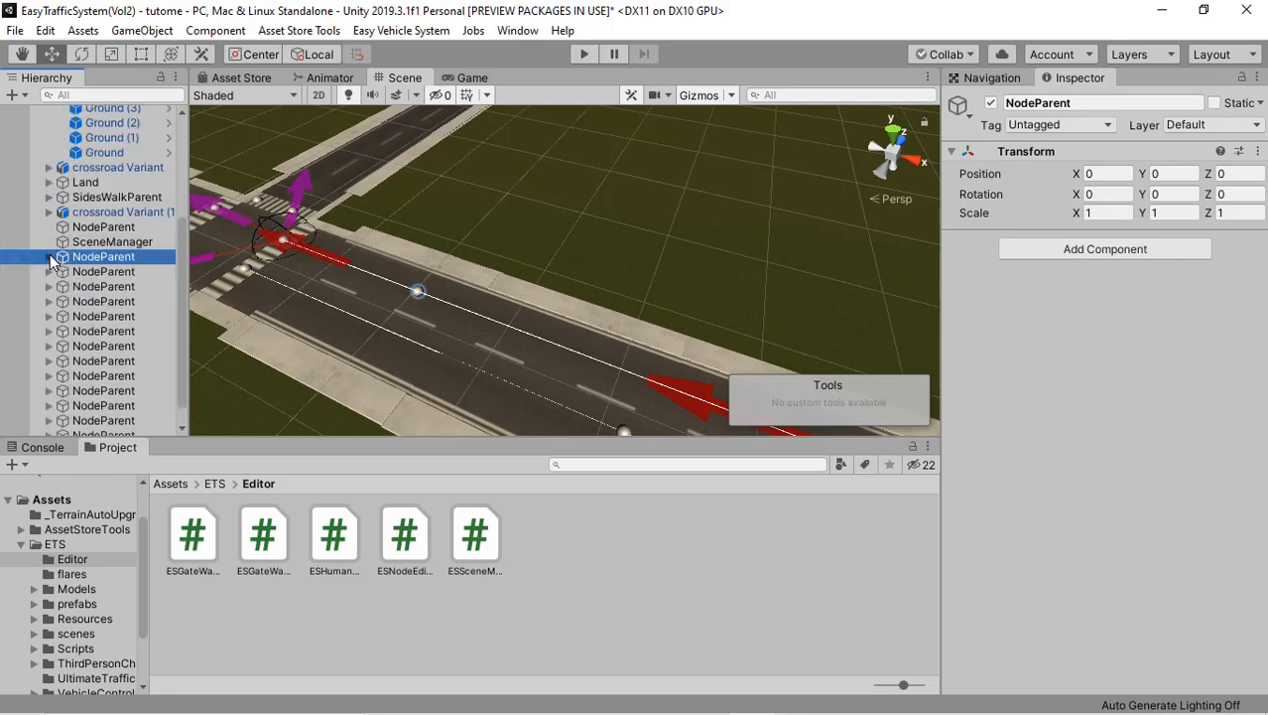
Step: Select the SceneManager object and examine the crossroads with no path selected
click(107, 245)
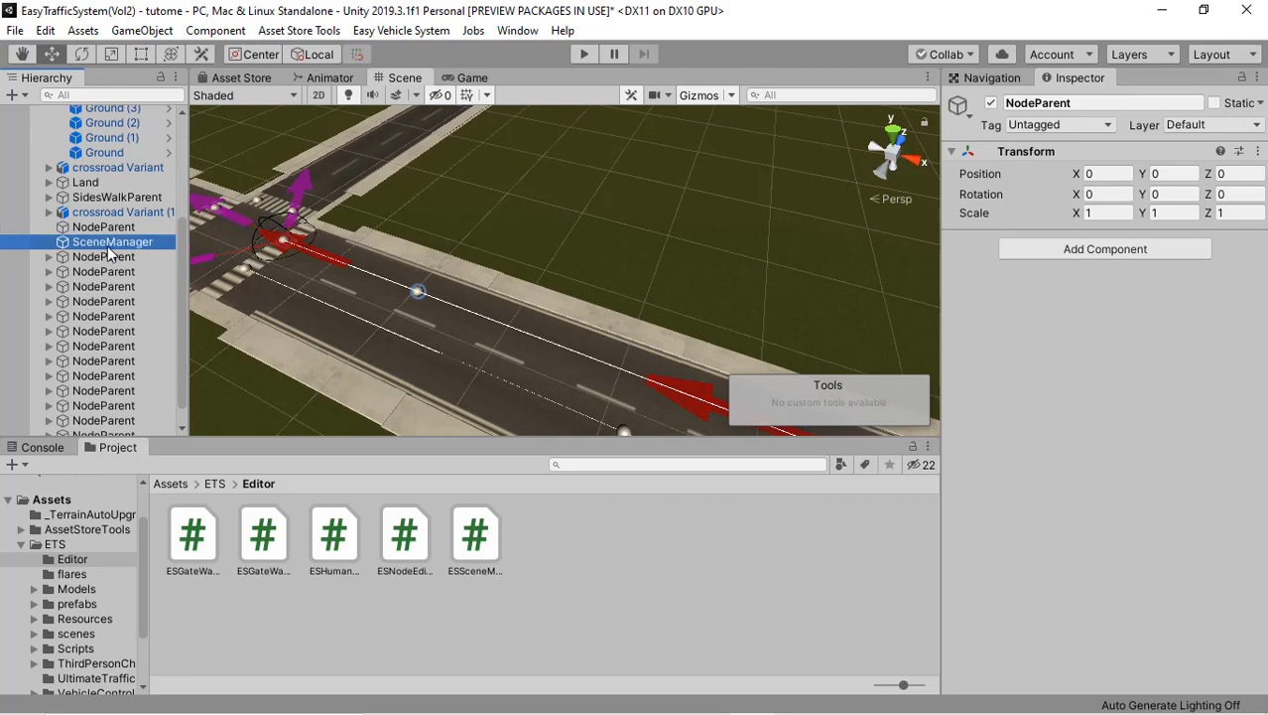
right_drag(381, 243, 376, 273)
mouse_move(376, 274)
middle_down()
mouse_move(379, 295)
mouse_move(357, 258)
mouse_move(384, 264)
middle_up()
scroll(375, 285, up, 3)
right_drag(384, 264, 417, 266)
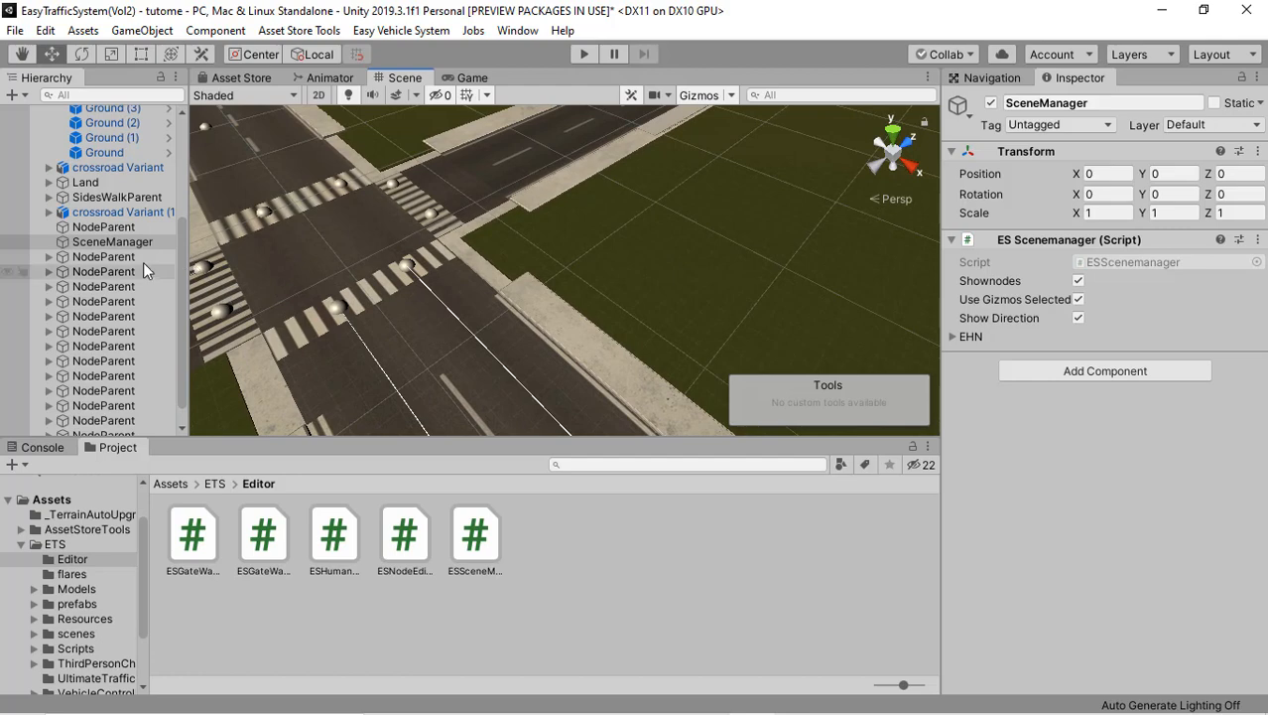
Step: Select the first NodeParent below SceneManager and examine its three connection arrows across the crossroads
click(138, 258)
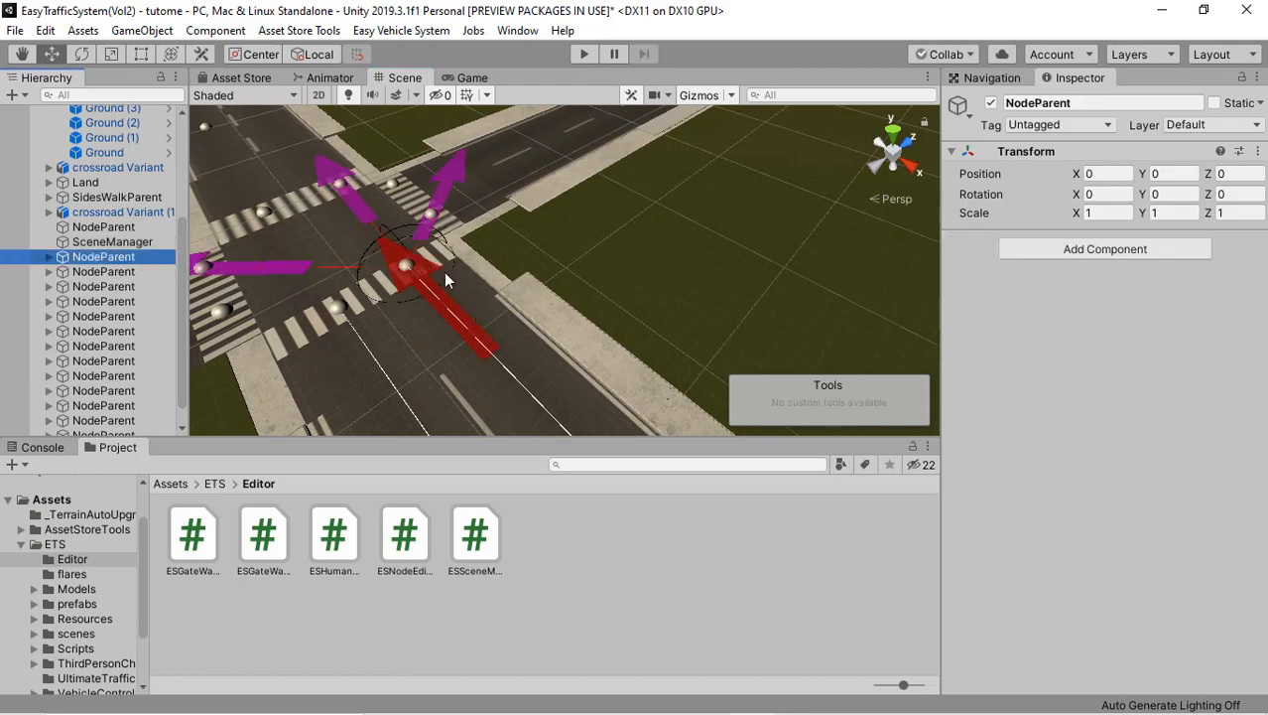
right_drag(437, 293, 343, 275)
right_drag(583, 310, 524, 296)
key(d)
scroll(554, 325, up, 4)
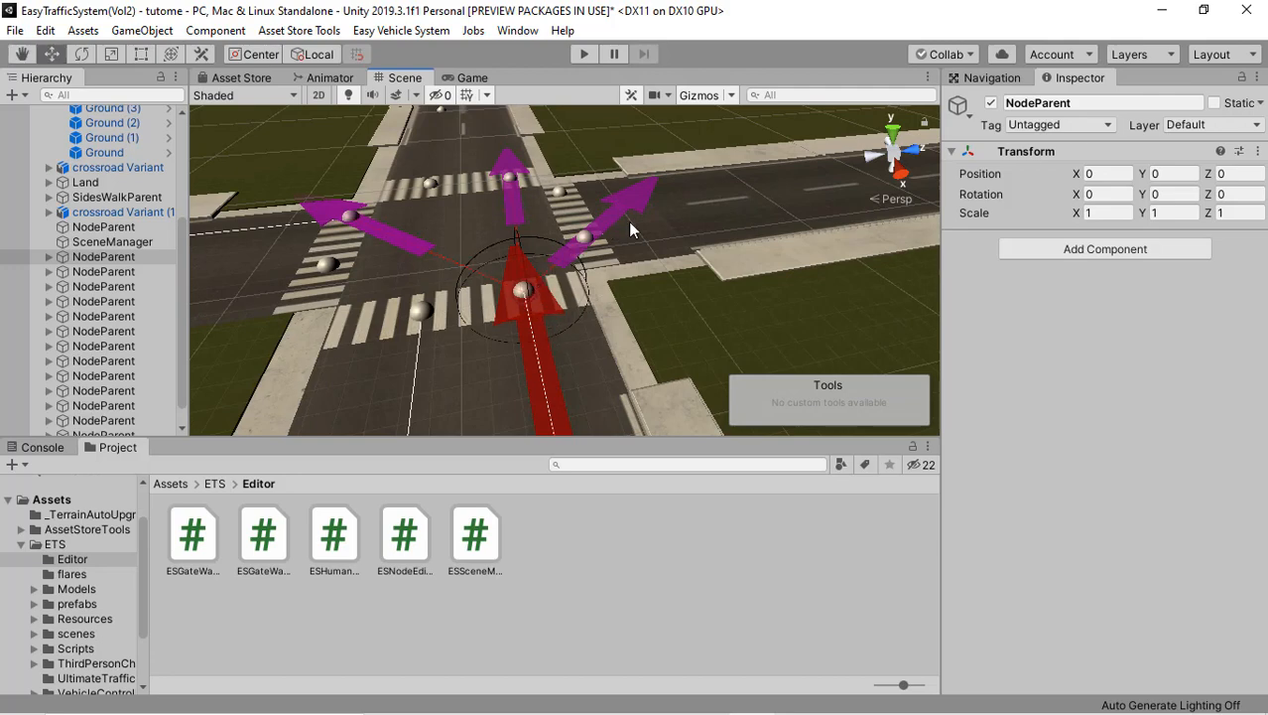
right_drag(654, 215, 547, 220)
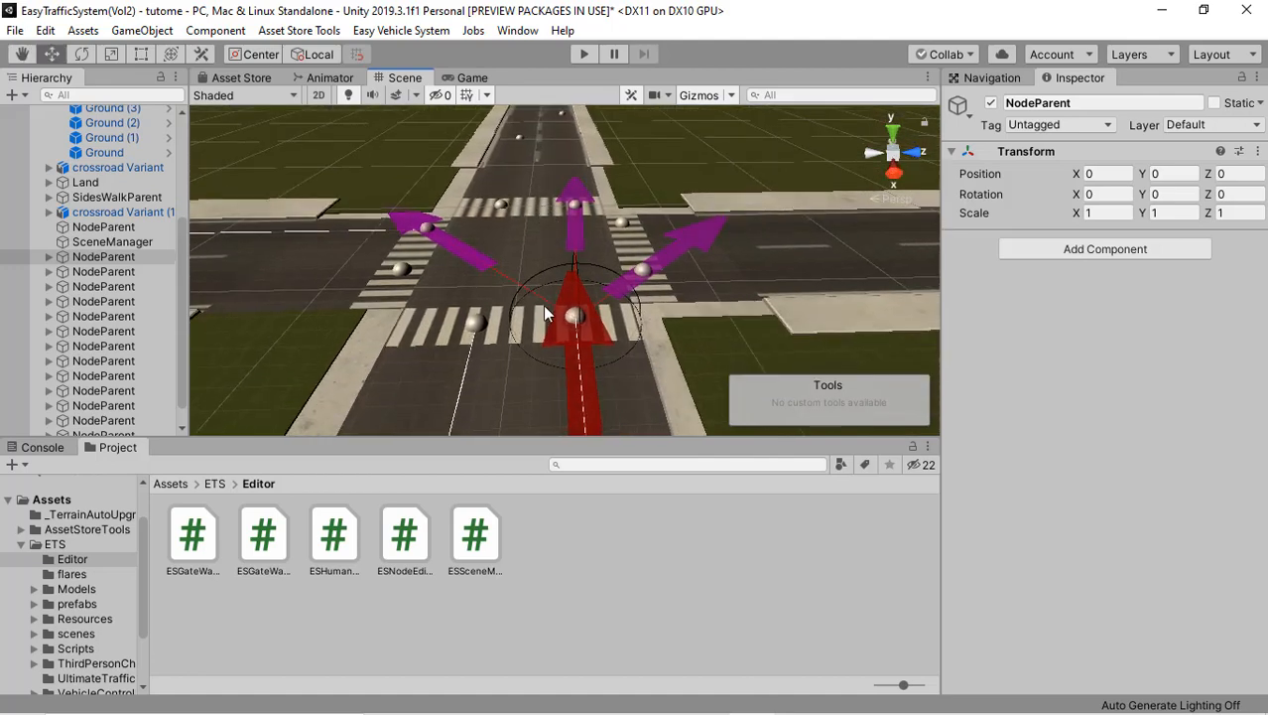
right_drag(568, 331, 397, 256)
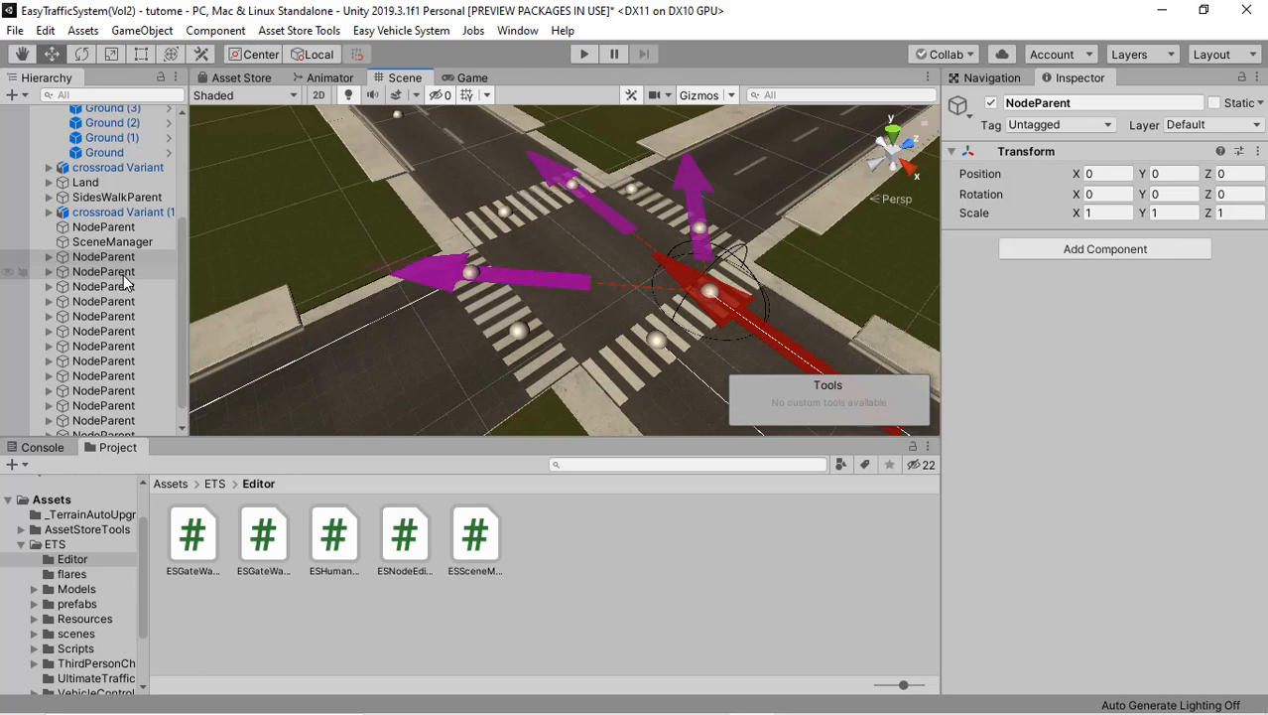
Step: Select the second NodeParent below SceneManager and examine its path arrows along the road to its far end
click(123, 274)
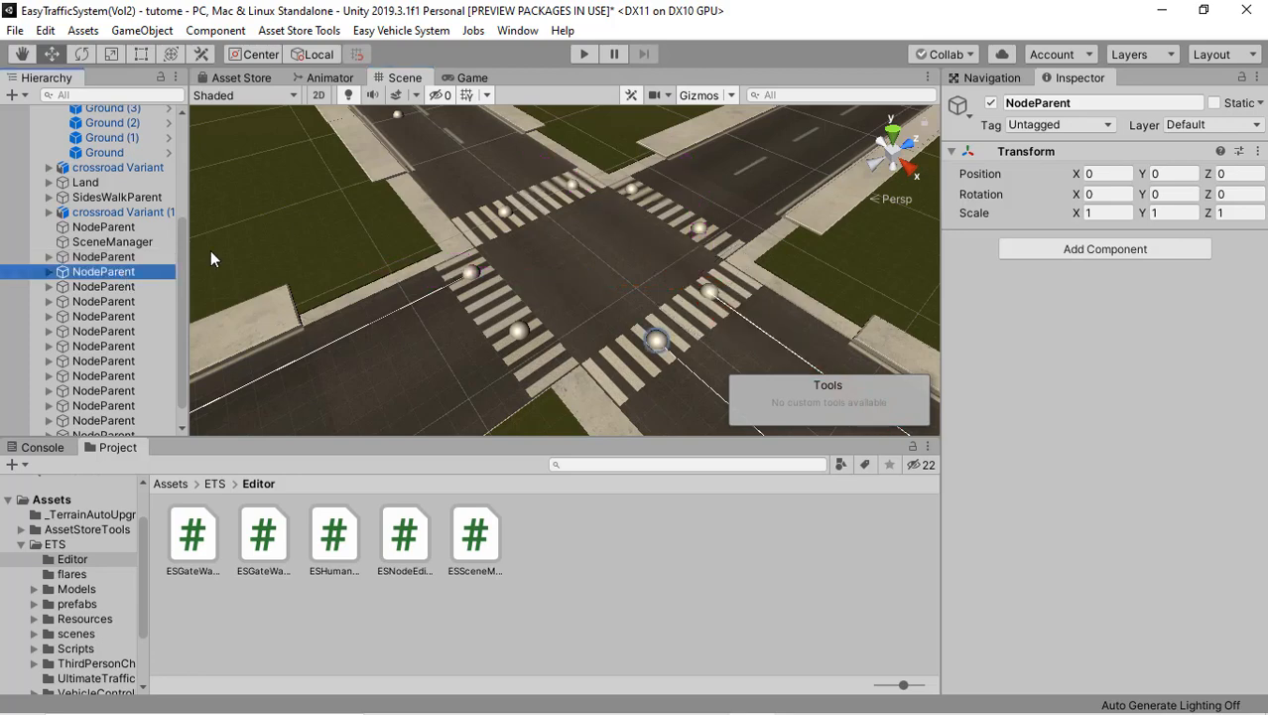
key(f)
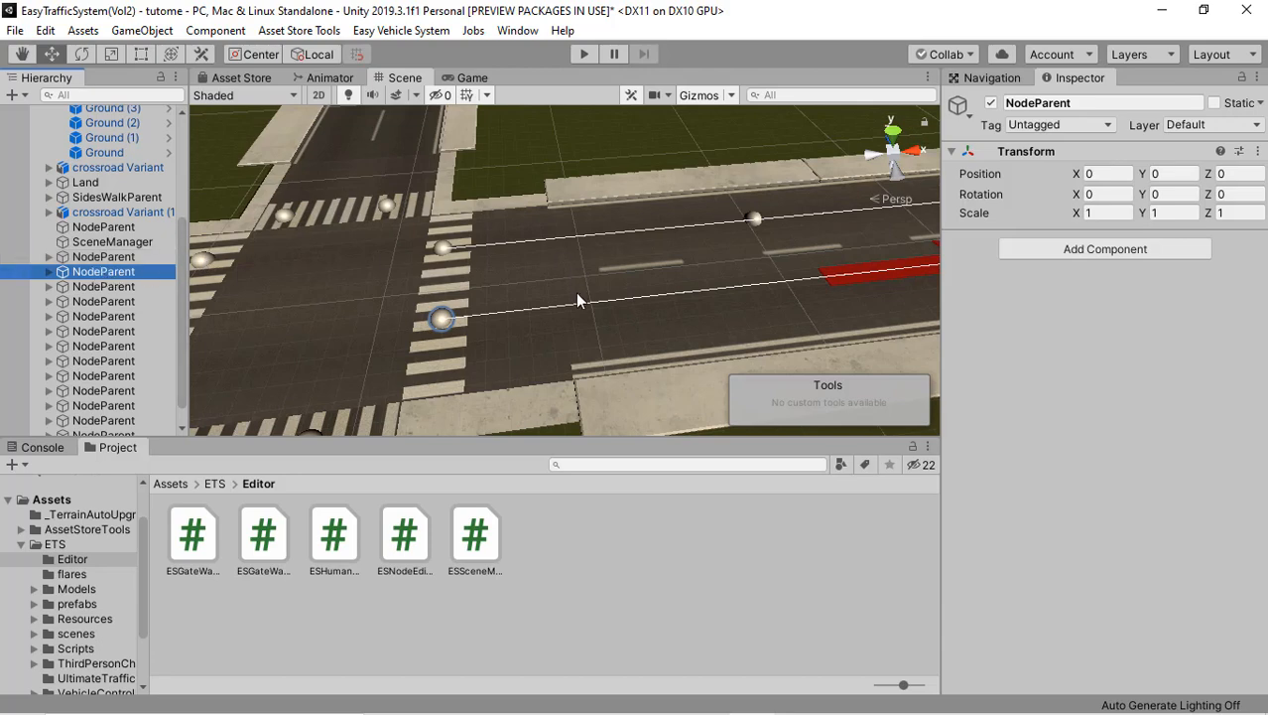
middle_drag(579, 299, 288, 329)
middle_drag(748, 248, 340, 316)
middle_drag(613, 279, 239, 302)
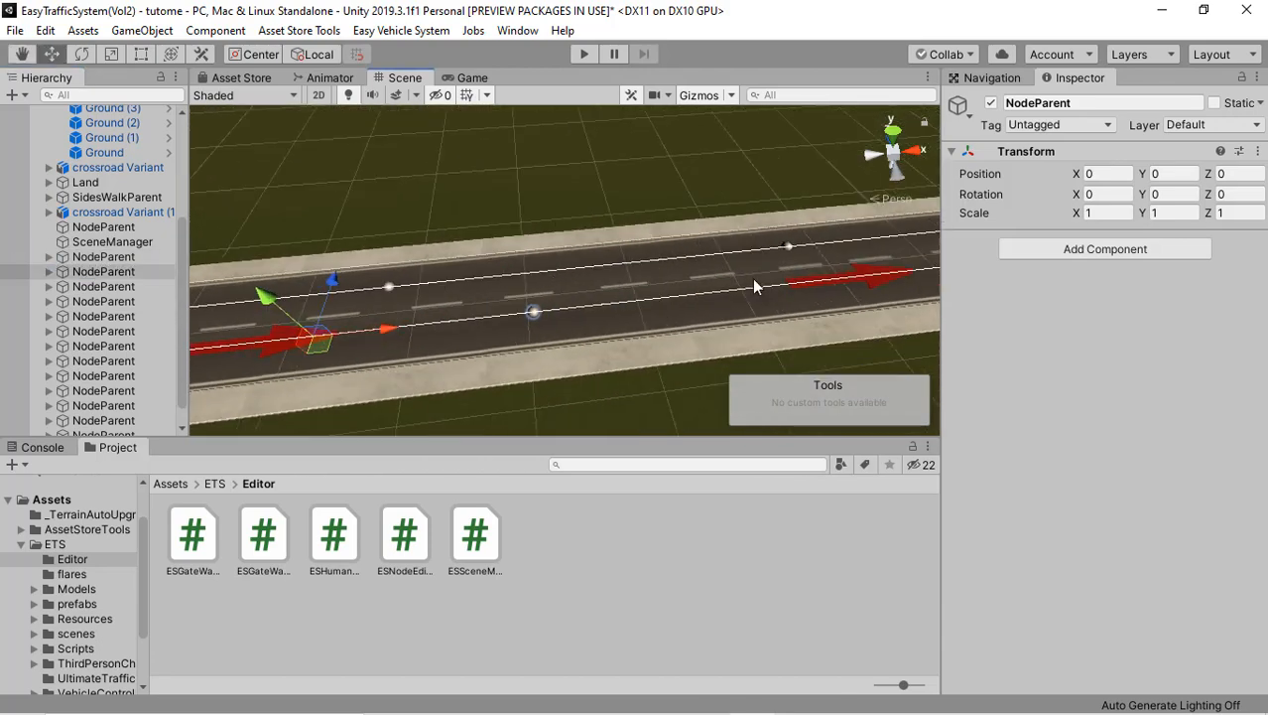
middle_drag(754, 286, 506, 309)
middle_drag(799, 286, 597, 302)
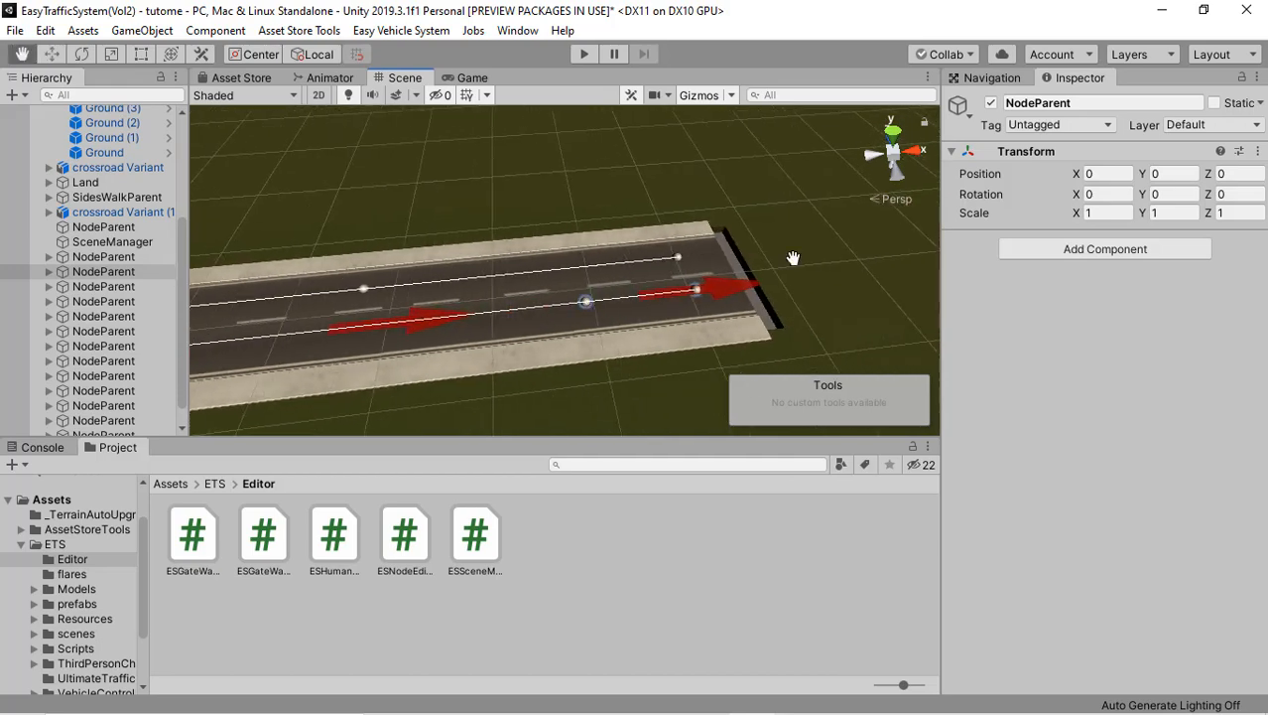
middle_drag(793, 258, 898, 244)
middle_drag(657, 316, 884, 282)
middle_drag(535, 293, 908, 234)
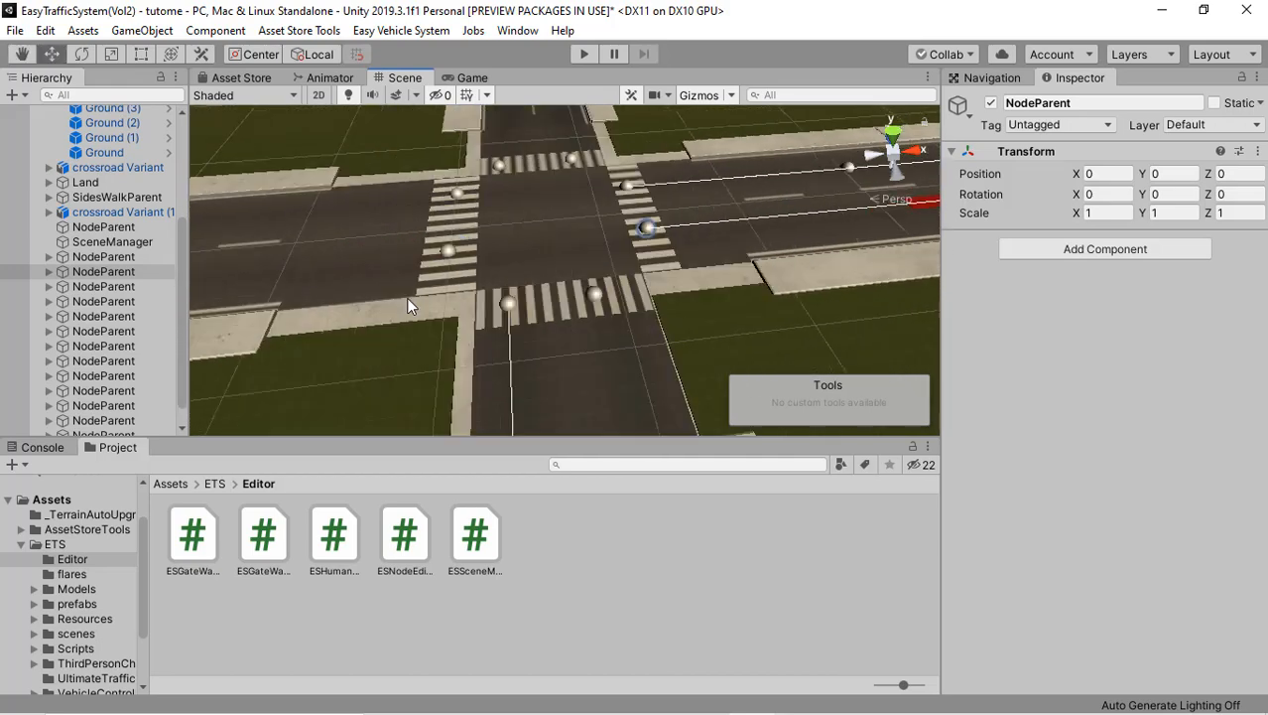
middle_drag(408, 299, 481, 294)
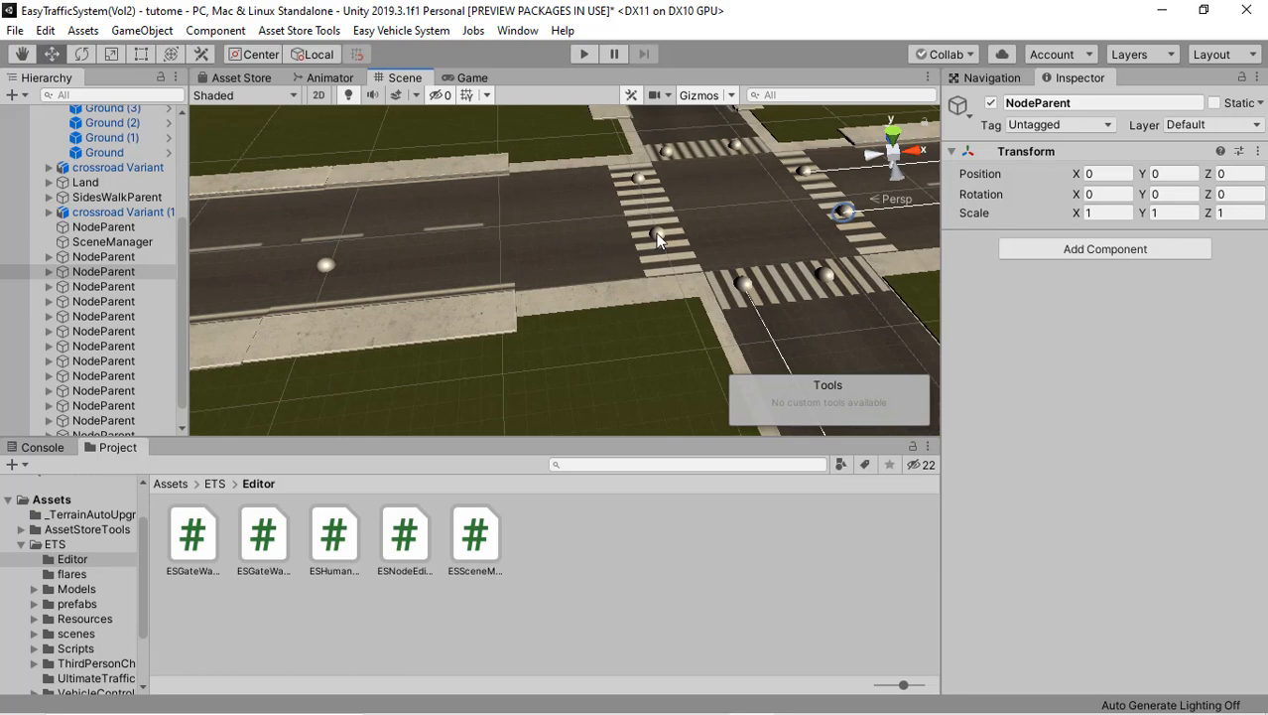
Step: Select the parent path of Node8 on the opposite approach, collapse it and examine its connections across the crossroads
click(658, 239)
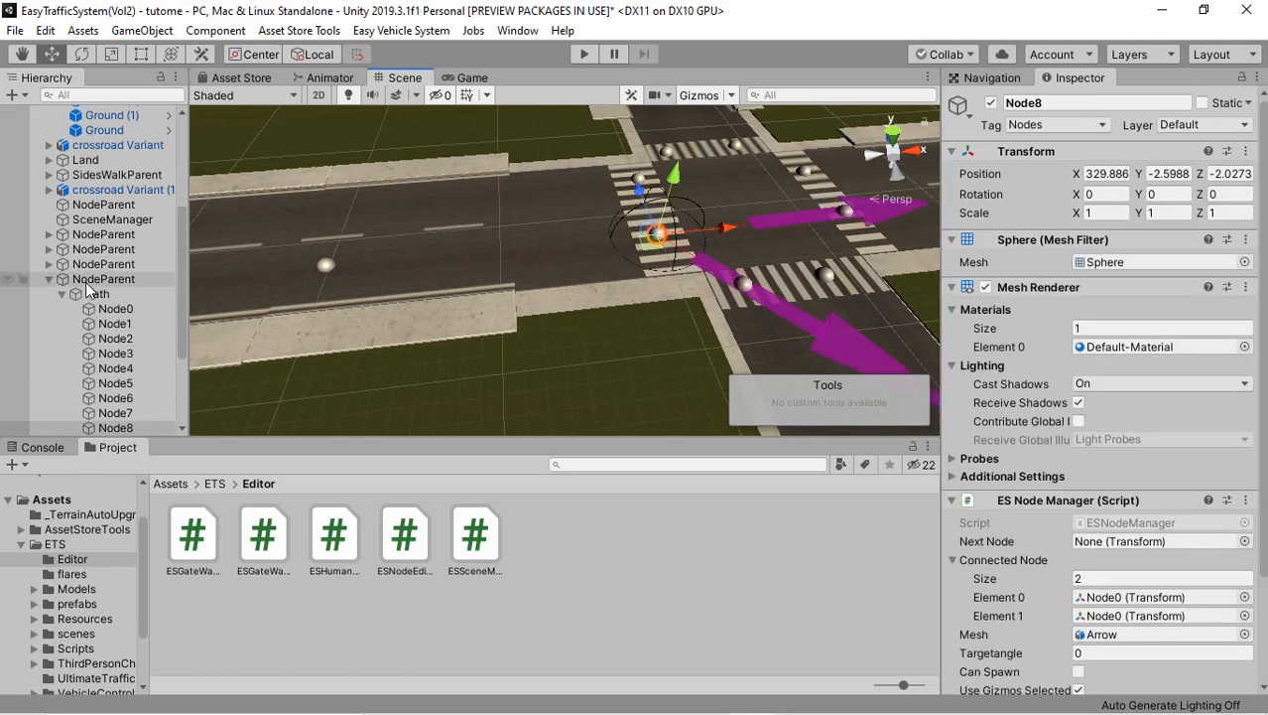
click(94, 280)
key(Left)
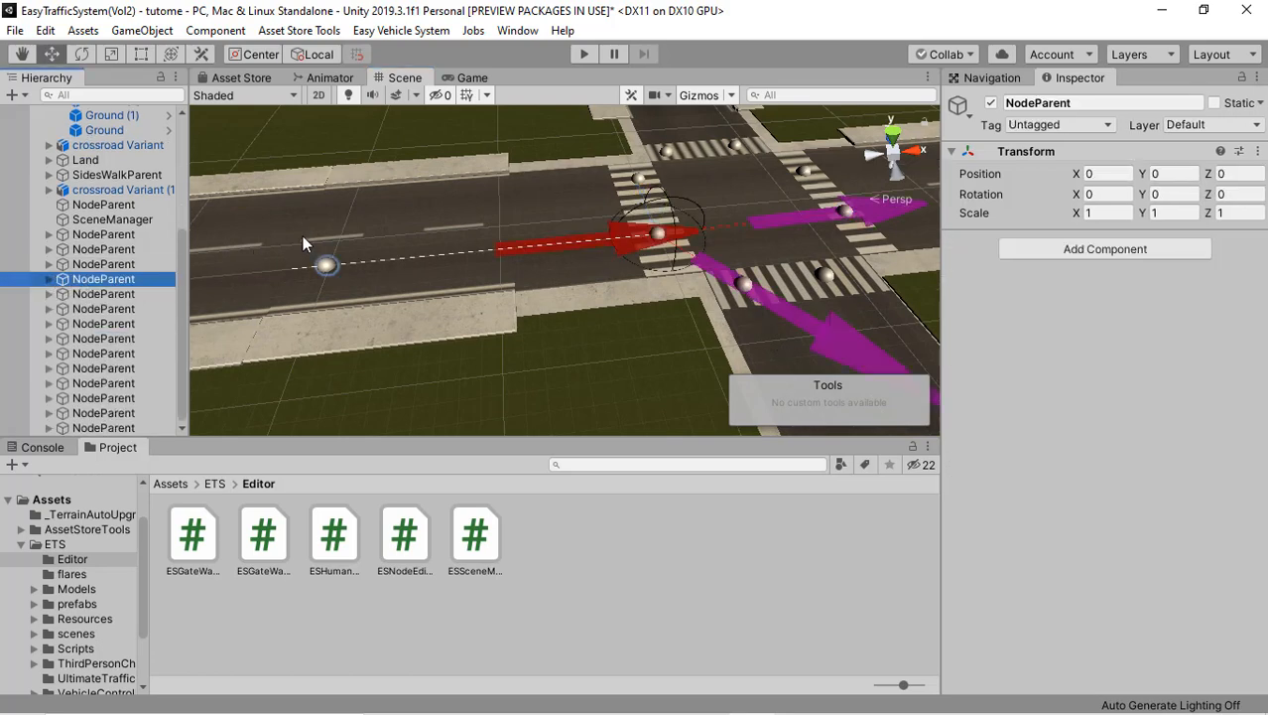
right_drag(303, 243, 548, 266)
middle_drag(317, 316, 561, 256)
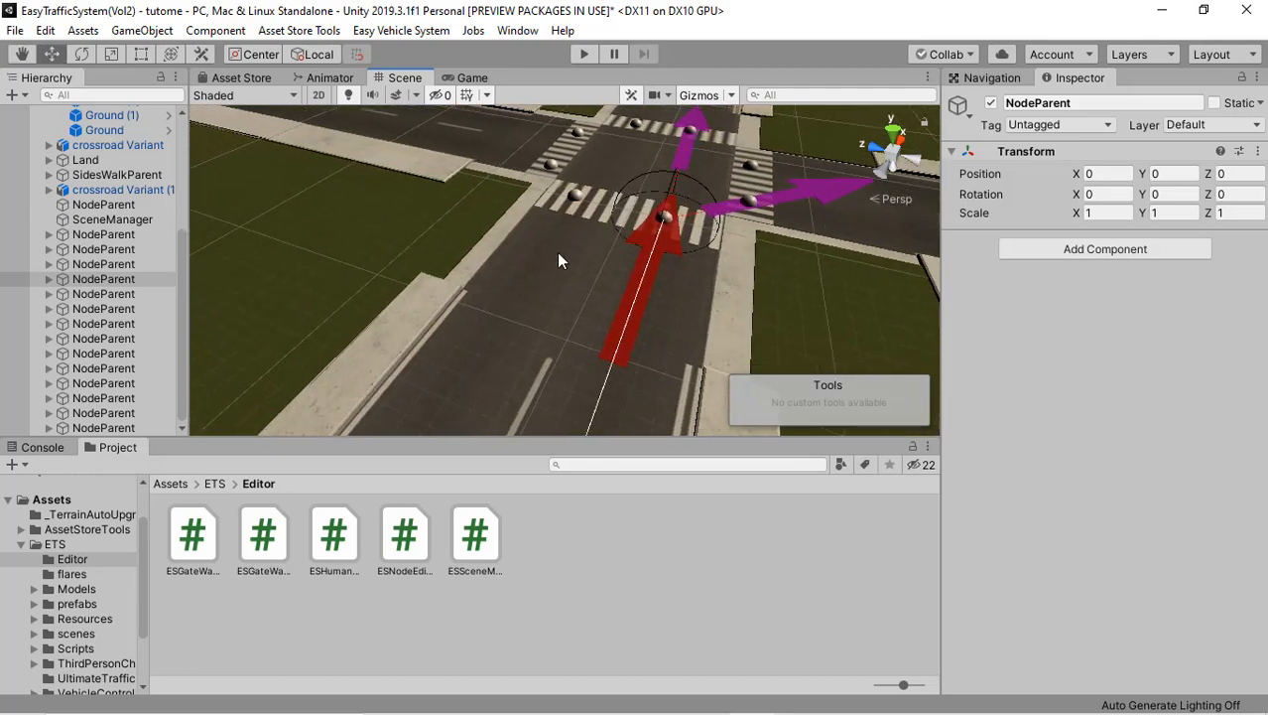
scroll(557, 252, down, 3)
right_drag(557, 252, 651, 282)
middle_drag(651, 283, 652, 292)
scroll(566, 250, up, 4)
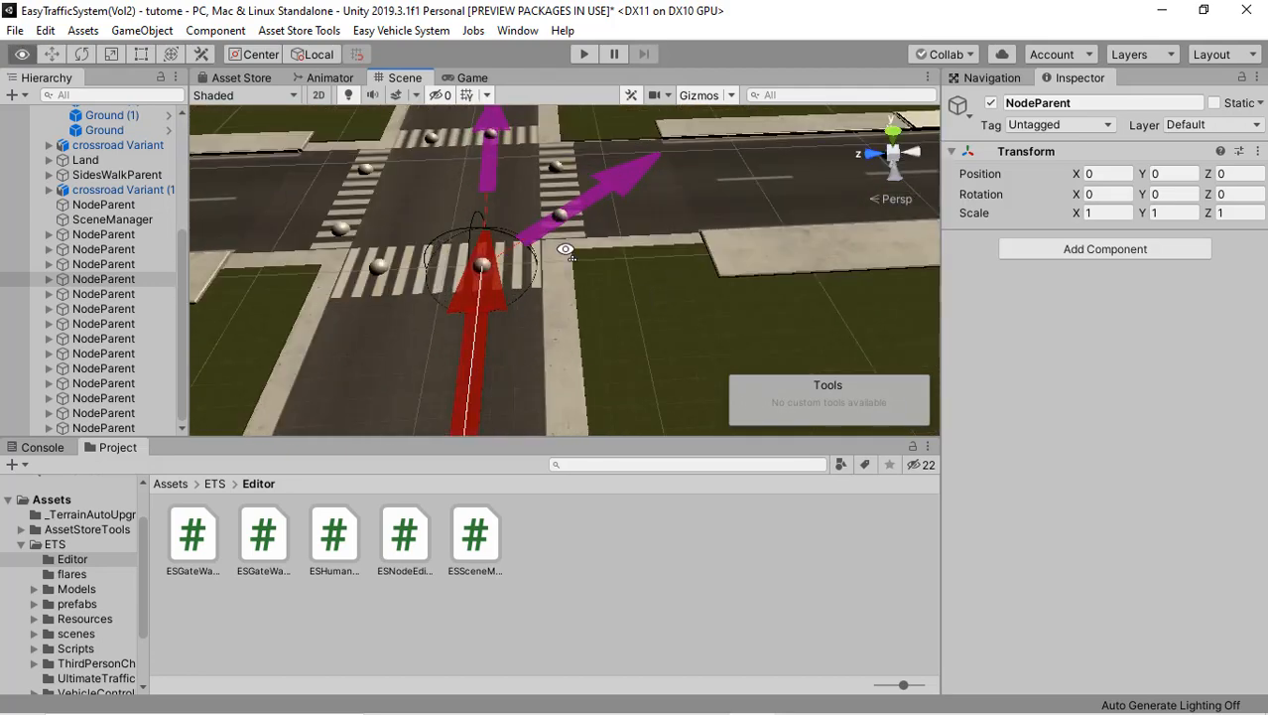
right_drag(566, 250, 692, 250)
middle_drag(576, 248, 789, 272)
right_drag(559, 245, 566, 278)
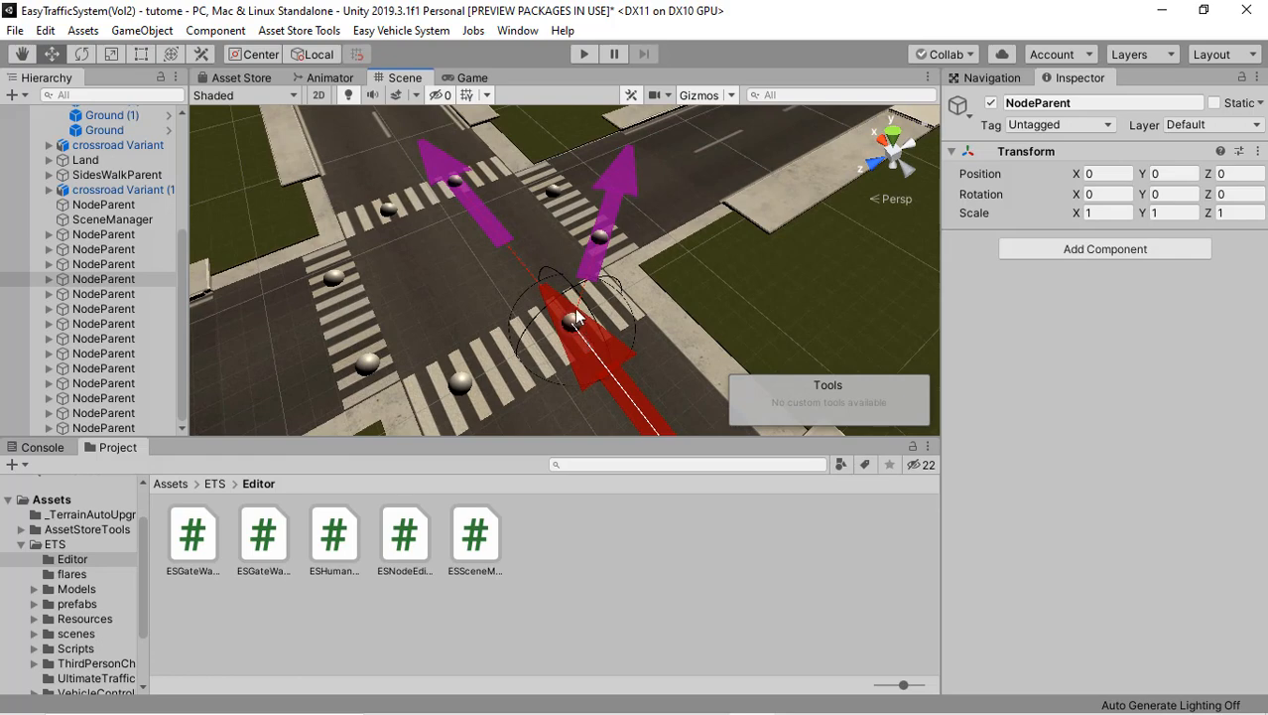
right_drag(586, 327, 607, 365)
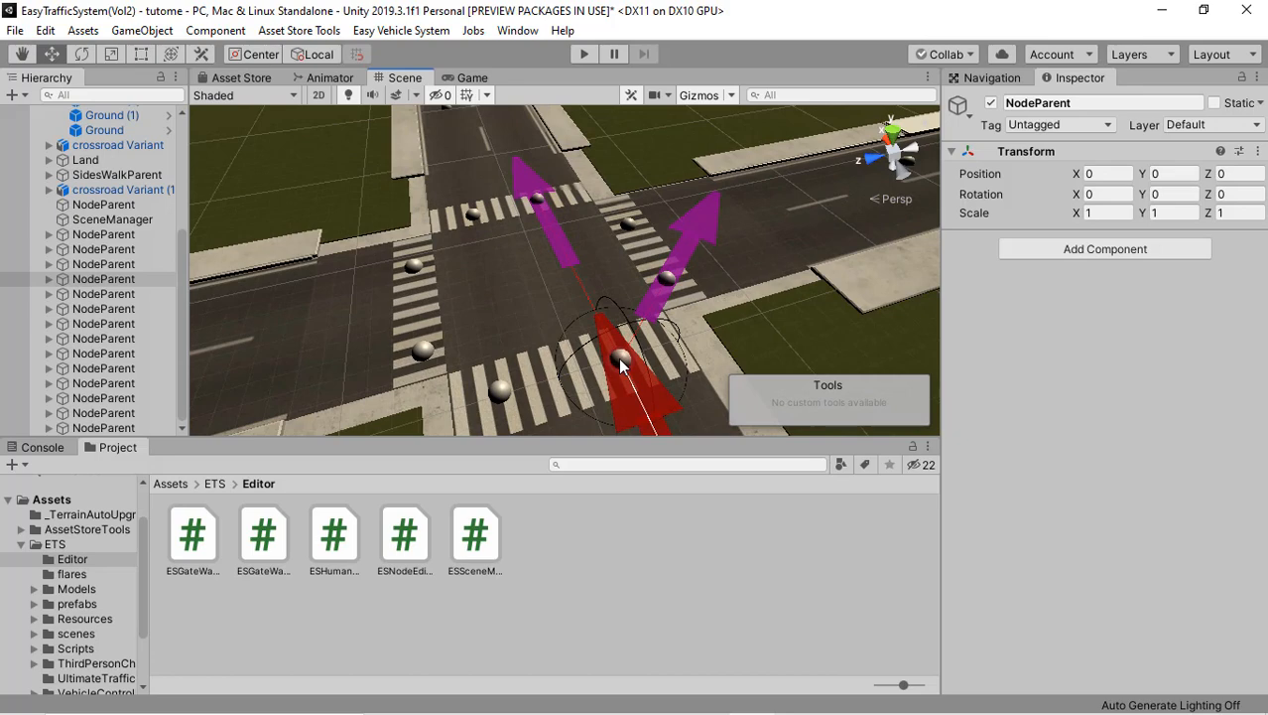
Step: Join the approach lane's end node Node8 to the start node Node0 of the side road exit lane on its left
click(618, 358)
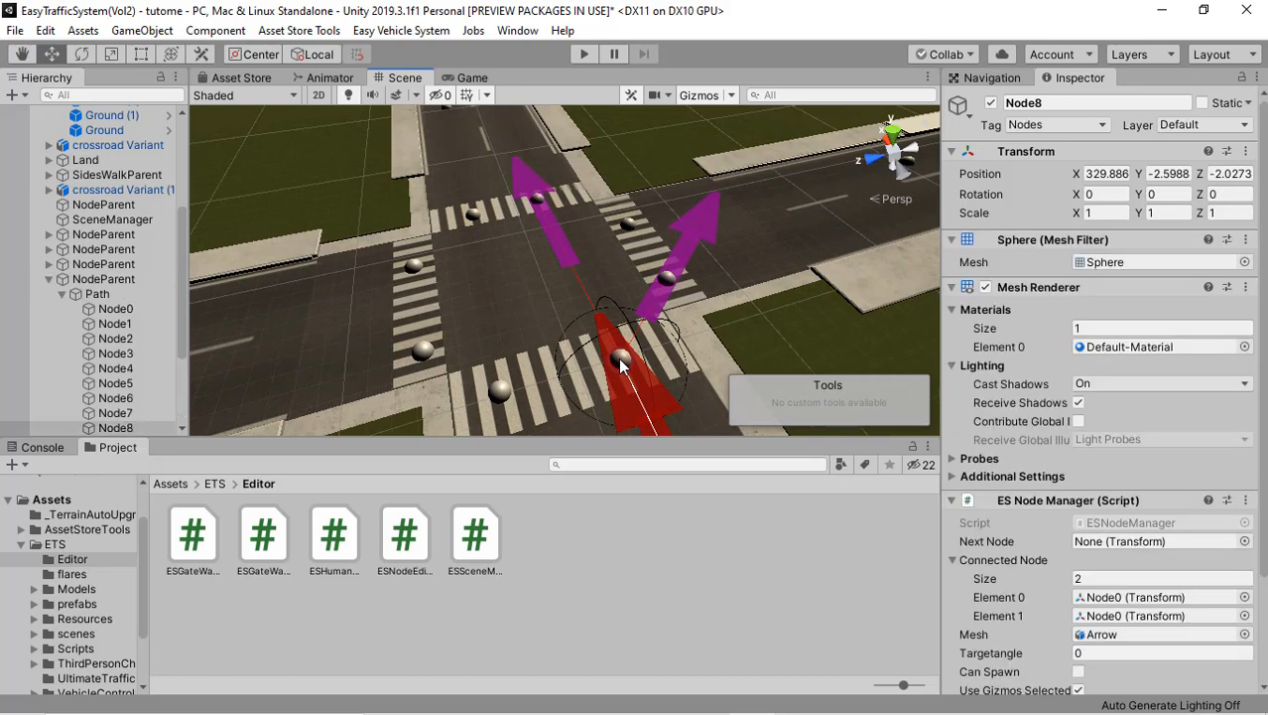
shift+click(414, 265)
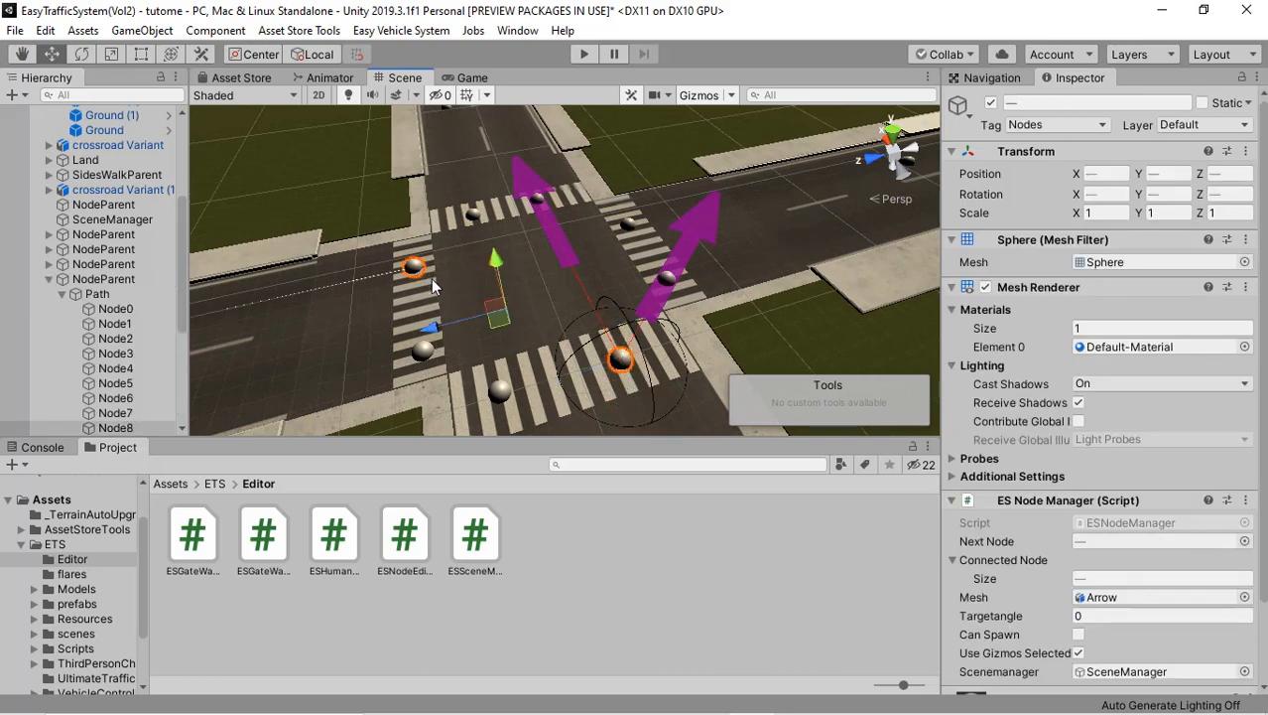
right_click(433, 285)
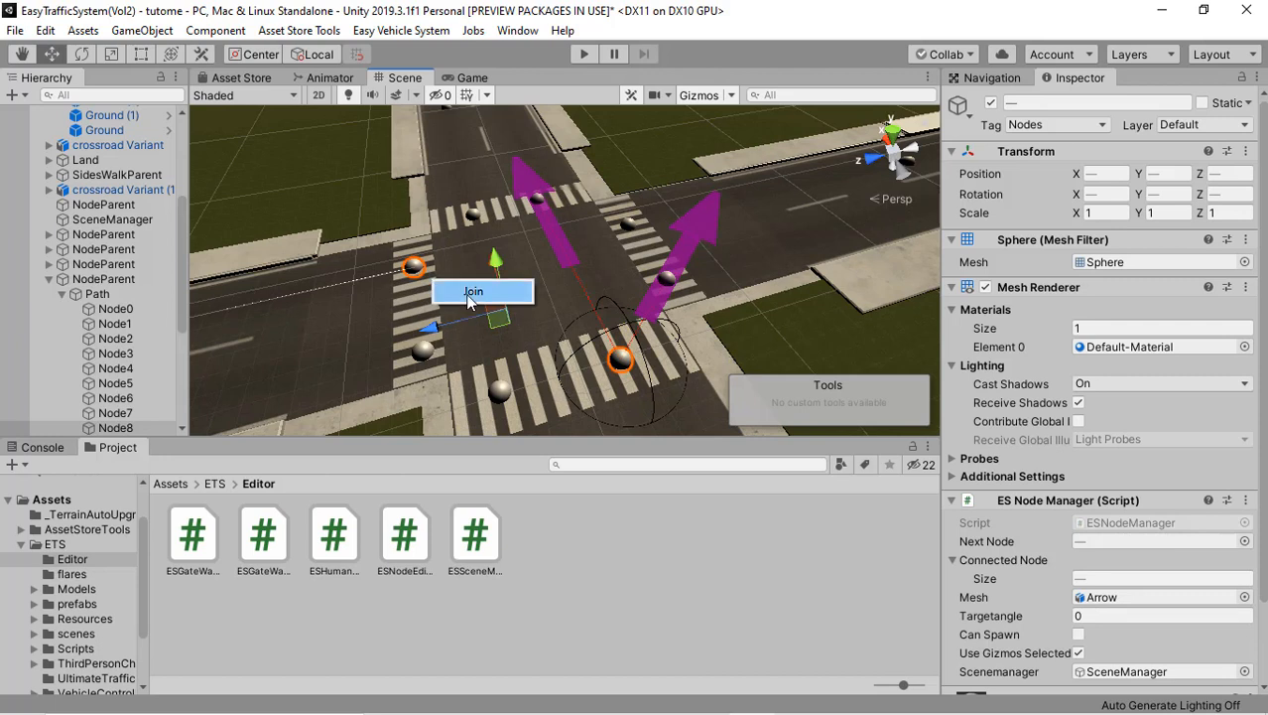
click(470, 301)
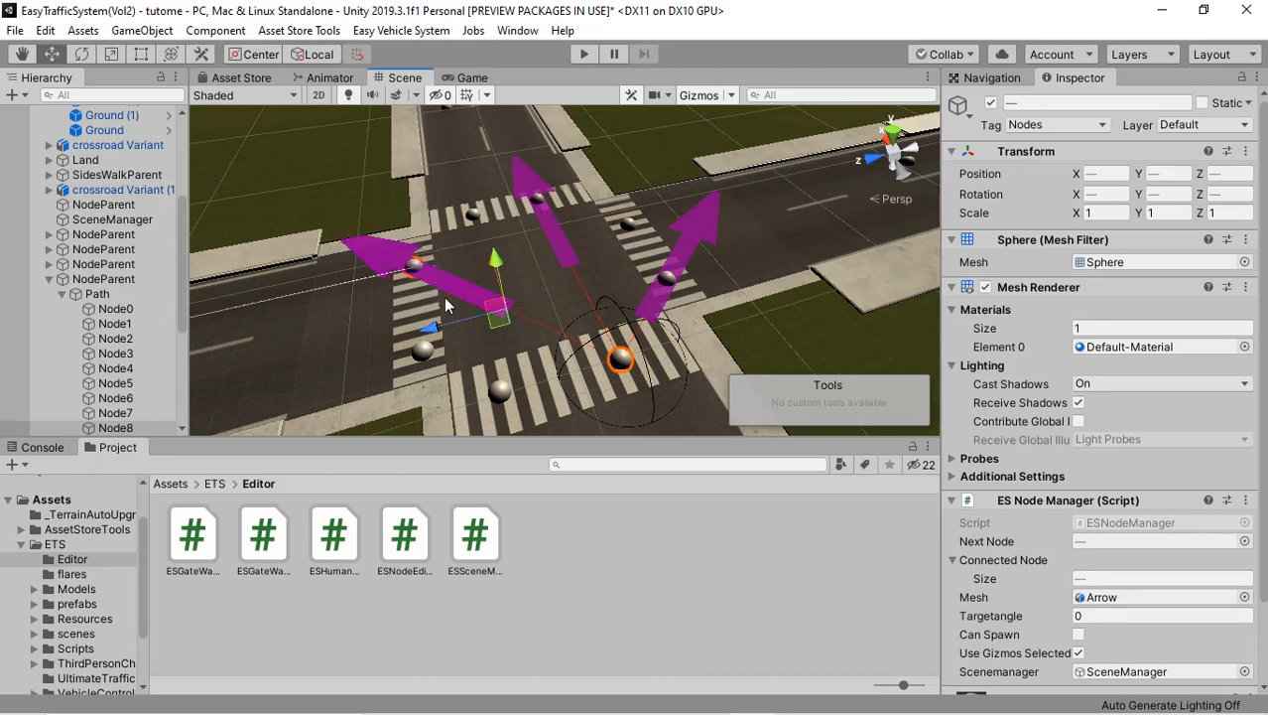
Step: Collapse the NodeParent objects of the two joined nodes in the hierarchy
right_drag(665, 363, 140, 254)
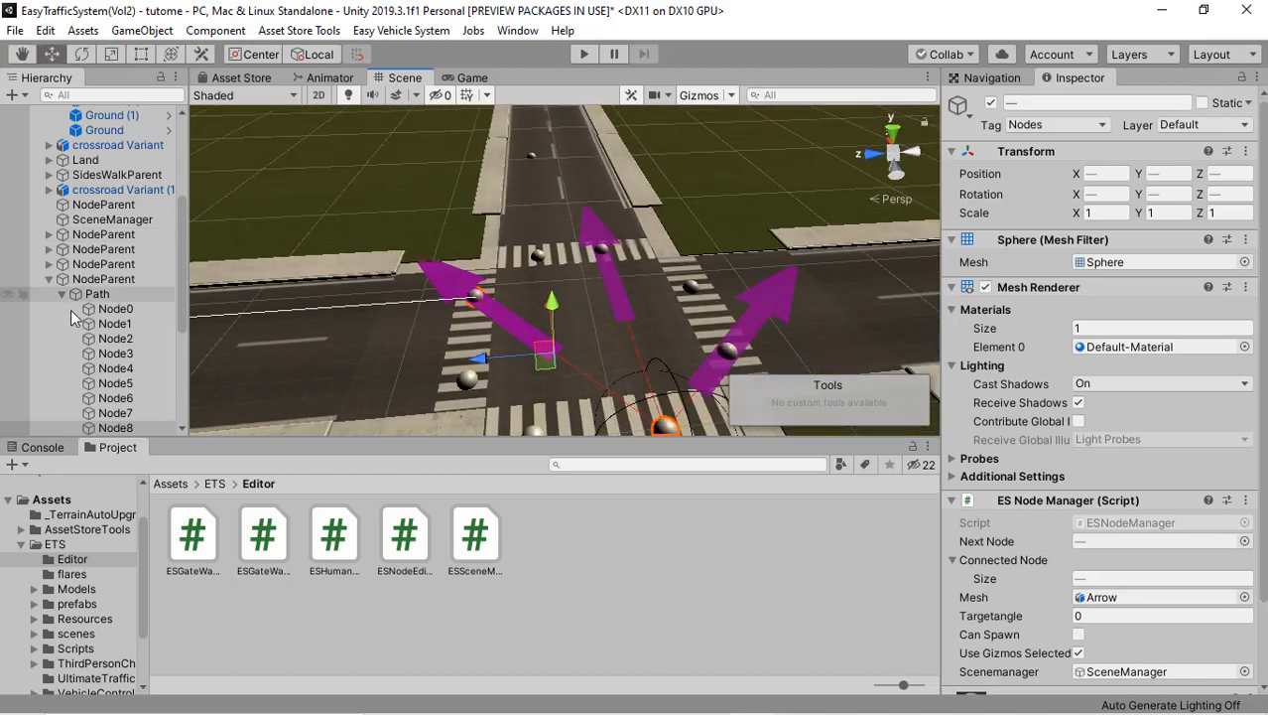
click(50, 281)
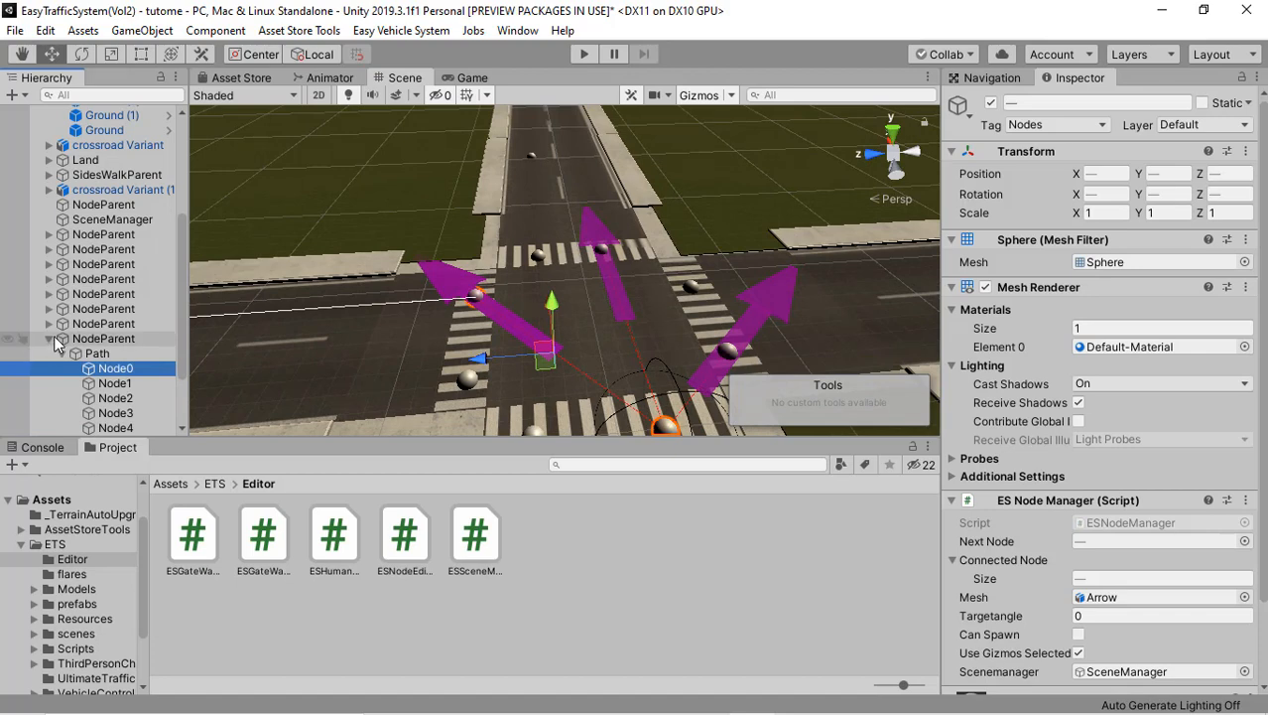
click(50, 339)
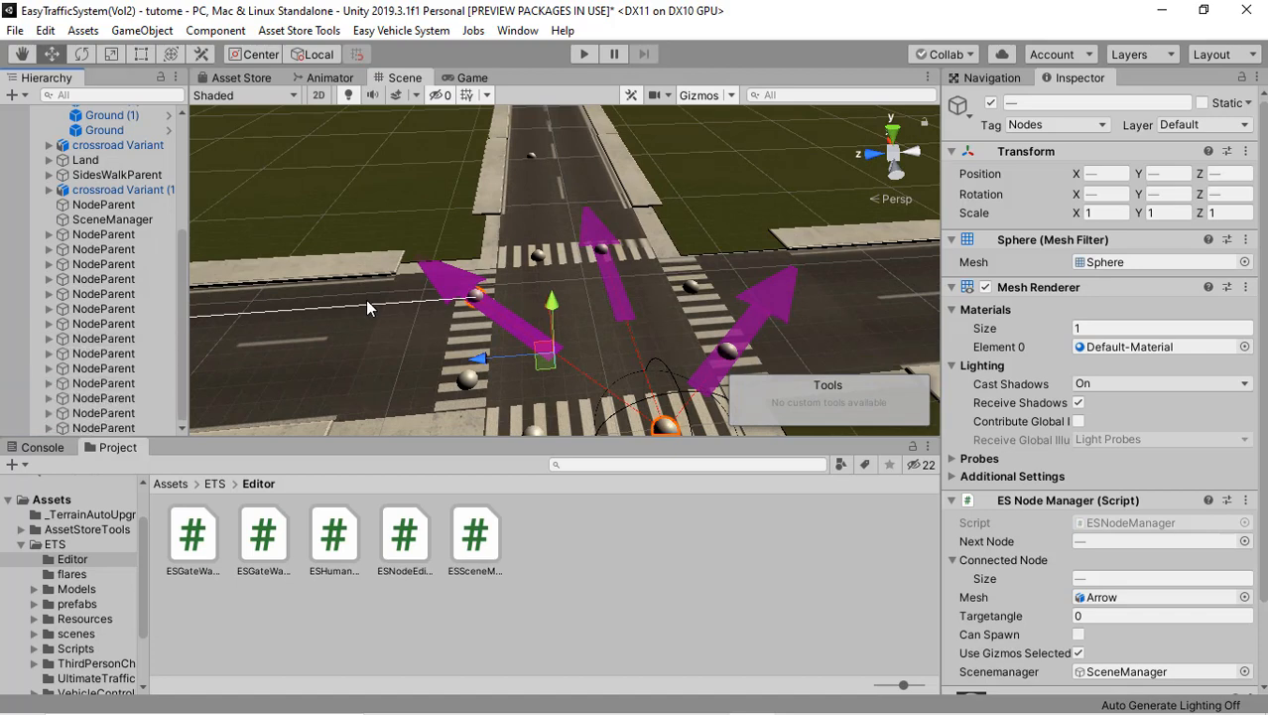
Step: Add an Easy Traffic System Vol2 SpawnManager to the scene and select it in the hierarchy
right_drag(600, 323, 659, 286)
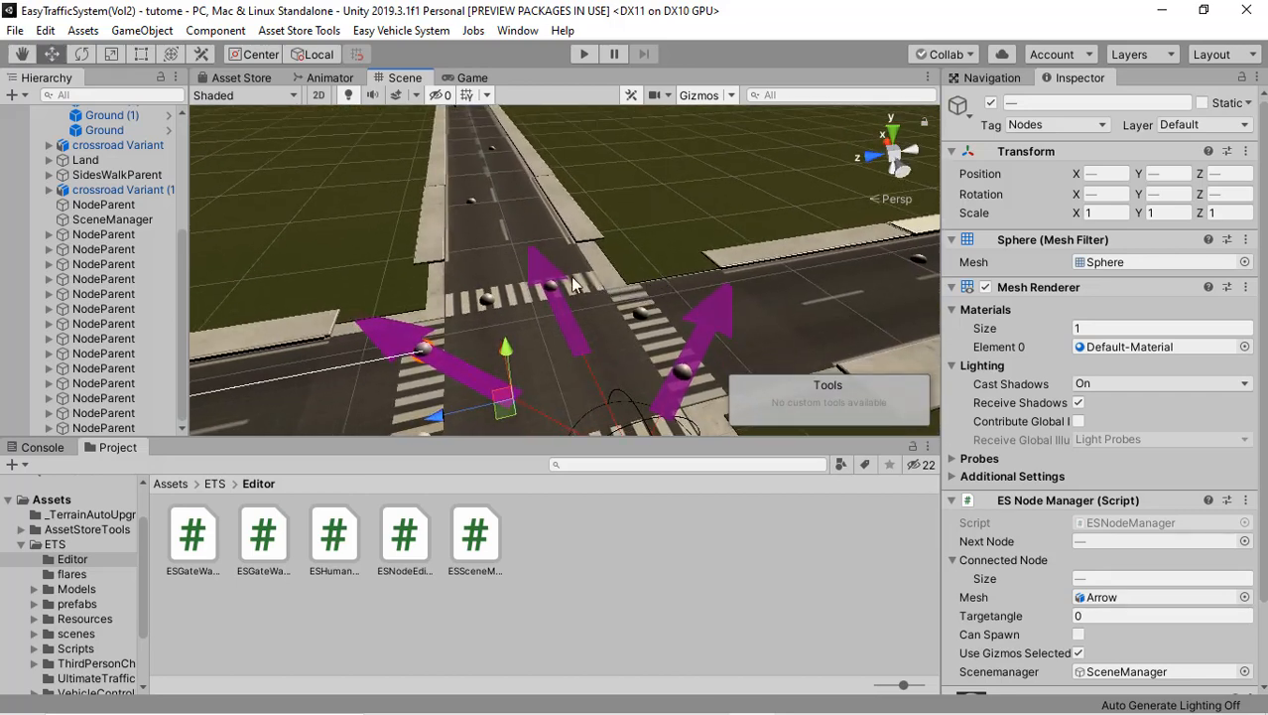
right_drag(459, 261, 523, 289)
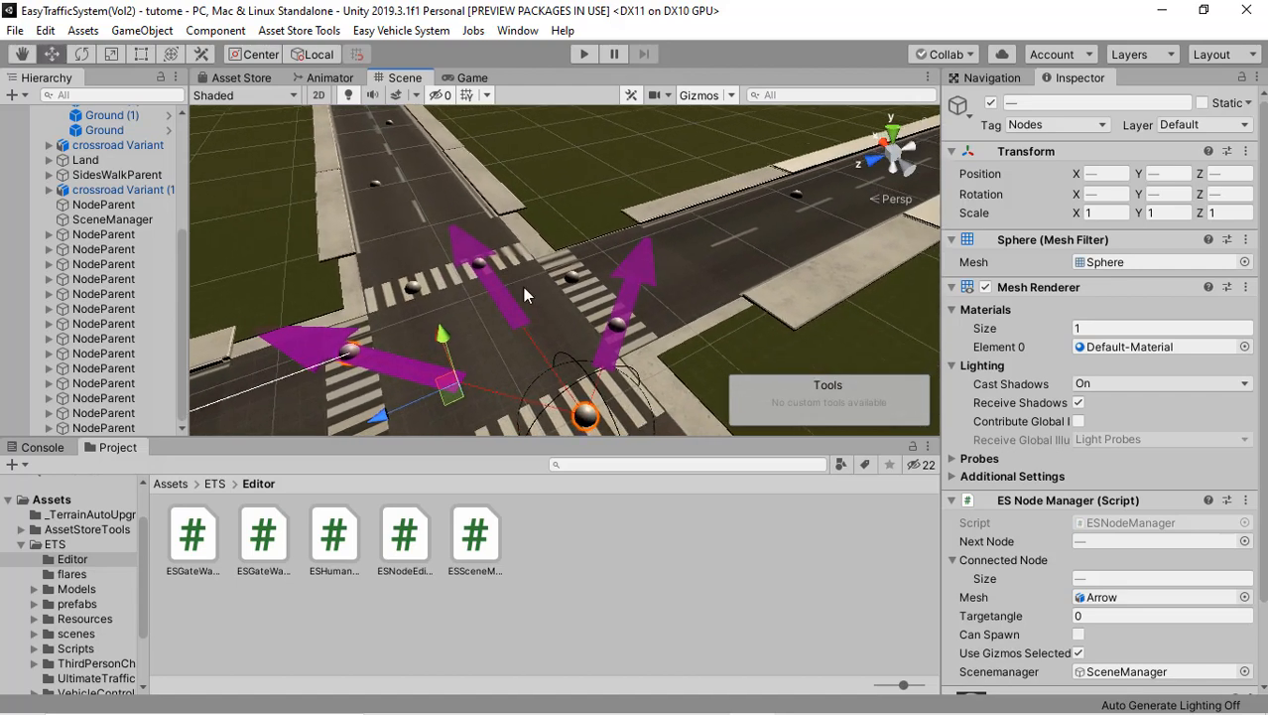
right_drag(518, 319, 285, 243)
middle_drag(382, 320, 238, 230)
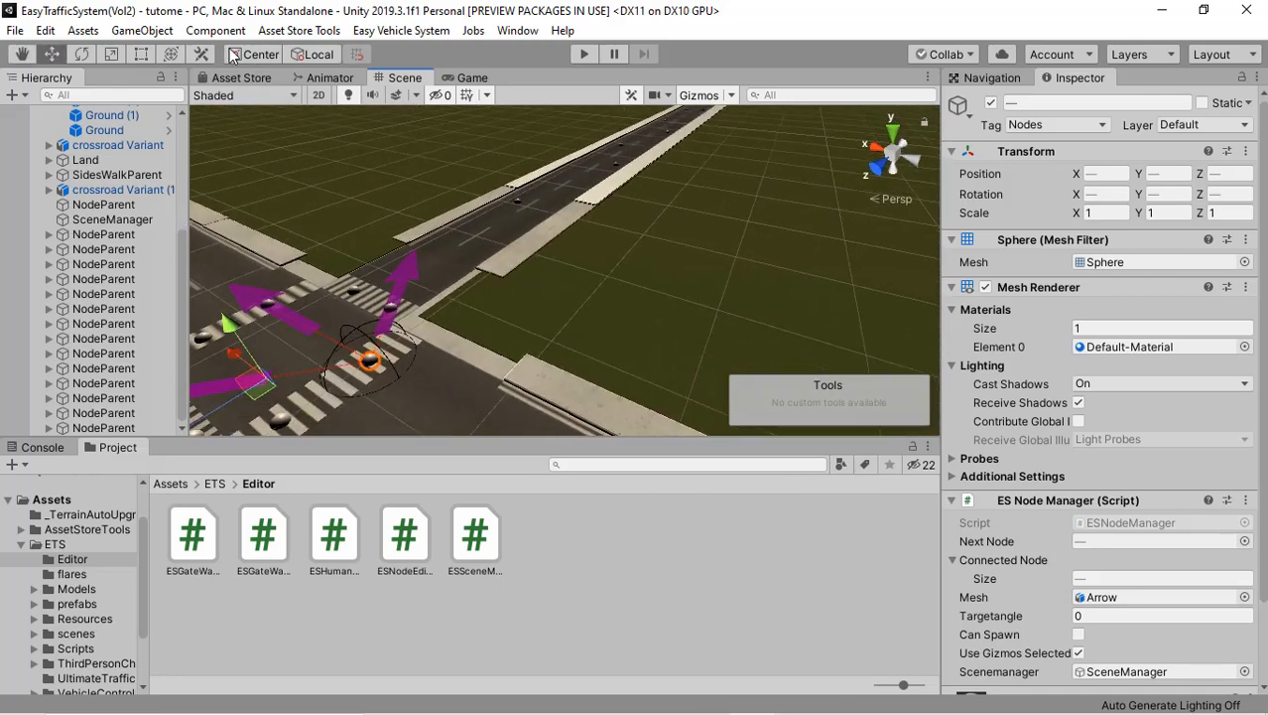
click(139, 30)
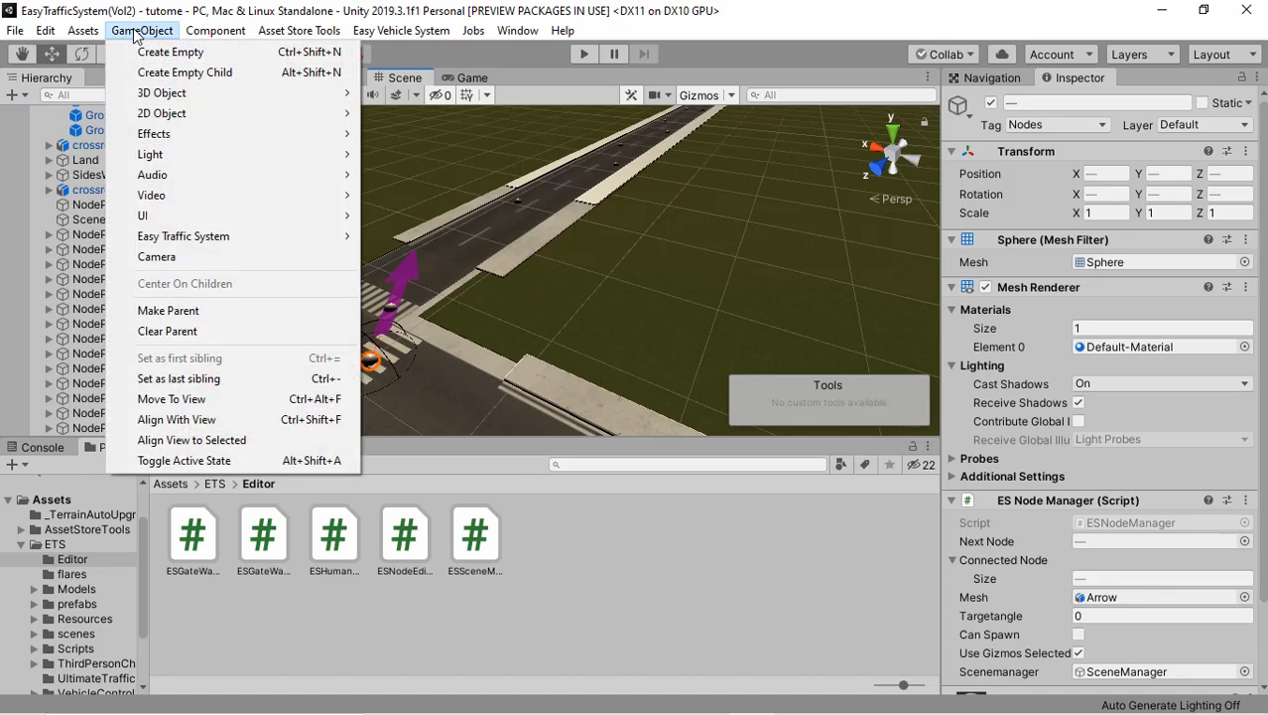
mouse_move(238, 236)
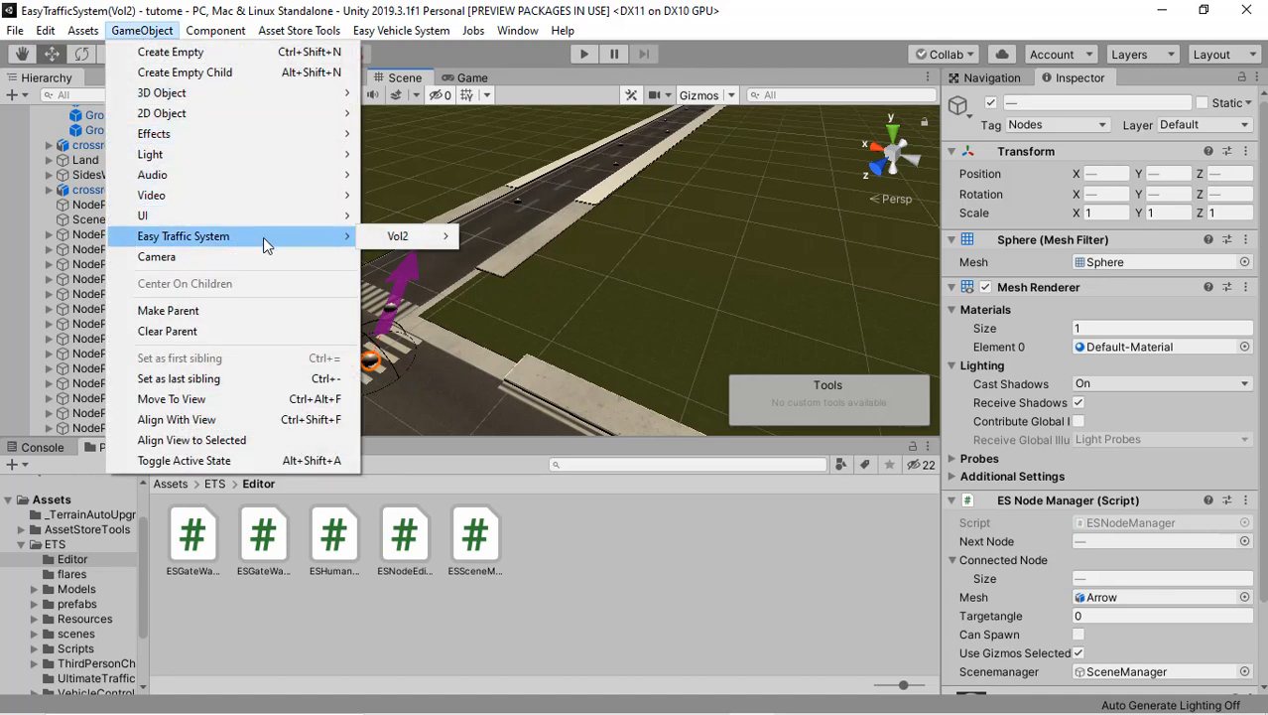
mouse_move(432, 243)
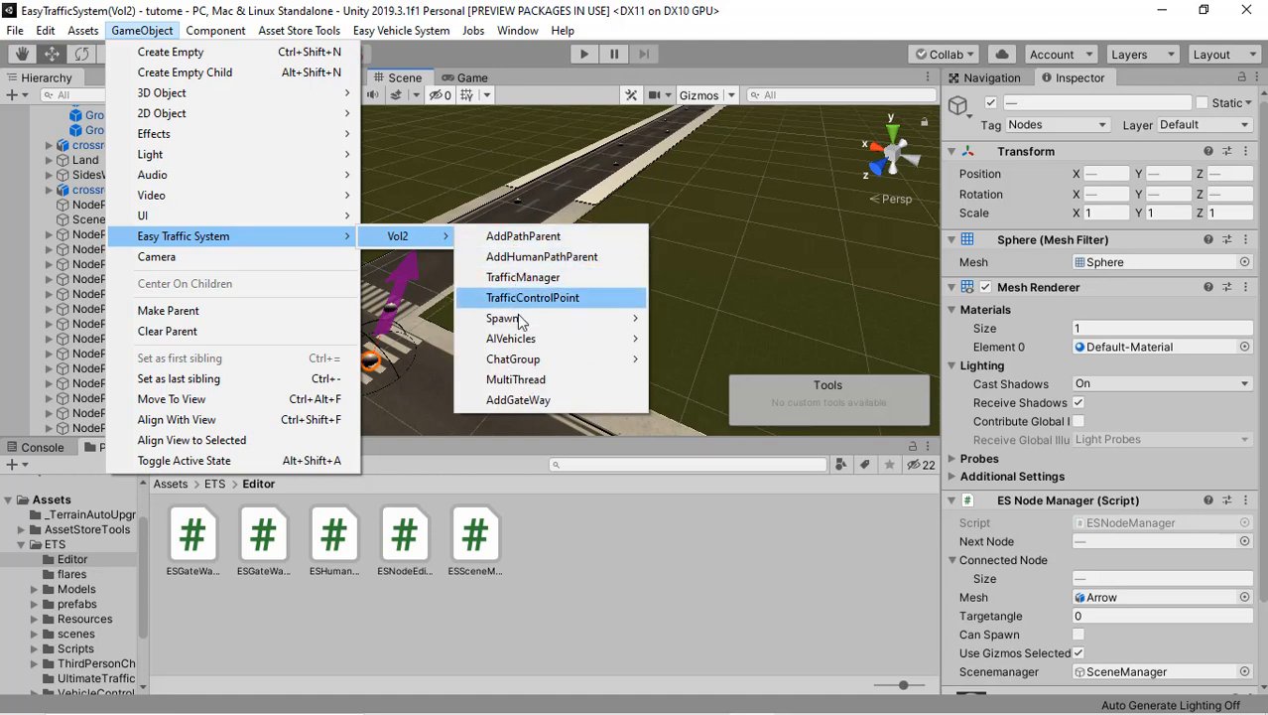
mouse_move(518, 317)
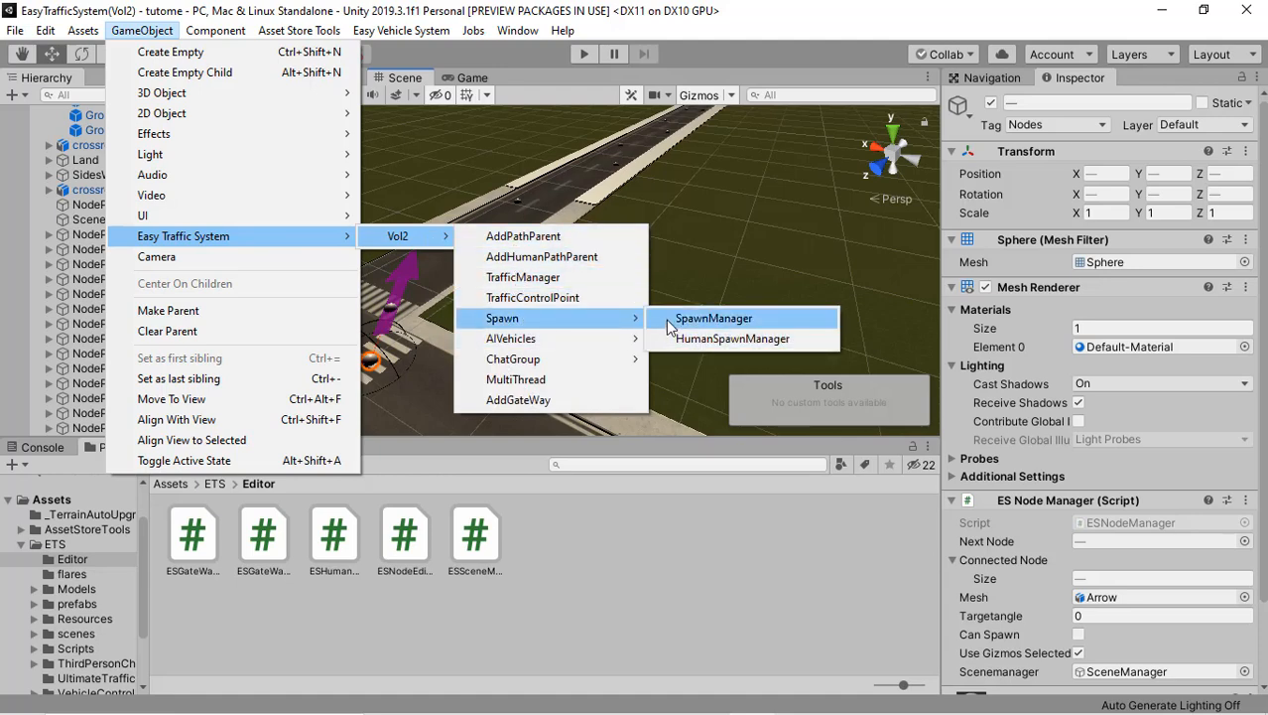
click(710, 318)
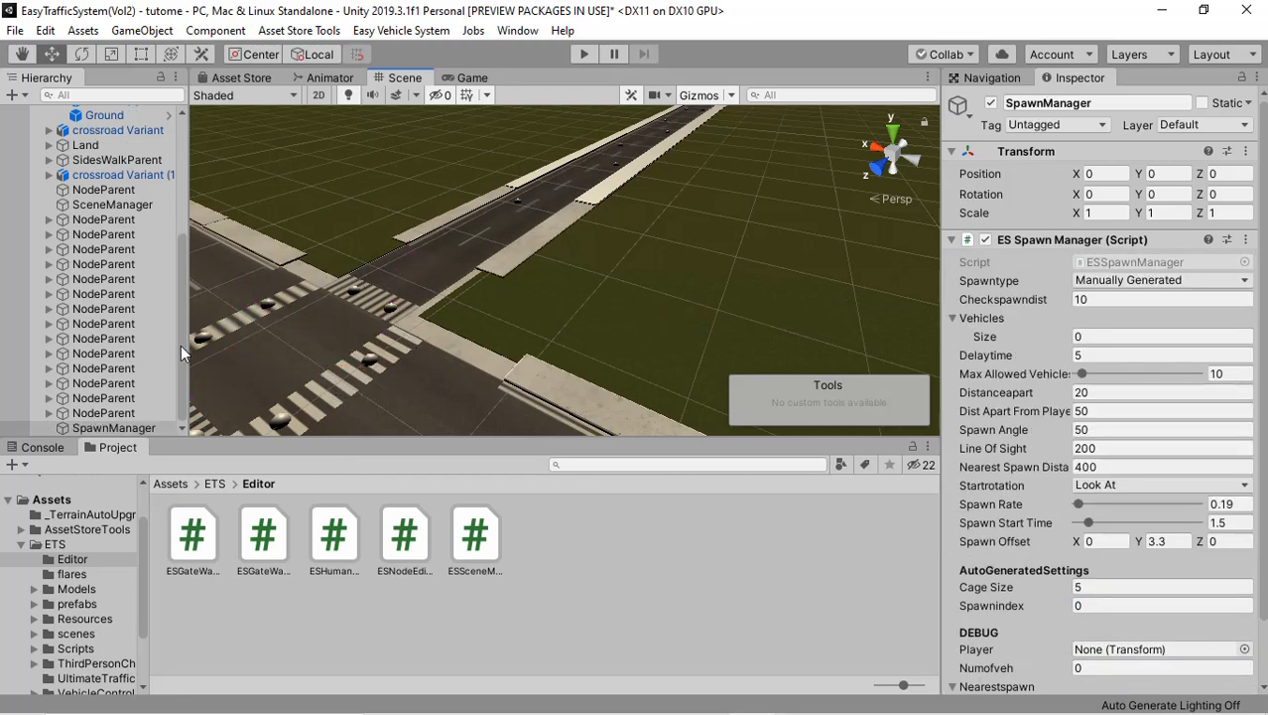
click(121, 426)
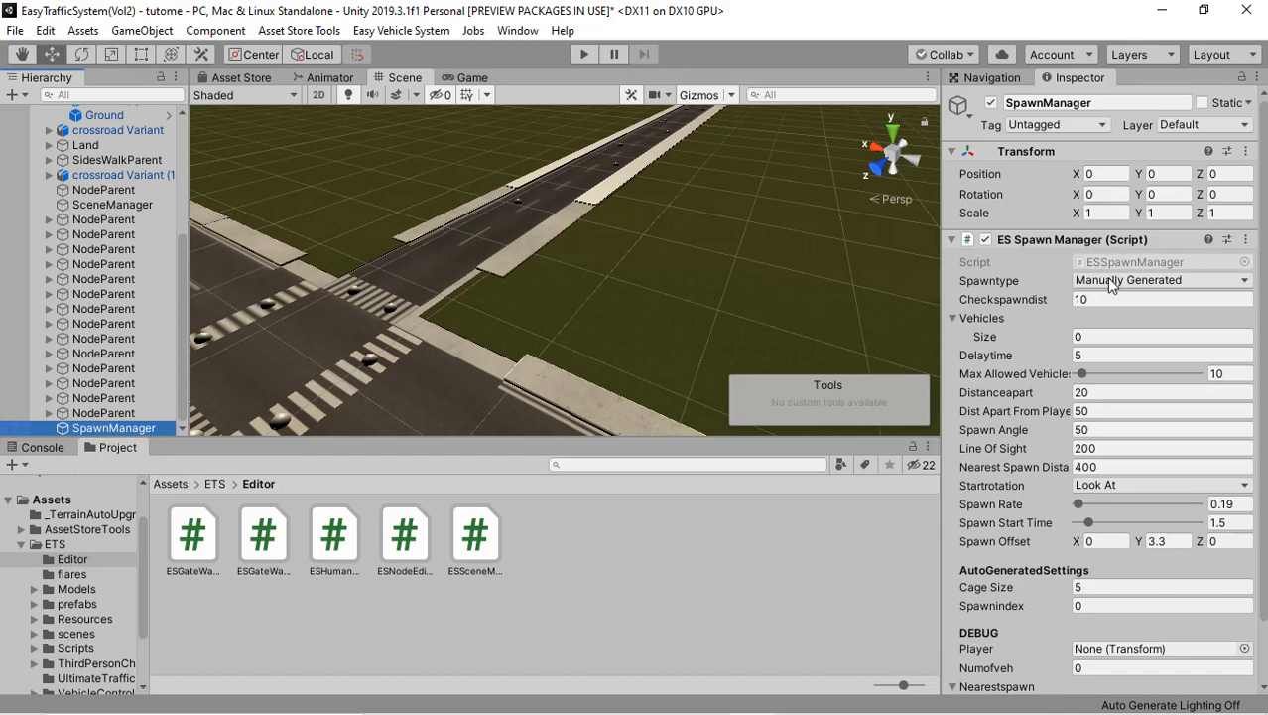
Step: Review the ES Spawn Manager settings and set the Spawntype to Auto Generated
scroll(1092, 288, down, 3)
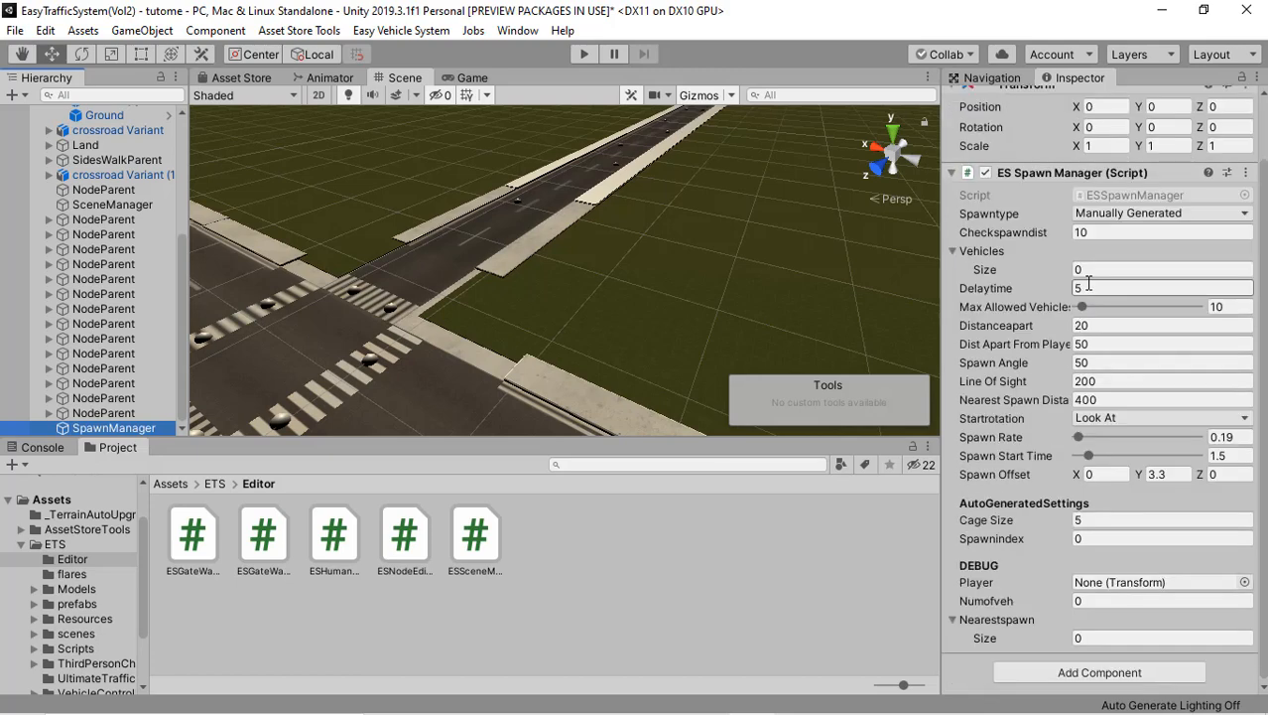
scroll(1087, 287, up, 3)
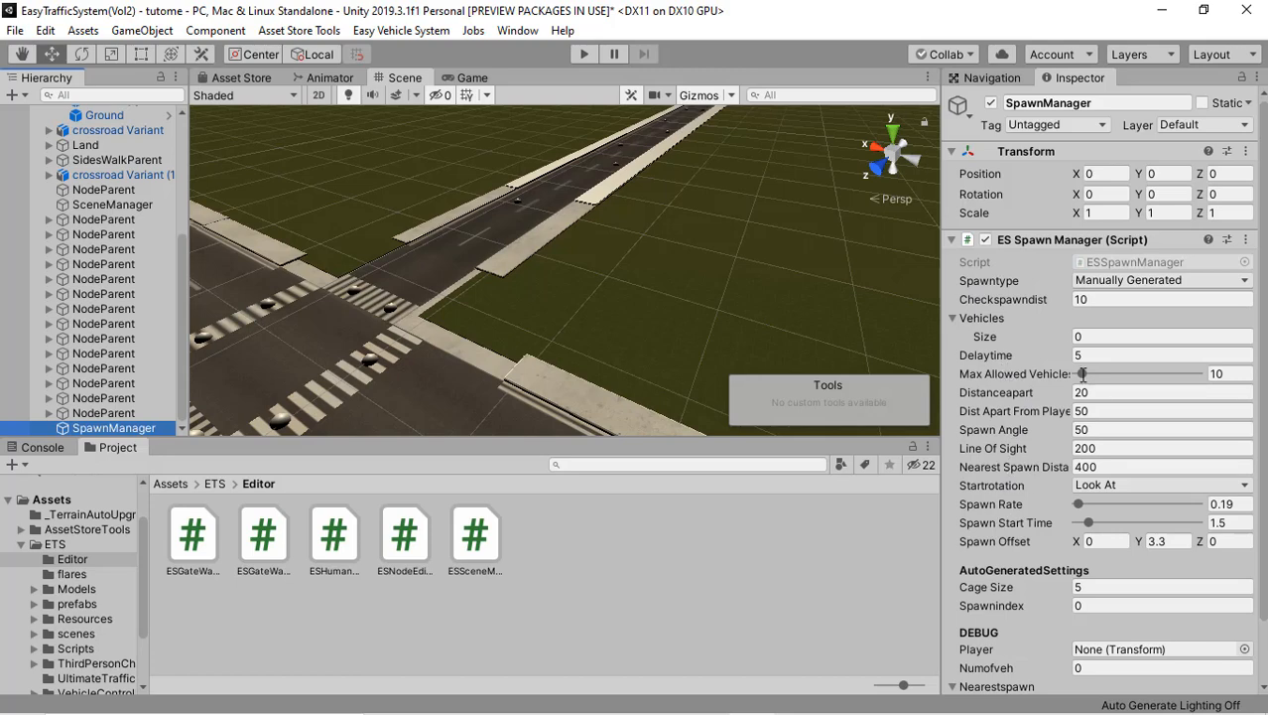
right_drag(589, 287, 750, 311)
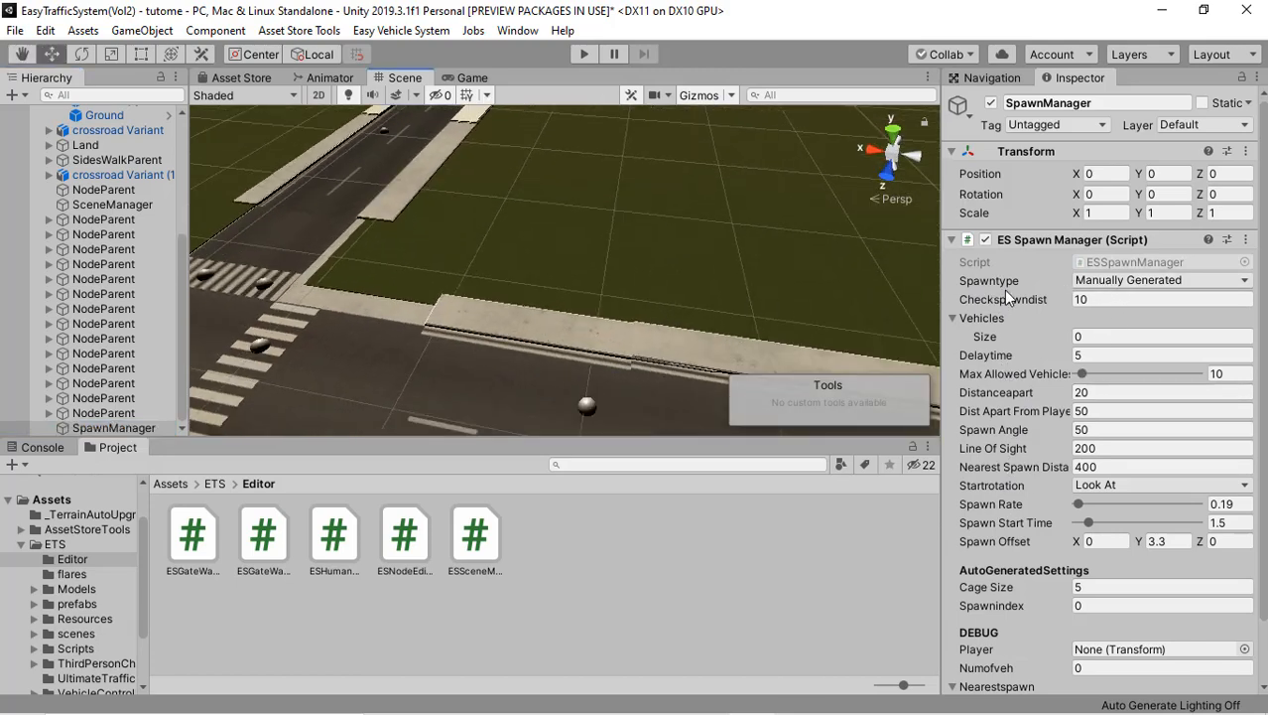
middle_drag(640, 320, 580, 311)
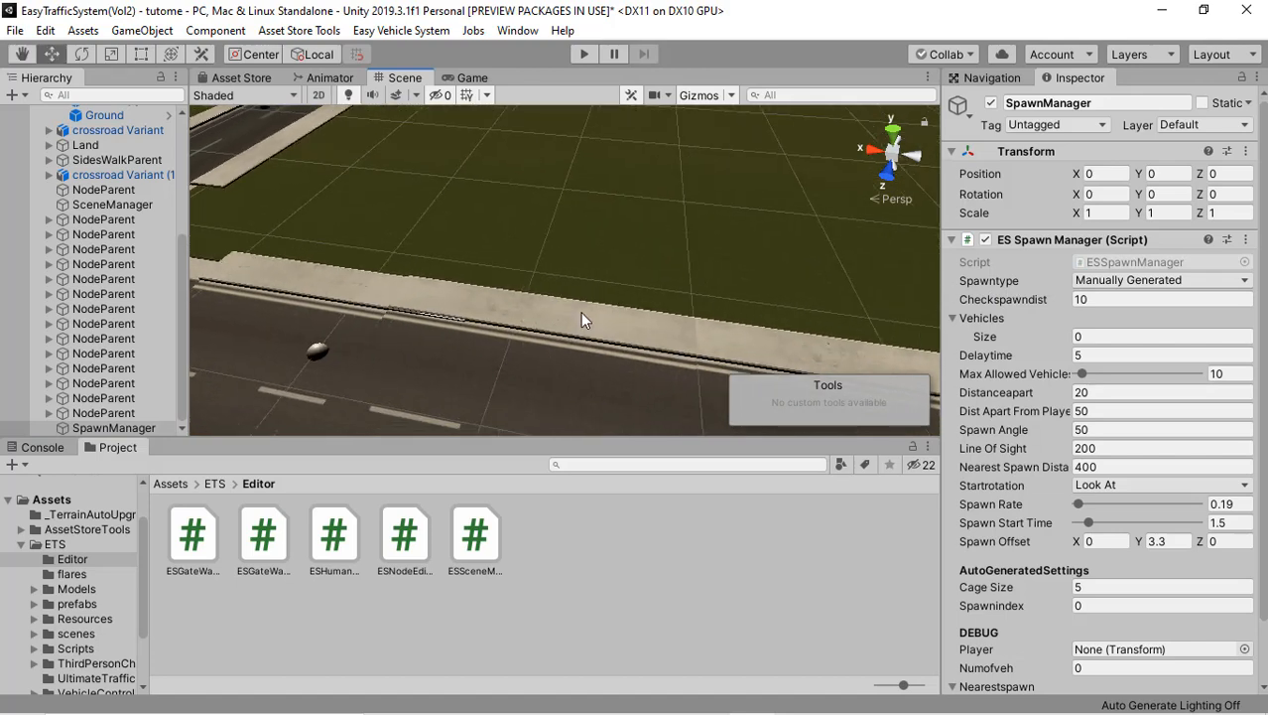
scroll(581, 312, down, 2)
right_drag(571, 296, 588, 293)
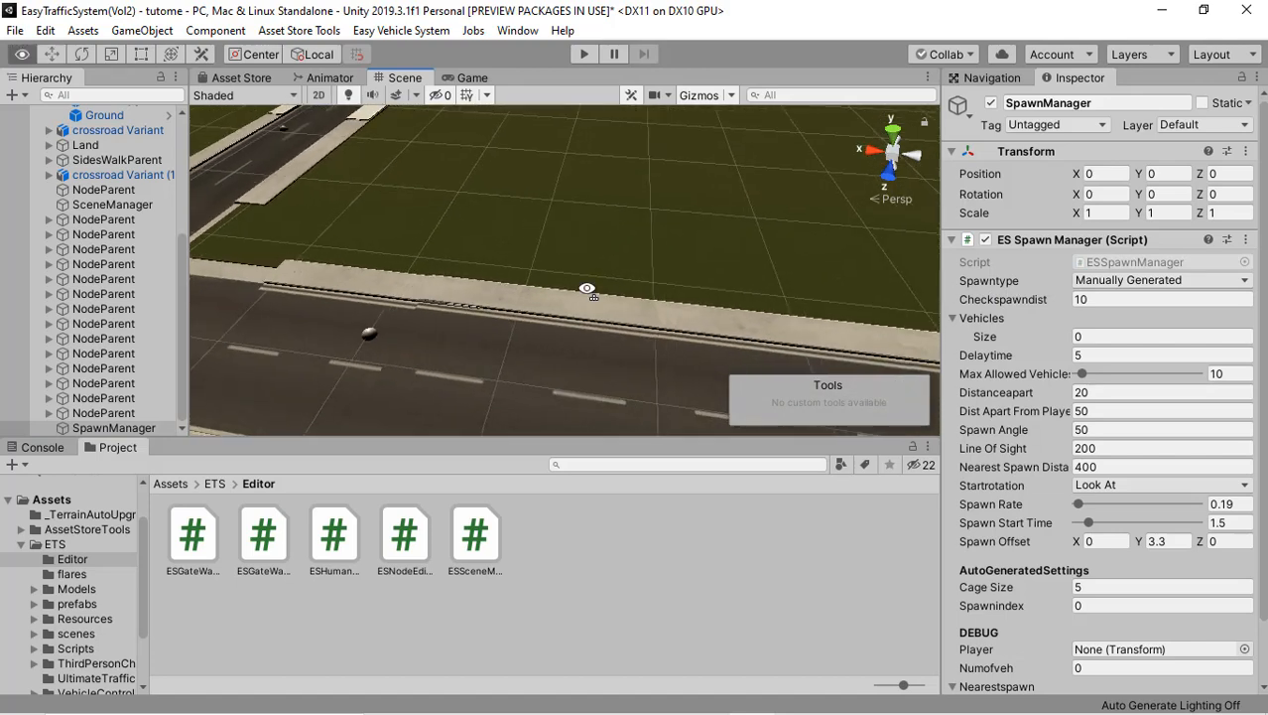
click(1212, 281)
click(1204, 299)
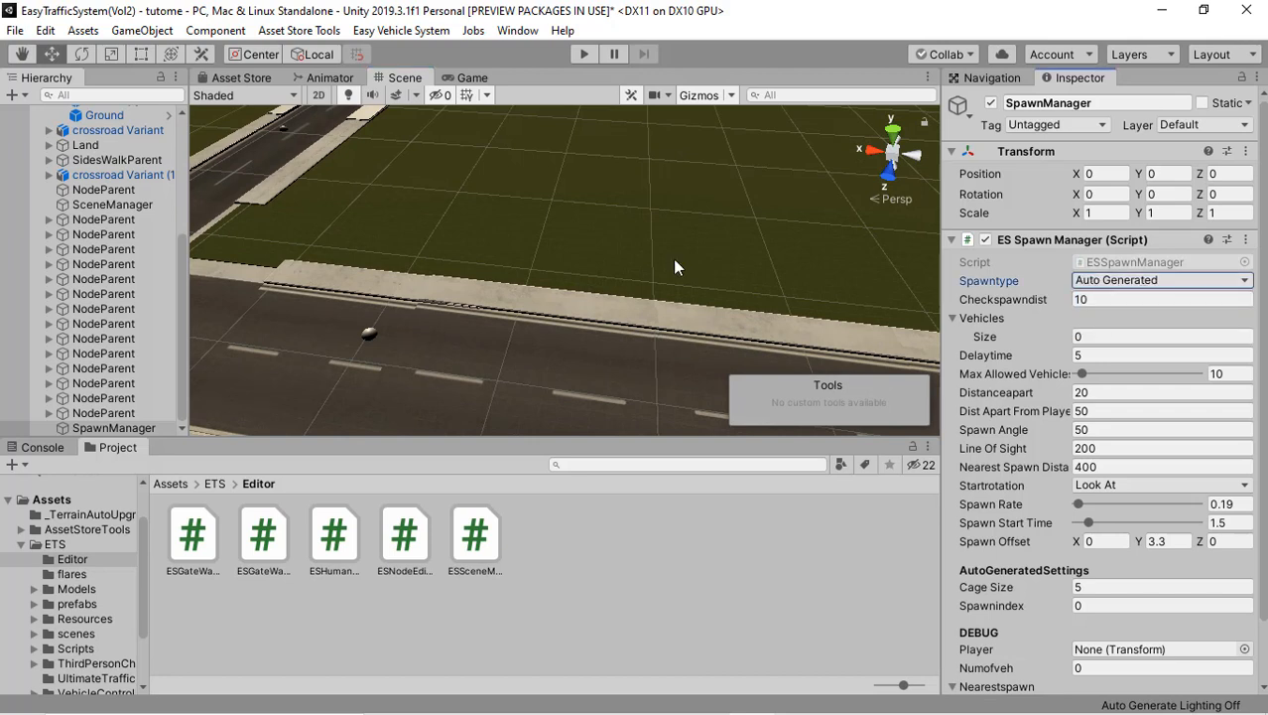
Step: Examine the lane nodes along the road and the Spawntype options, keeping Auto Generated selected
right_drag(340, 290, 363, 297)
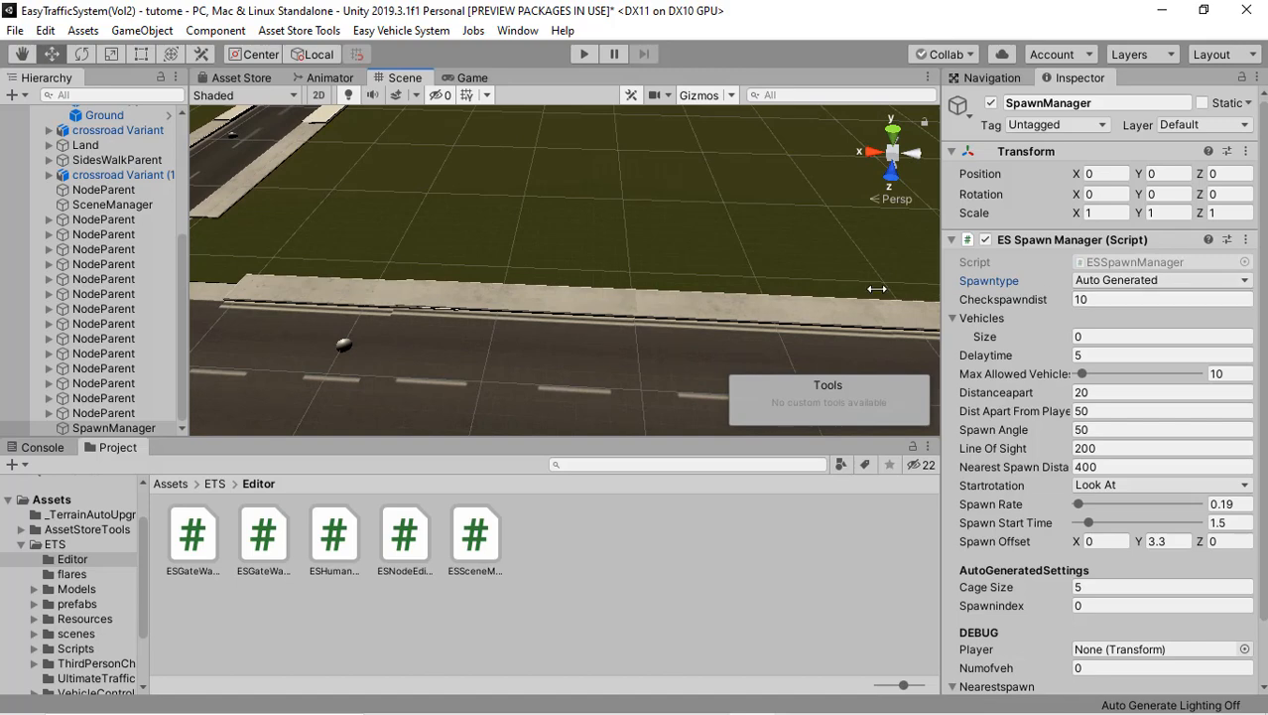
middle_drag(780, 285, 737, 275)
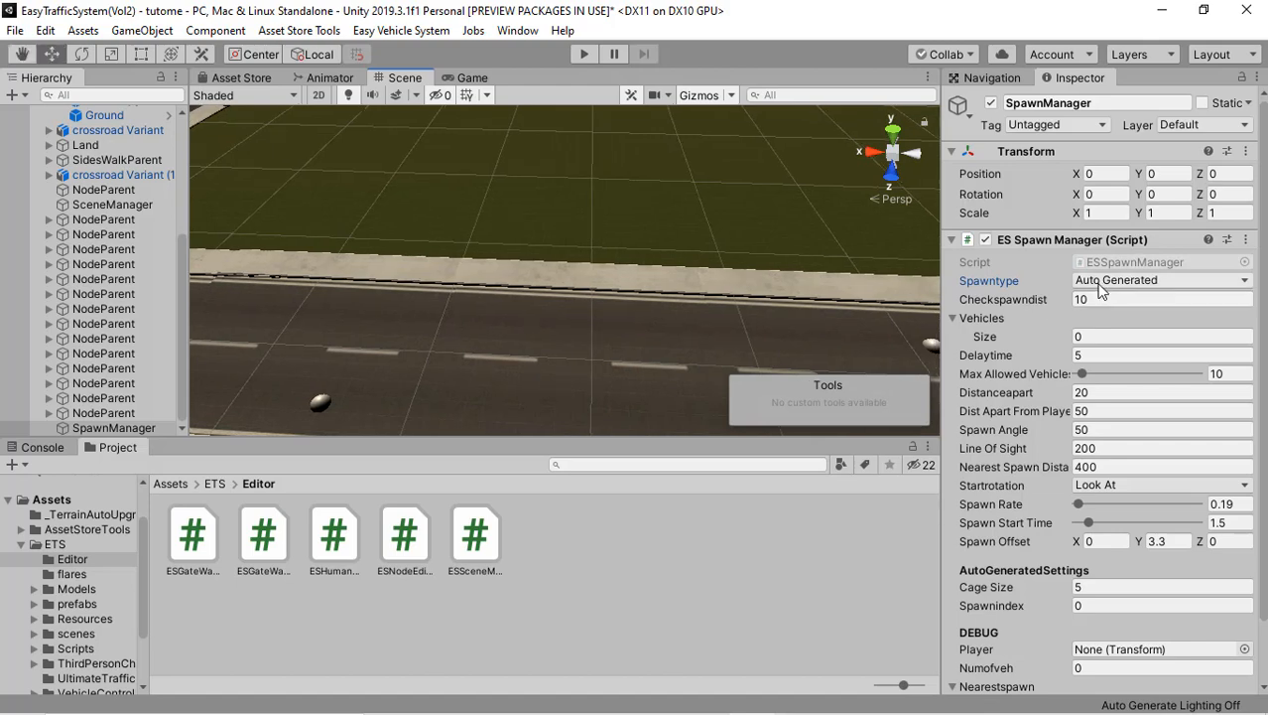
alt+drag(541, 368, 594, 325)
scroll(584, 303, down, 3)
middle_drag(538, 278, 619, 296)
scroll(620, 296, up, 5)
scroll(579, 300, up, 4)
alt+drag(581, 309, 501, 279)
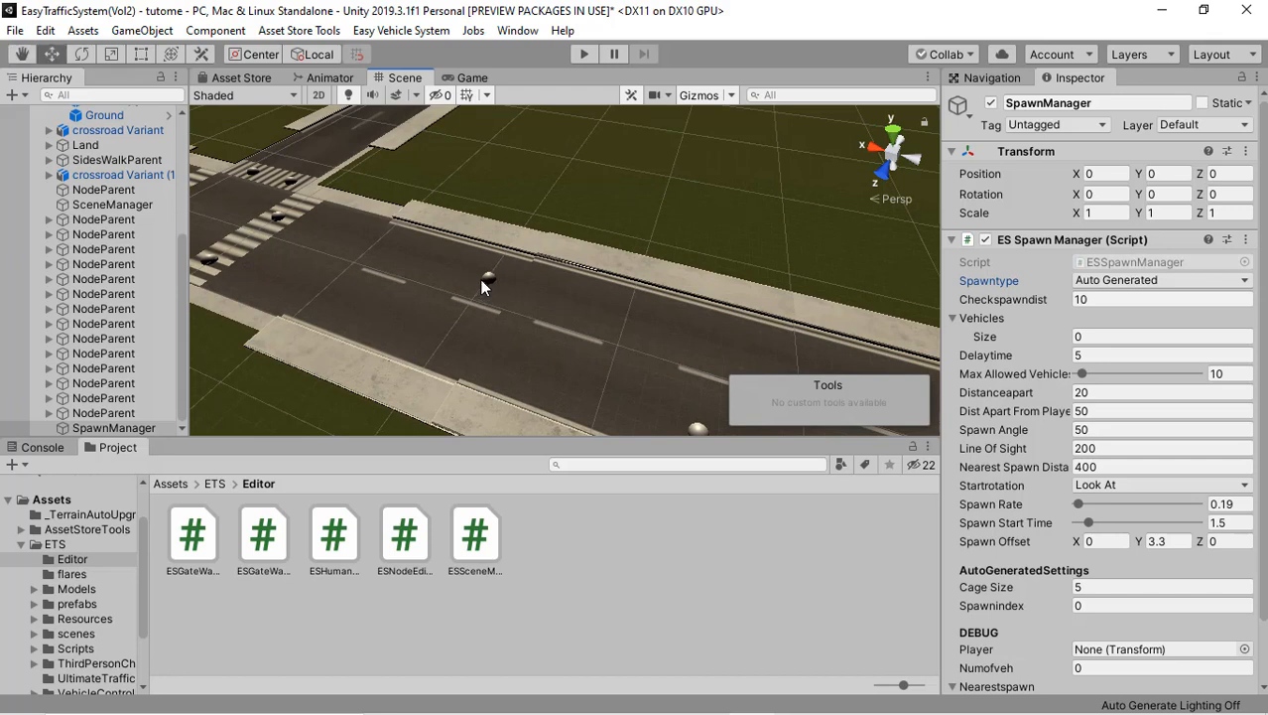
alt+drag(453, 275, 541, 289)
click(1137, 283)
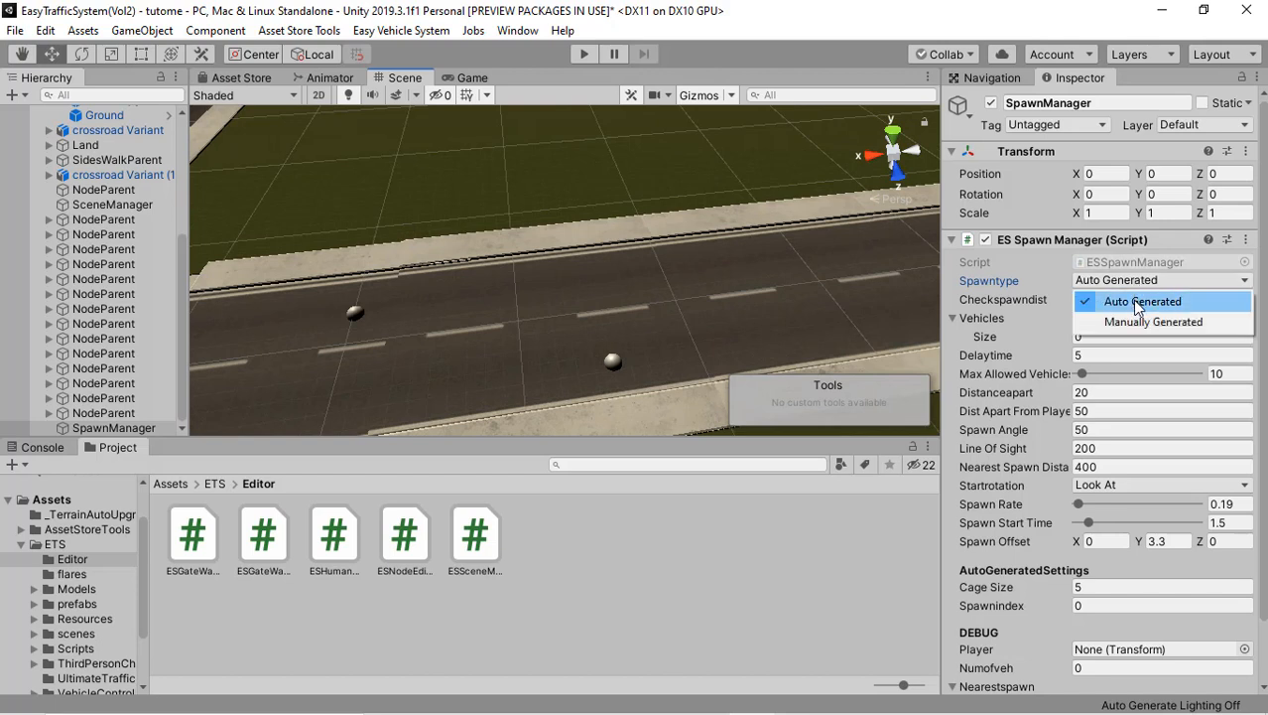
click(1137, 303)
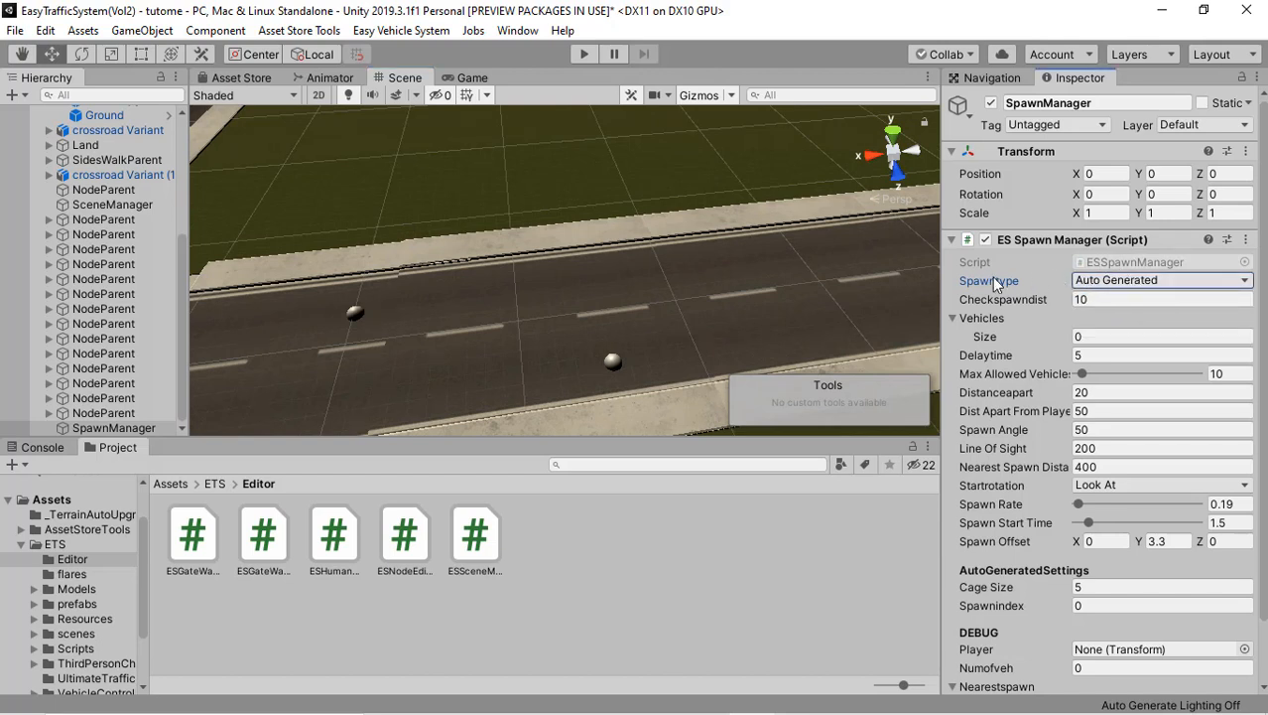
click(1085, 302)
Step: Add the car4(AI) and car0(AI) prefabs from the ETS prefabs folder to the SpawnManager's Vehicles list and collapse the list
click(65, 603)
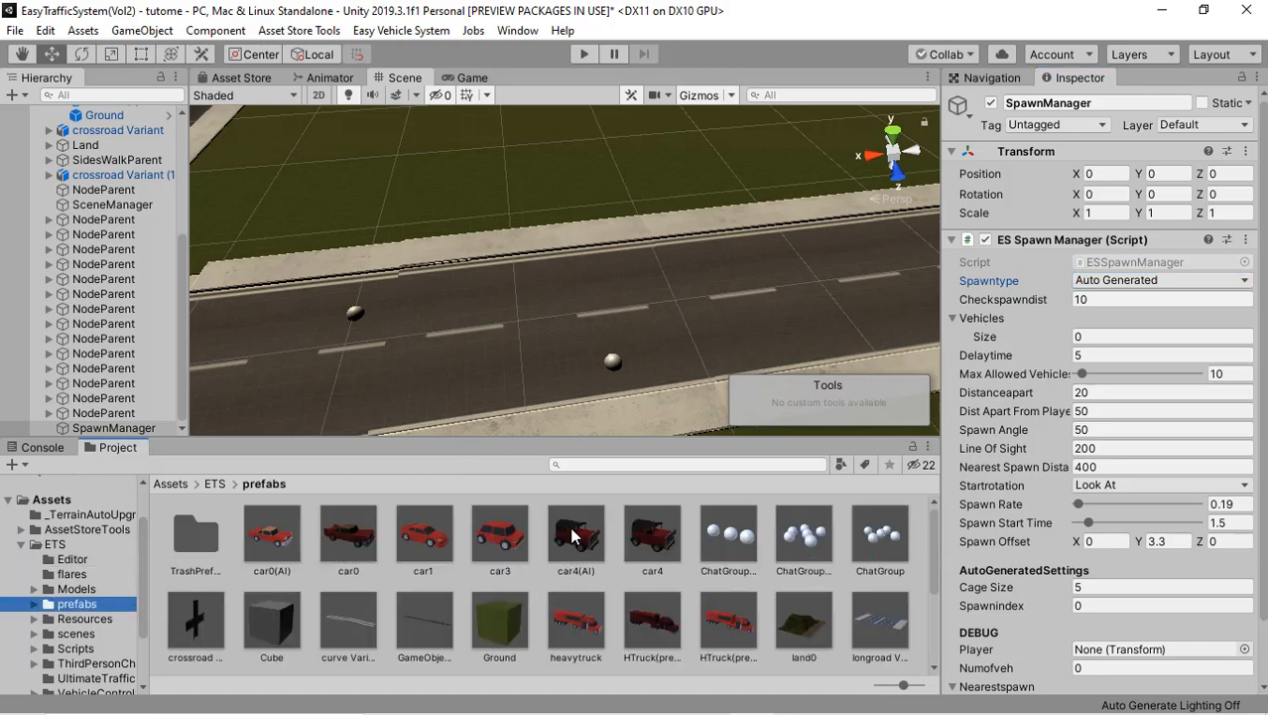
drag(573, 534, 986, 322)
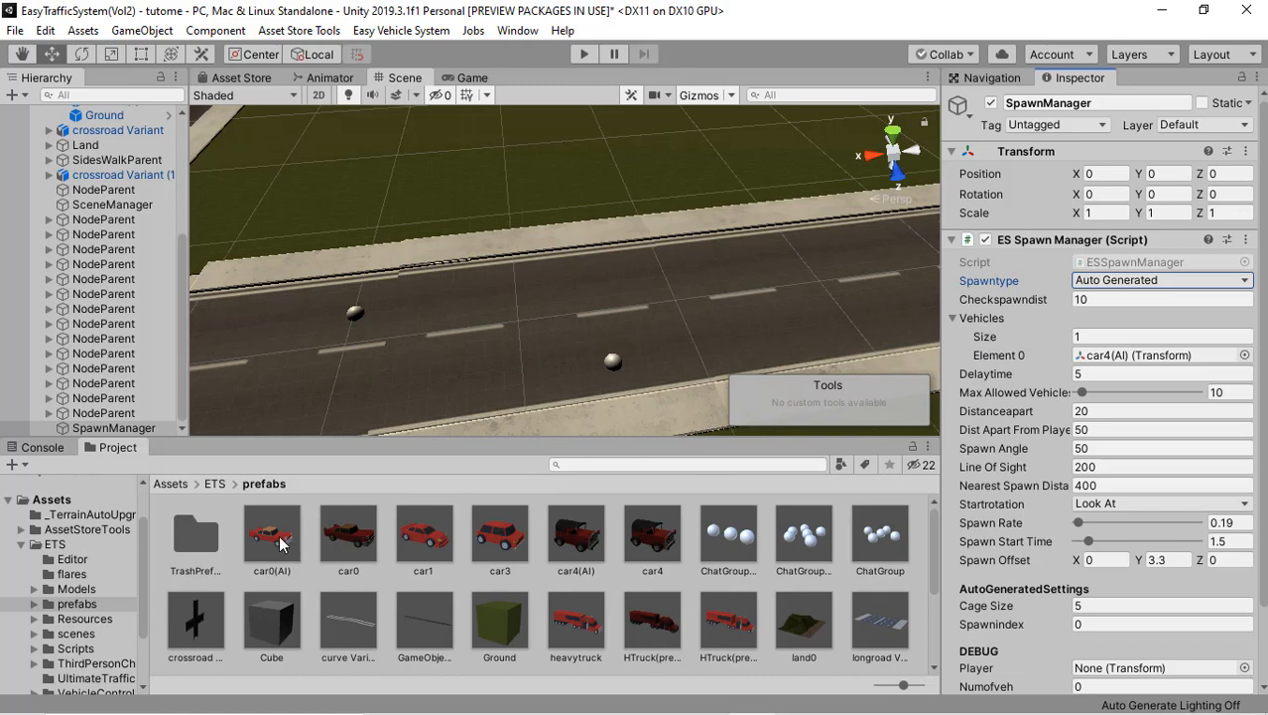
drag(296, 572, 977, 318)
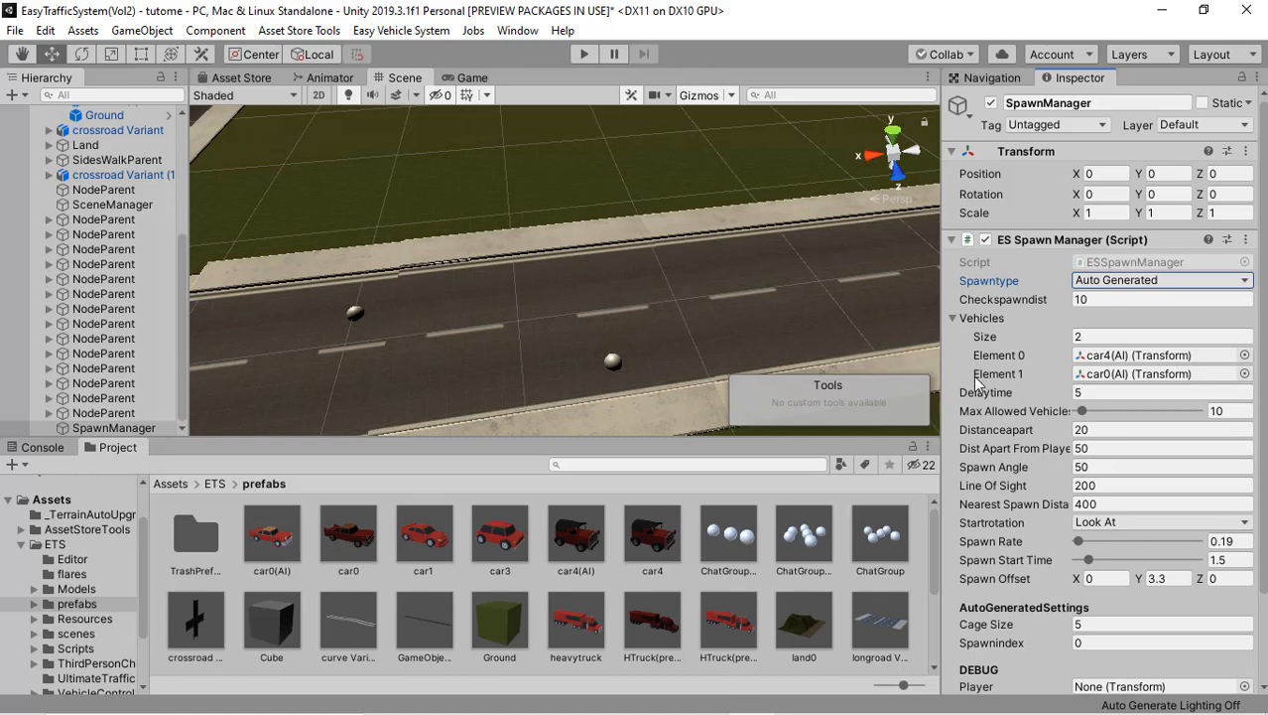
click(954, 321)
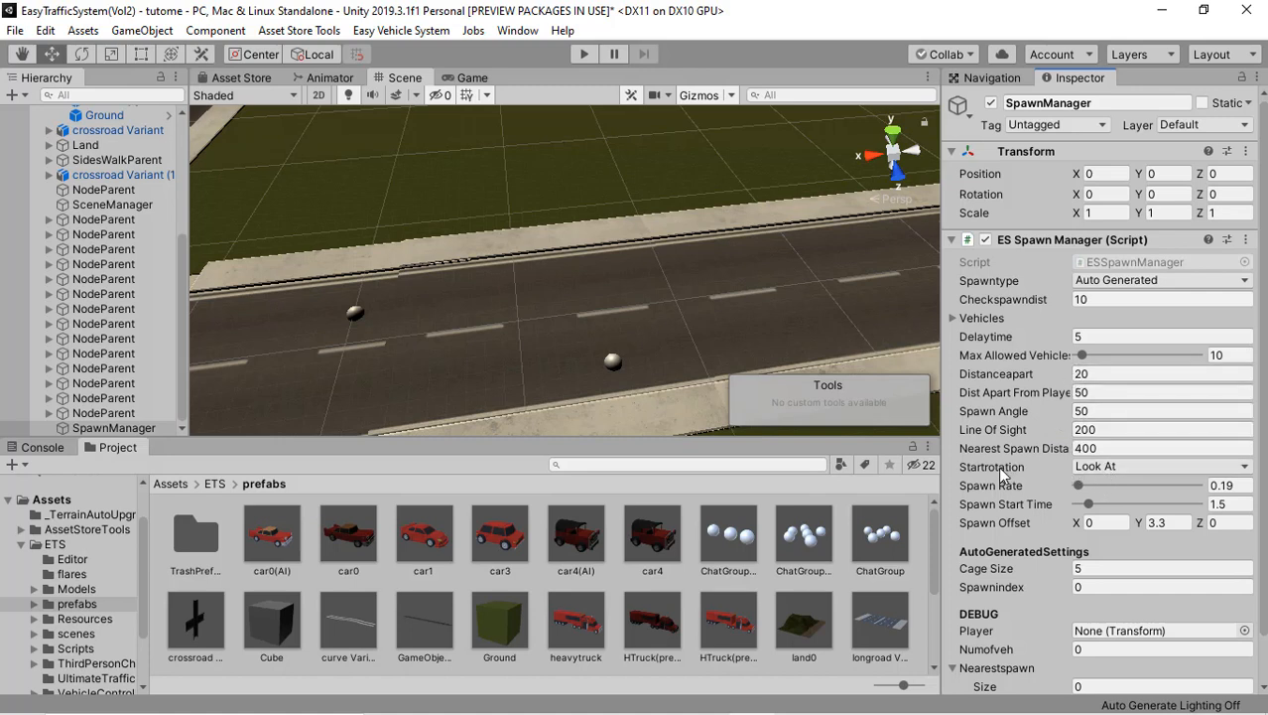
Step: Set the SpawnManager's Startrotation to Copy Rotation and inspect a lane node on the road with the Spawn Offset Y value in mind
click(1109, 466)
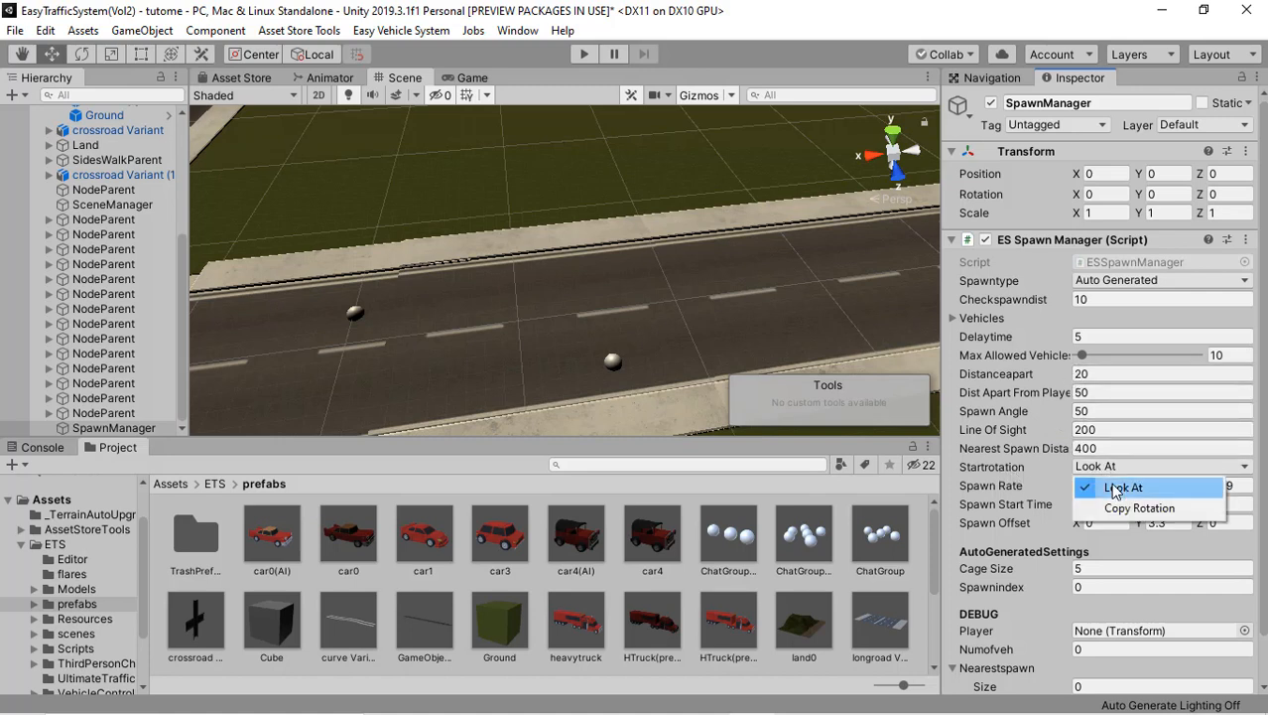
click(1119, 508)
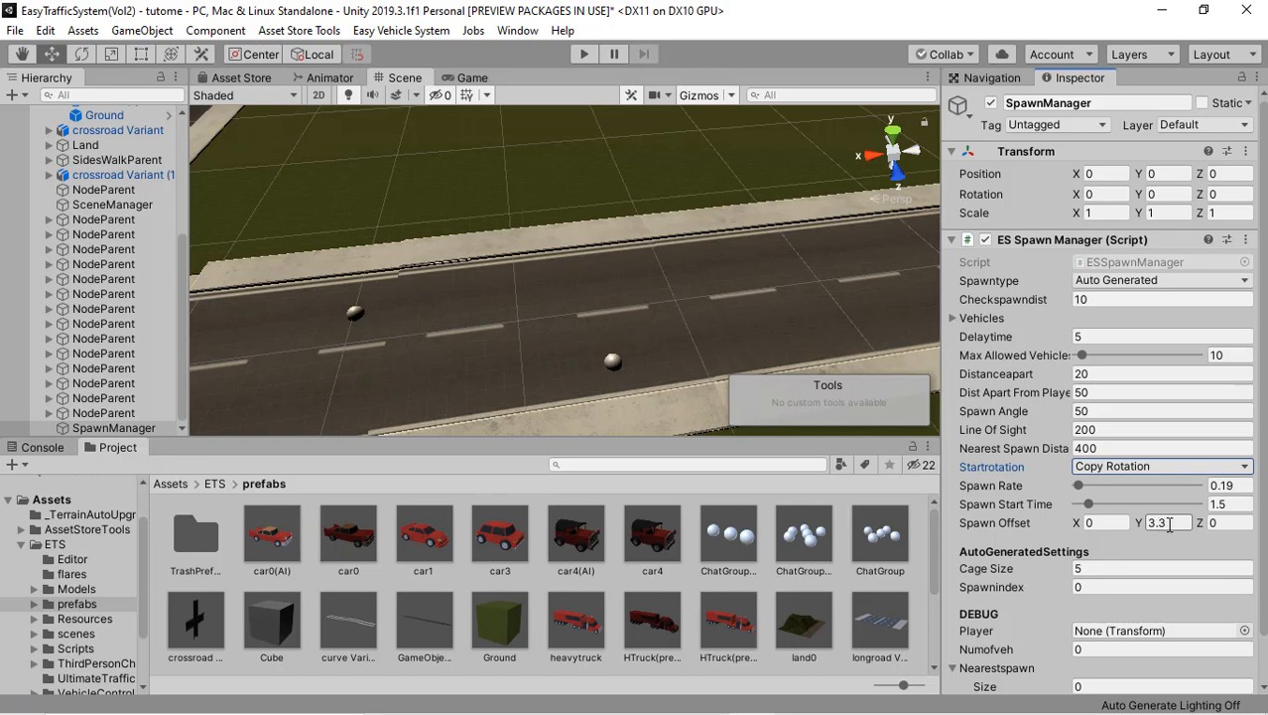
middle_drag(662, 332, 672, 317)
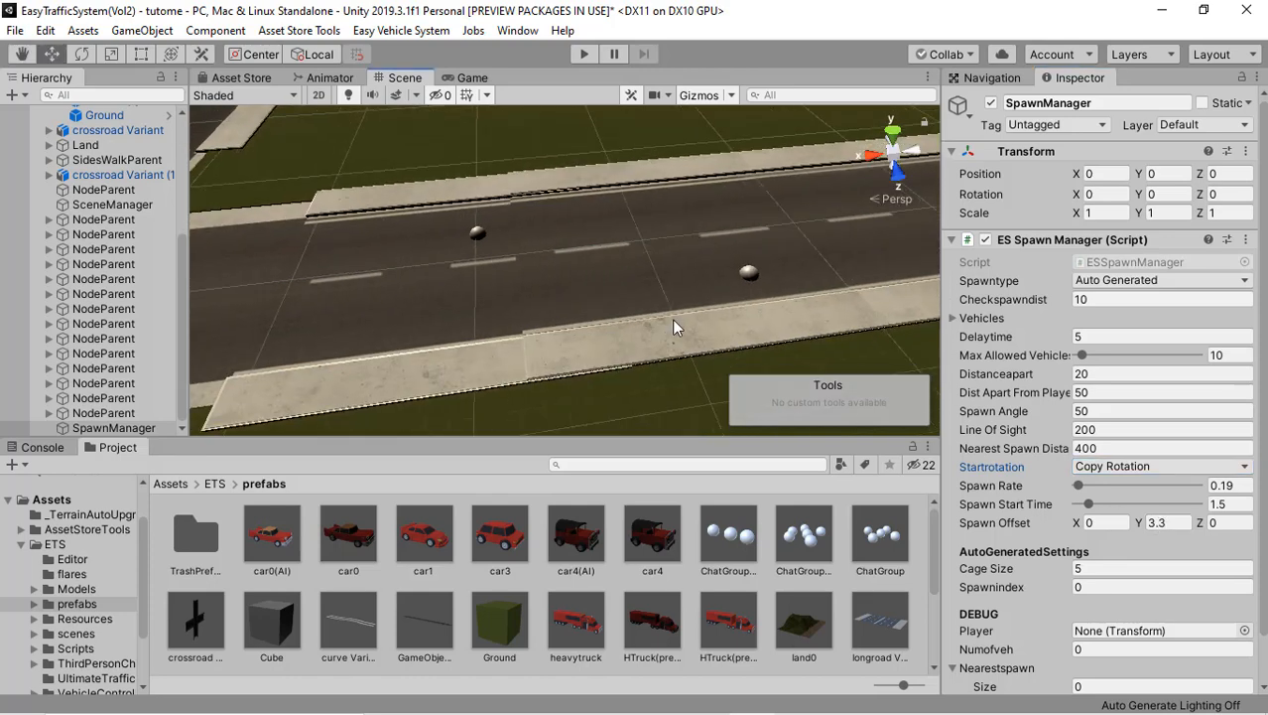
scroll(675, 318, up, 5)
right_drag(497, 232, 490, 190)
mouse_move(486, 248)
right_down()
mouse_move(465, 249)
mouse_move(471, 260)
right_up()
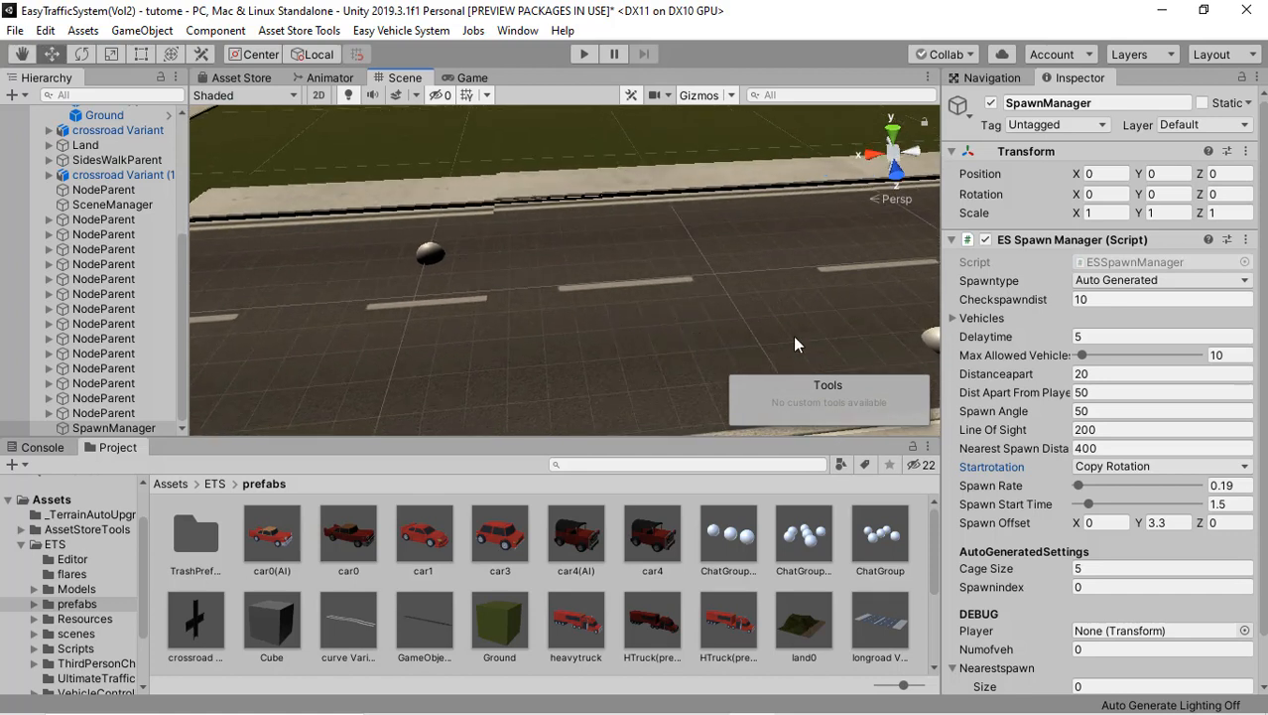
click(1154, 522)
middle_drag(489, 323, 523, 315)
Step: Set the SpawnManager's Cage Size to 50 and save the scene
scroll(1015, 566, down, 2)
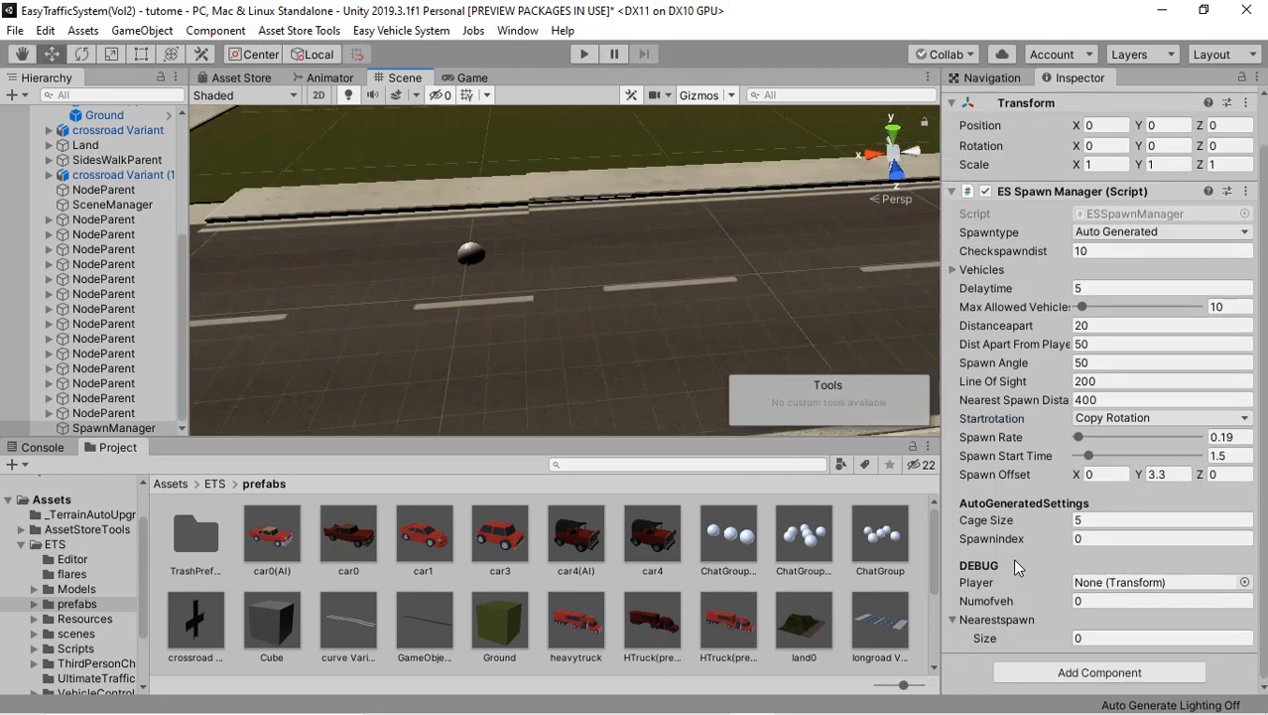
click(1077, 519)
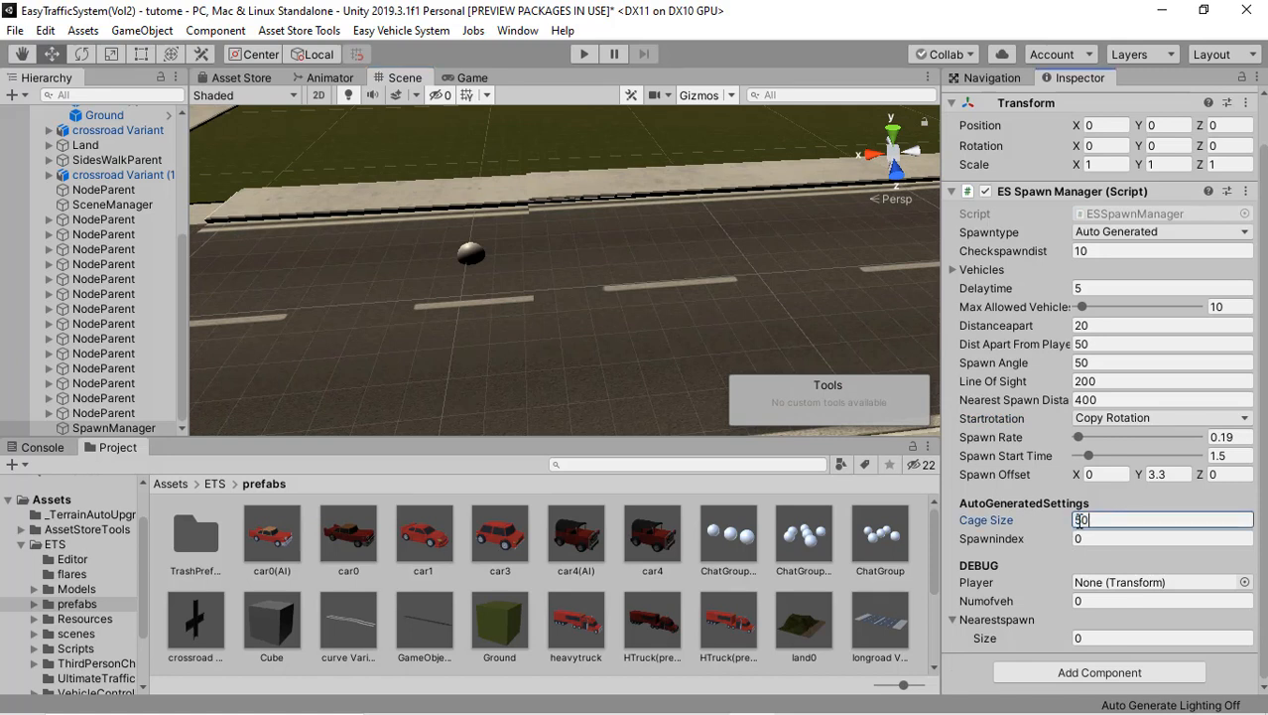
key(ctrl+s)
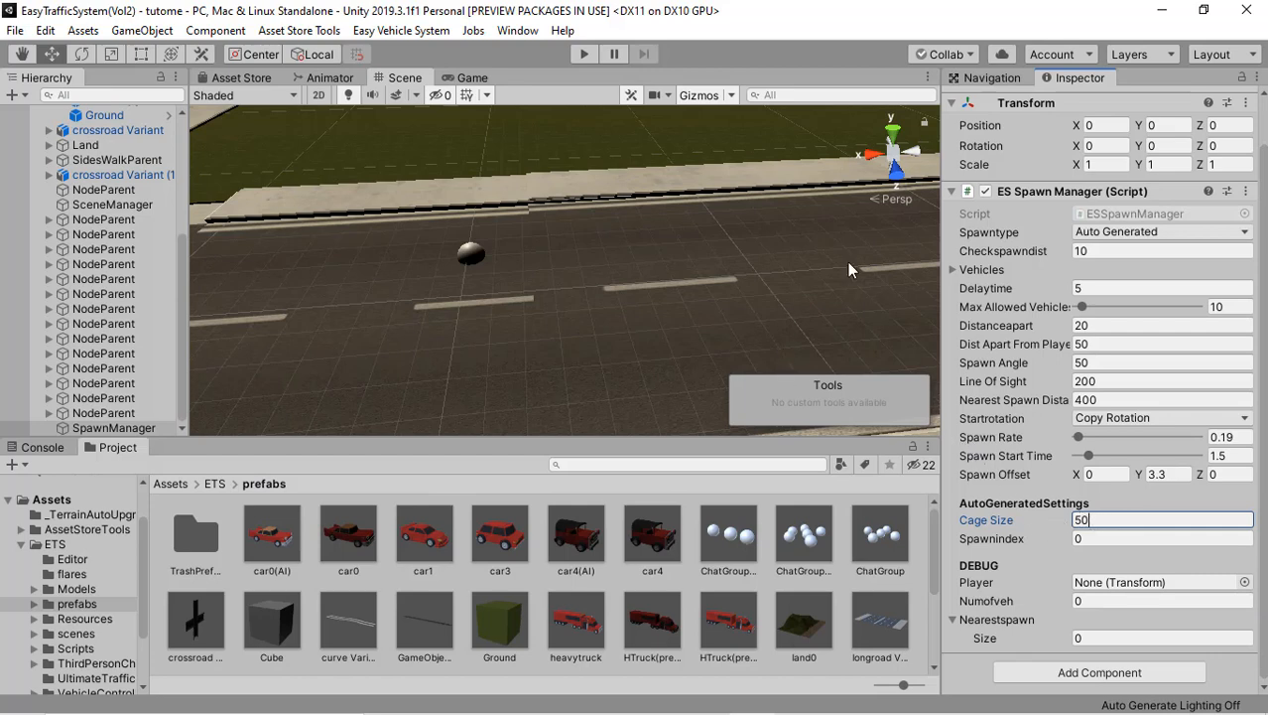
Step: Set the SpawnManager's Cage Size to 25, half of its present value
middle_drag(828, 272, 921, 268)
right_drag(746, 302, 721, 290)
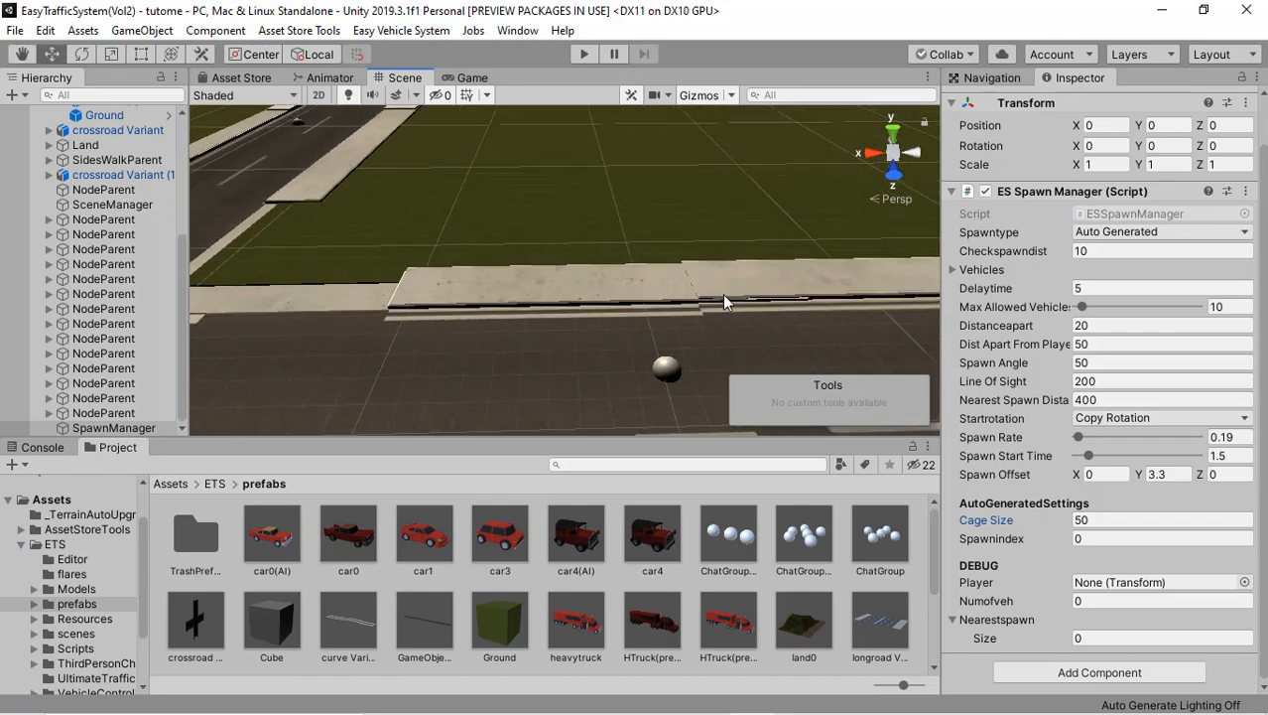
right_drag(589, 369, 673, 366)
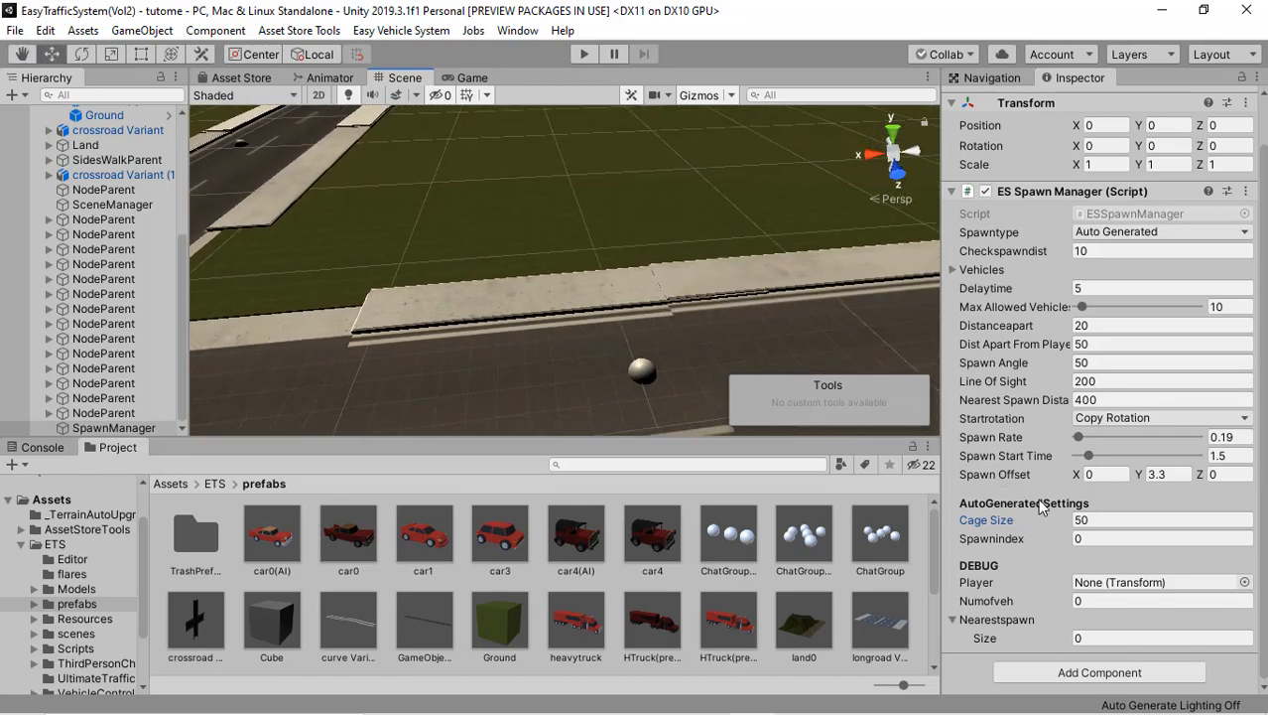
click(1098, 521)
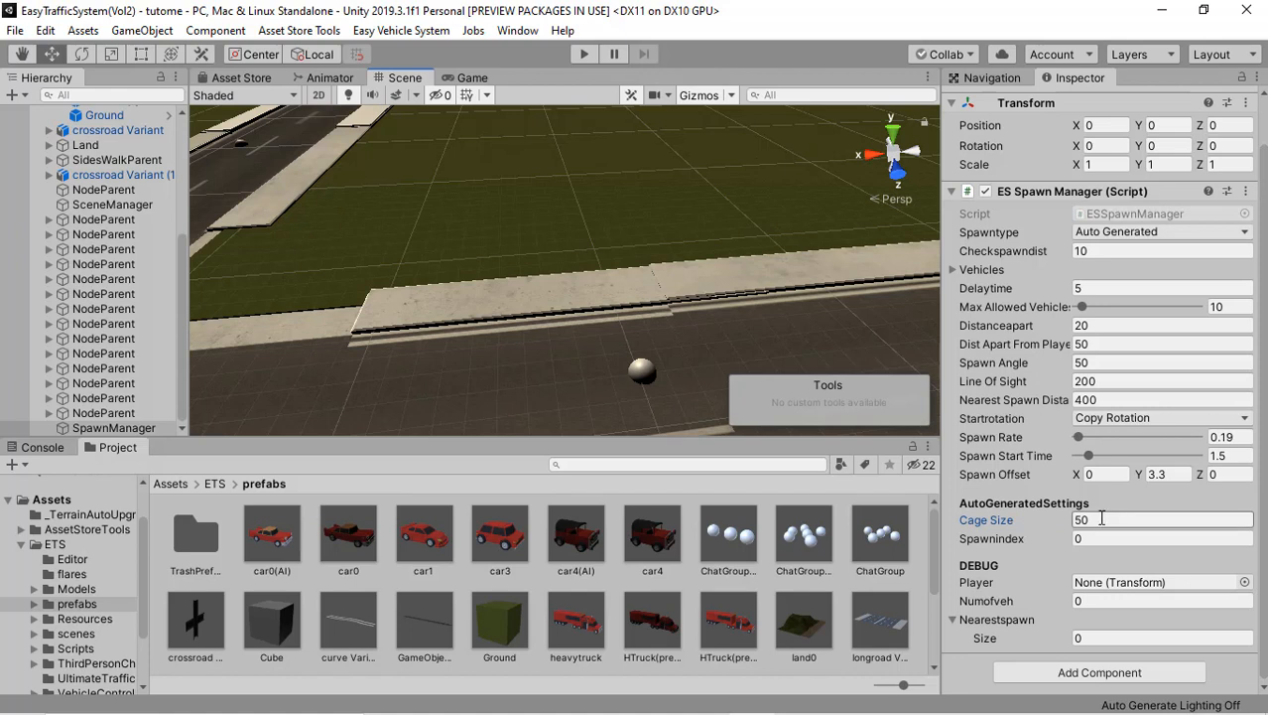
click(1102, 518)
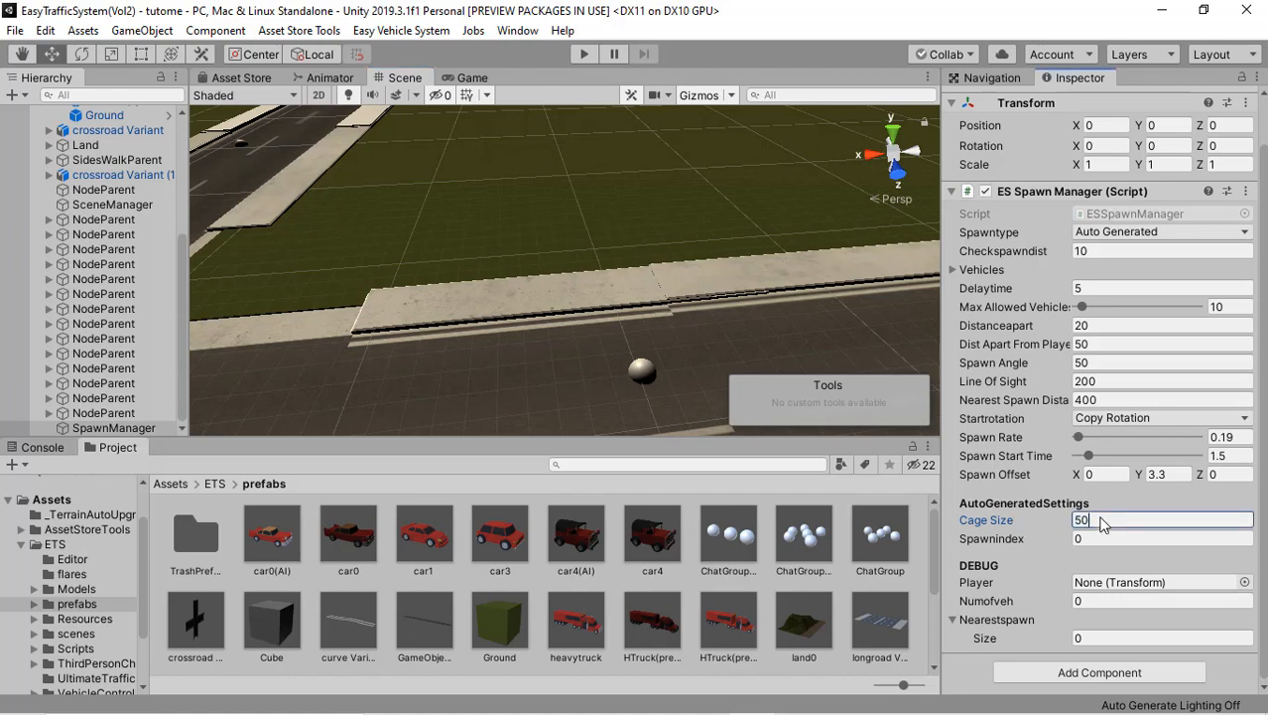
text(/25)
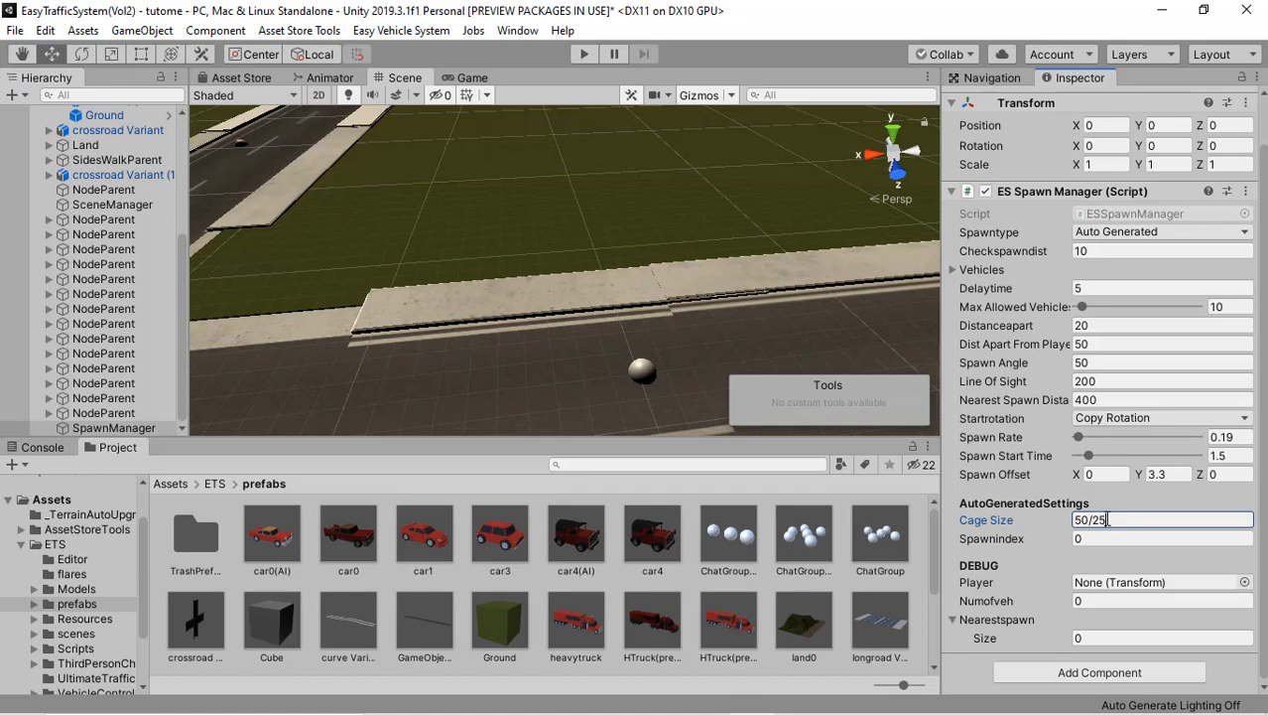
drag(1108, 520, 1074, 521)
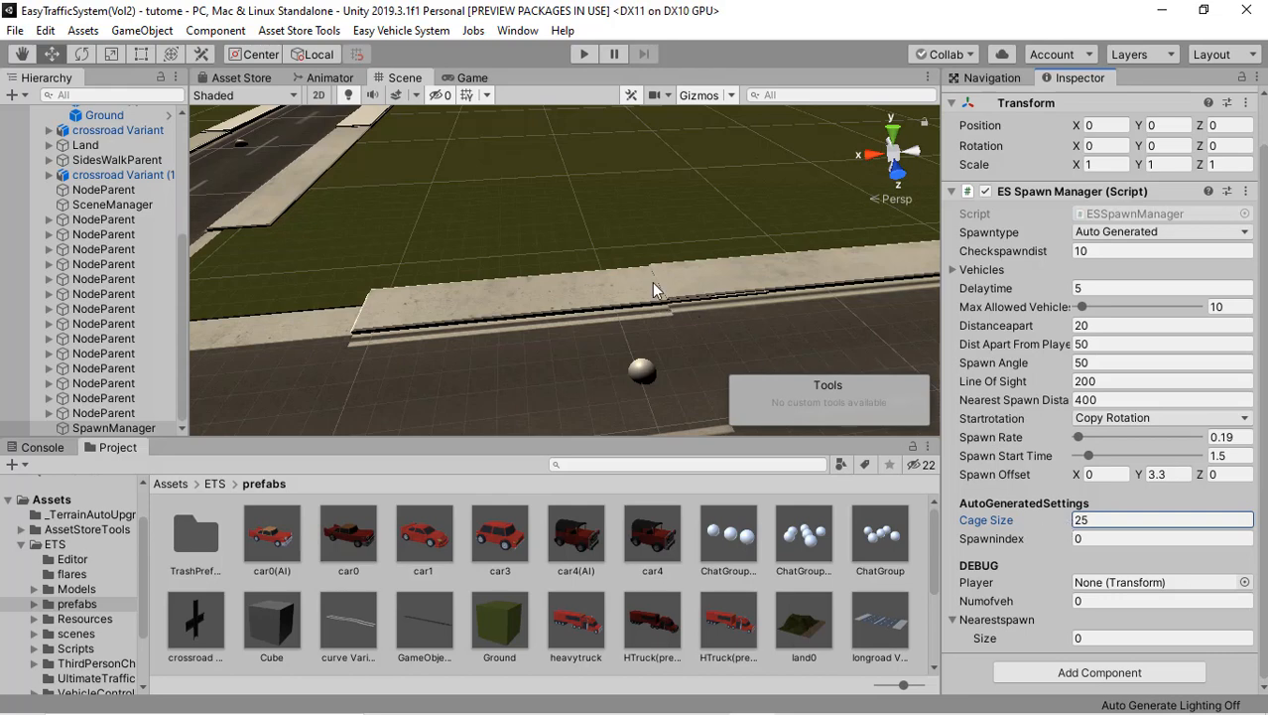
Step: Add an Easy Traffic System Vol2 MultiThread object to the scene and select it in the hierarchy
right_drag(615, 251, 475, 315)
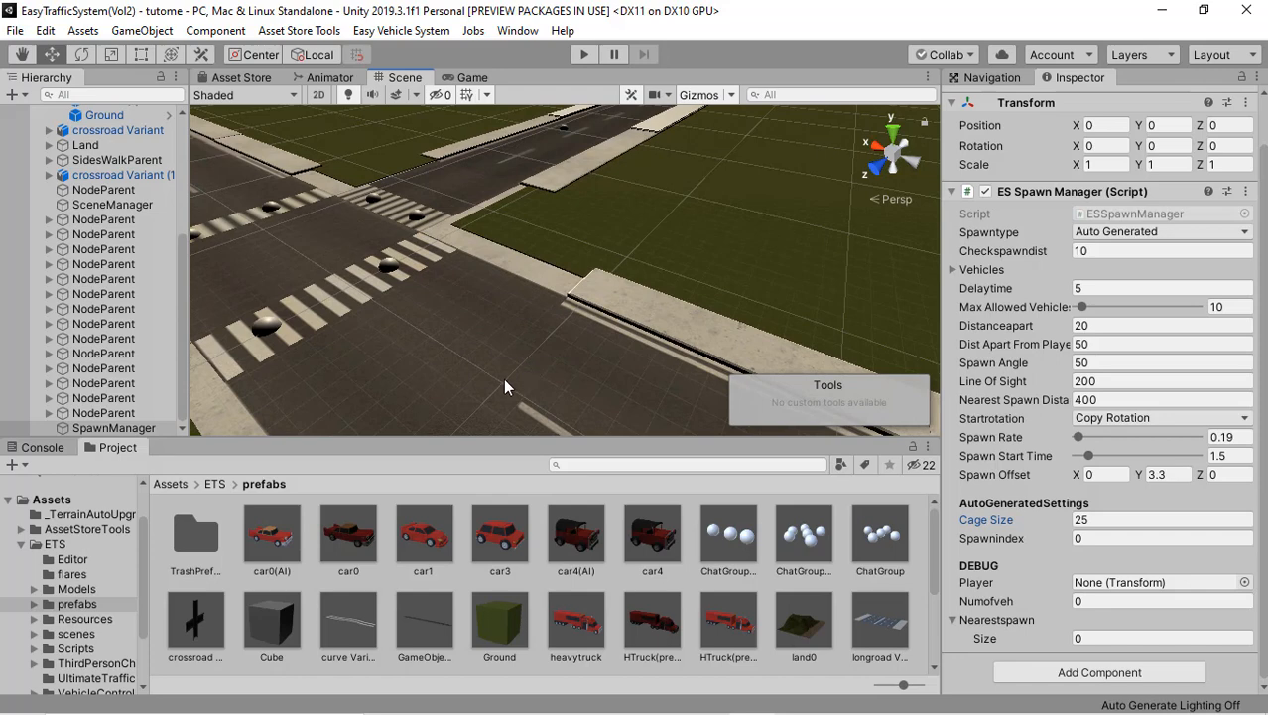
right_drag(359, 247, 425, 265)
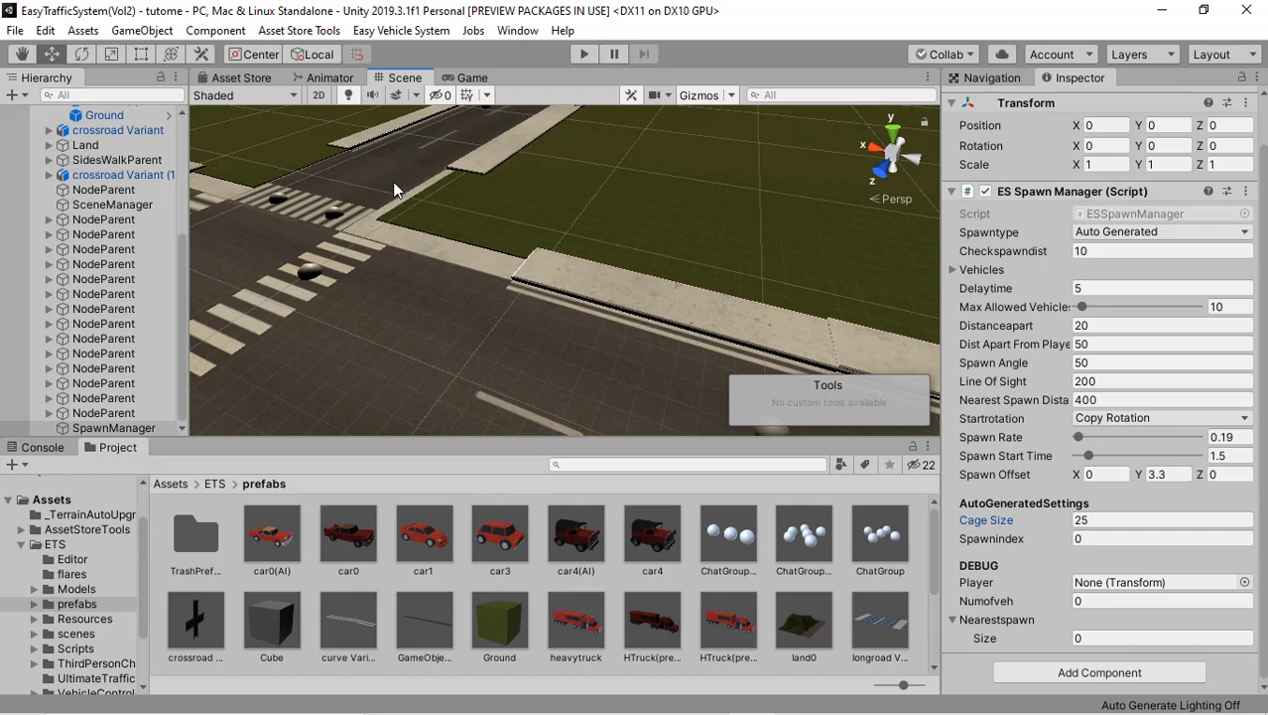
right_drag(407, 216, 449, 243)
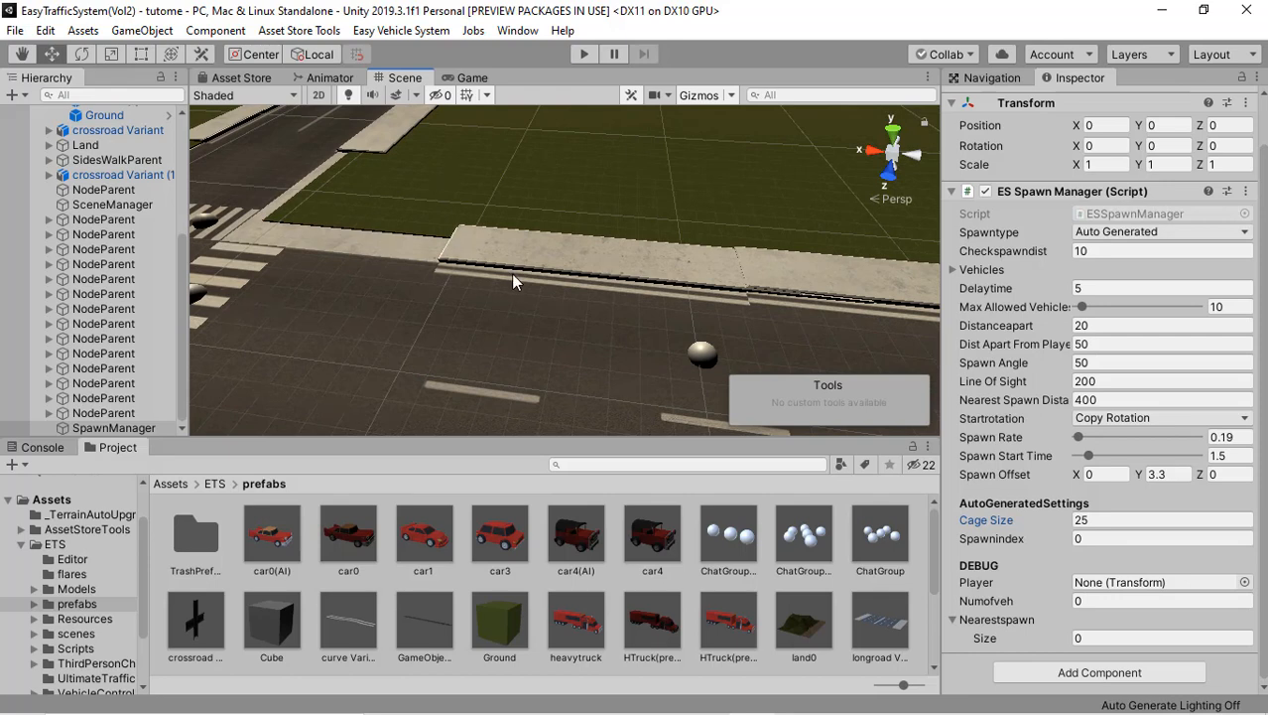
right_drag(517, 284, 381, 255)
middle_drag(331, 255, 379, 264)
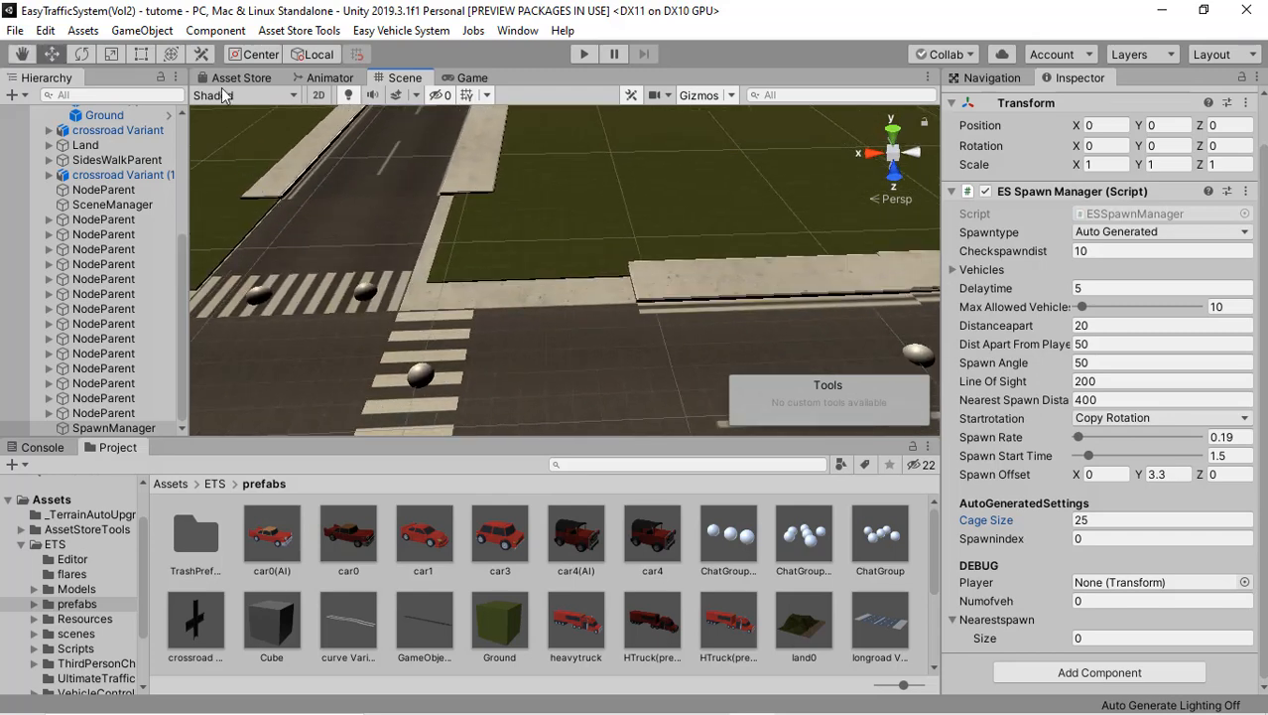
click(156, 32)
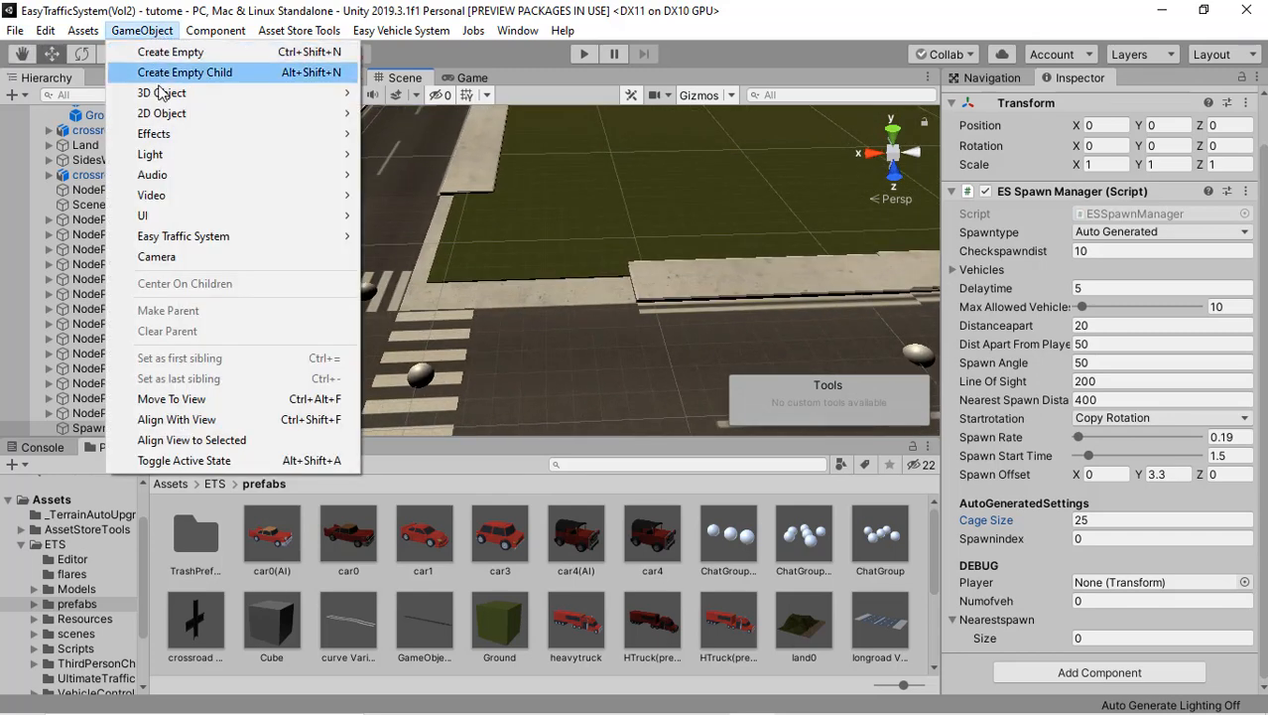
mouse_move(269, 240)
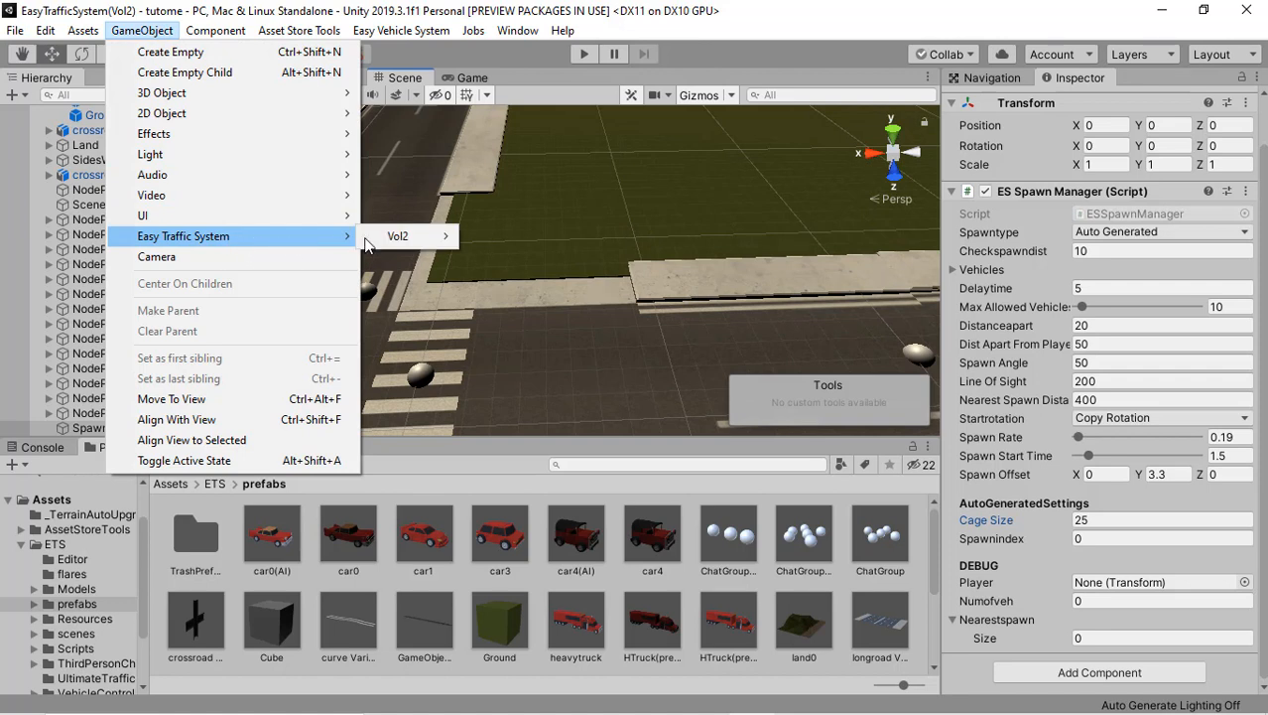
mouse_move(438, 240)
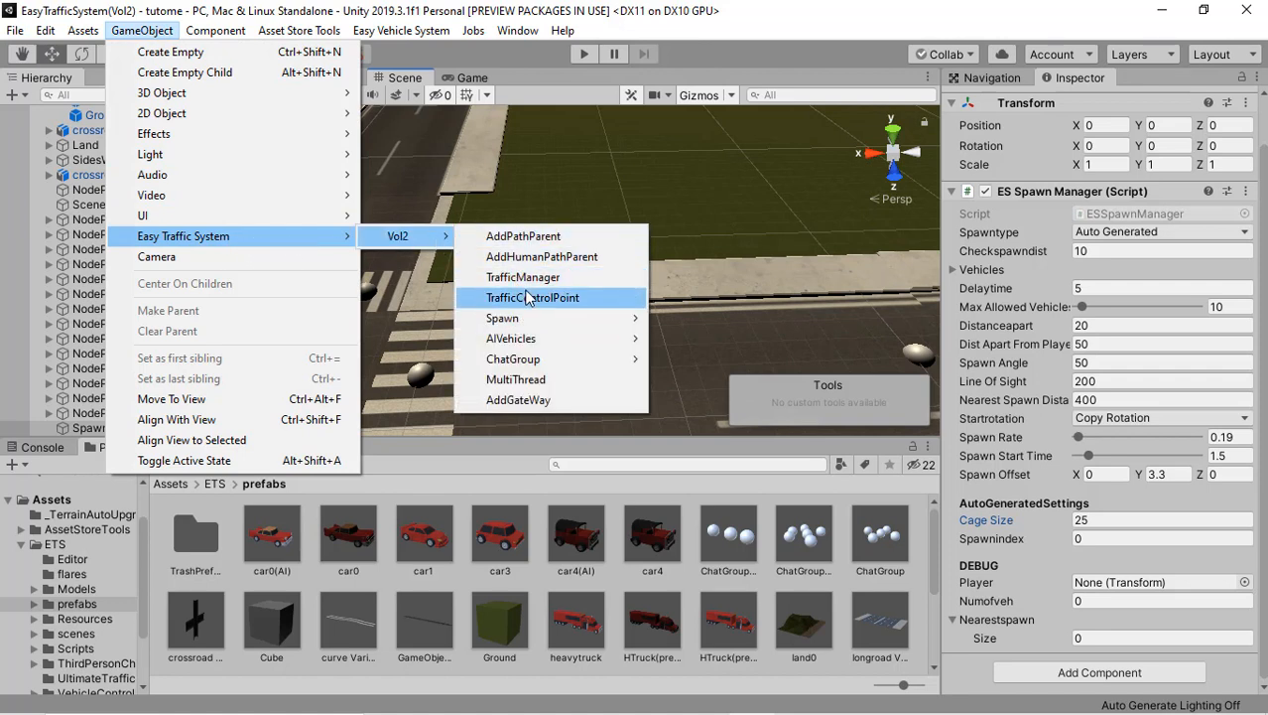
click(532, 377)
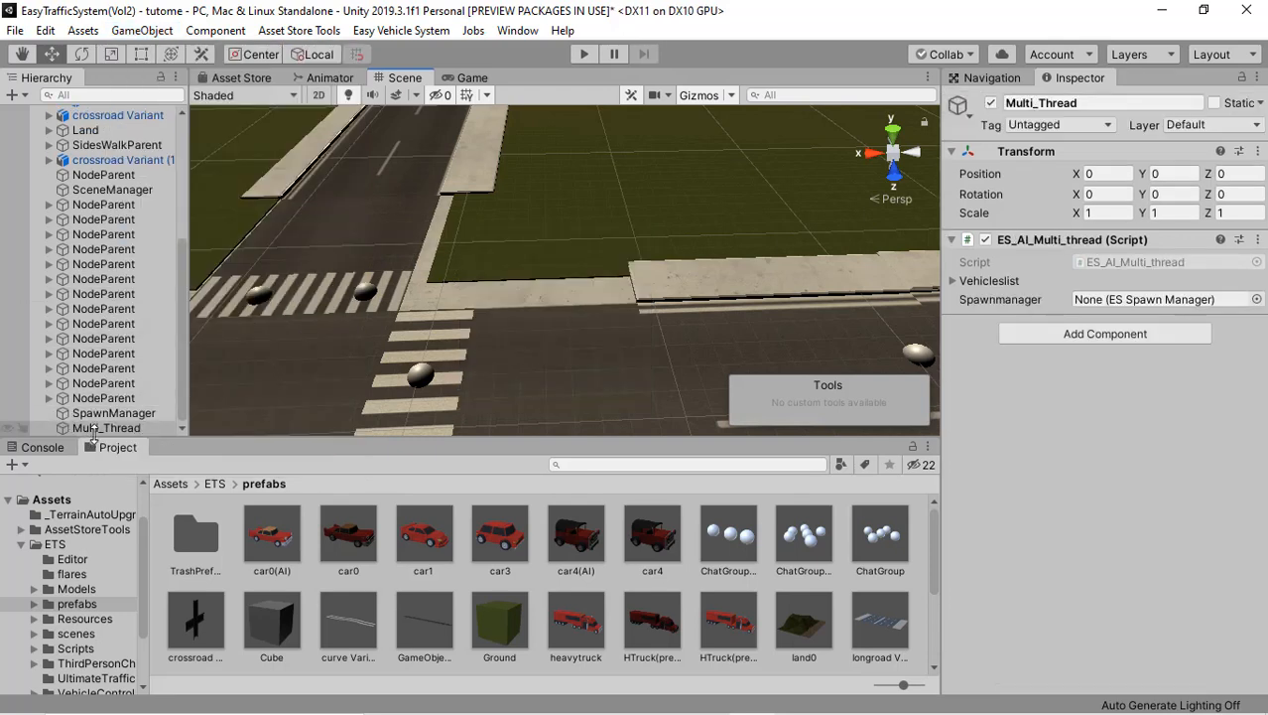
click(97, 430)
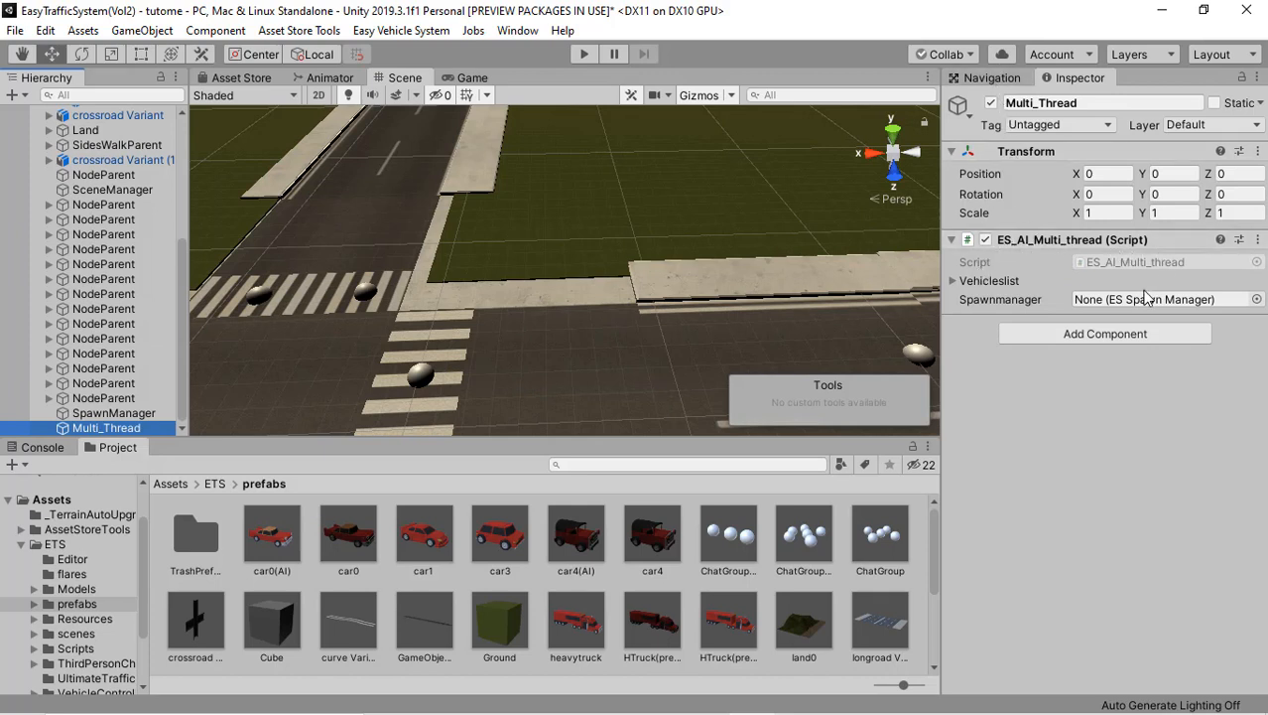
Step: Examine the SpawnManager's settings and the nearby roads, and check the tags available for the Main Camera
click(114, 413)
right_drag(460, 292, 632, 257)
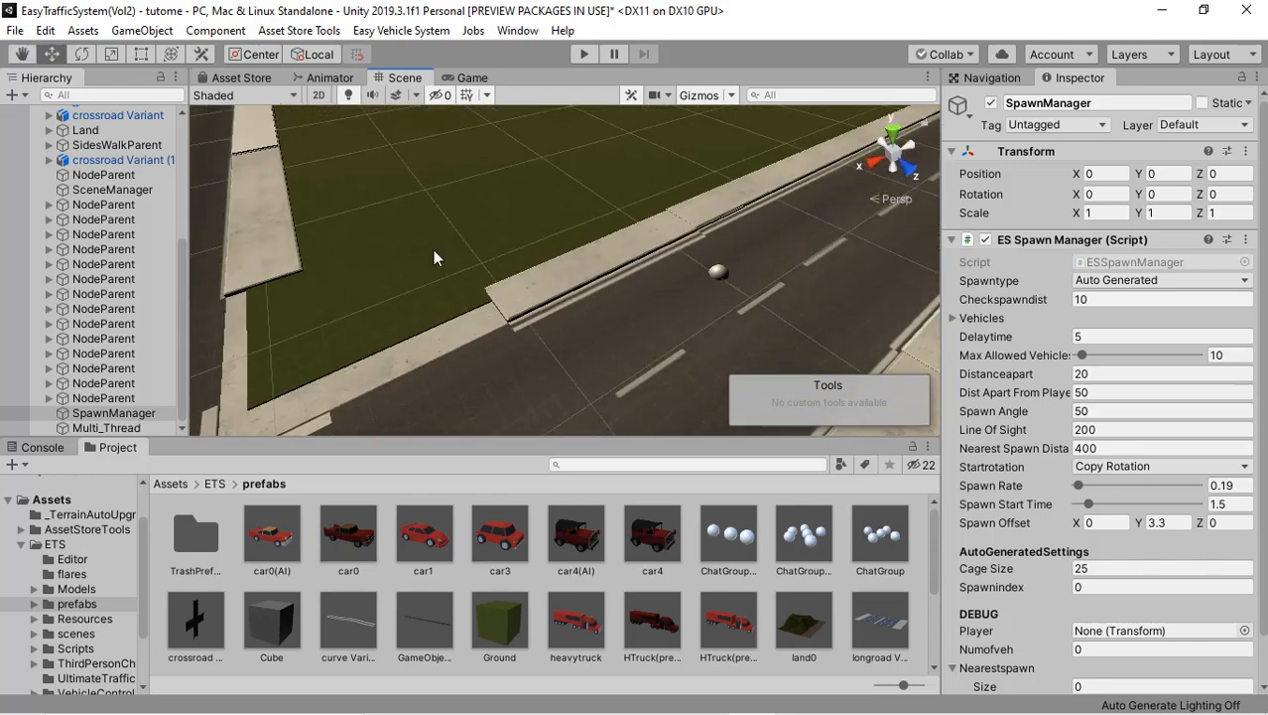
right_drag(390, 231, 385, 276)
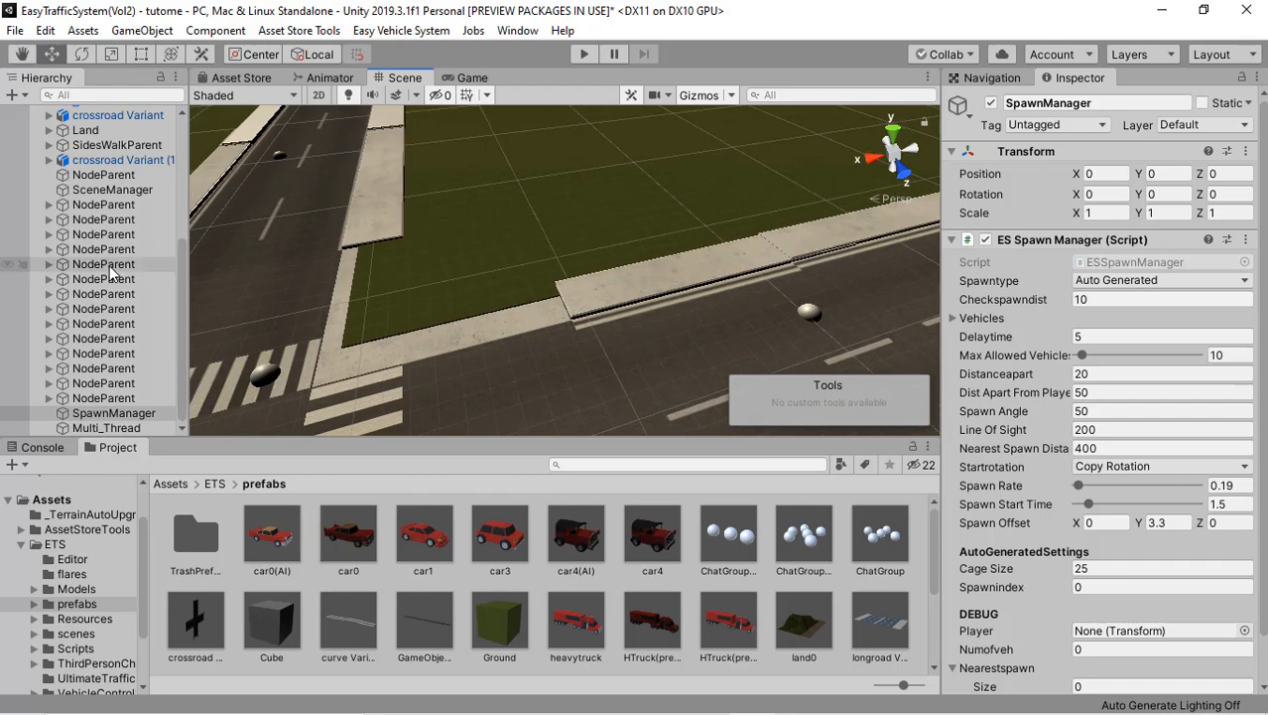
scroll(112, 265, up, 5)
scroll(113, 265, up, 1)
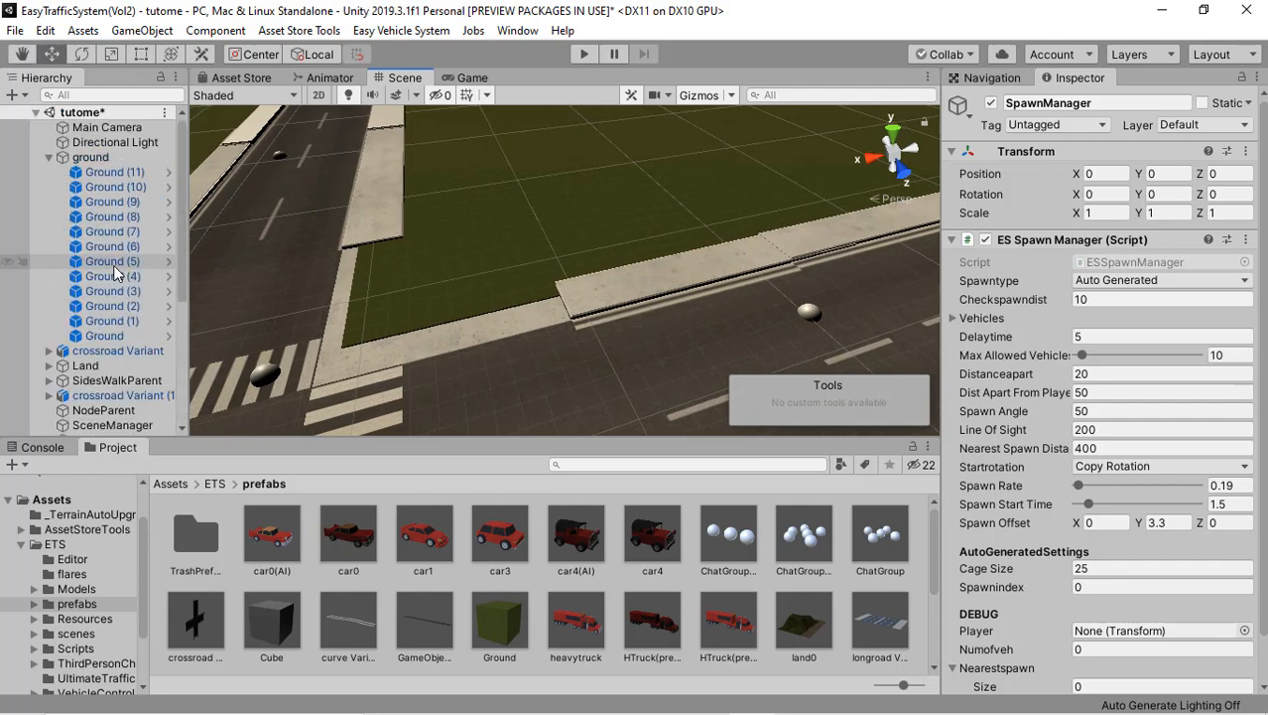
click(109, 129)
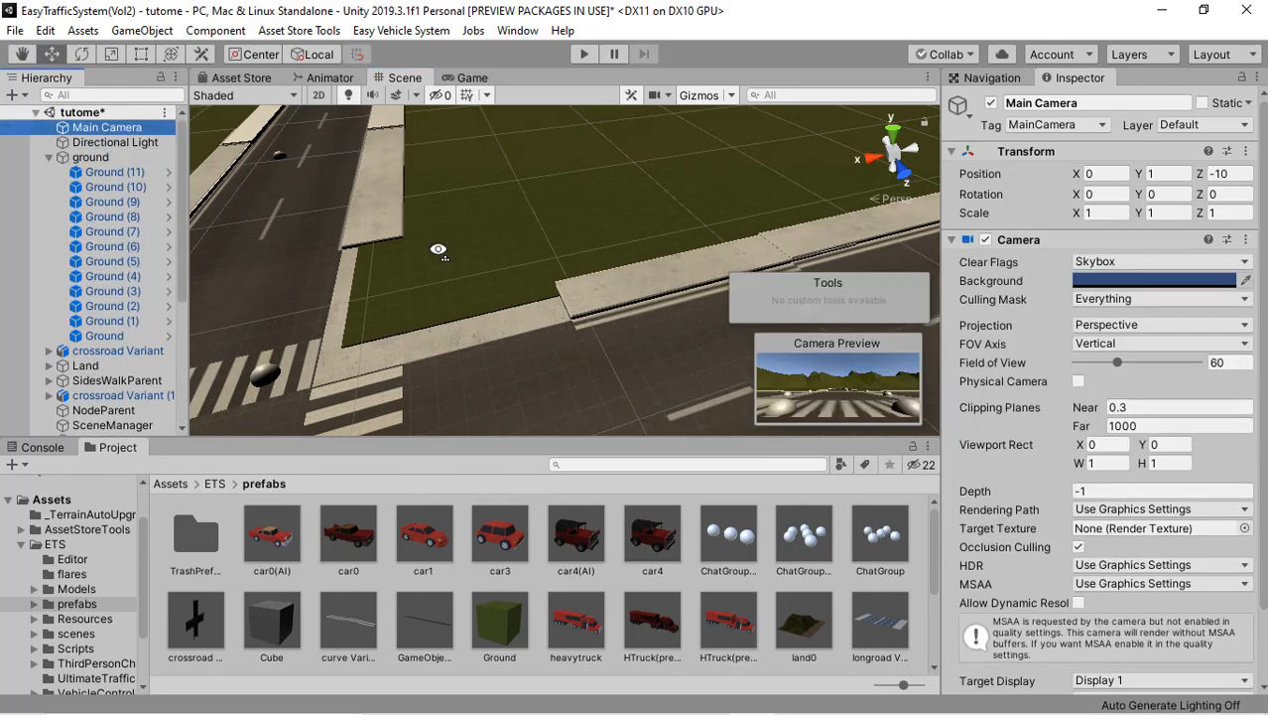
right_drag(437, 250, 492, 198)
right_drag(398, 258, 427, 260)
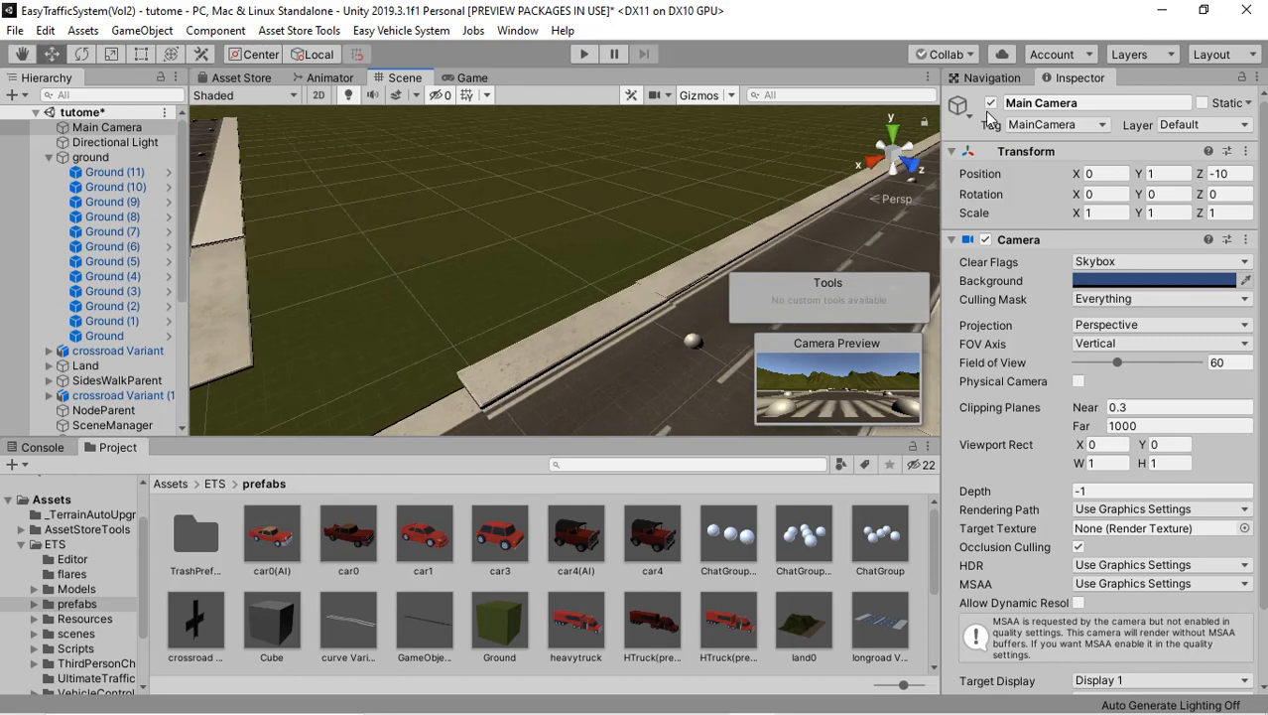
click(1079, 127)
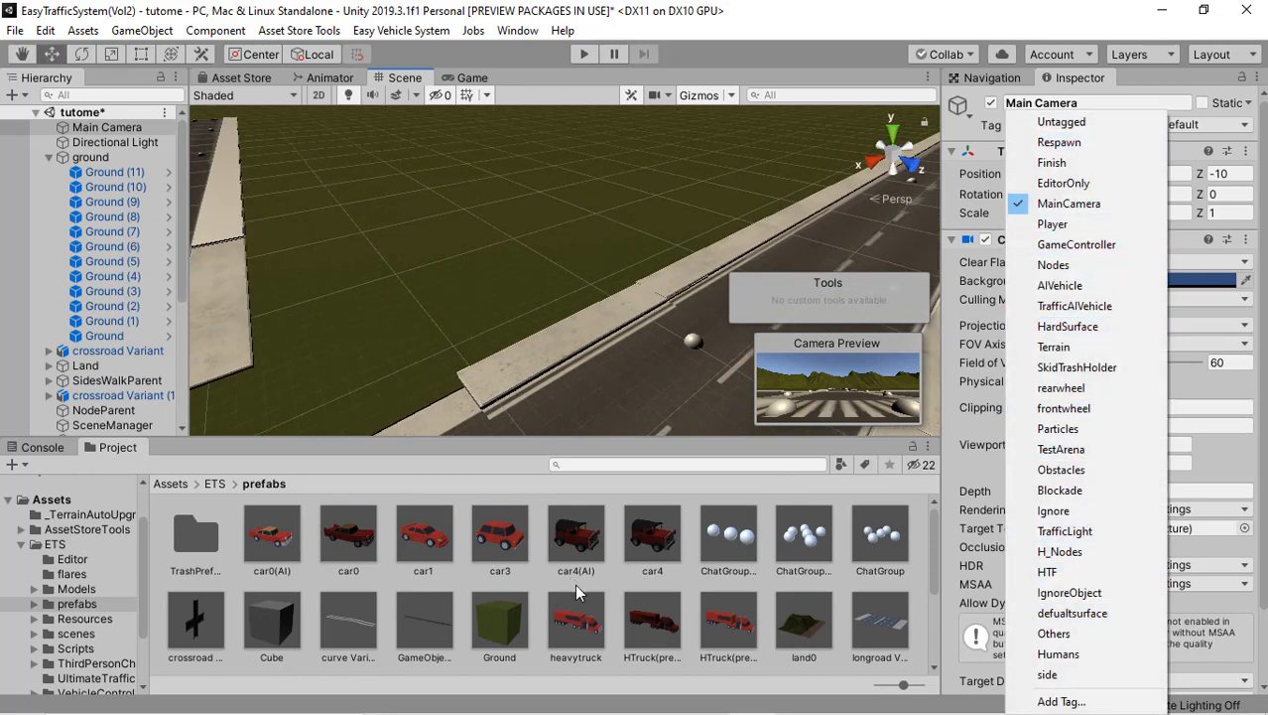
click(447, 556)
Step: Place the vehicle1 prefab from ETS/VehicleController/Prefabs in the scene, on the sidewalk beside the road near the crossroads
scroll(467, 566, down, 5)
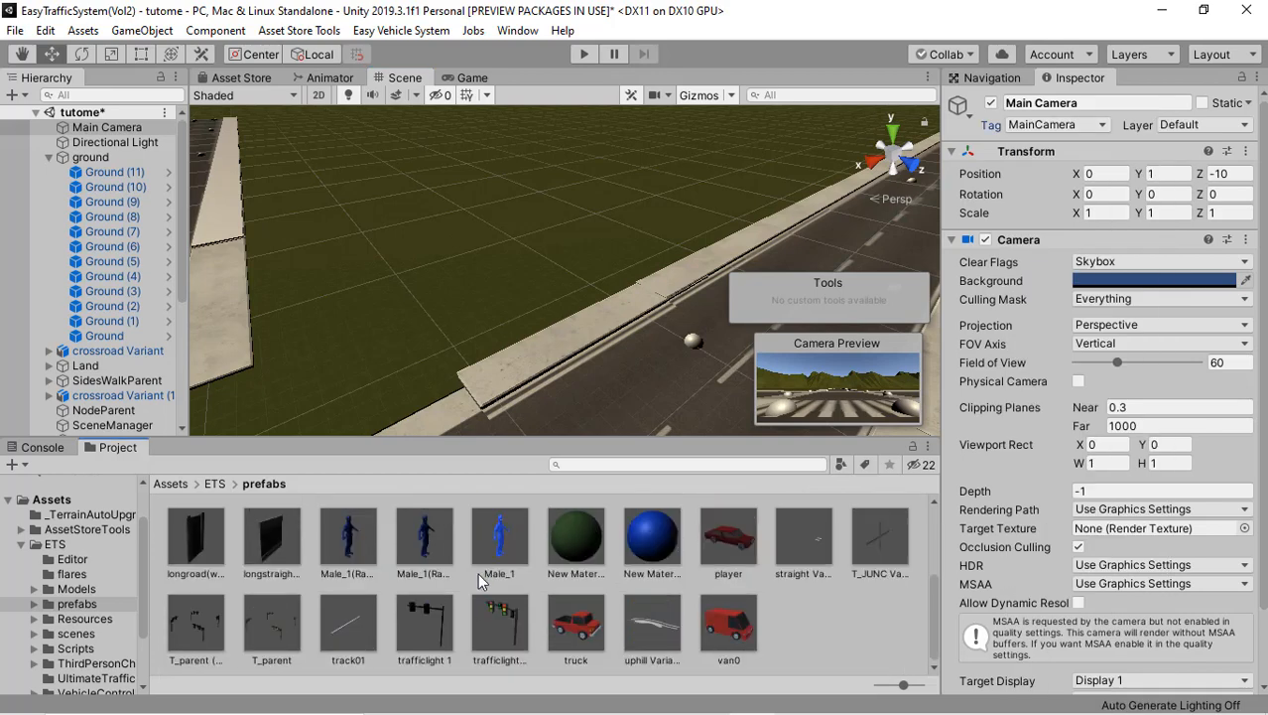
scroll(700, 629, up, 5)
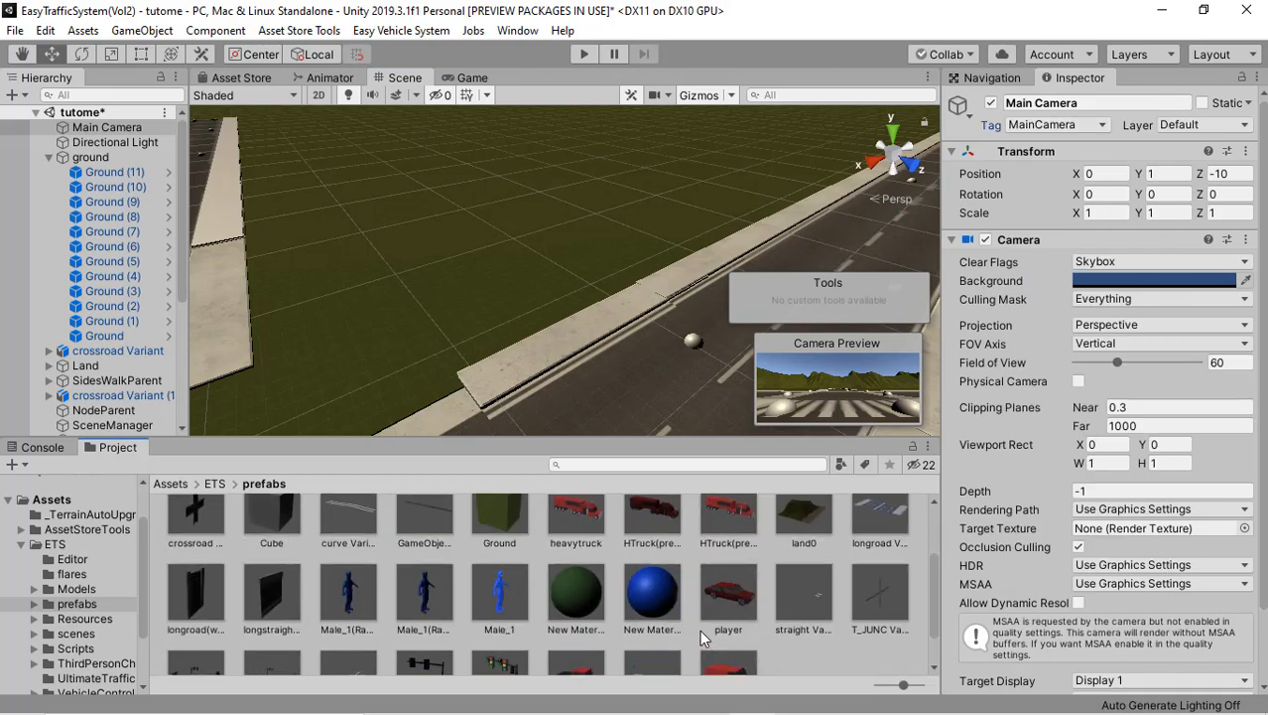
scroll(69, 614, down, 2)
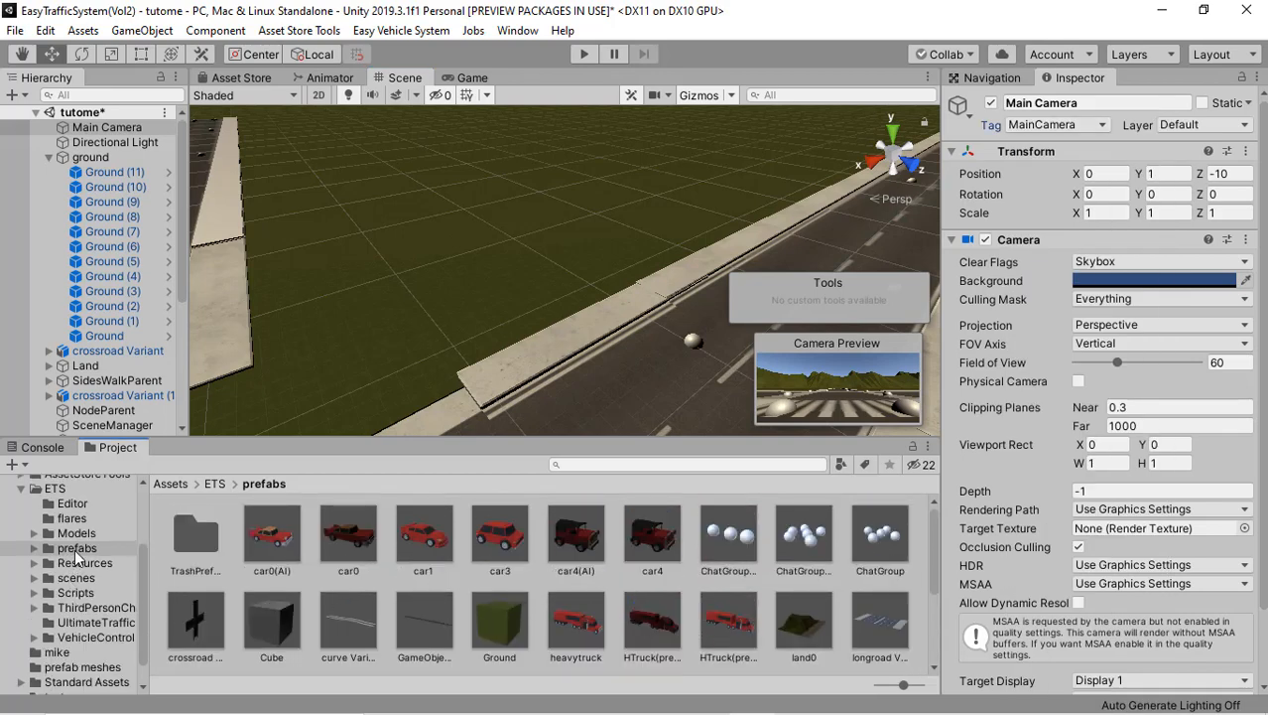
scroll(80, 640, down, 1)
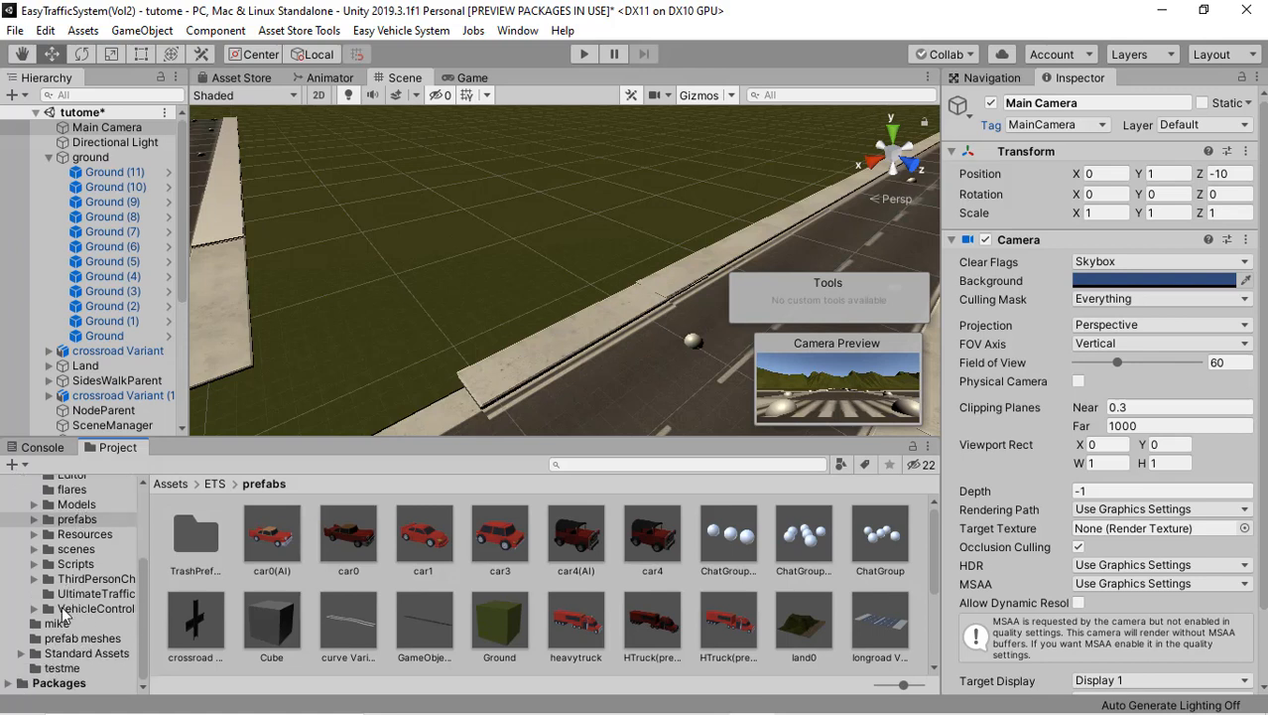
click(35, 608)
scroll(87, 633, down, 4)
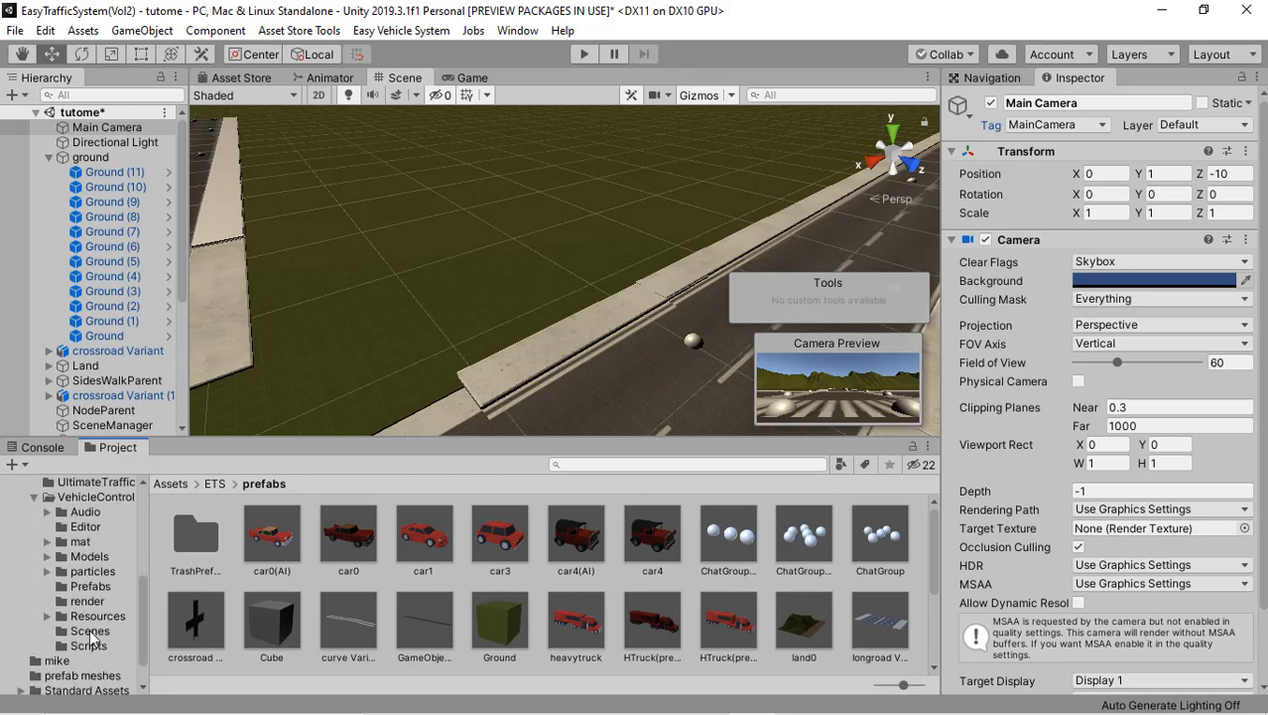
click(90, 586)
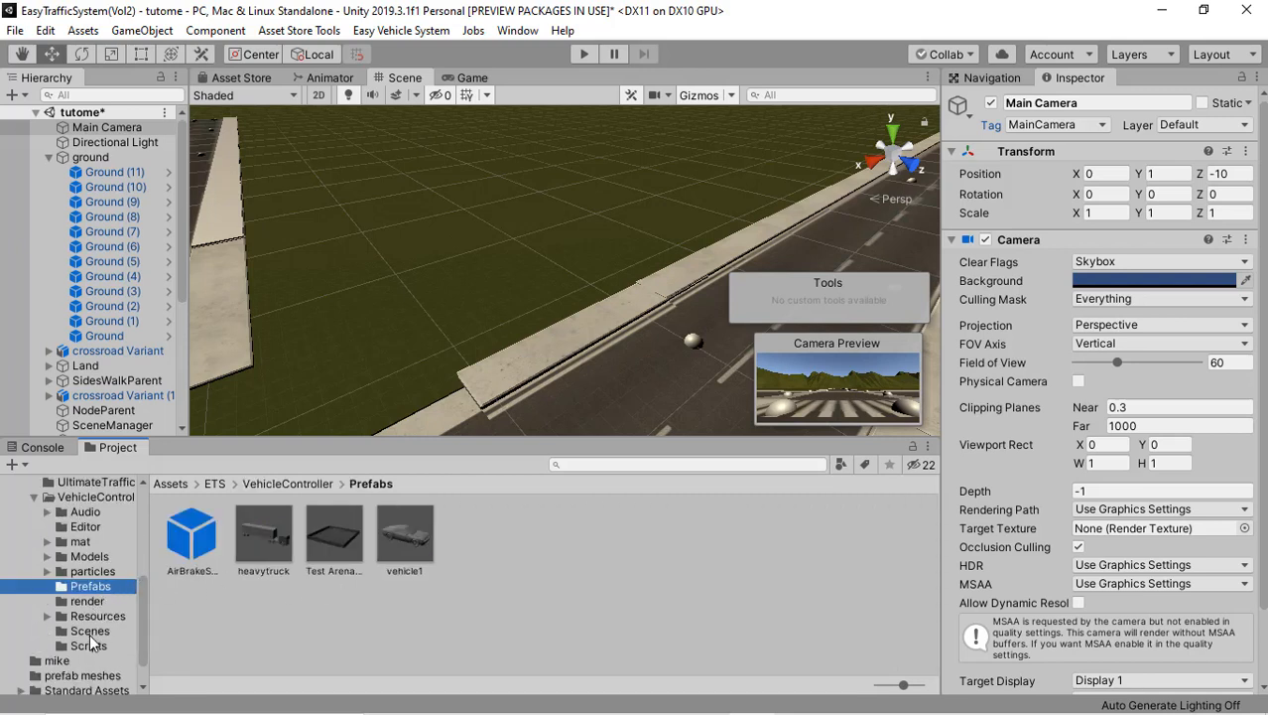
click(405, 534)
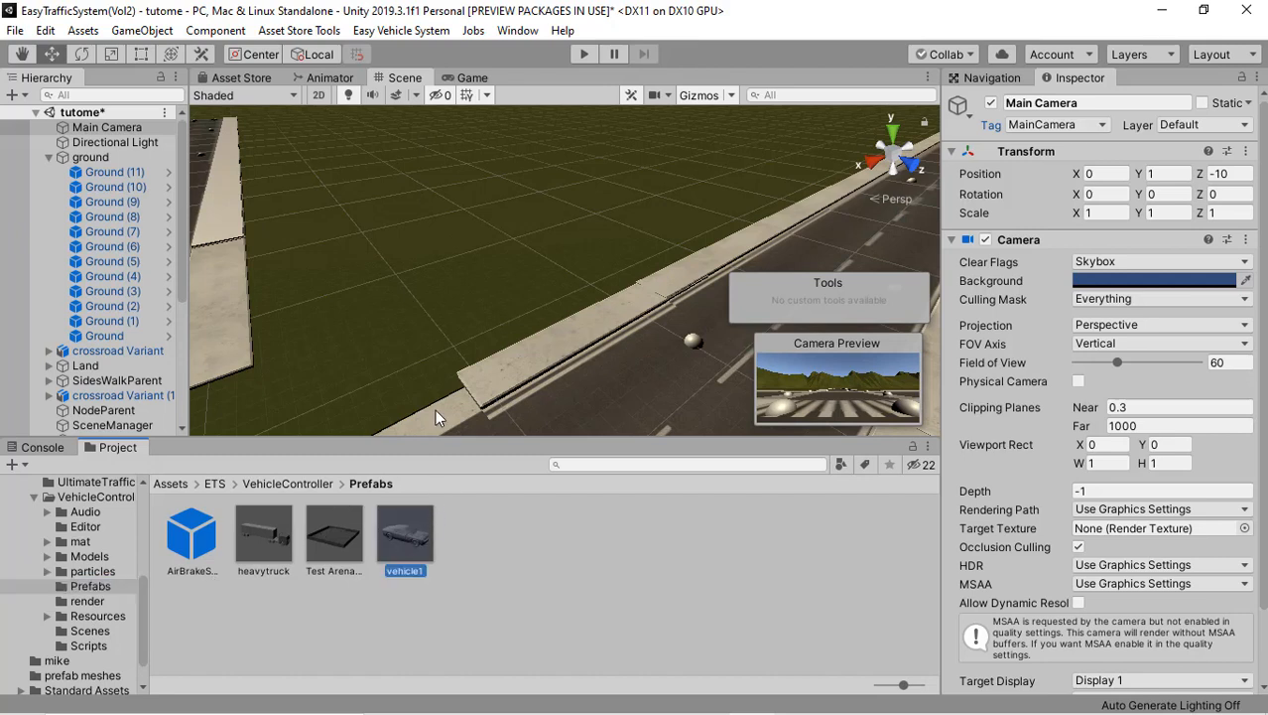
drag(468, 324, 398, 311)
key(f)
right_drag(398, 311, 401, 314)
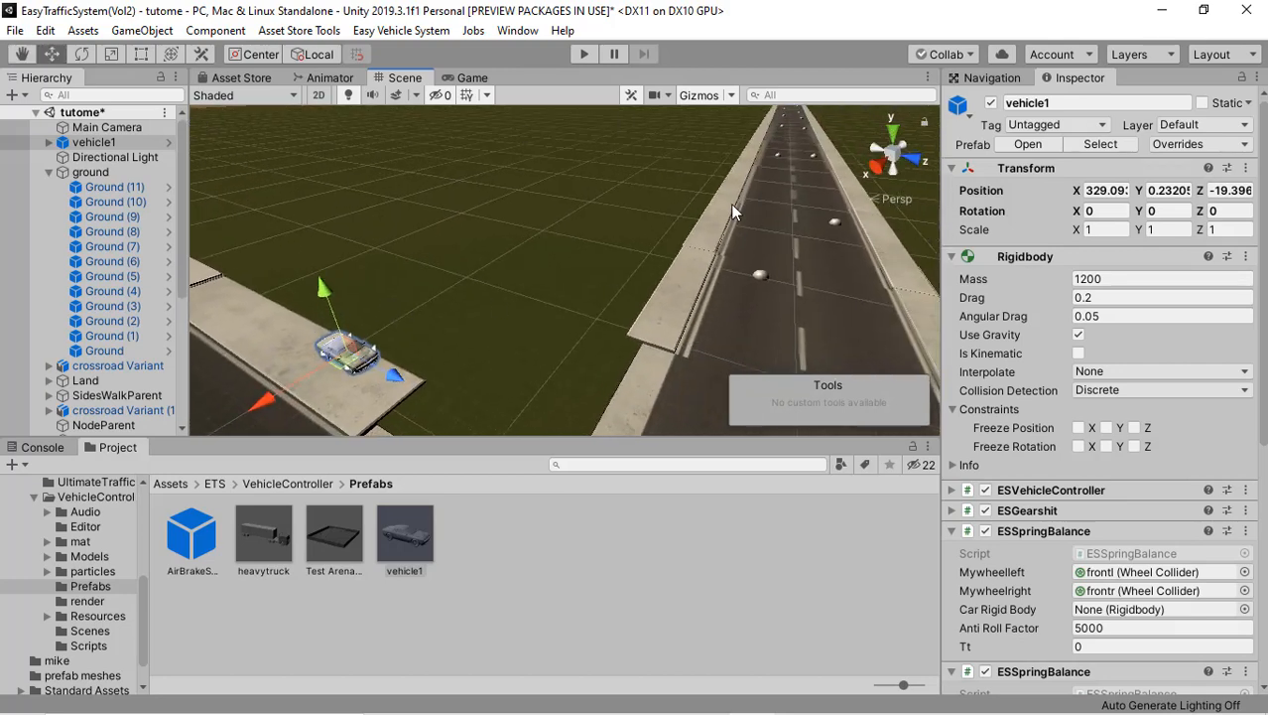
Step: Tag vehicle1 as Player and shift it slightly along the X axis to about 328.32
click(1042, 126)
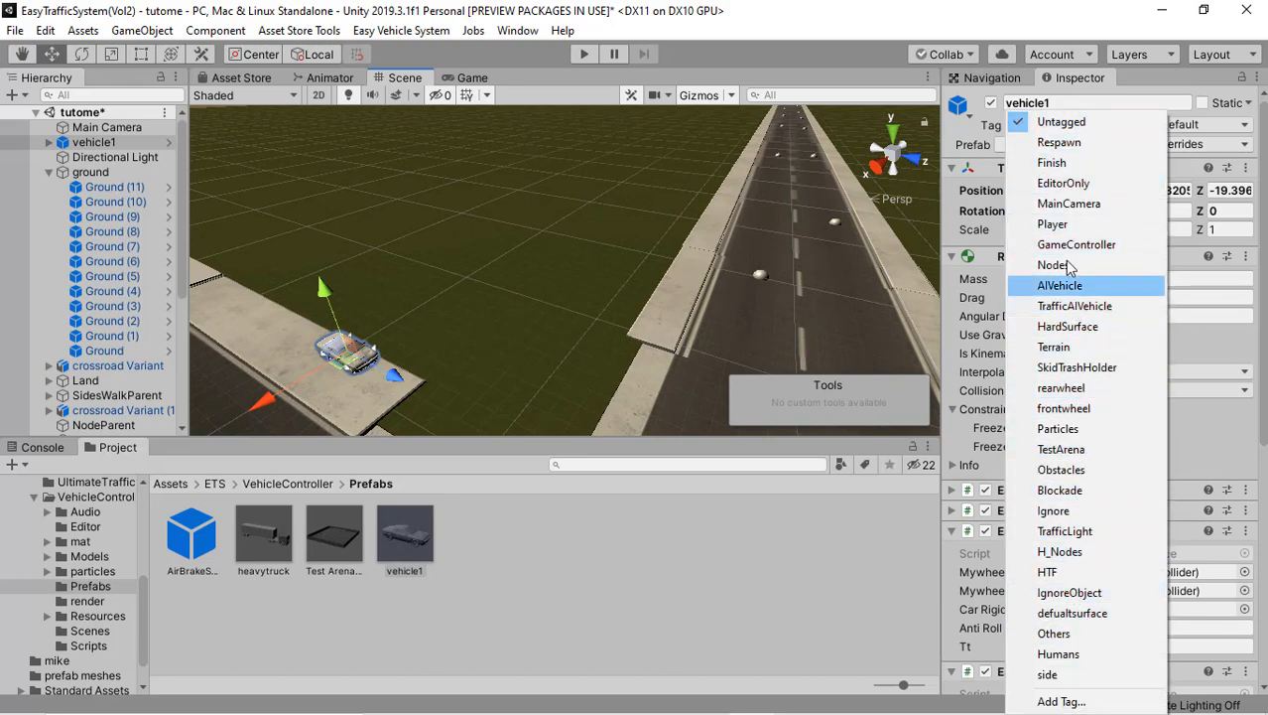
click(1070, 230)
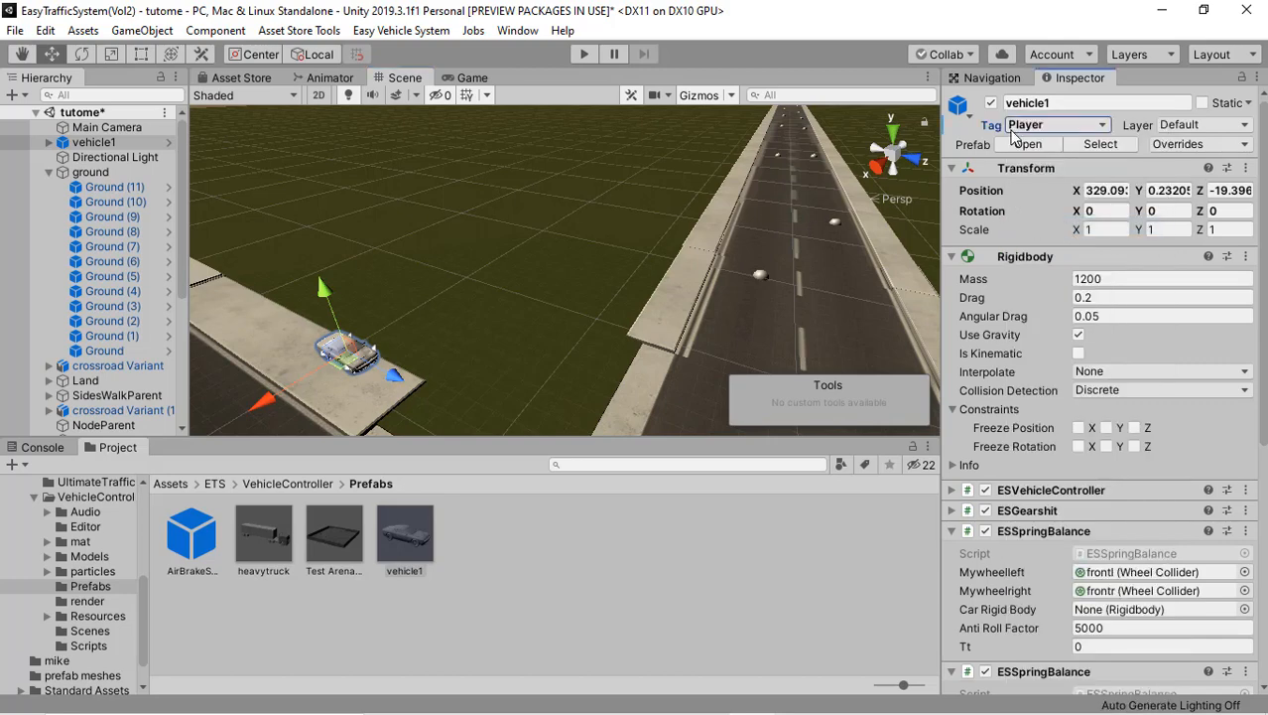
drag(263, 401, 277, 394)
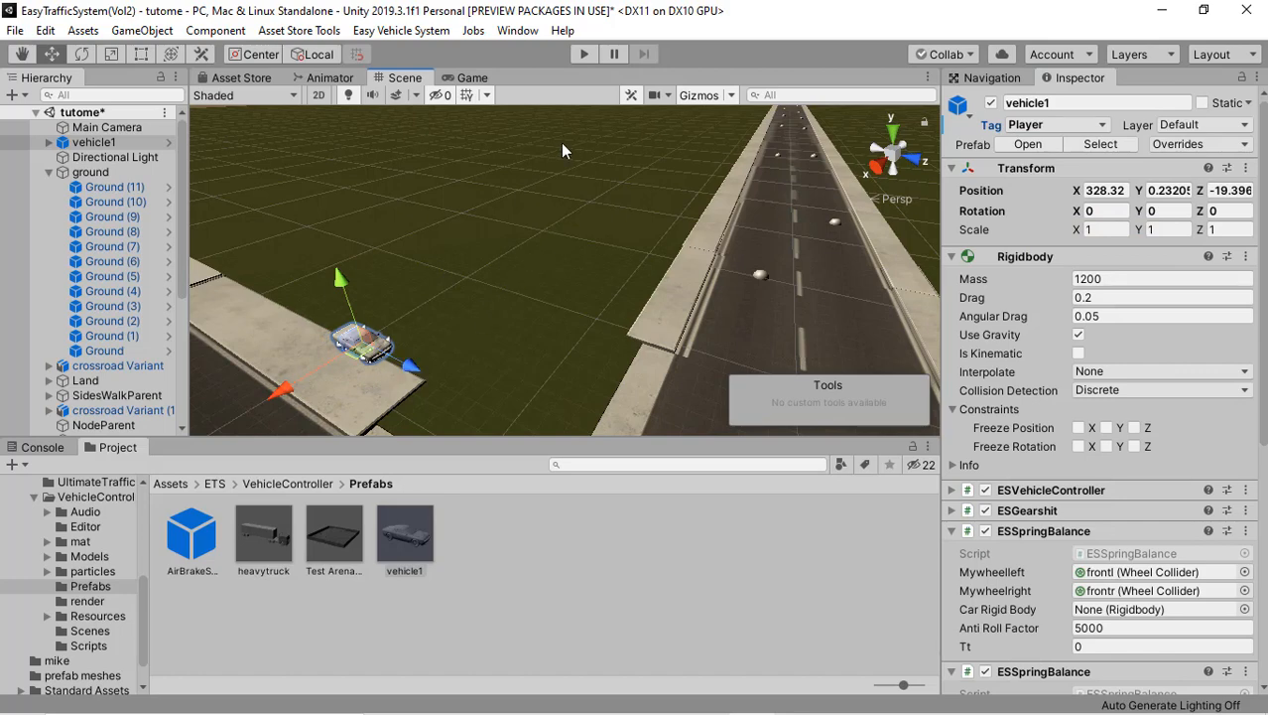
Step: Run the scene in play mode and watch the crossroads in the Scene view for spawned traffic
click(584, 56)
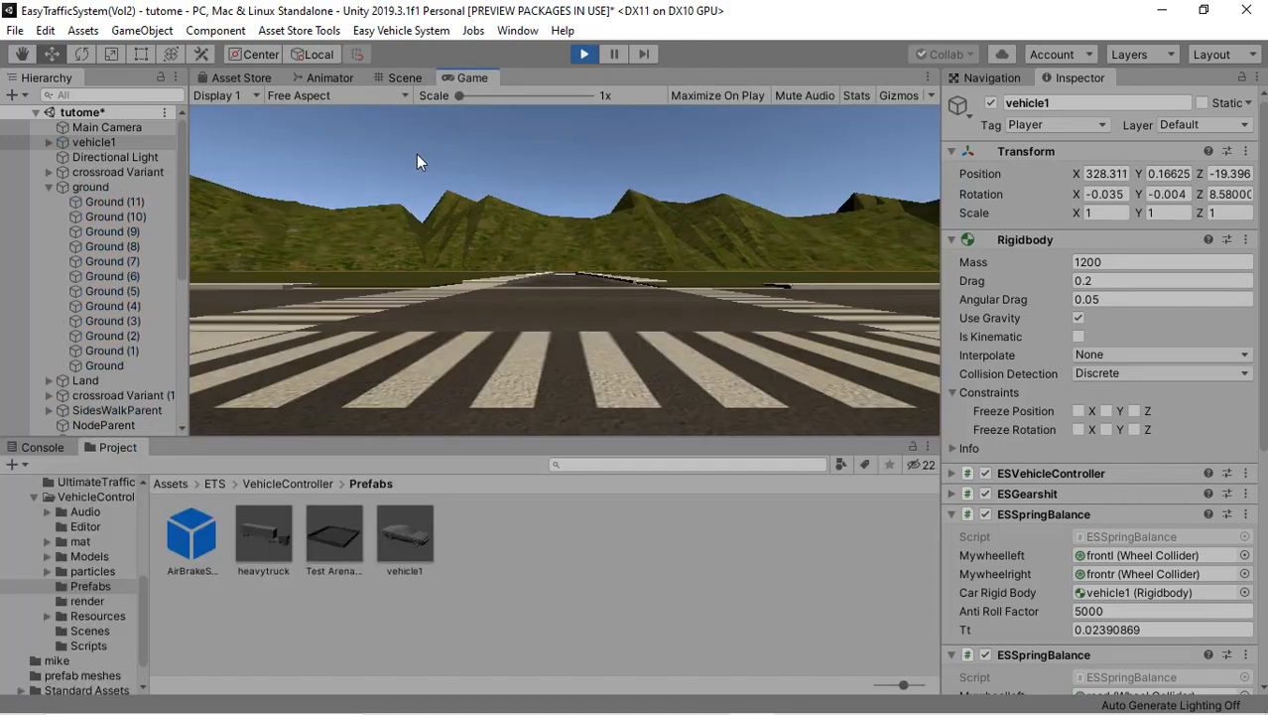
click(400, 78)
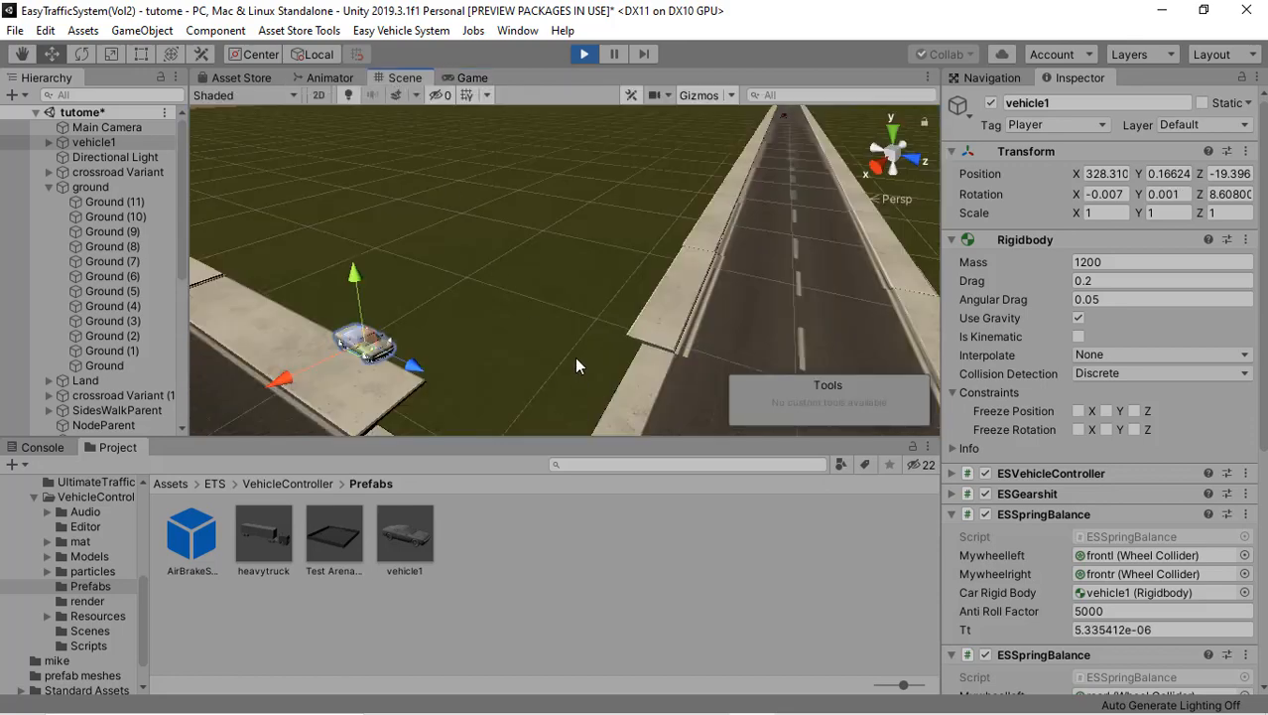
scroll(574, 356, down, 6)
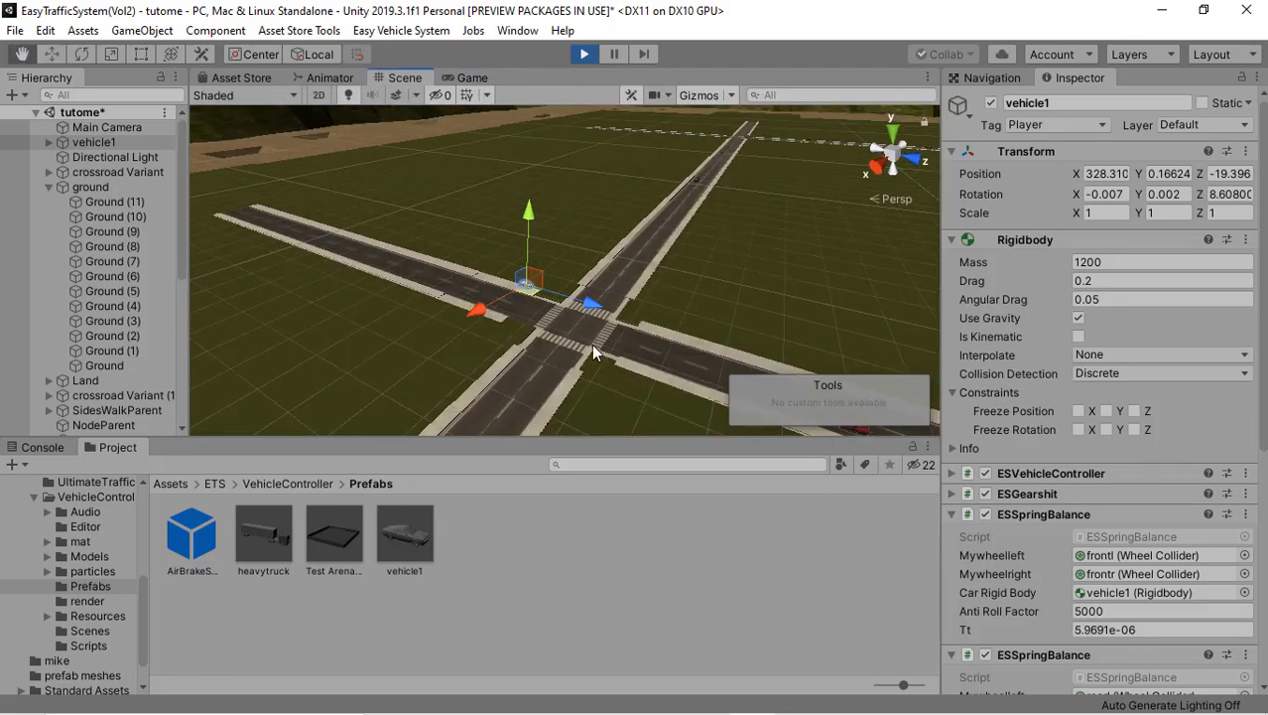
Step: Examine the spawned AI vehicles driving along the roads around the crossroads from several viewing angles while the scene plays
scroll(587, 346, down, 2)
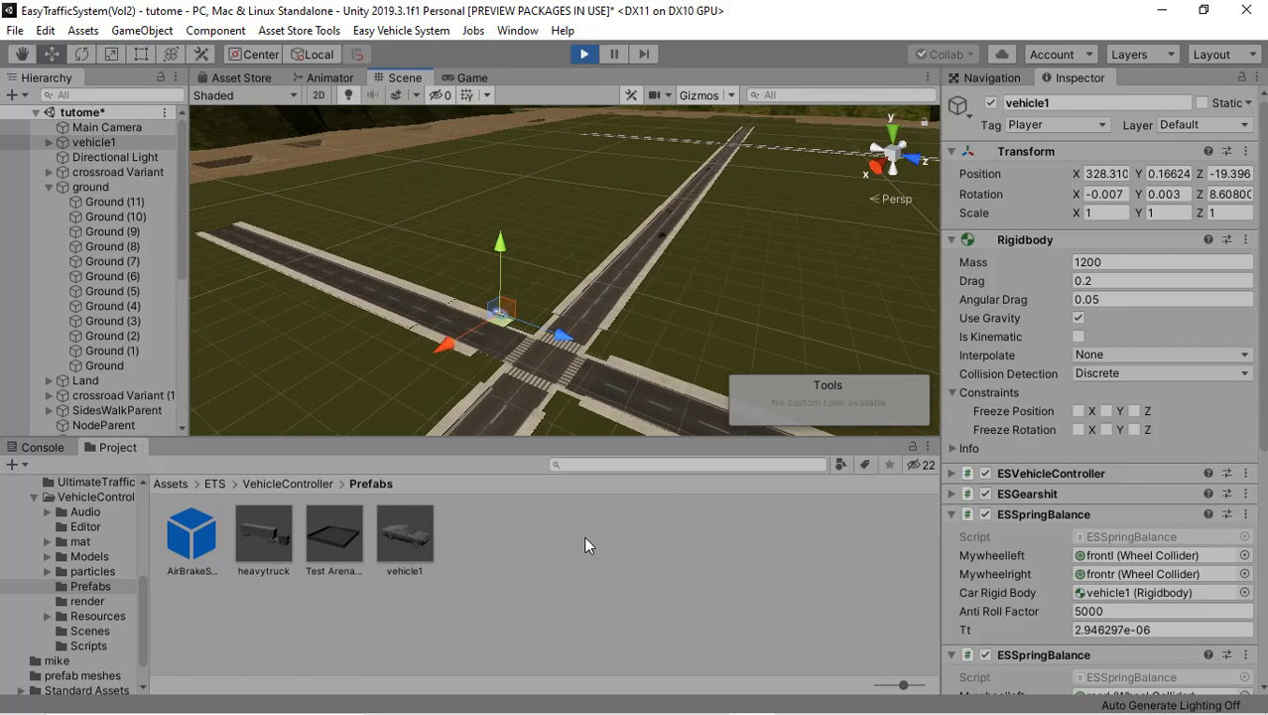
click(585, 544)
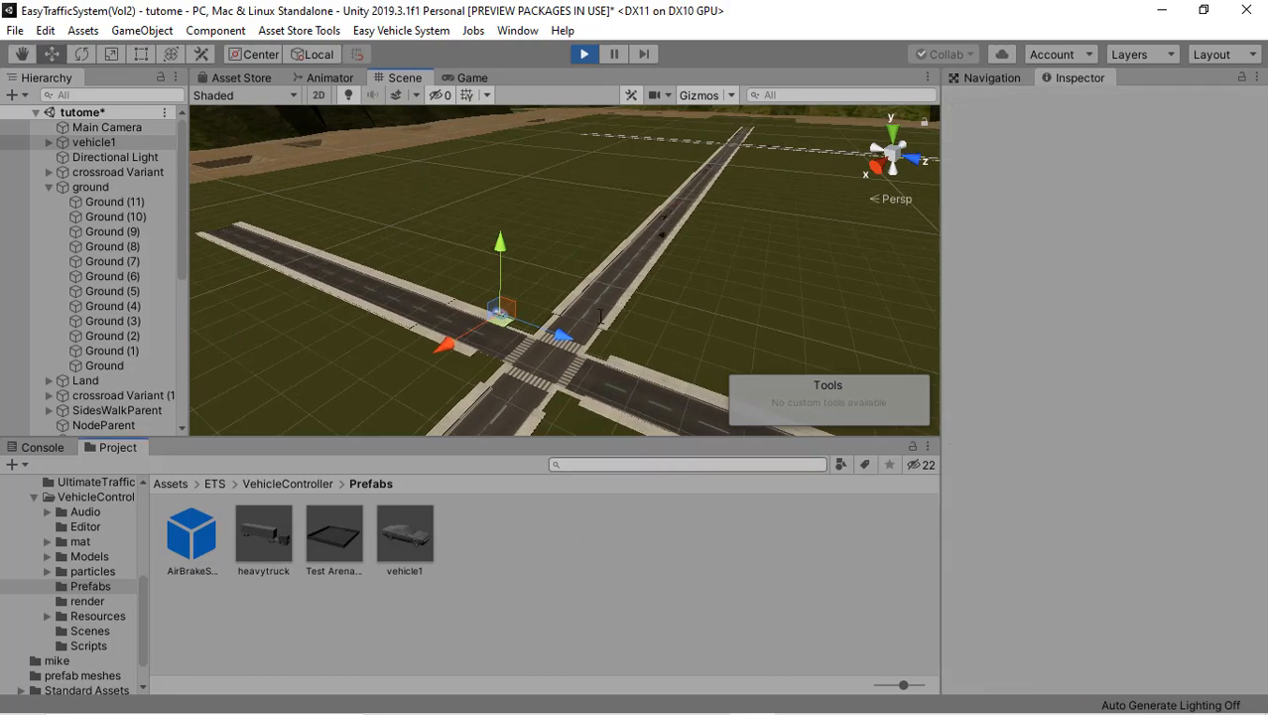
scroll(612, 308, up, 2)
alt+drag(681, 317, 759, 389)
scroll(601, 354, up, 1)
alt+drag(598, 357, 695, 273)
middle_drag(613, 304, 665, 292)
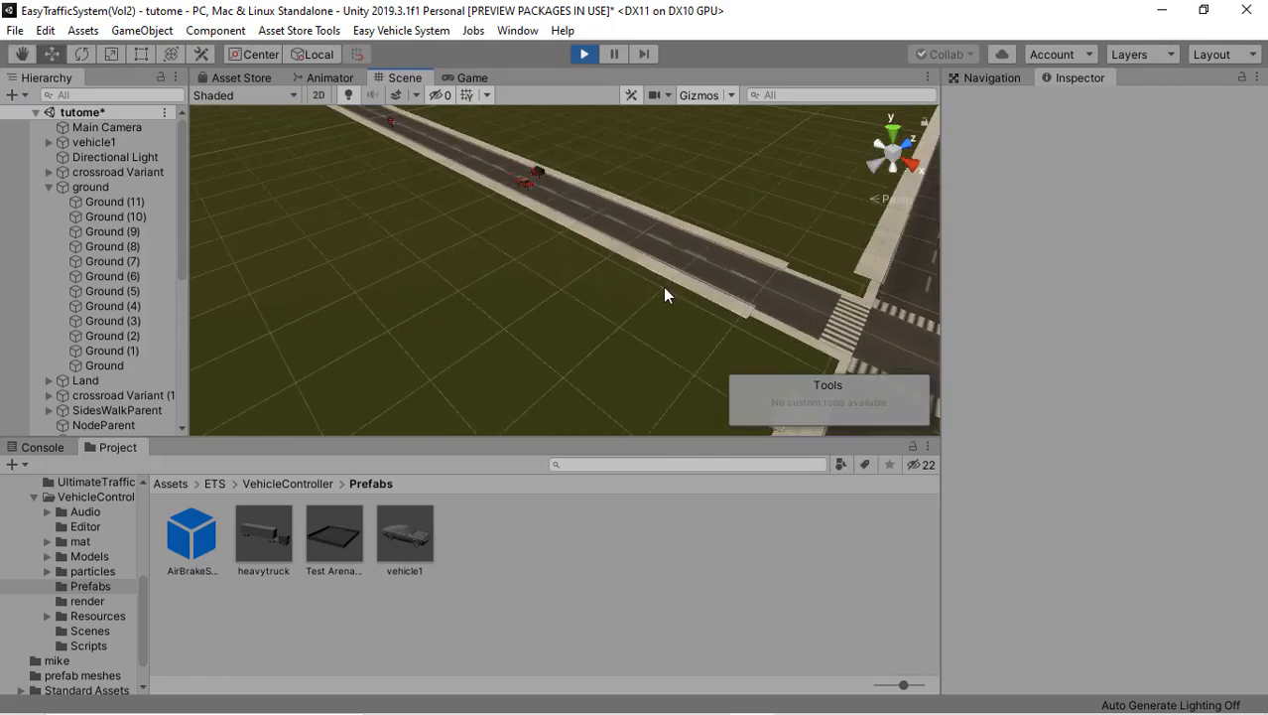
alt+drag(664, 292, 570, 191)
right_drag(614, 209, 848, 261)
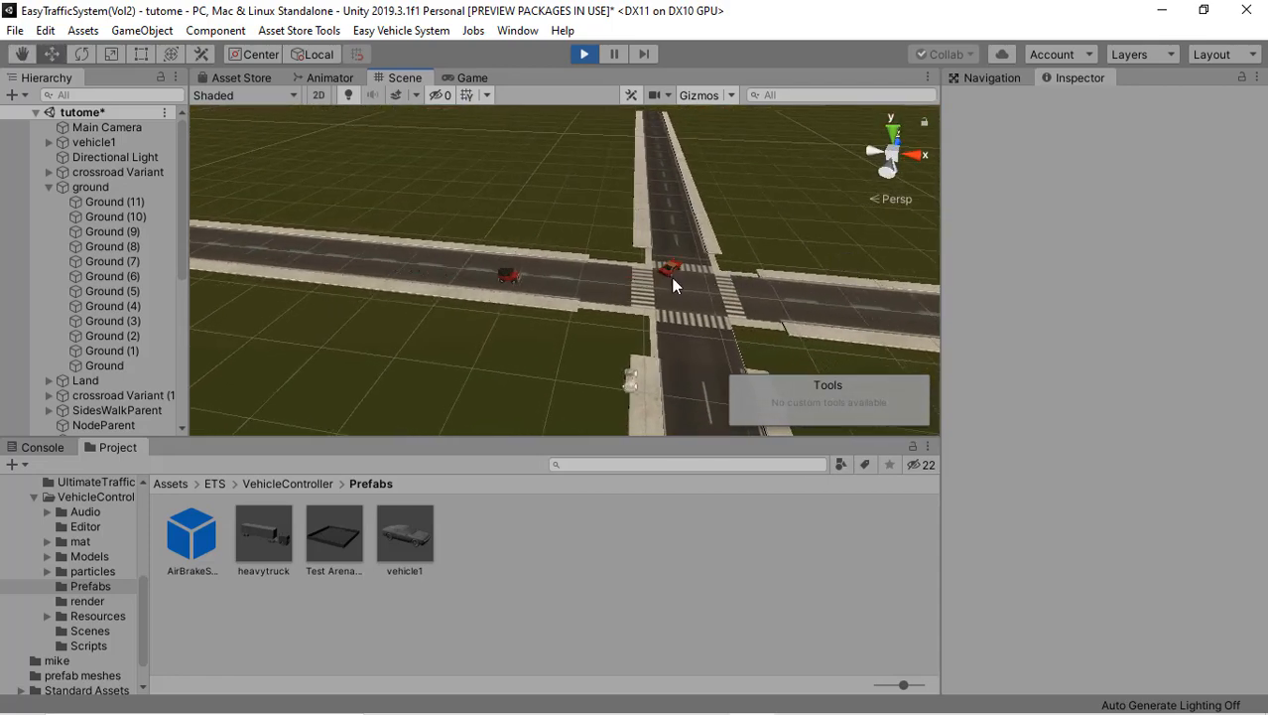
right_drag(577, 288, 640, 318)
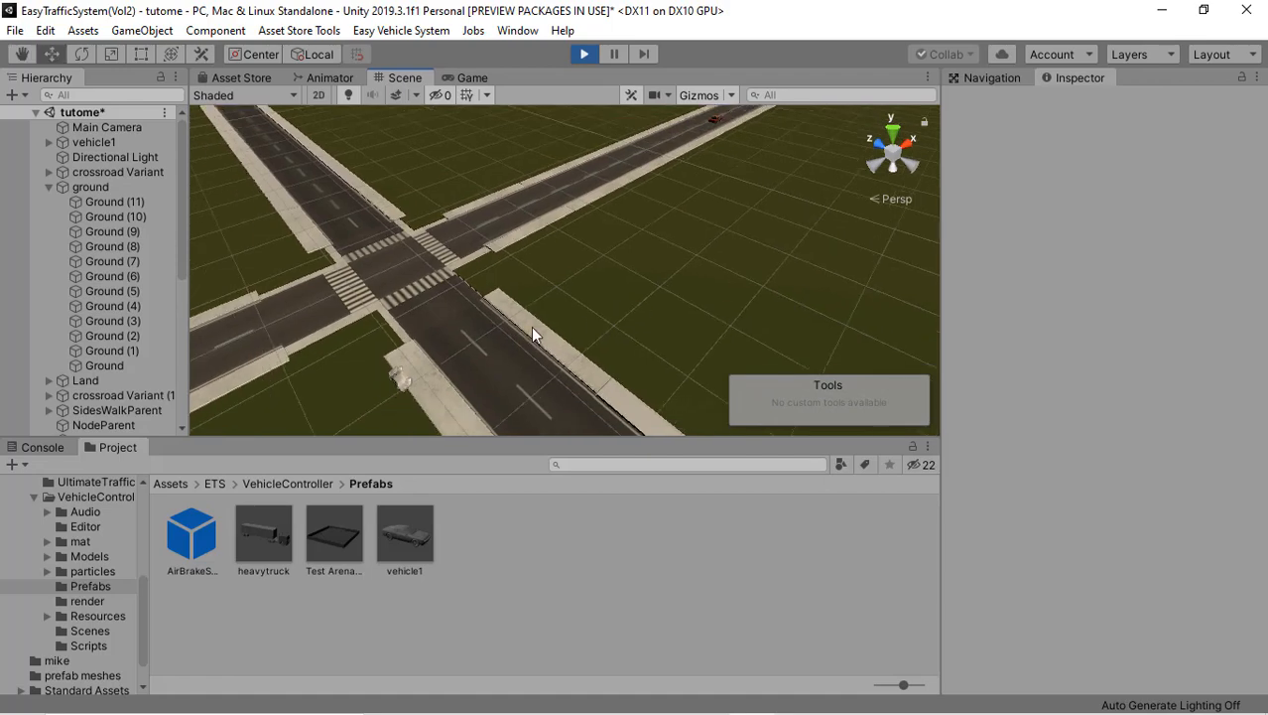
middle_drag(531, 326, 715, 292)
scroll(644, 336, up, 4)
right_drag(646, 345, 550, 340)
scroll(516, 353, down, 6)
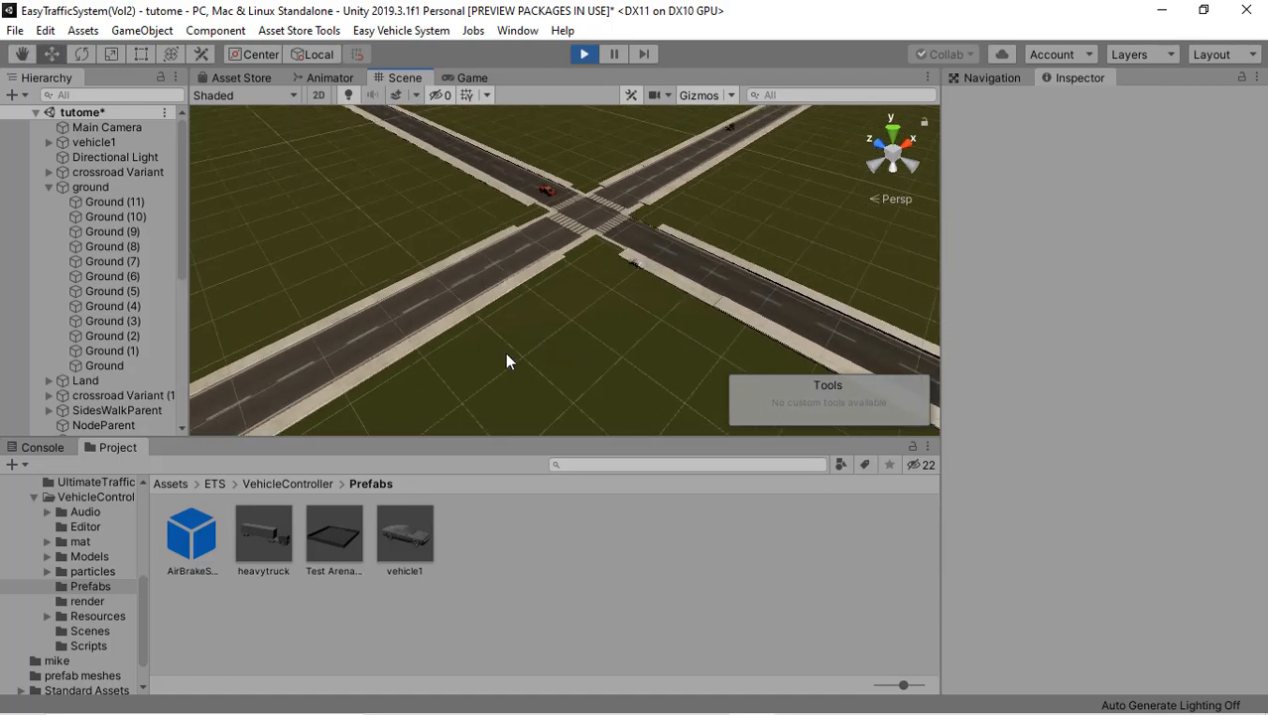
middle_drag(496, 346, 429, 376)
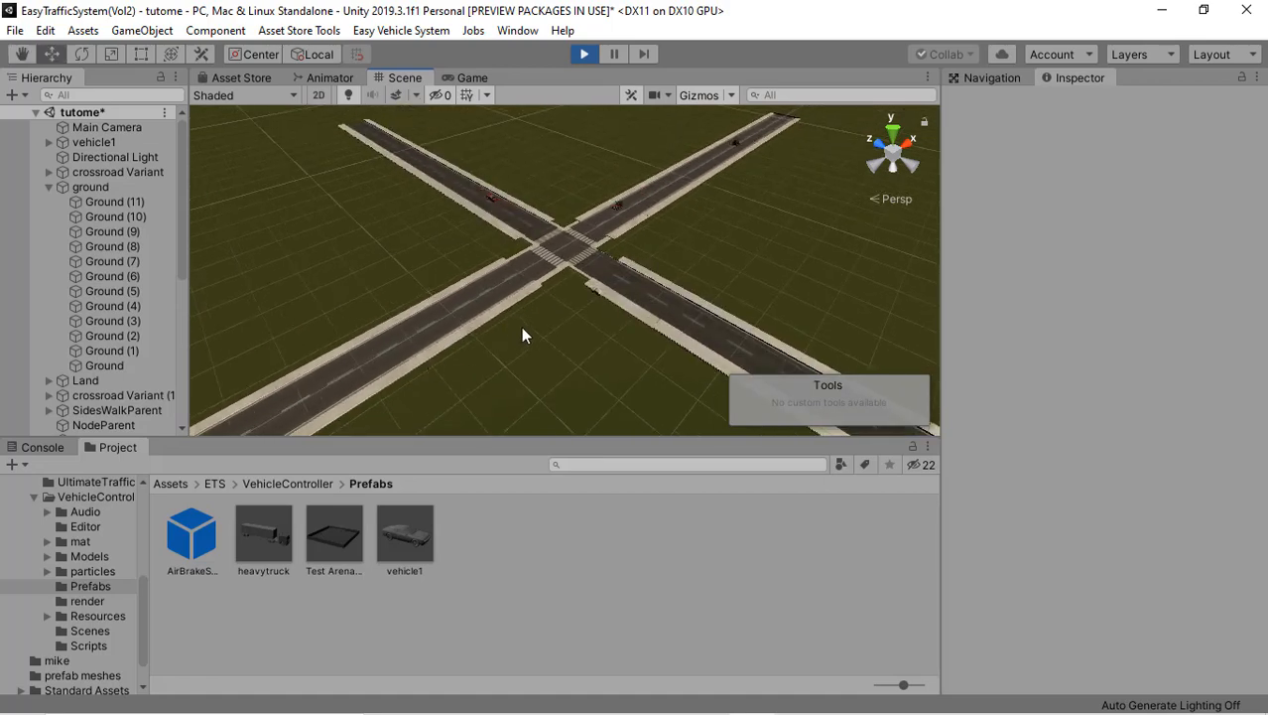
Step: Watch the AI vehicles pass through the crossroads up close and stop play mode
scroll(524, 332, up, 2)
scroll(524, 334, up, 2)
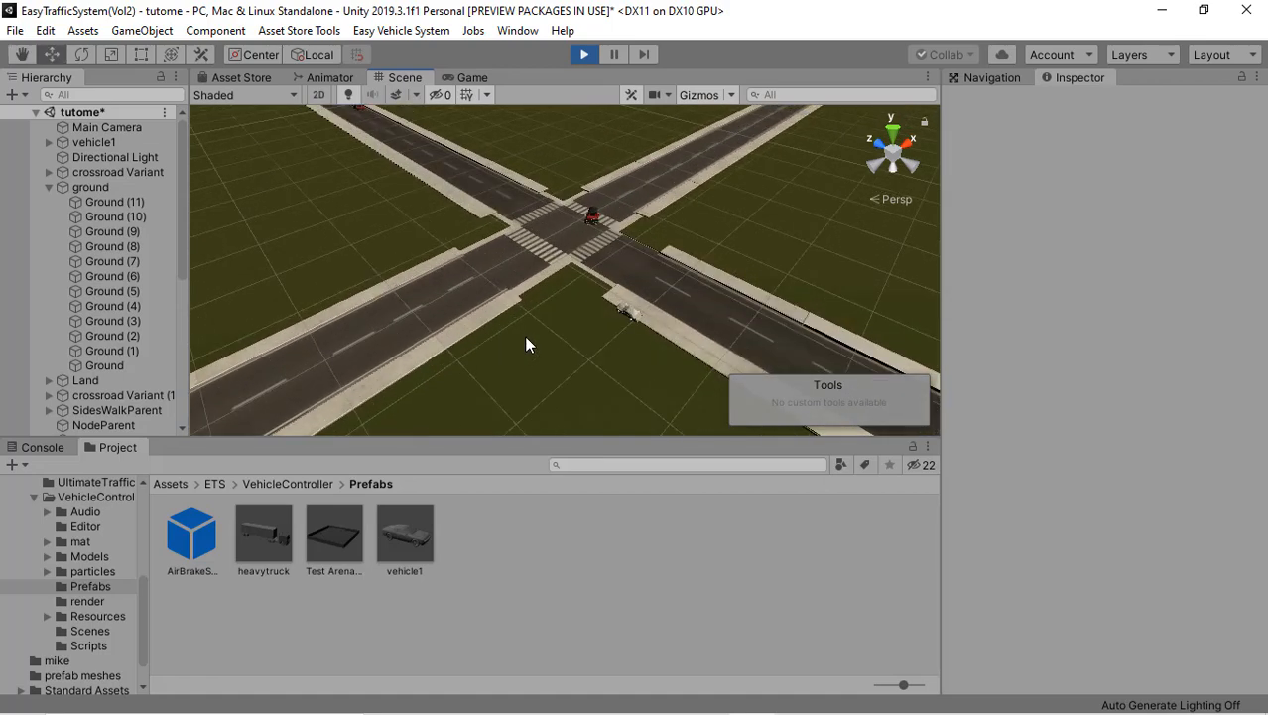
right_drag(494, 263, 572, 270)
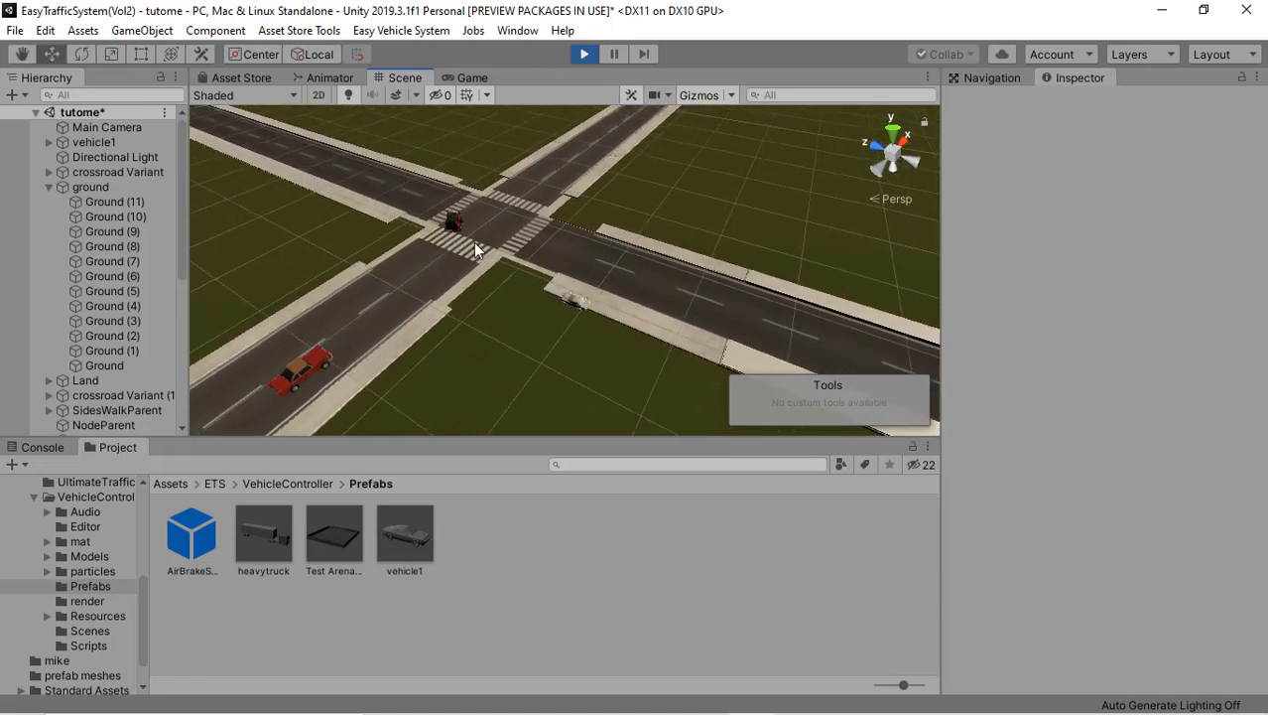
right_drag(476, 249, 505, 256)
right_drag(427, 255, 565, 254)
right_drag(460, 222, 458, 192)
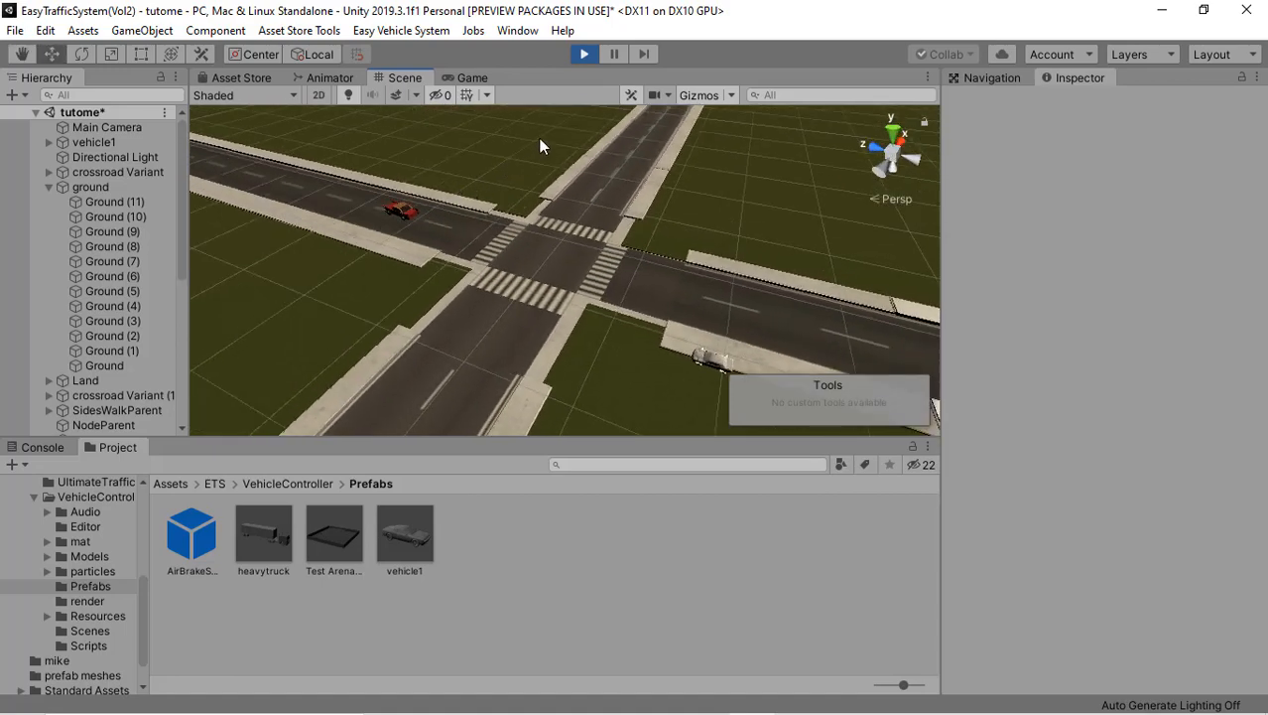
click(583, 55)
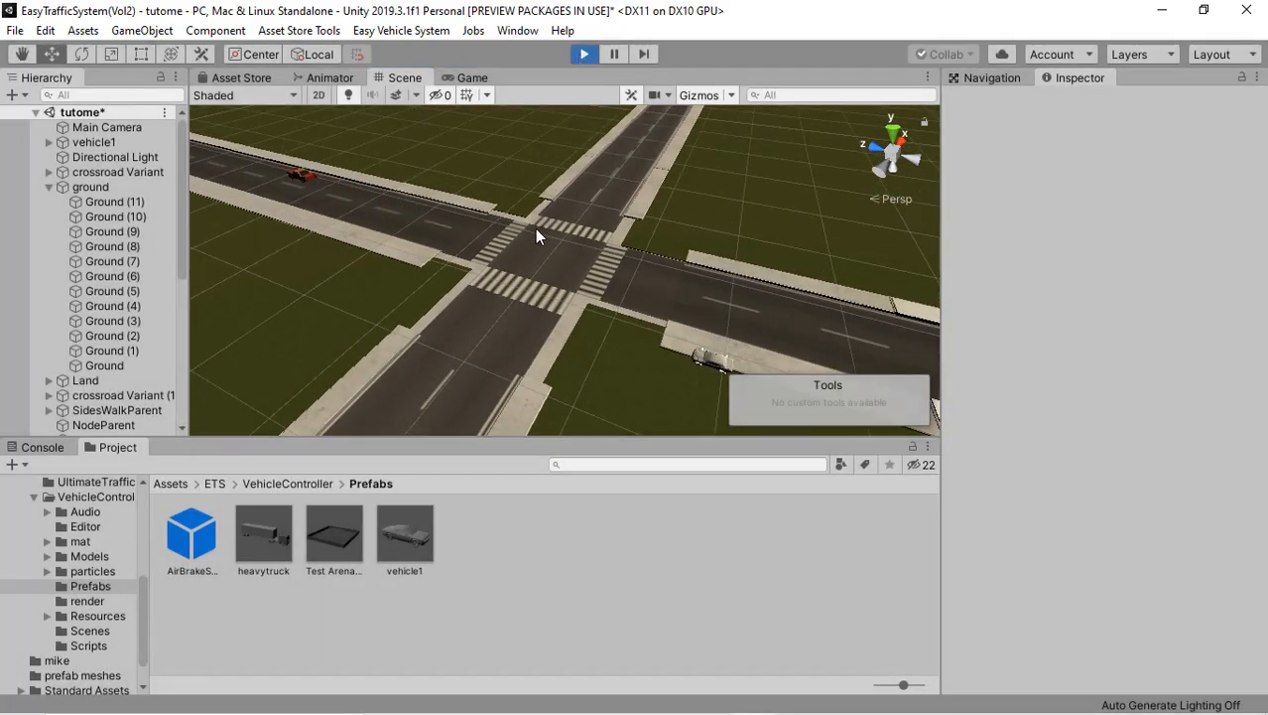
right_drag(360, 257, 290, 232)
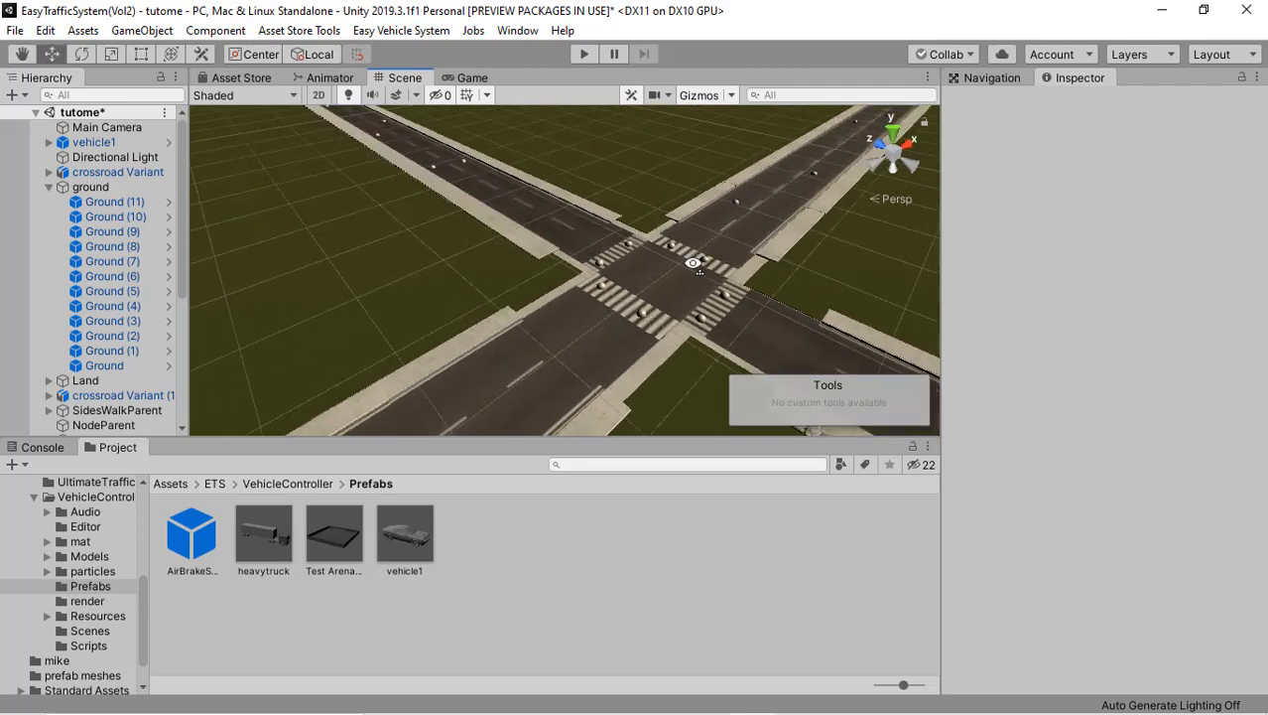
right_drag(692, 263, 739, 327)
right_drag(577, 317, 648, 270)
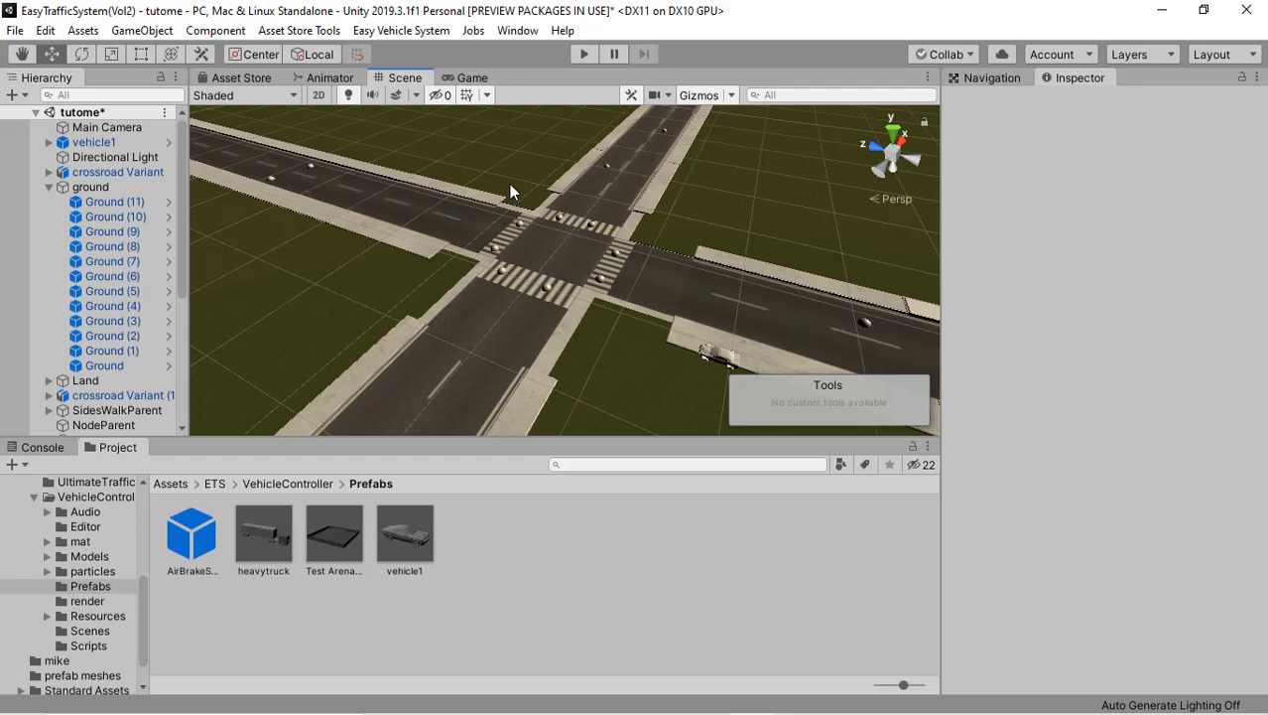
right_drag(532, 285, 562, 284)
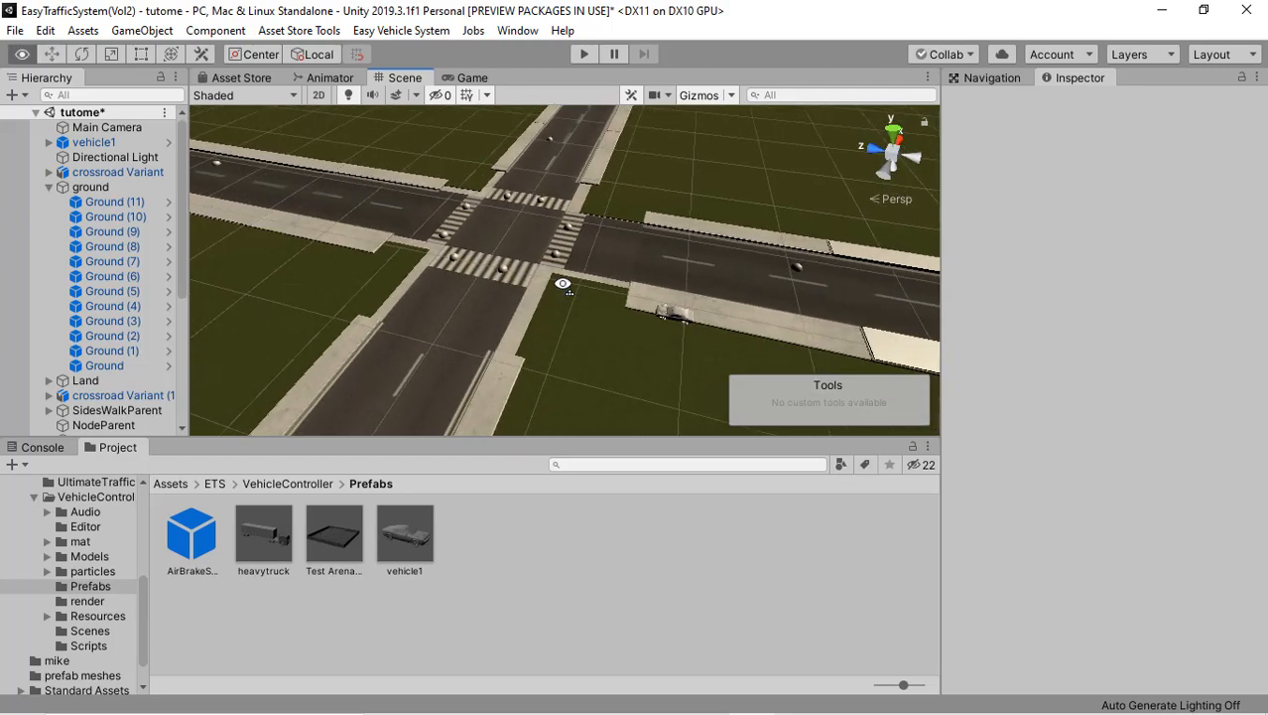
scroll(599, 267, up, 3)
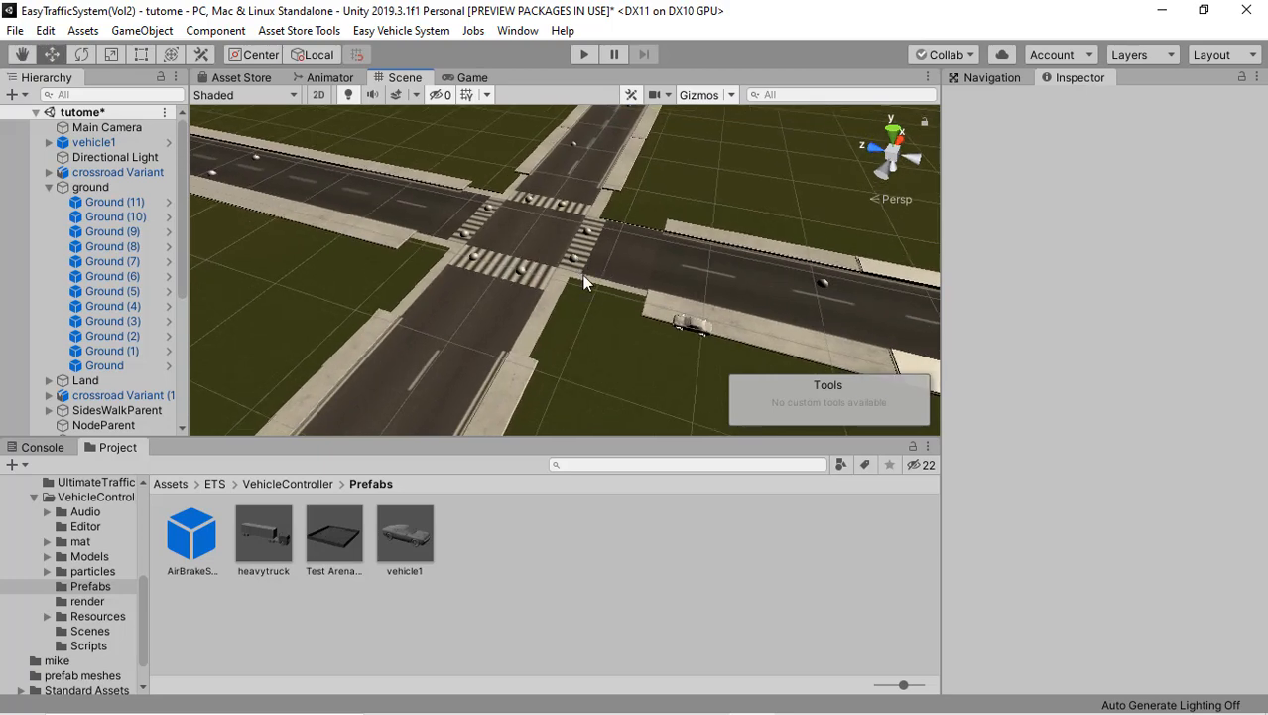
scroll(596, 295, up, 2)
right_drag(552, 291, 584, 286)
right_drag(444, 246, 507, 240)
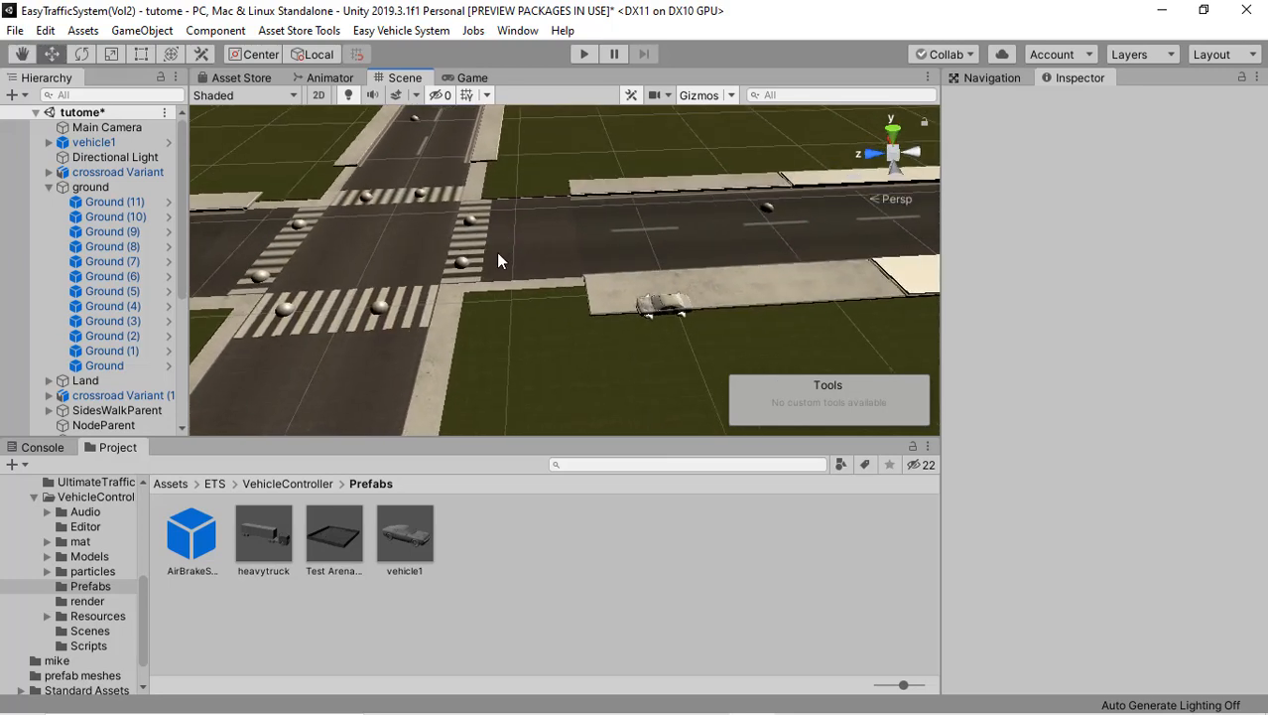
right_drag(648, 288, 600, 130)
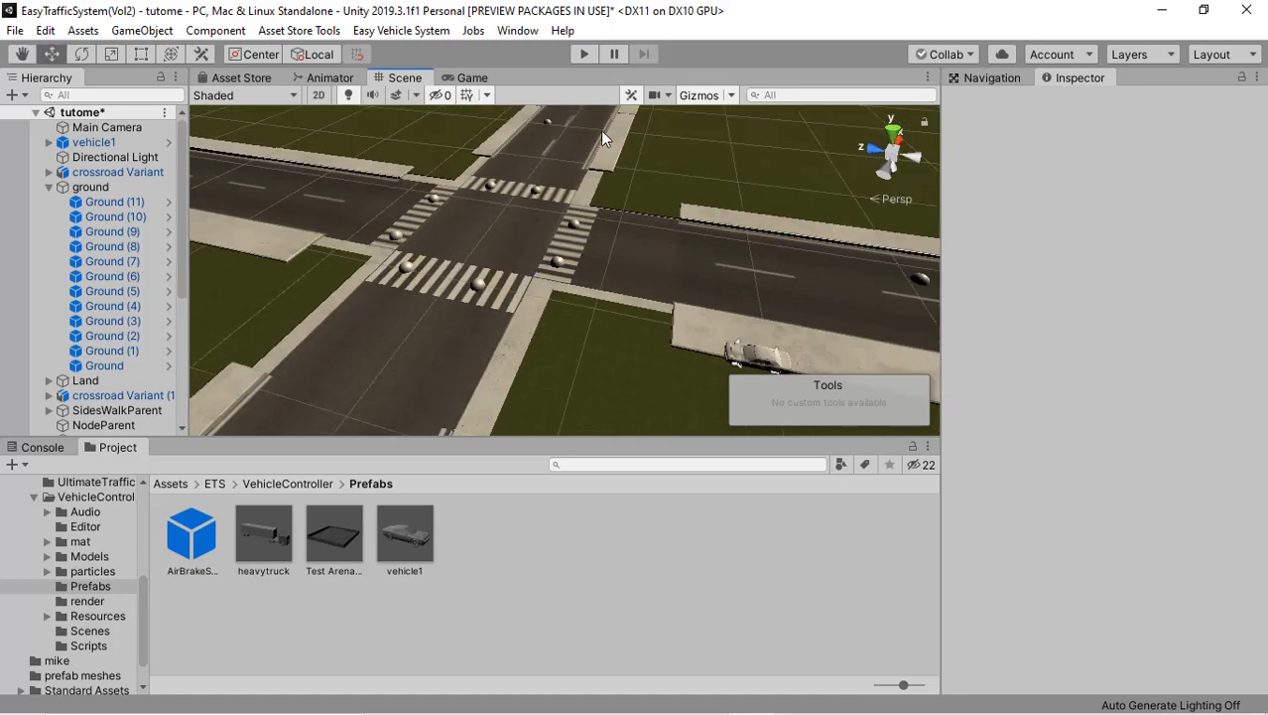
right_drag(489, 227, 703, 429)
mouse_move(1004, 702)
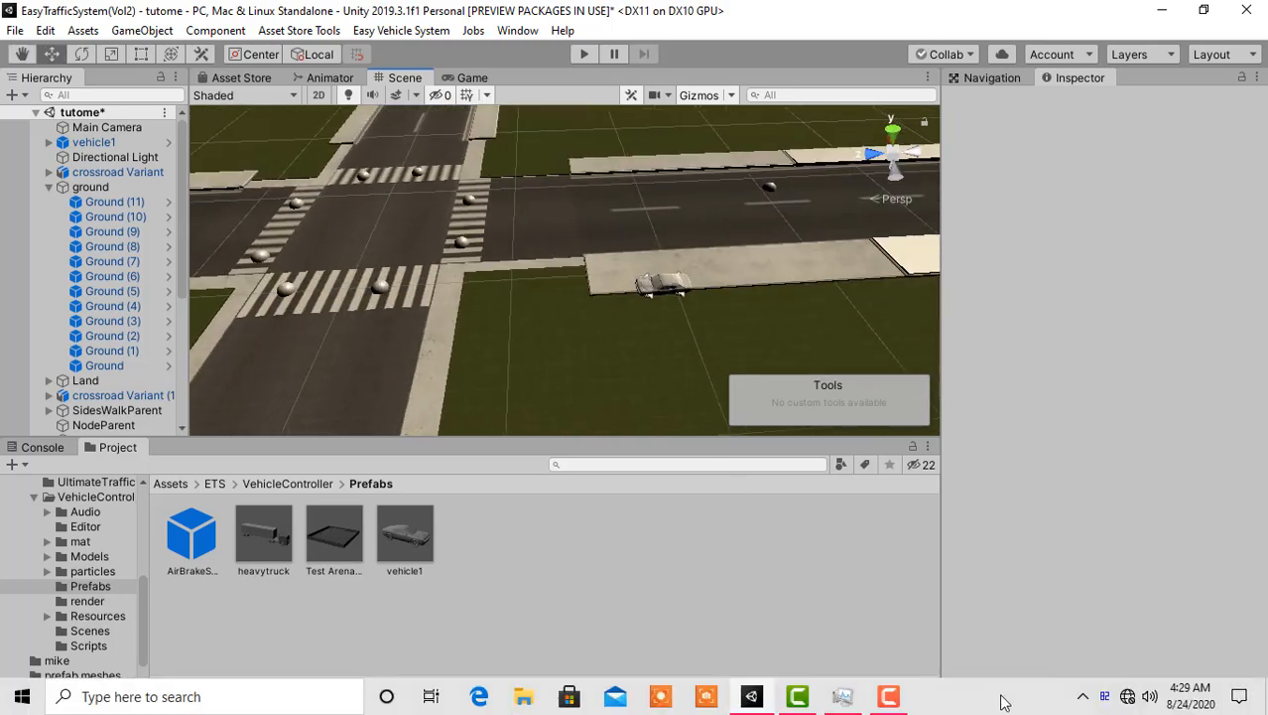